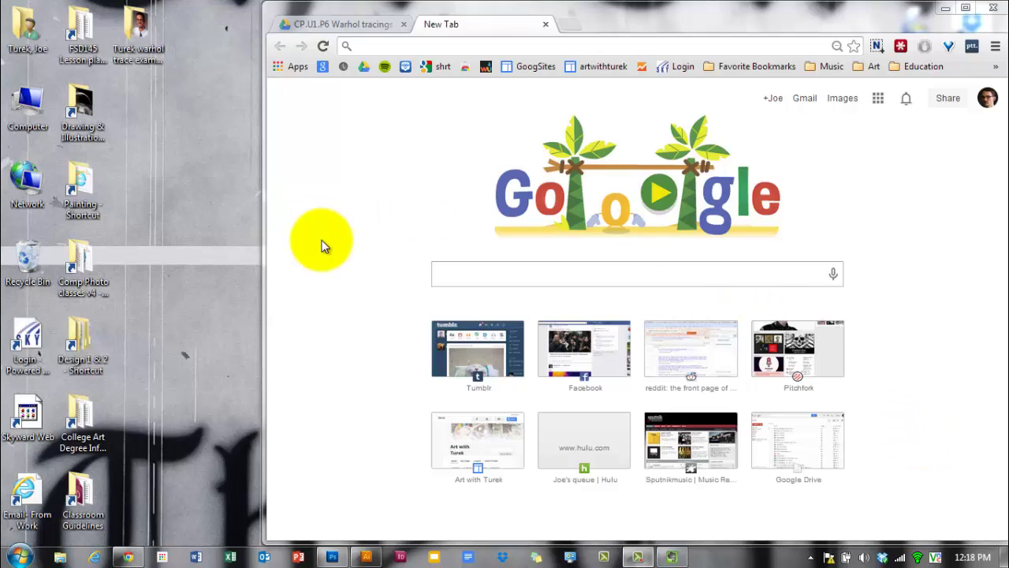
Step: Open the Warhol trace example folder on the desktop to check its contents, and close it again
{"action": "double_click", "coordinate": [139, 35]}
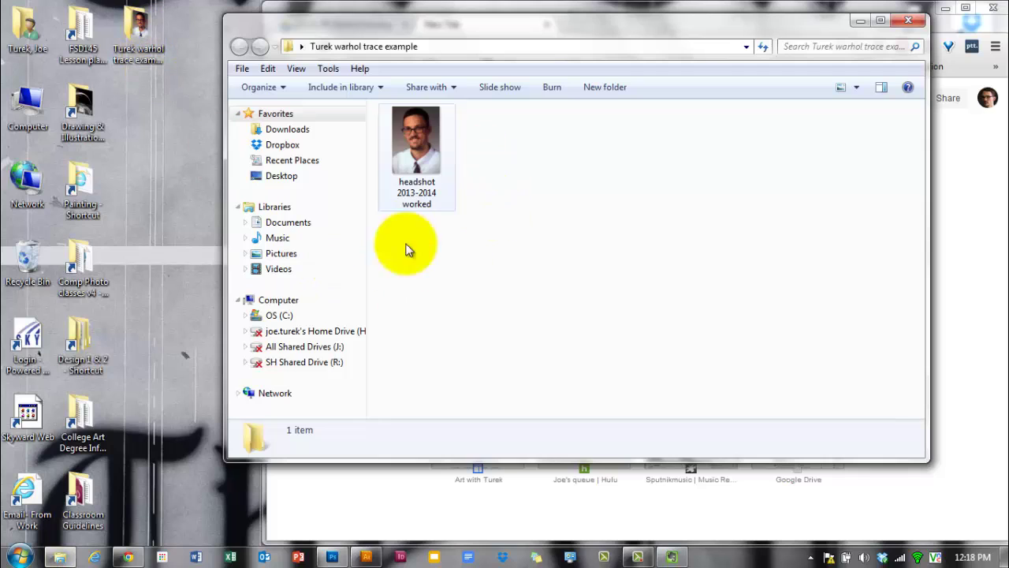
{"action": "left_click", "coordinate": [907, 20]}
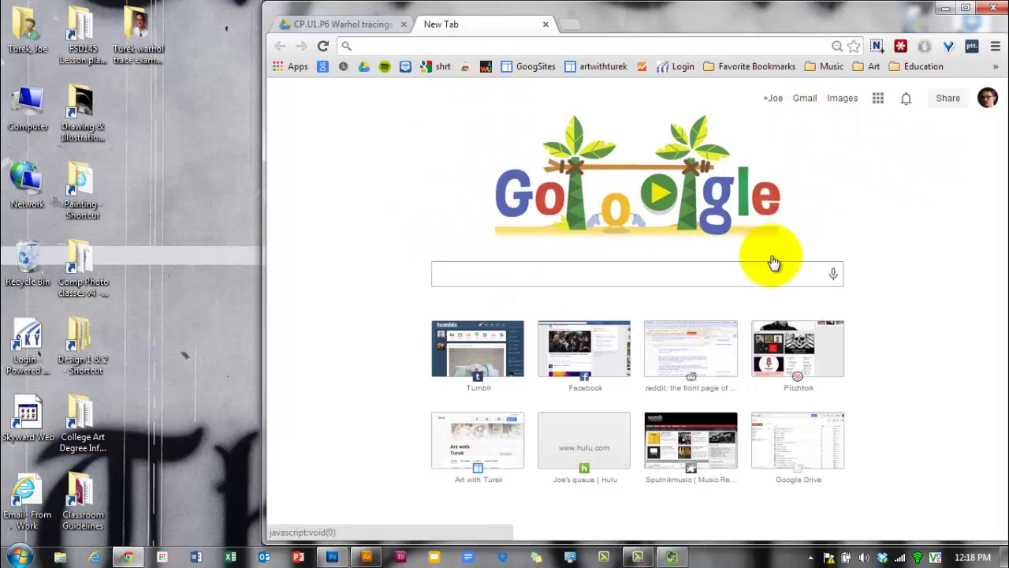
Step: Search Google for "wangechi mutu photograph" and show the image results
{"action": "left_click", "coordinate": [694, 275]}
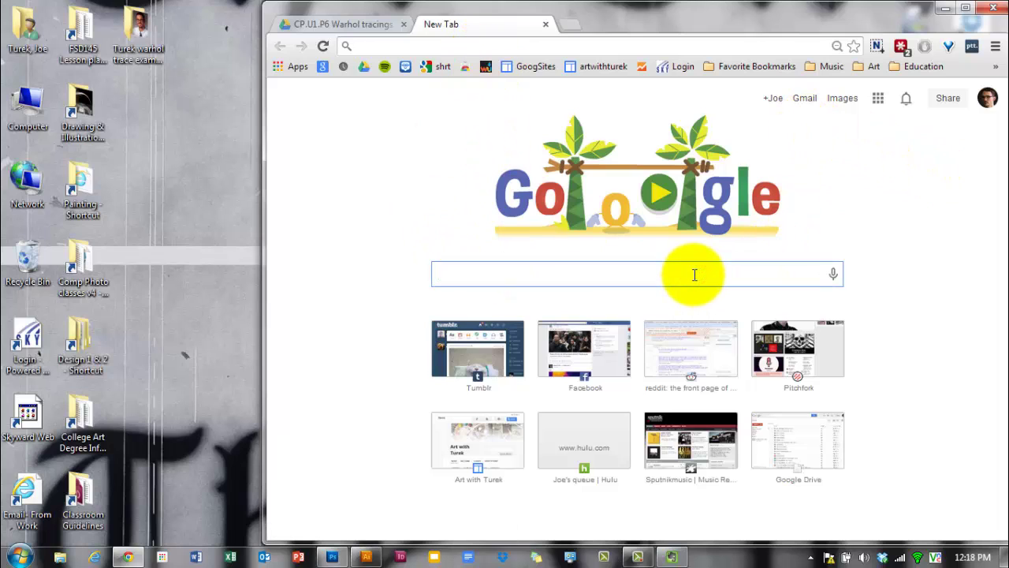
{"action": "type", "text": "wangechi"}
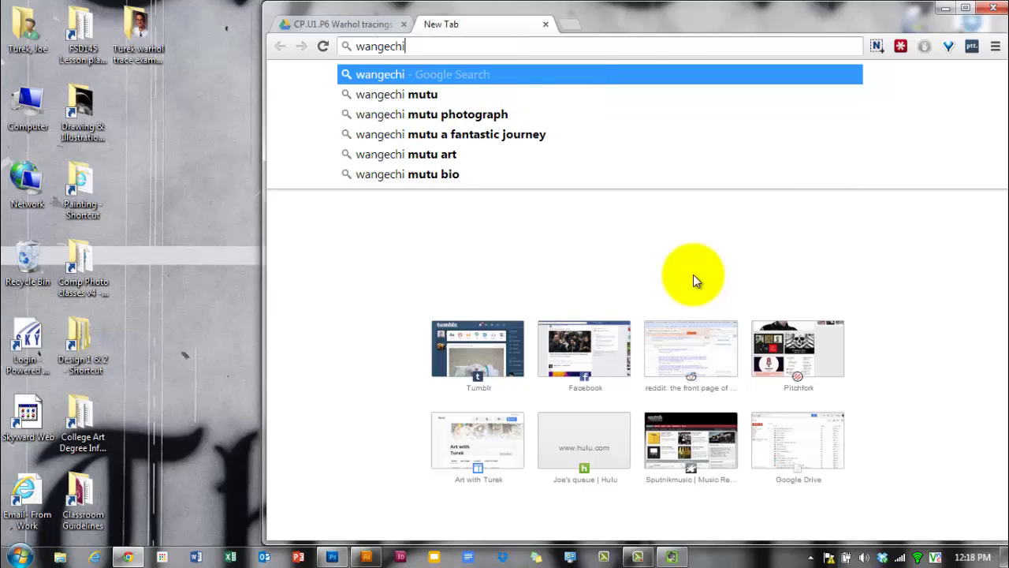
{"action": "type", "text": " mutu photogra"}
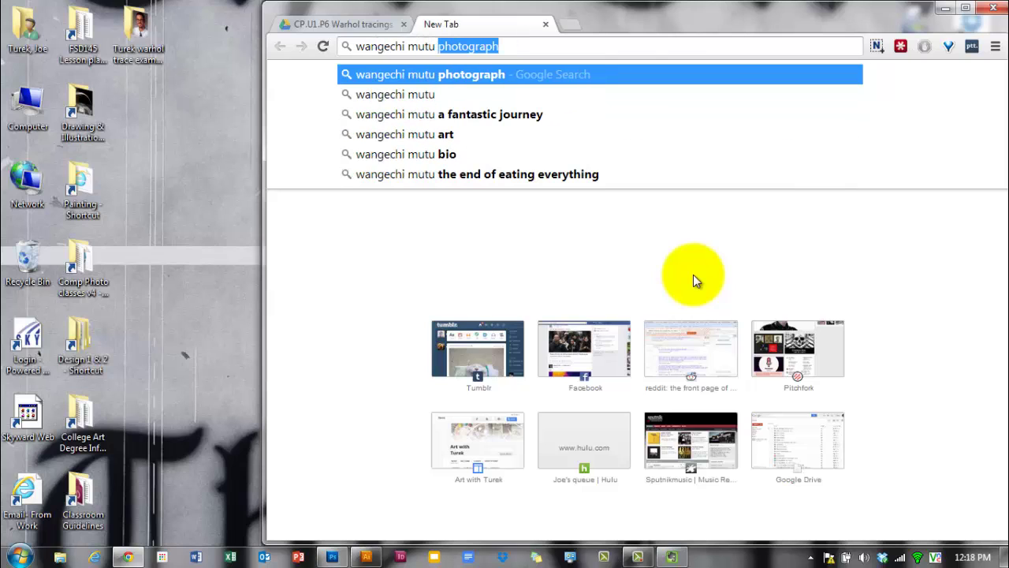
{"action": "type", "text": "ph"}
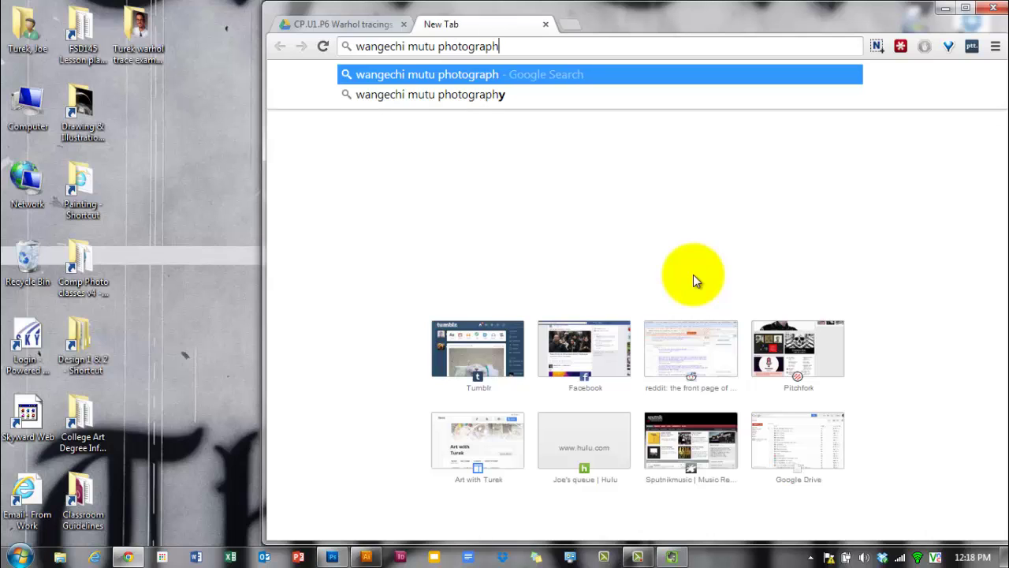
{"action": "key", "text": "Return"}
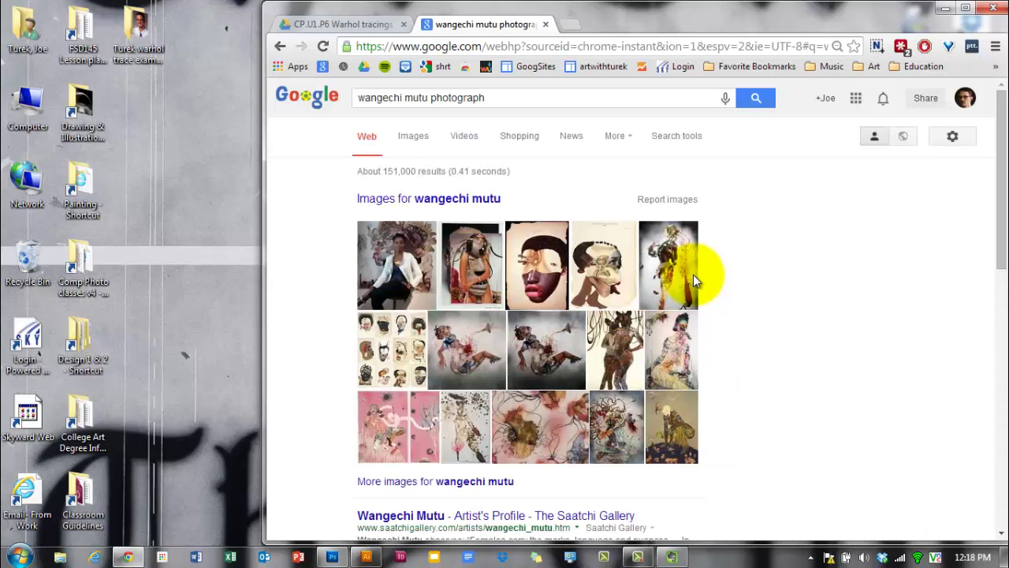
{"action": "left_click", "coordinate": [401, 203]}
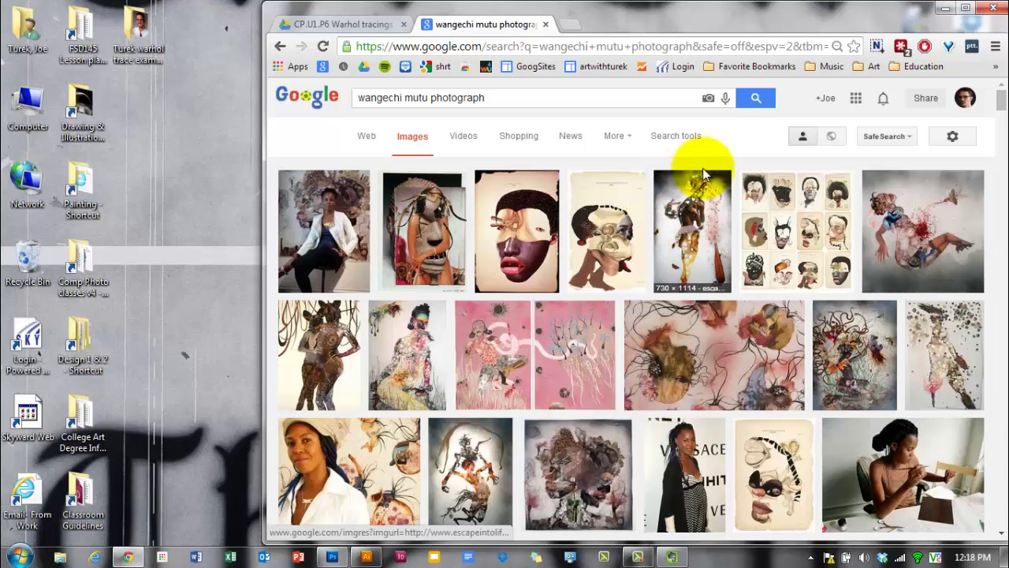
Step: Filter the image results by usage rights to Labeled for reuse and look through them
{"action": "left_click", "coordinate": [660, 140]}
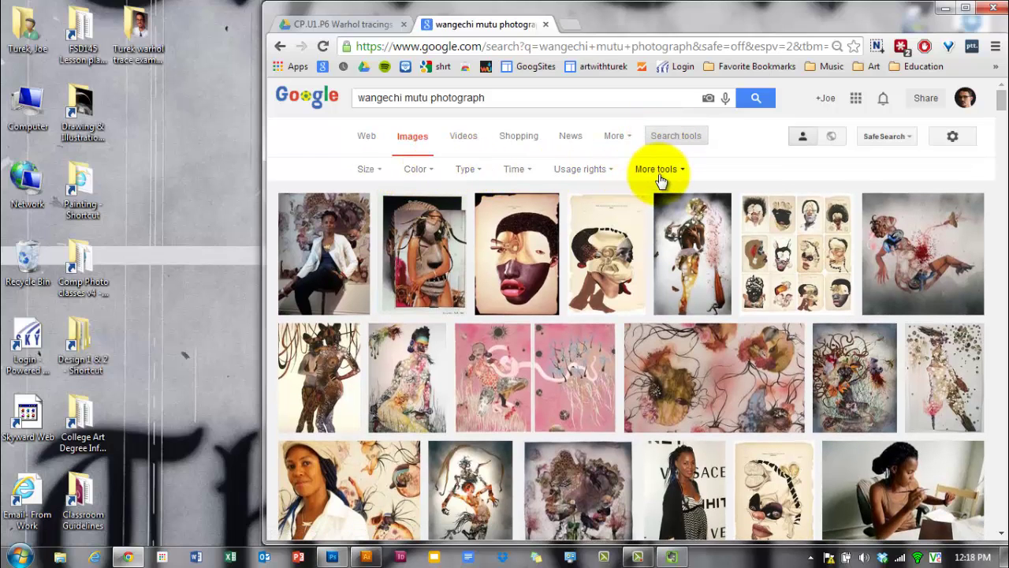
{"action": "left_click", "coordinate": [583, 171]}
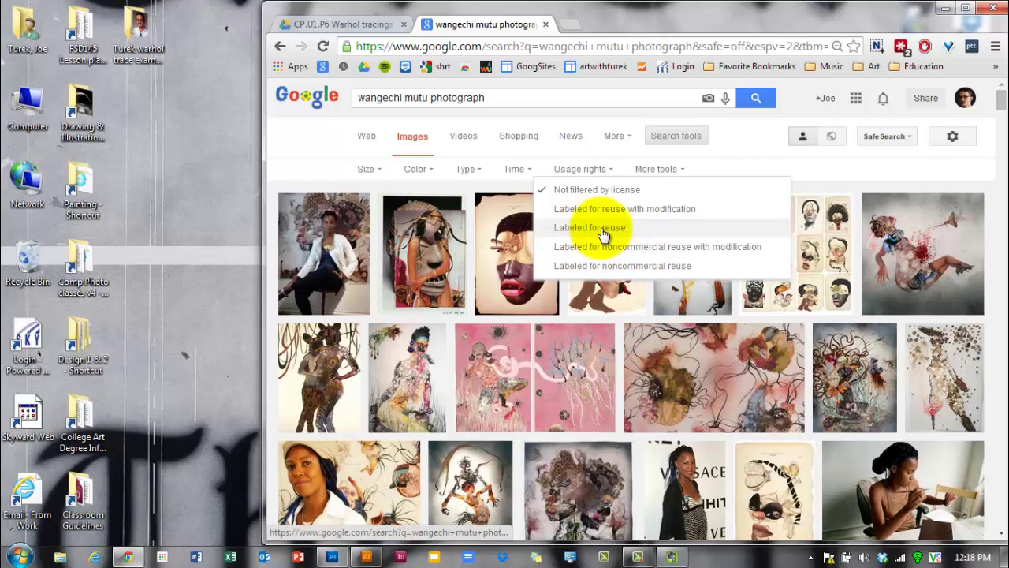
{"action": "left_click", "coordinate": [557, 235]}
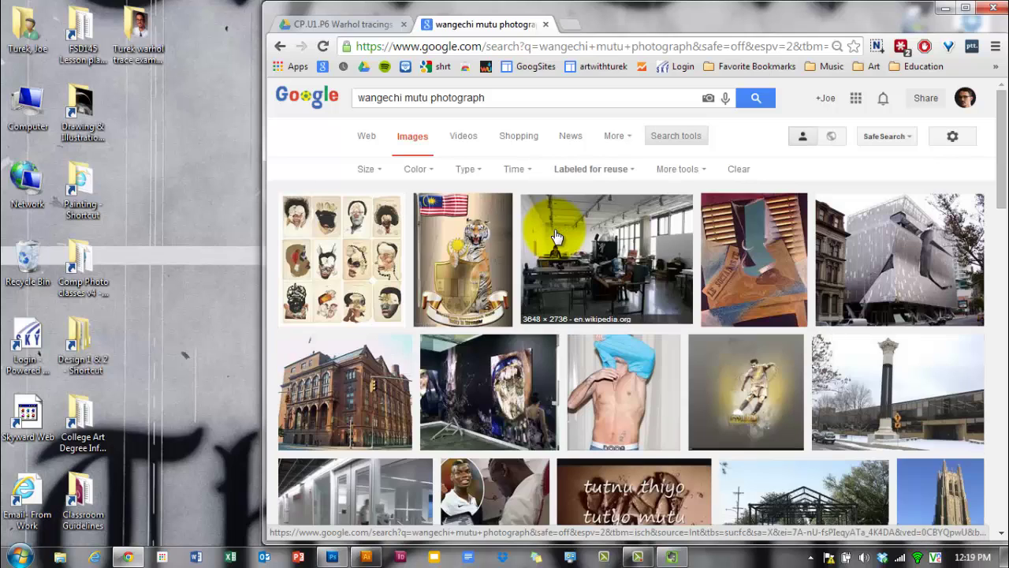
{"action": "scroll", "coordinate": [557, 235], "scroll_direction": "down", "scroll_amount": 2}
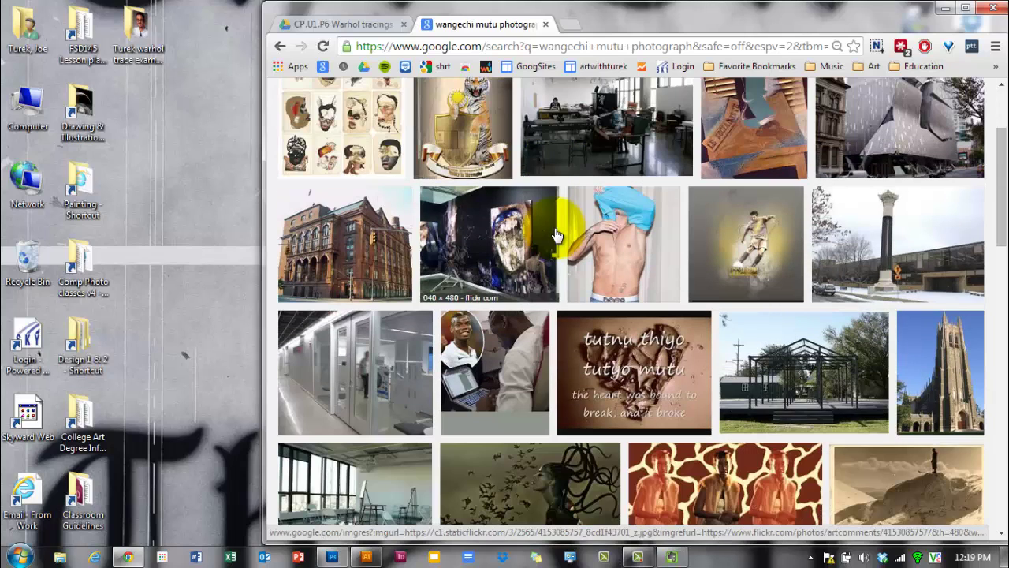
{"action": "scroll", "coordinate": [557, 235], "scroll_direction": "down", "scroll_amount": 1}
{"action": "scroll", "coordinate": [555, 234], "scroll_direction": "down", "scroll_amount": 2}
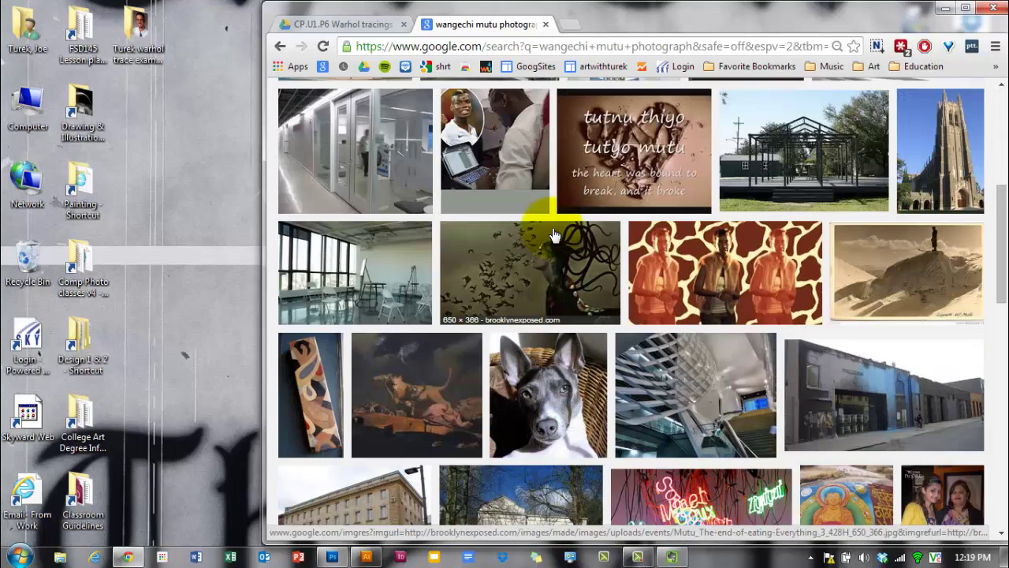
{"action": "scroll", "coordinate": [551, 235], "scroll_direction": "up", "scroll_amount": 3}
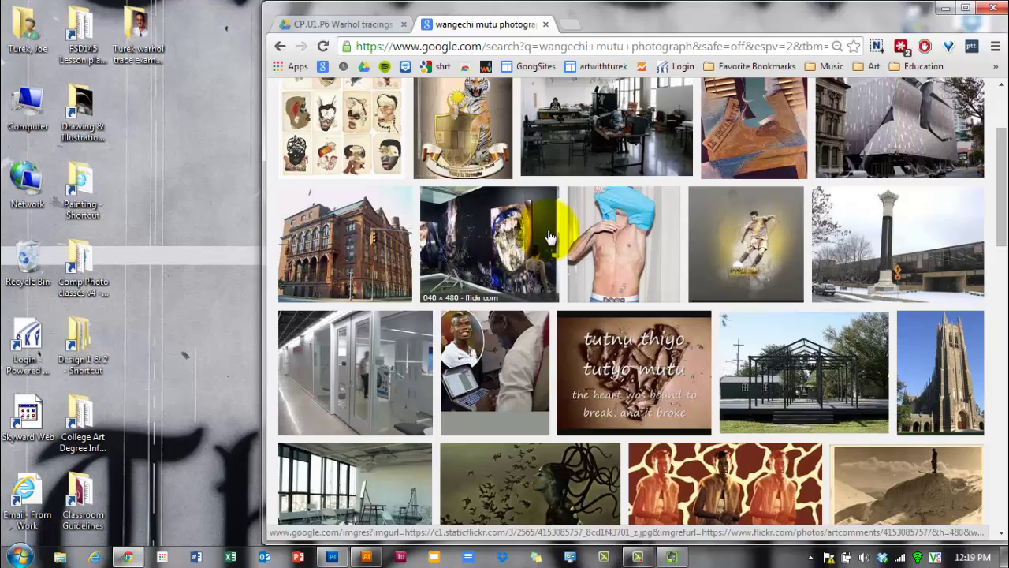
{"action": "scroll", "coordinate": [550, 236], "scroll_direction": "up", "scroll_amount": 2}
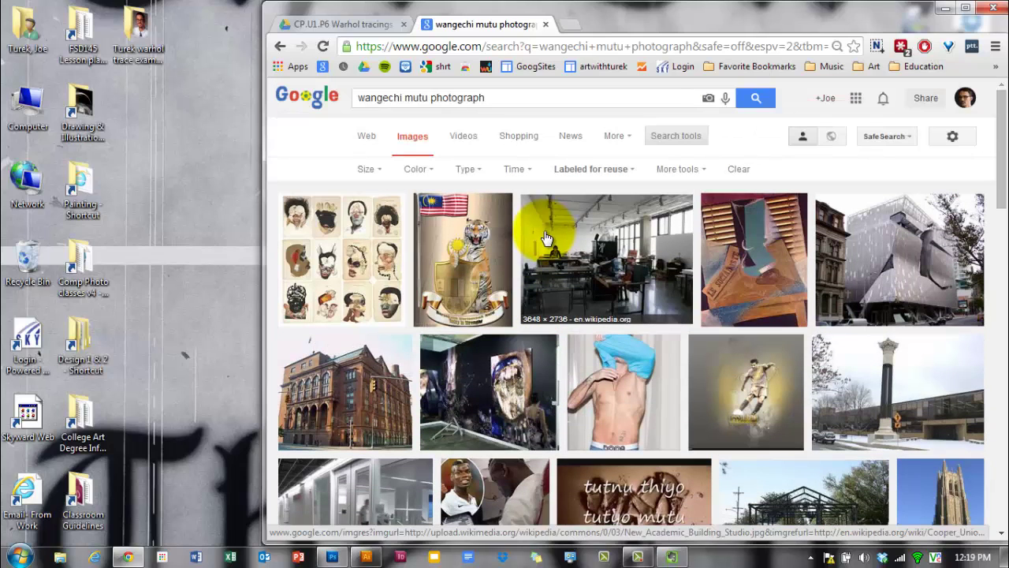
Step: Reset the usage rights filter to Not filtered by license
{"action": "left_click", "coordinate": [603, 175]}
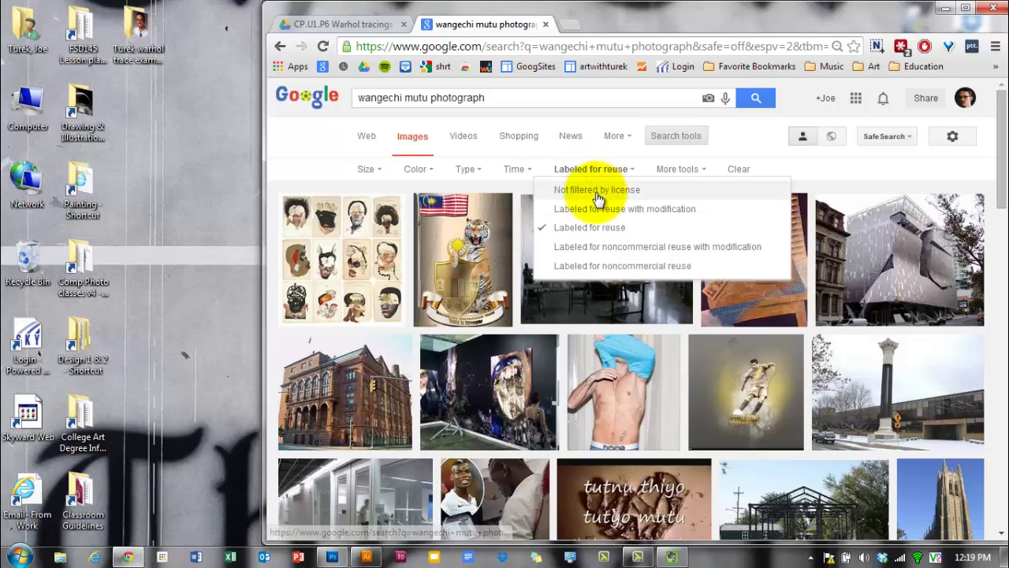
{"action": "left_click", "coordinate": [597, 190]}
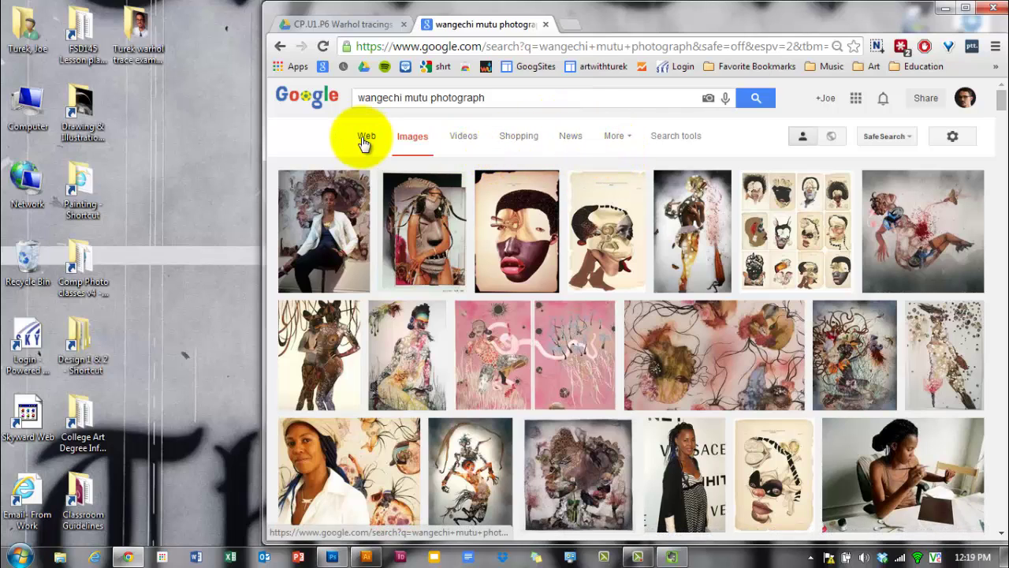
Step: Filter the image results by size to Large and browse through them
{"action": "left_click", "coordinate": [673, 135]}
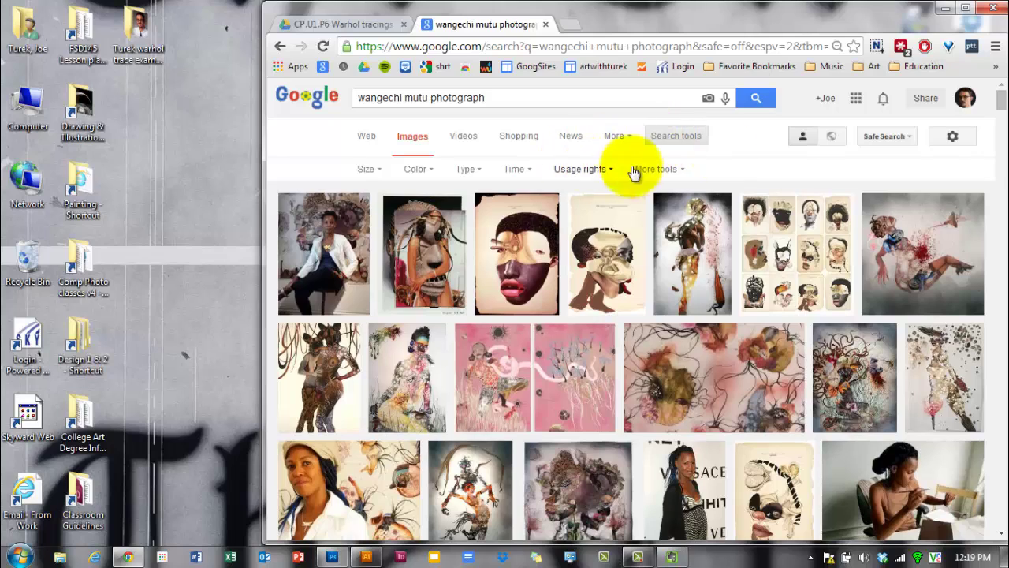
{"action": "left_click", "coordinate": [366, 175]}
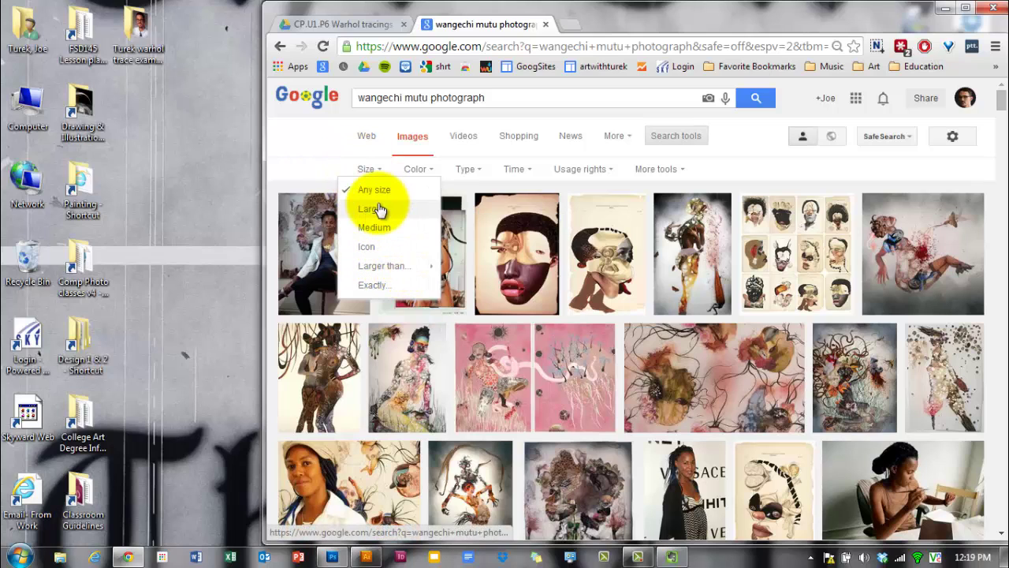
{"action": "mouse_move", "coordinate": [383, 266]}
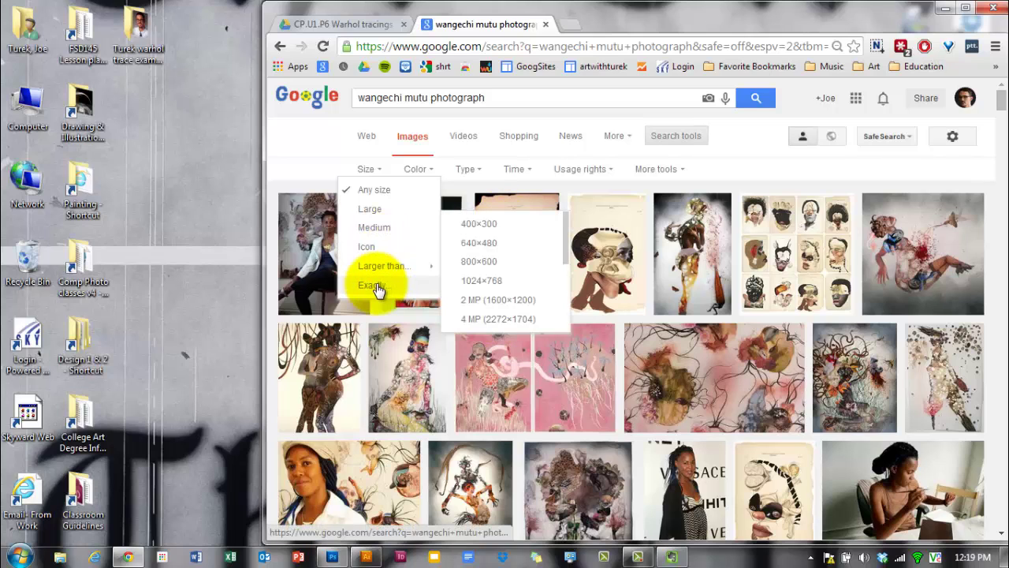
{"action": "left_click", "coordinate": [367, 211]}
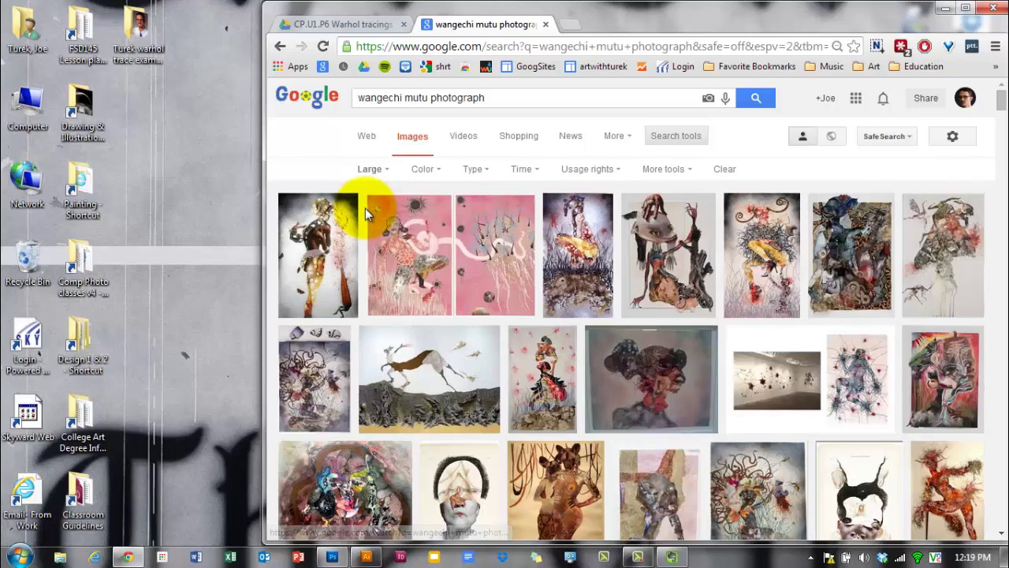
{"action": "scroll", "coordinate": [637, 229], "scroll_direction": "down", "scroll_amount": 3}
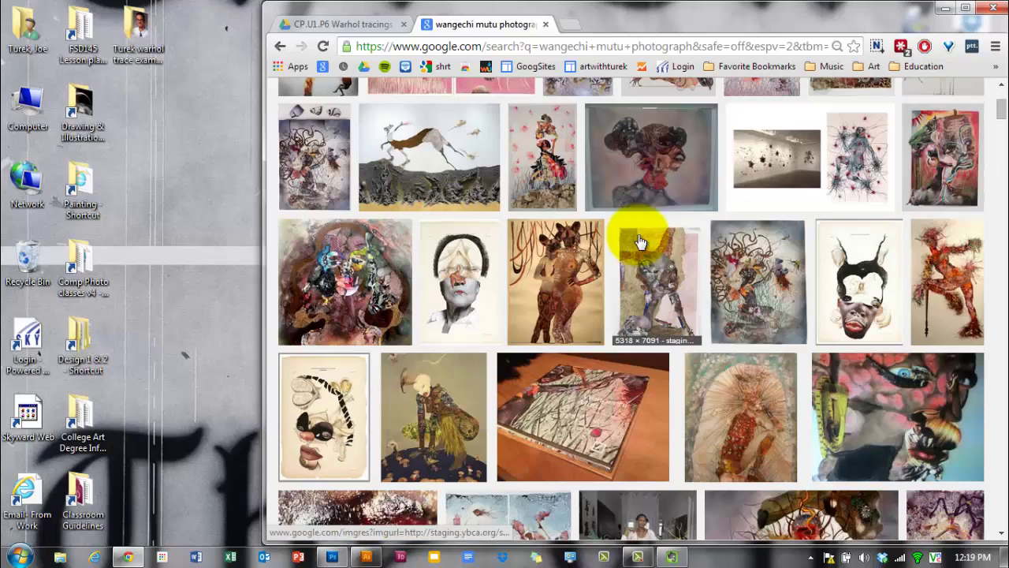
{"action": "scroll", "coordinate": [637, 243], "scroll_direction": "down", "scroll_amount": 5}
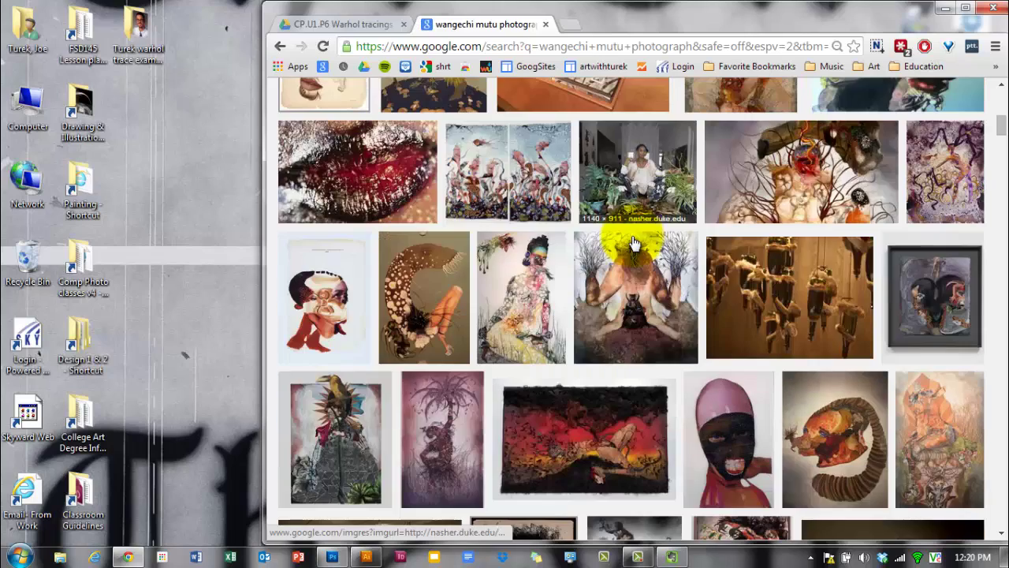
Step: Reset the image size filter to Any size
{"action": "scroll", "coordinate": [634, 236], "scroll_direction": "up", "scroll_amount": 10}
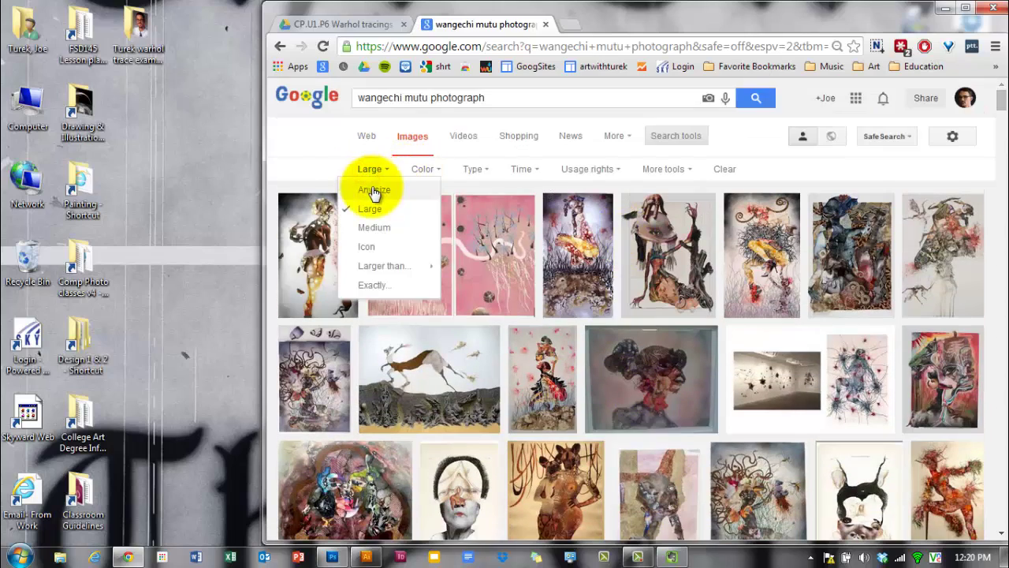
{"action": "left_click", "coordinate": [372, 188]}
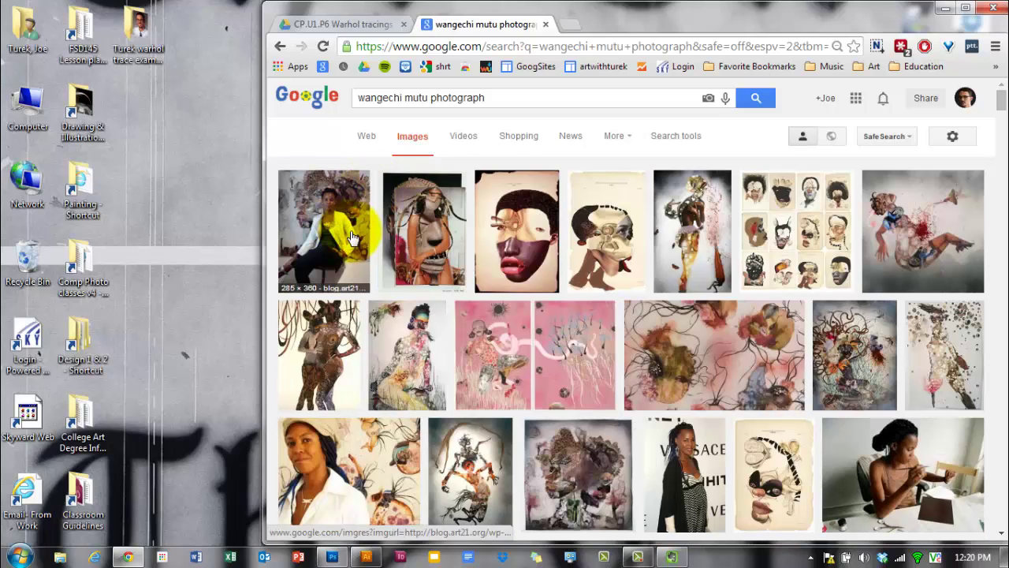
Step: Find the db-artmag.de portrait of the artist with gold bracelets and a gold hair flower, and open its preview
{"action": "scroll", "coordinate": [347, 394], "scroll_direction": "down", "scroll_amount": 1}
{"action": "scroll", "coordinate": [354, 405], "scroll_direction": "down", "scroll_amount": 2}
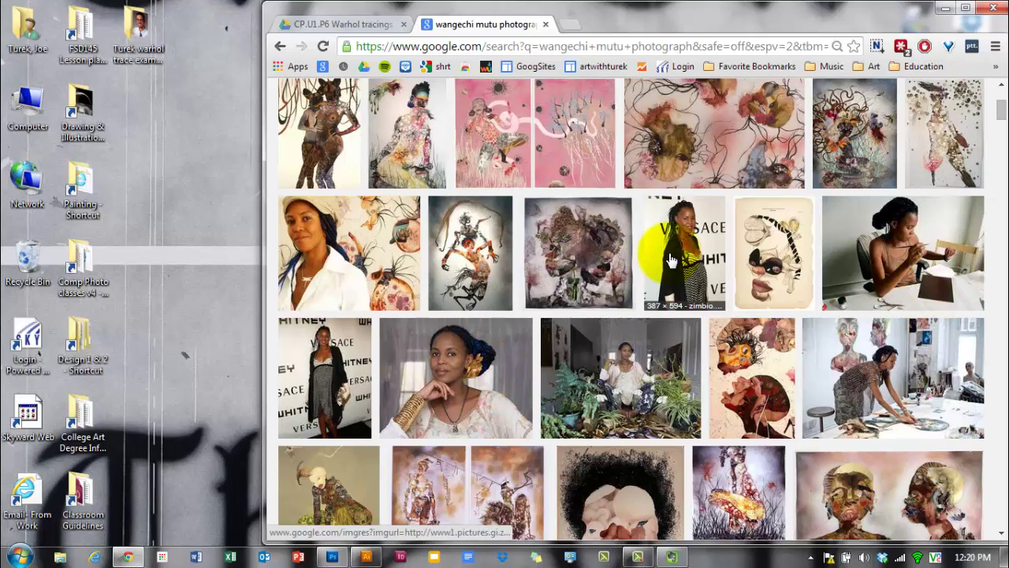
{"action": "scroll", "coordinate": [861, 361], "scroll_direction": "down", "scroll_amount": 1}
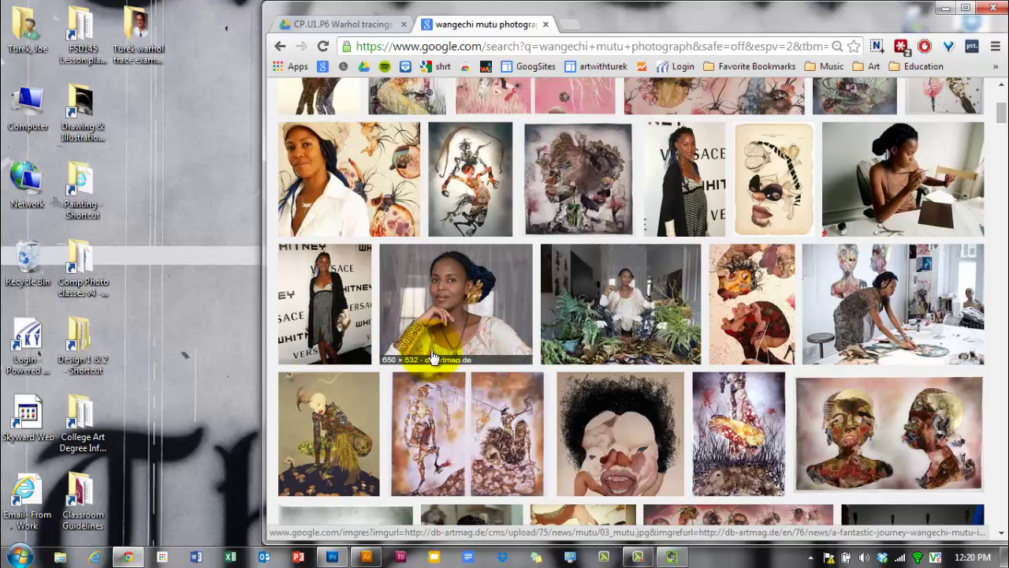
{"action": "left_click", "coordinate": [434, 302]}
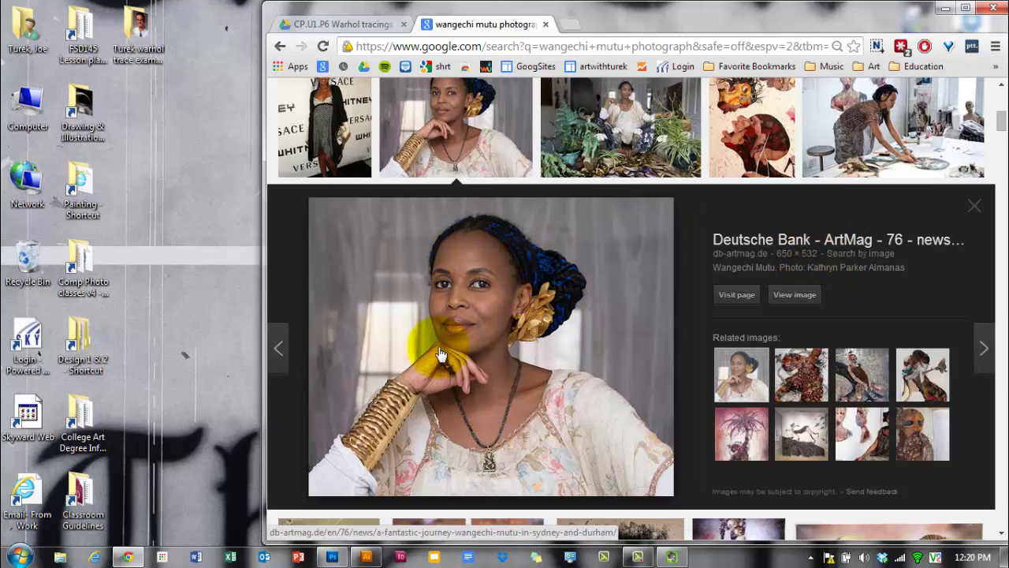
Step: Run a search by image on the previewed portrait and list all available sizes of it
{"action": "left_click", "coordinate": [858, 254]}
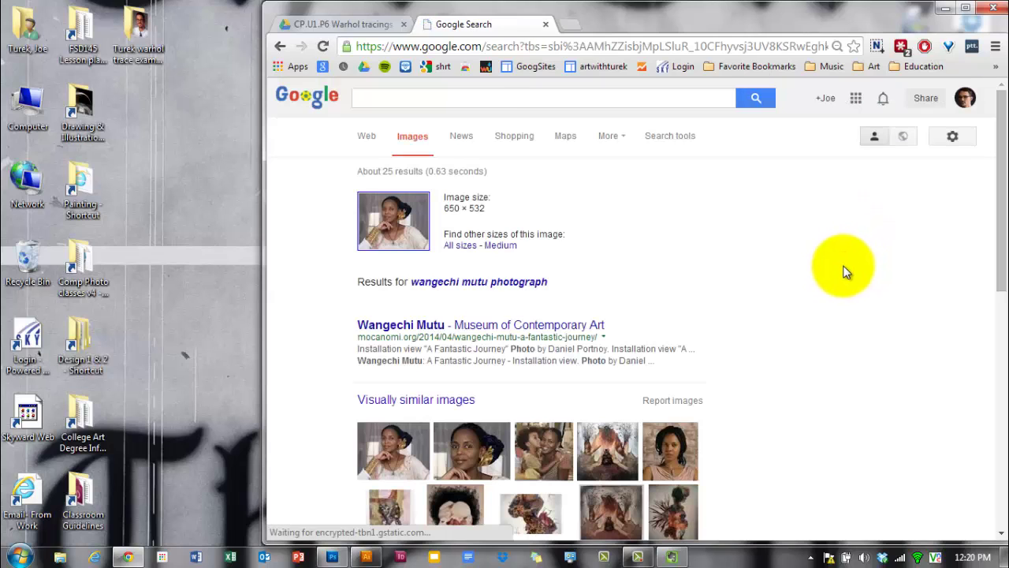
{"action": "scroll", "coordinate": [676, 338], "scroll_direction": "down", "scroll_amount": 1}
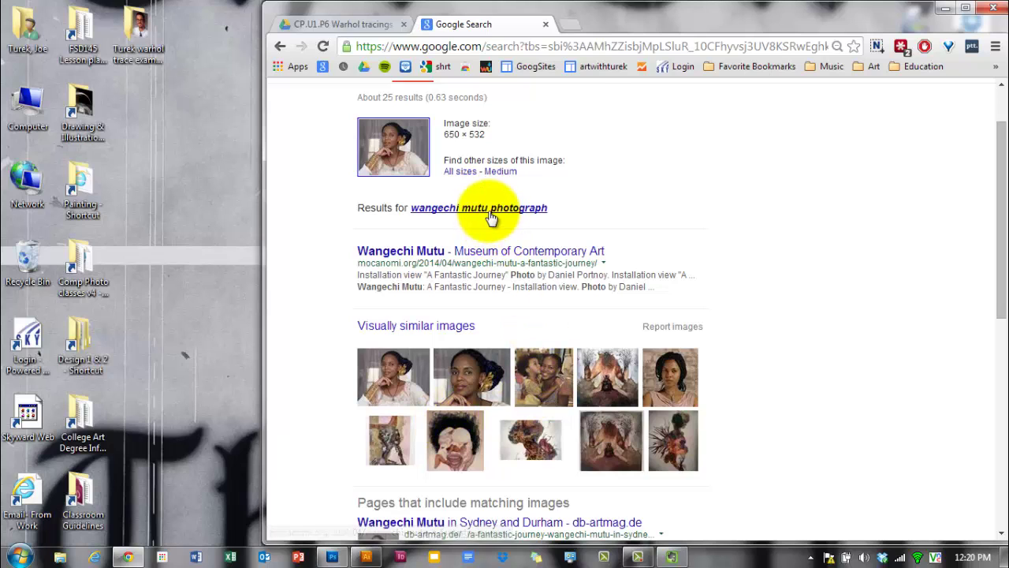
{"action": "scroll", "coordinate": [465, 251], "scroll_direction": "up", "scroll_amount": 1}
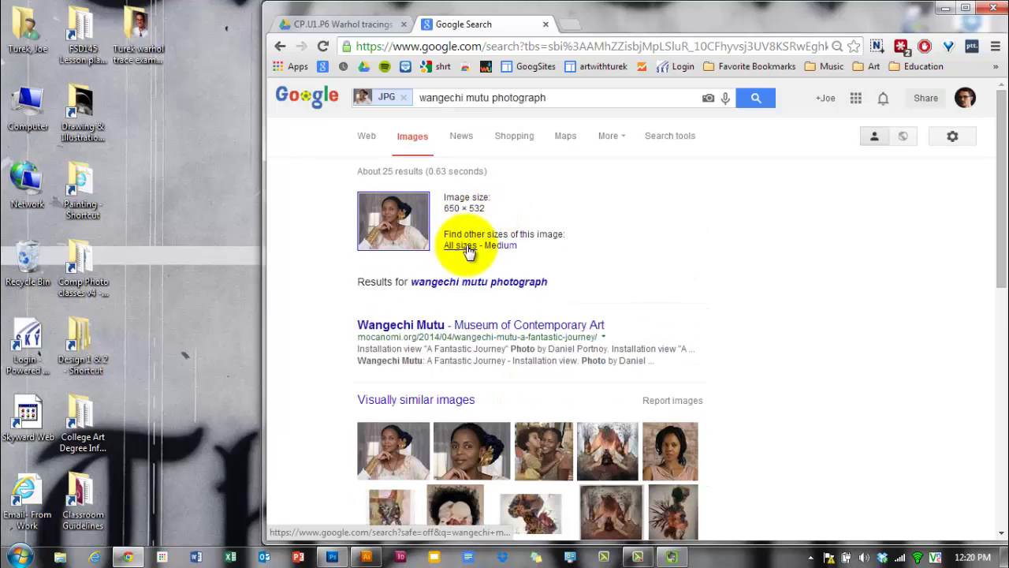
{"action": "left_click", "coordinate": [462, 246]}
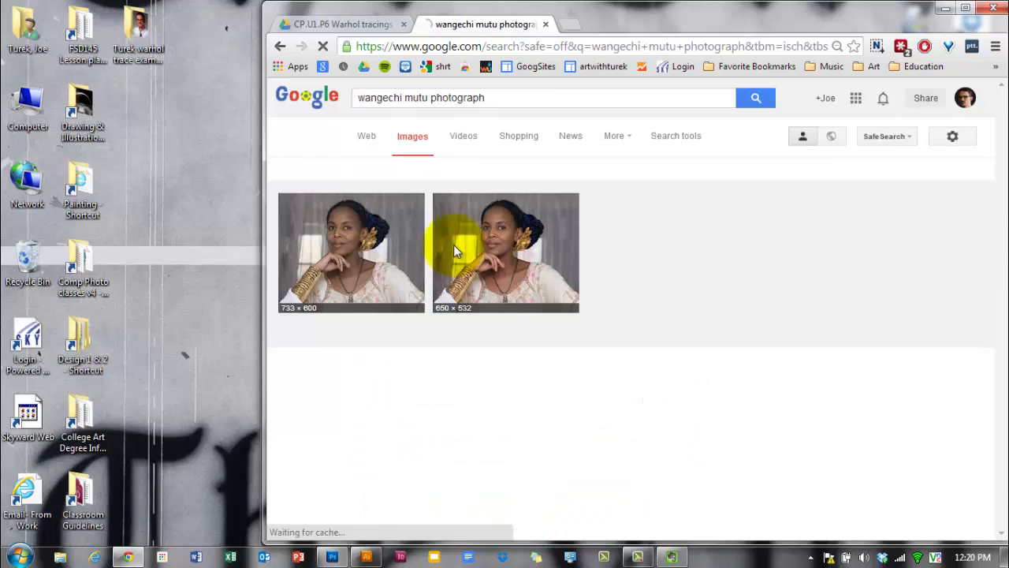
{"action": "scroll", "coordinate": [787, 354], "scroll_direction": "down", "scroll_amount": 1}
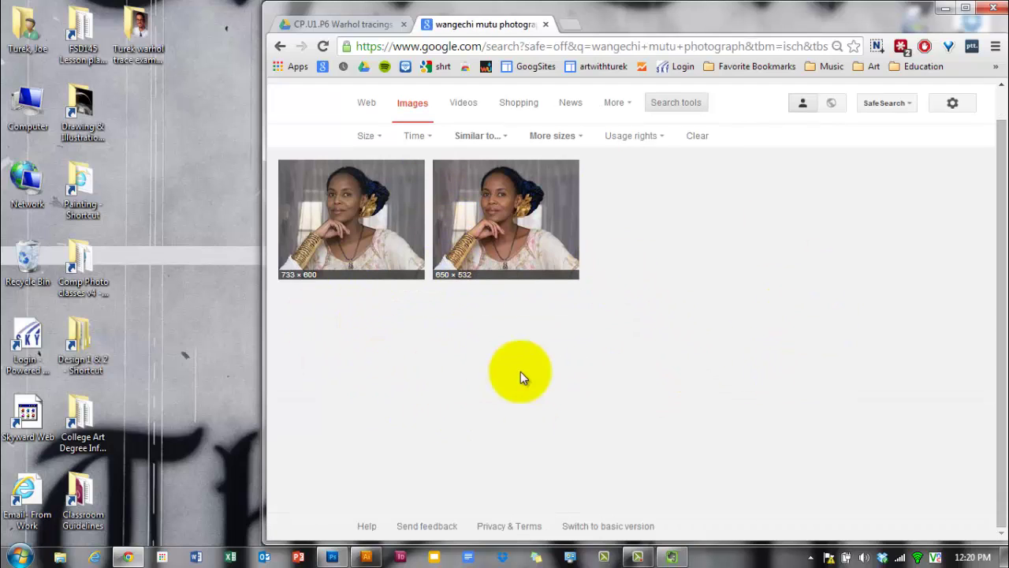
Step: Preview the 733 × 600 version of the portrait and open its full-size image
{"action": "left_click", "coordinate": [338, 246]}
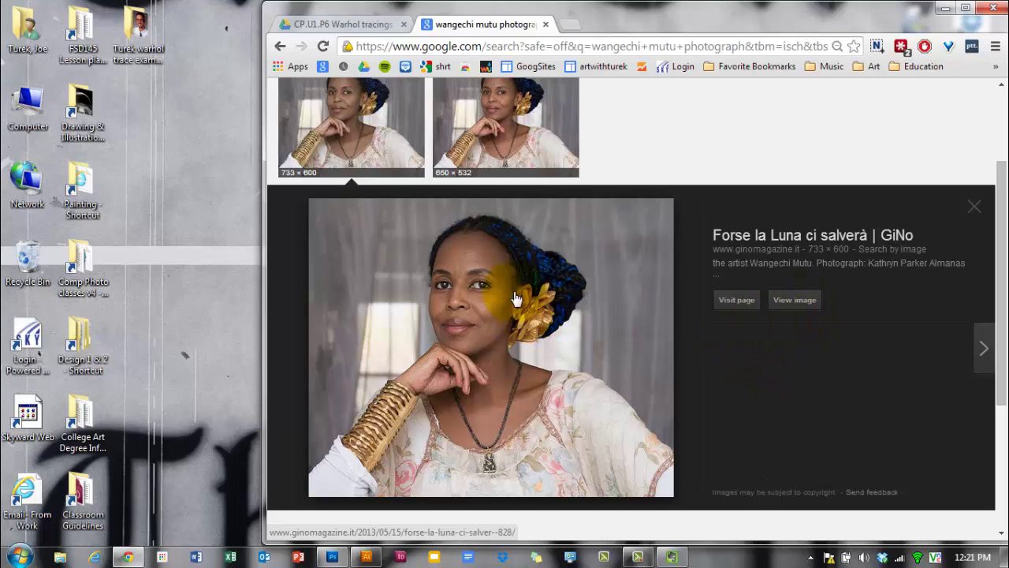
{"action": "right_click", "coordinate": [373, 129]}
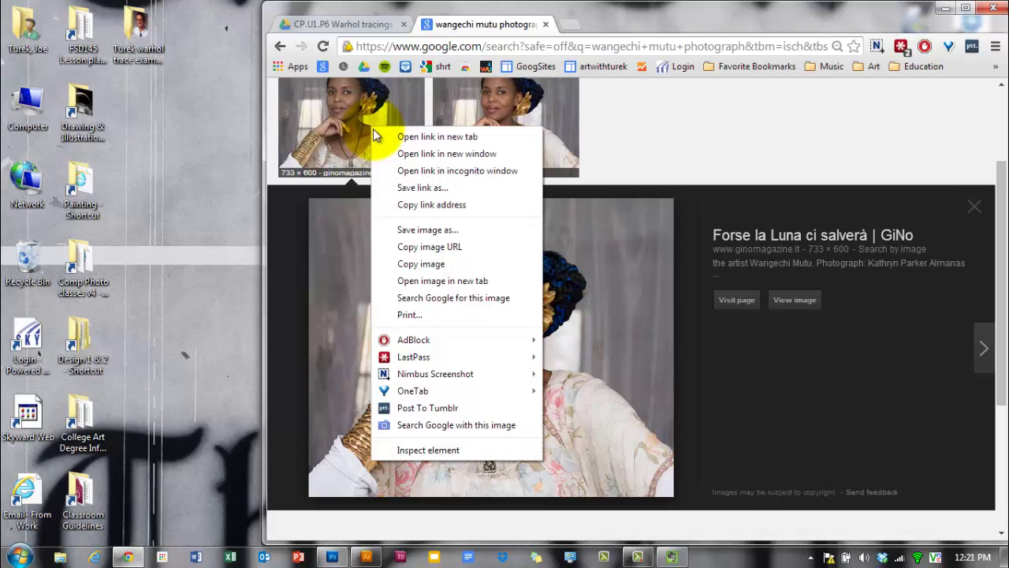
{"action": "right_click", "coordinate": [643, 329]}
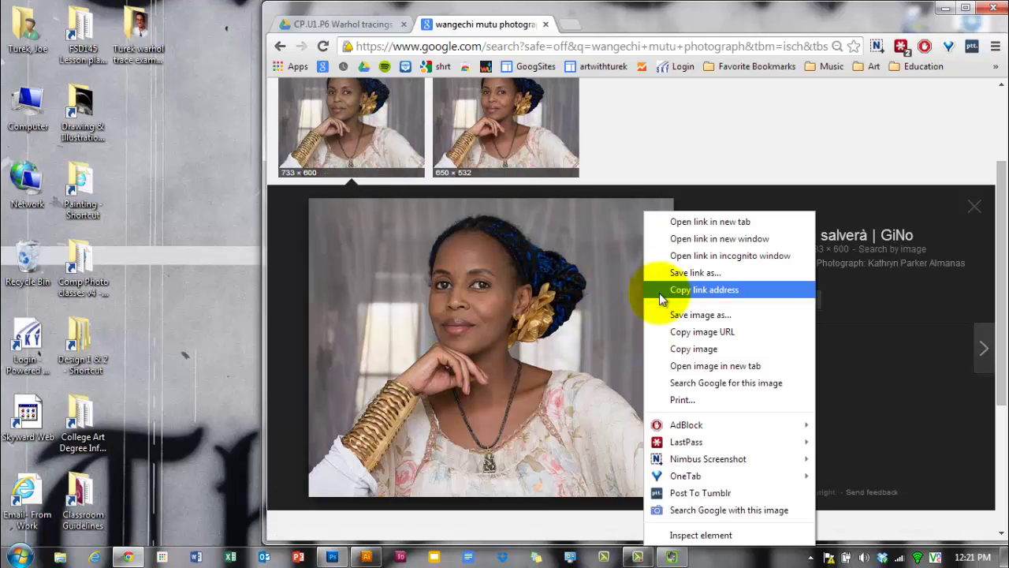
{"action": "left_click", "coordinate": [840, 332]}
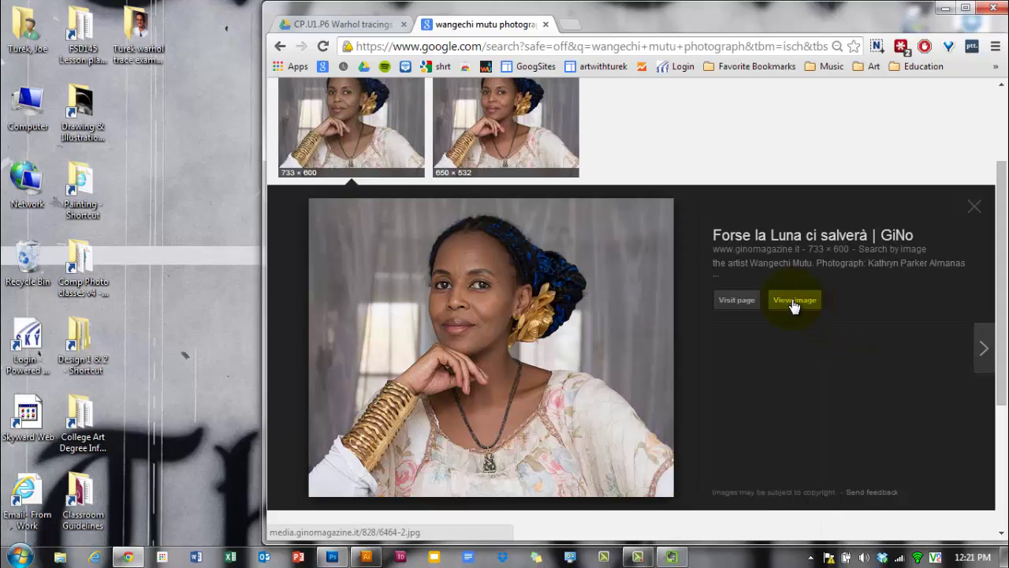
{"action": "left_click", "coordinate": [794, 304]}
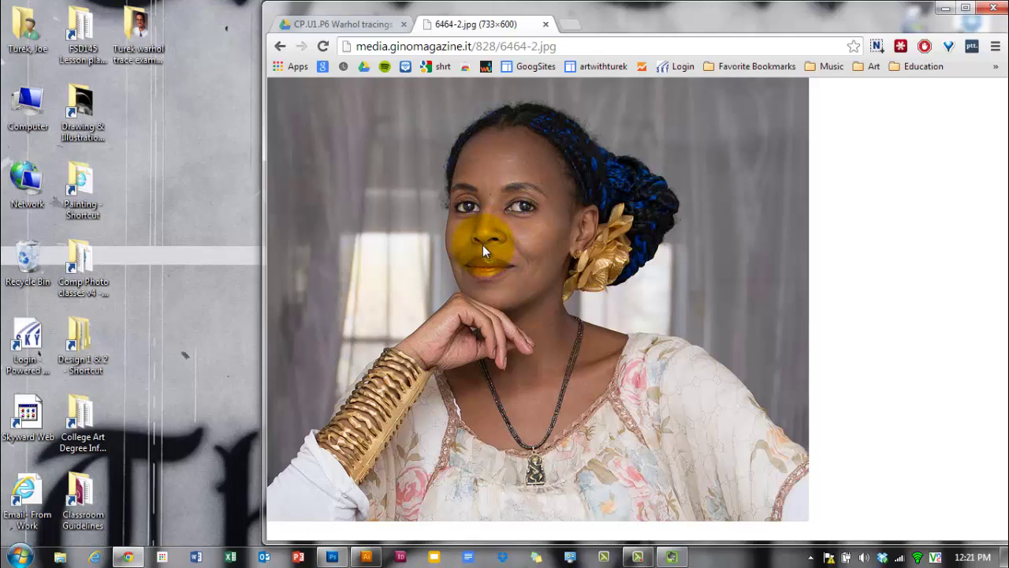
Step: Save the portrait as a JPEG named wangechi 1 in the warhol trace example folder on the desktop
{"action": "right_click", "coordinate": [407, 188]}
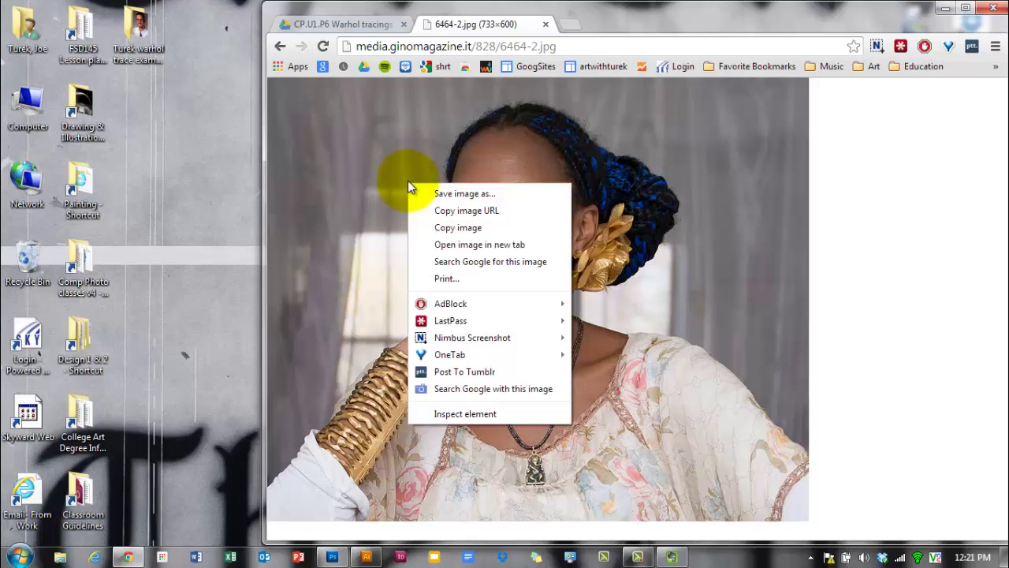
{"action": "left_click", "coordinate": [459, 194]}
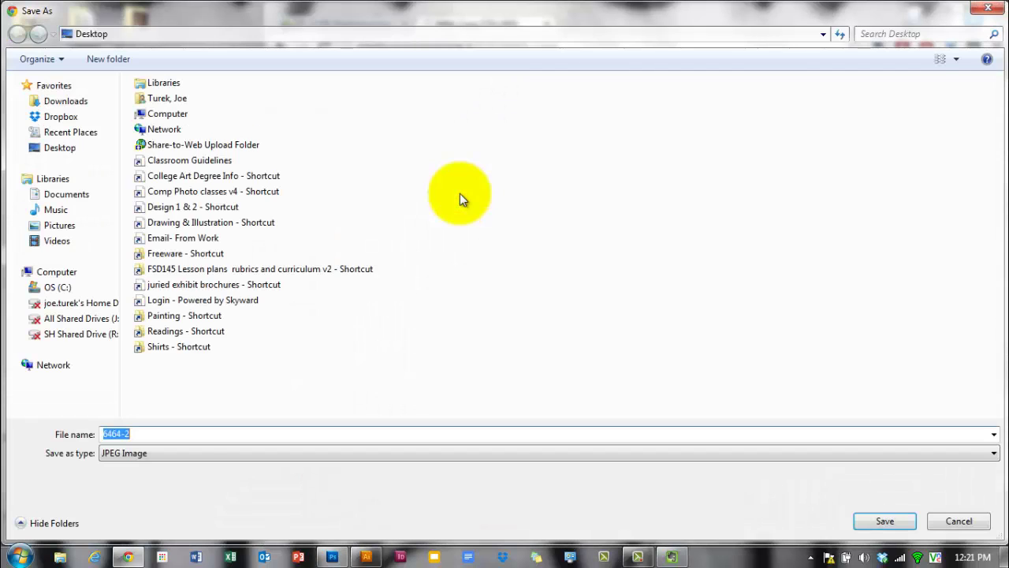
{"action": "type", "text": "wangechi 1"}
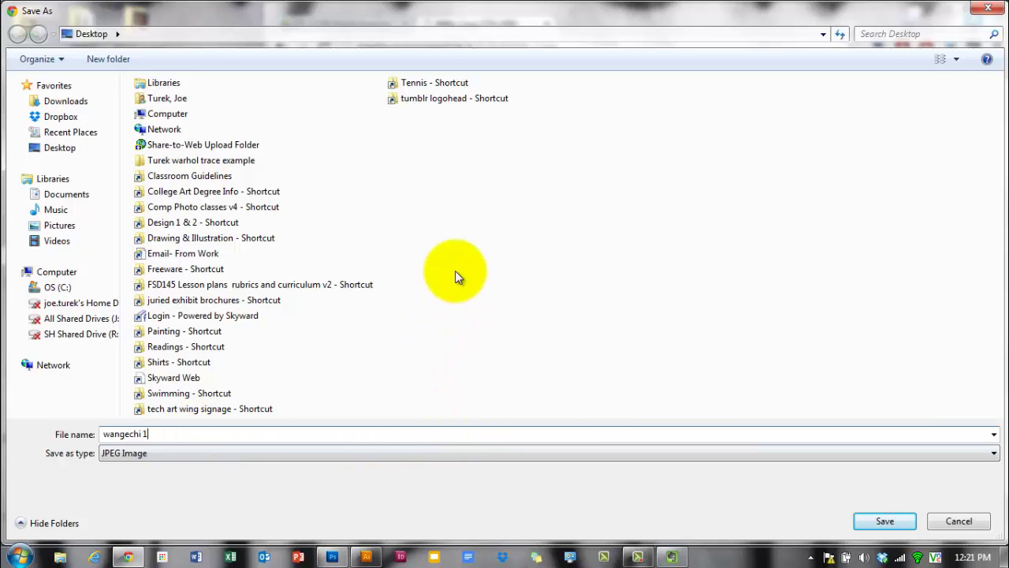
{"action": "double_click", "coordinate": [199, 161]}
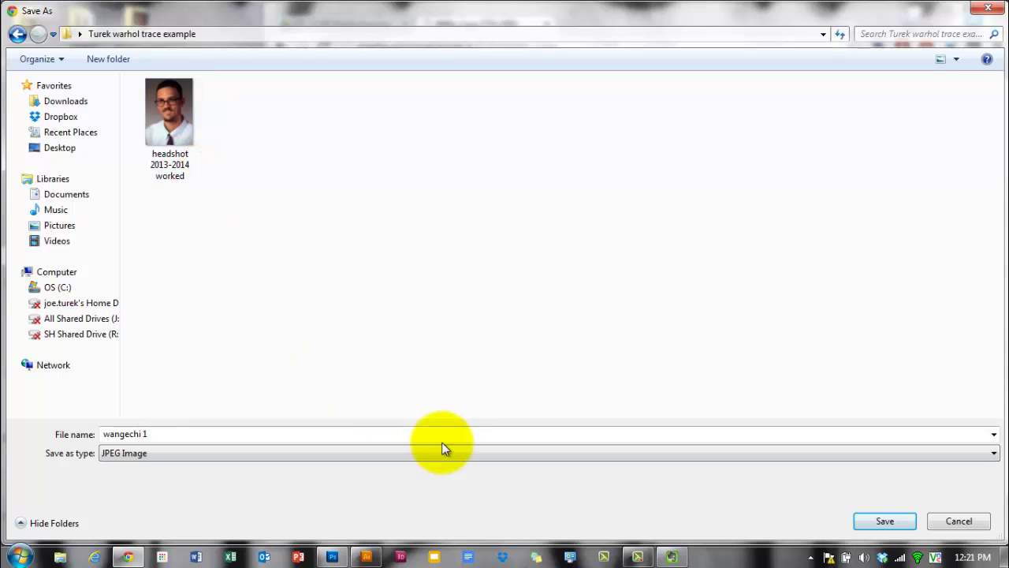
{"action": "left_click", "coordinate": [877, 521]}
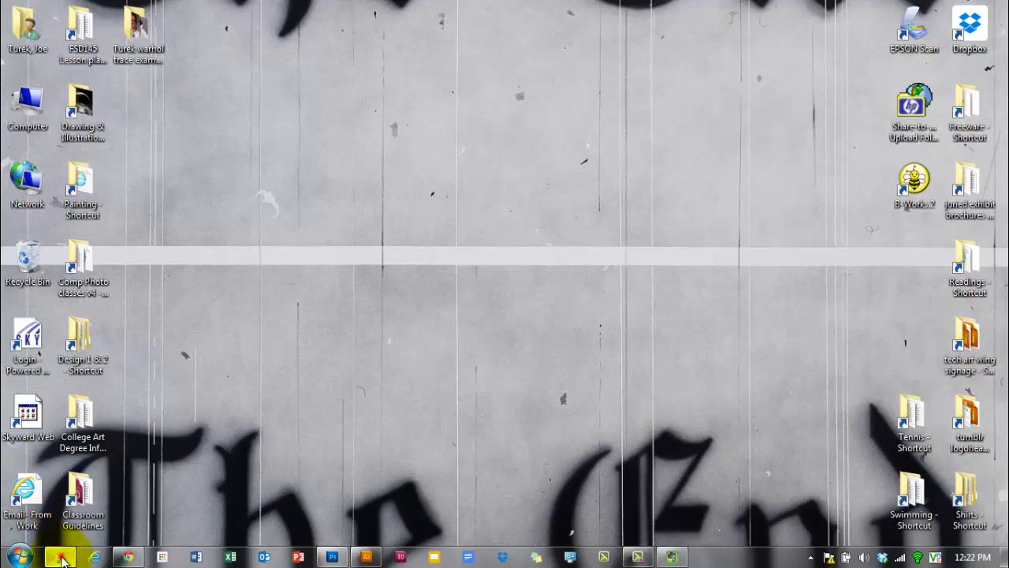
Step: Examine the Downloads folder and the network drives as possible file storage locations in the file explorer
{"action": "left_click", "coordinate": [60, 557]}
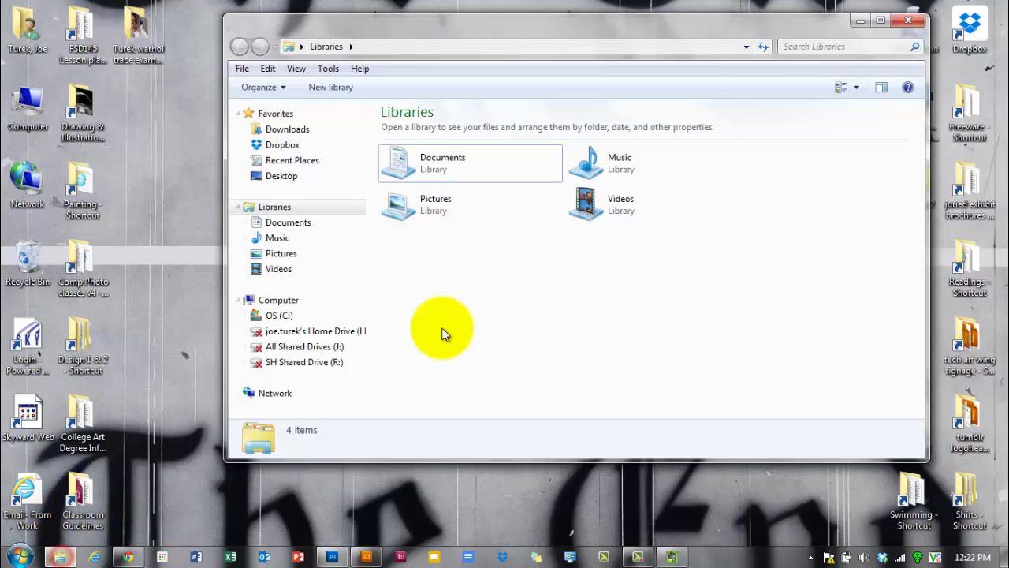
{"action": "left_click", "coordinate": [291, 134]}
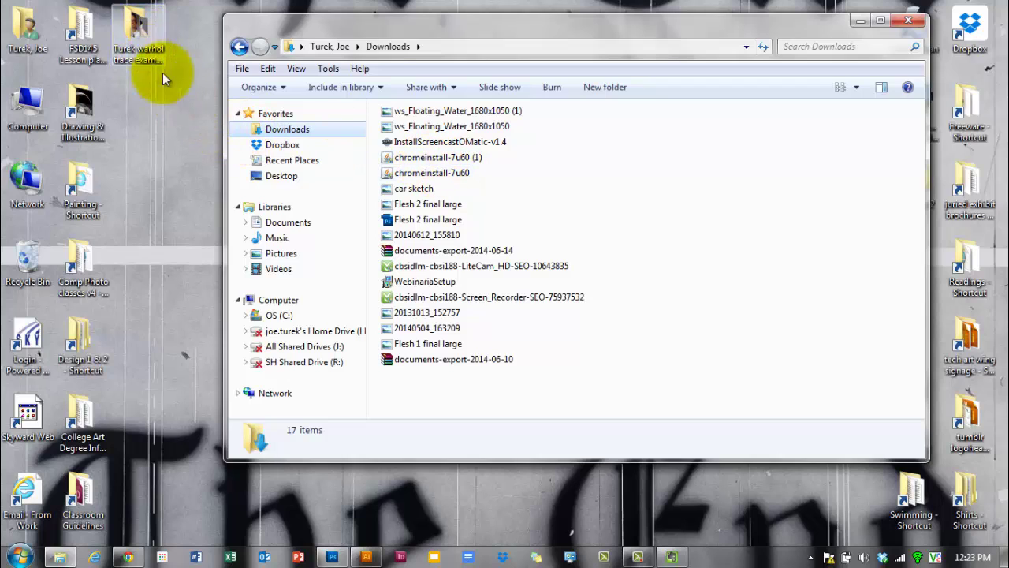
{"action": "left_click", "coordinate": [276, 330]}
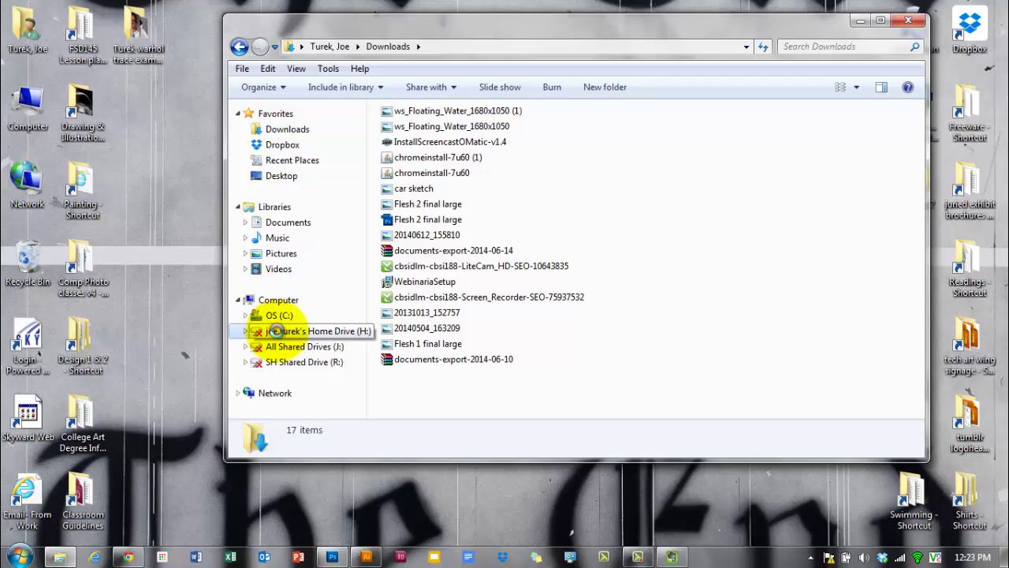
{"action": "left_click", "coordinate": [655, 357]}
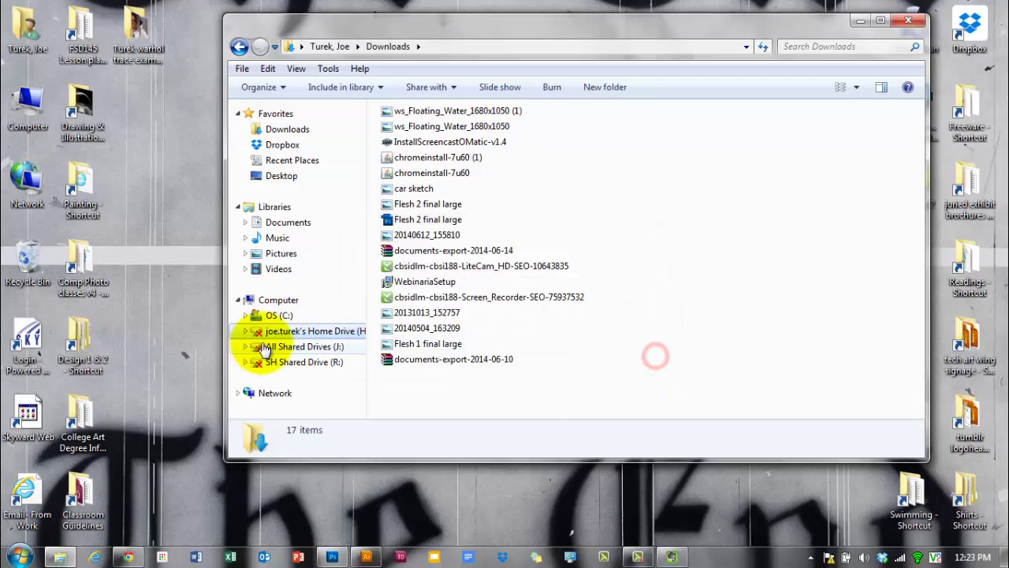
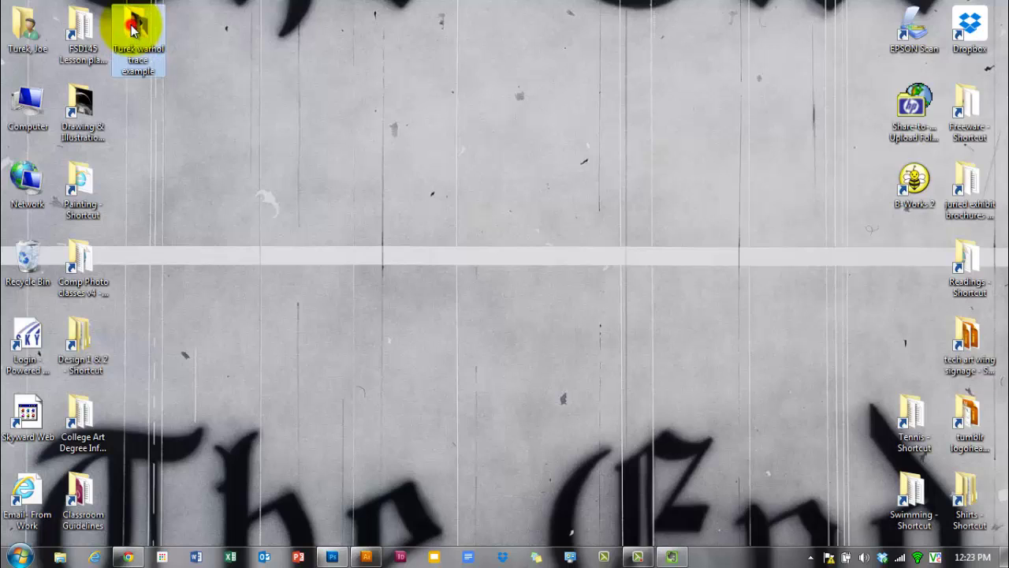
Step: Check the details of the headshot and wangechi 1 images in the warhol trace example folder and close its window
{"action": "left_click", "coordinate": [426, 141]}
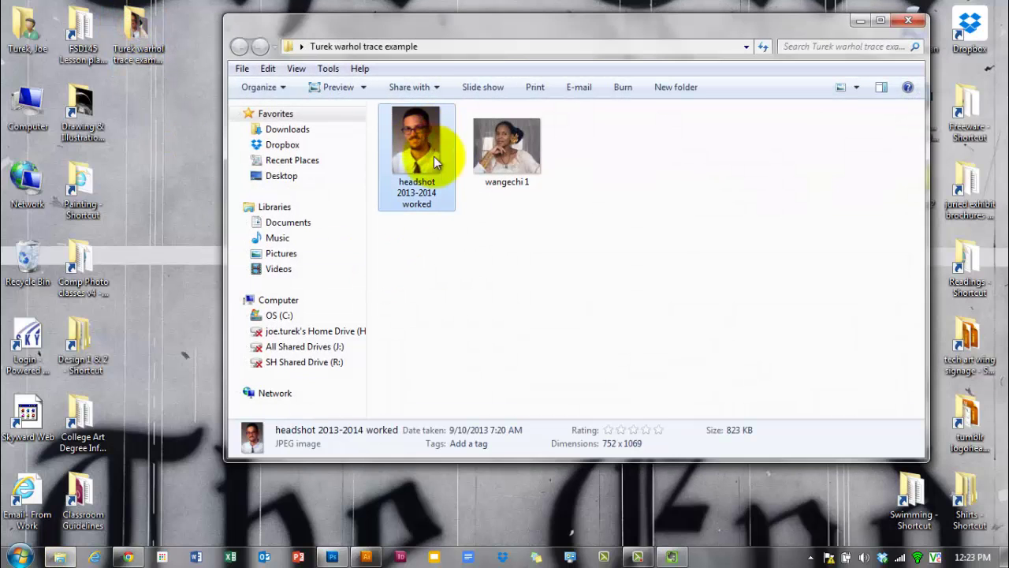
{"action": "left_click", "coordinate": [520, 142]}
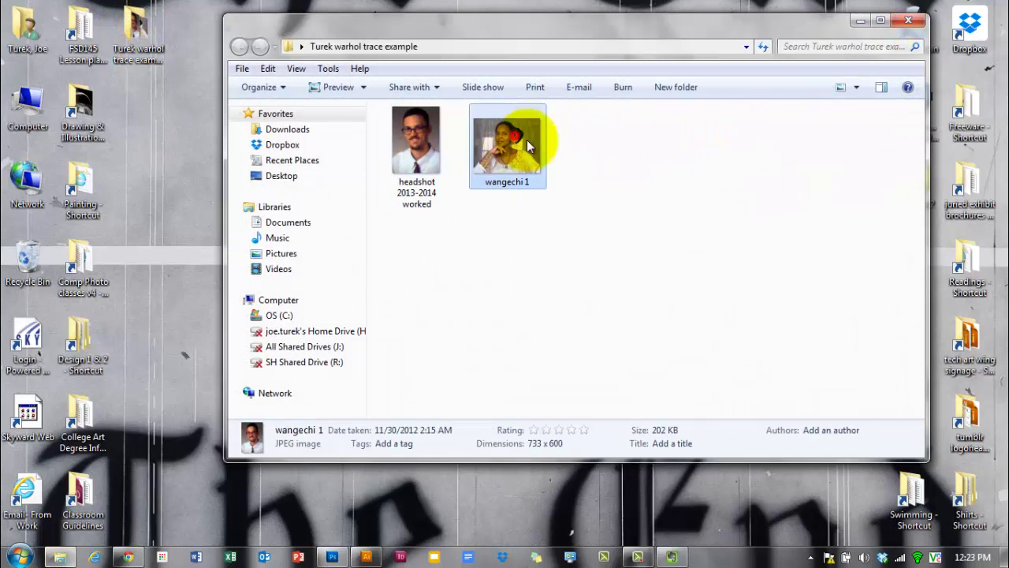
{"action": "left_click", "coordinate": [909, 20]}
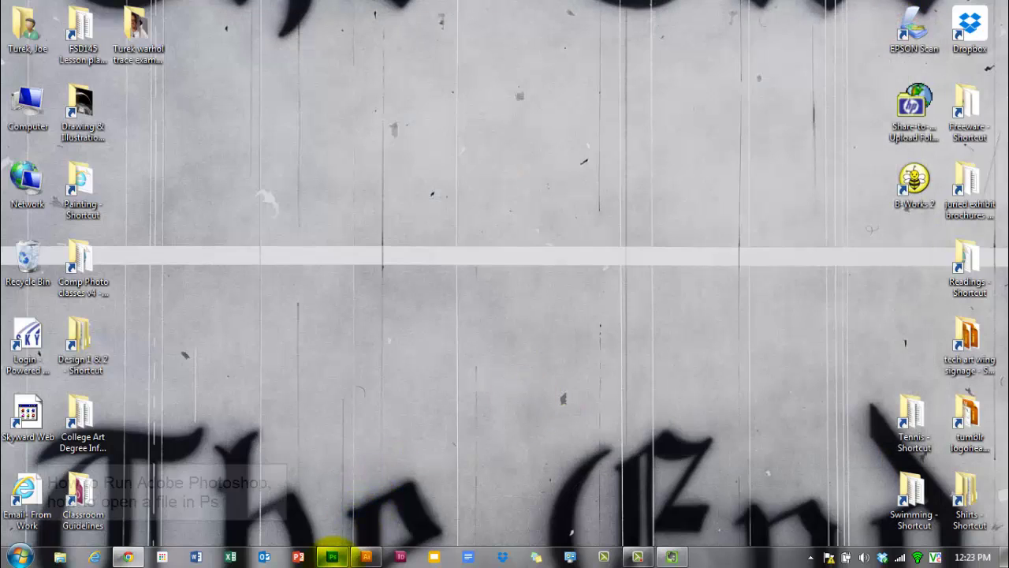
Step: Locate Adobe Photoshop CS5 within the Adobe Design Standard CS5 folder of the installed programs
{"action": "left_click", "coordinate": [19, 556]}
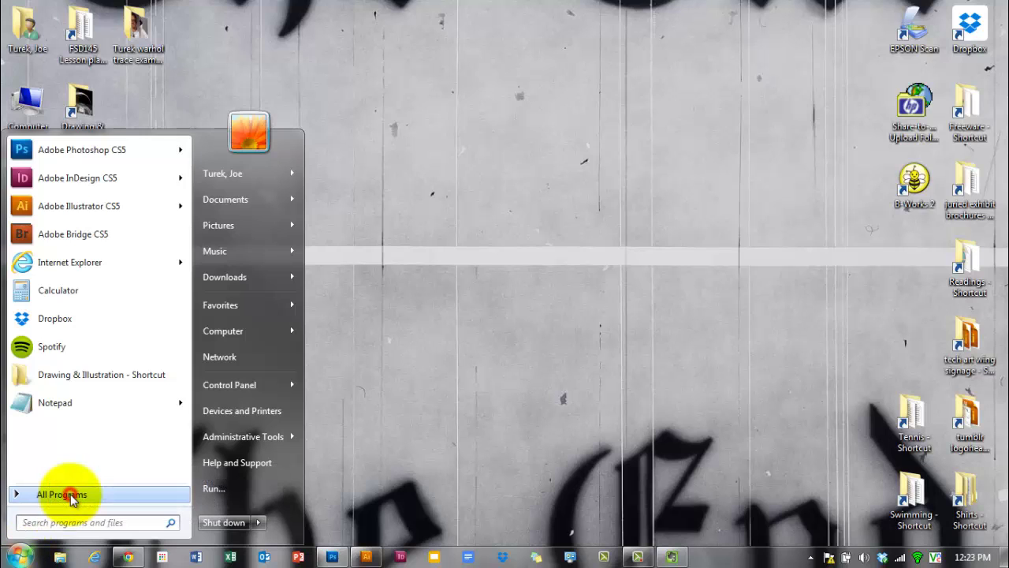
{"action": "left_click", "coordinate": [70, 497]}
{"action": "left_click_drag", "start_coordinate": [185, 205], "coordinate": [171, 292]}
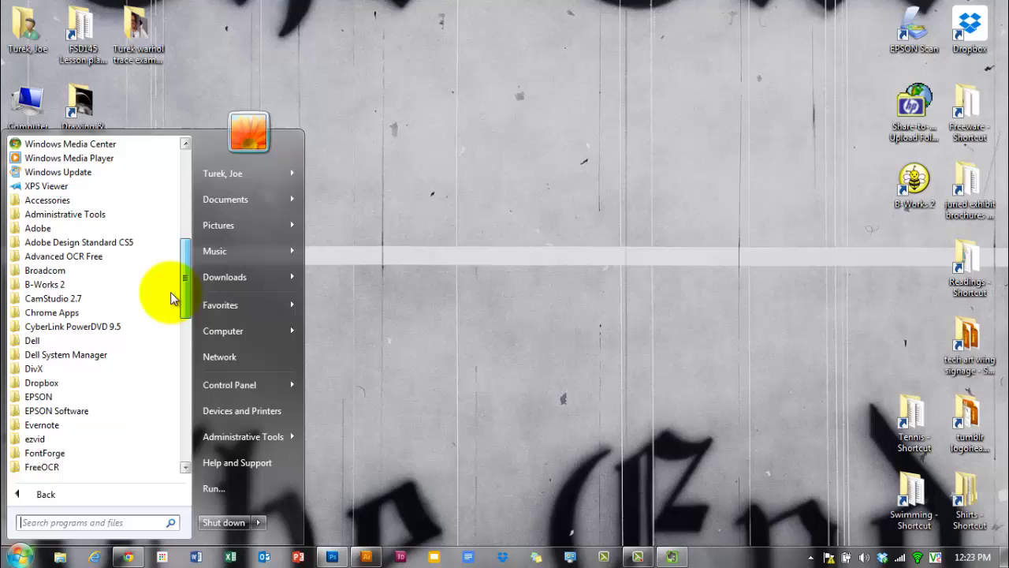
{"action": "left_click", "coordinate": [110, 244]}
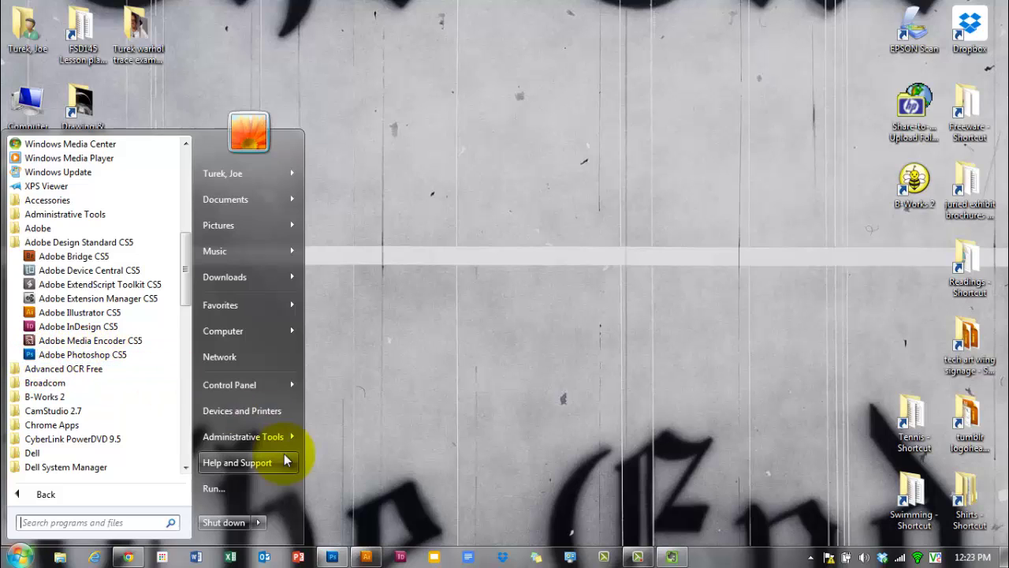
{"action": "left_click", "coordinate": [312, 529]}
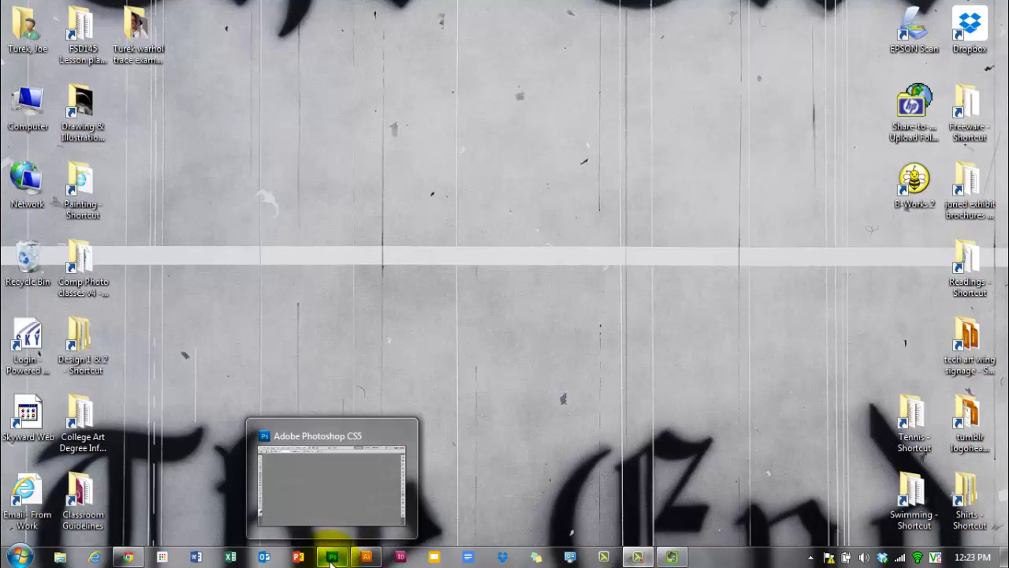
Step: Switch to Photoshop, open headshot 2013-2014 worked from the desktop's warhol trace example folder, and activate the Crop tool
{"action": "left_click", "coordinate": [332, 558]}
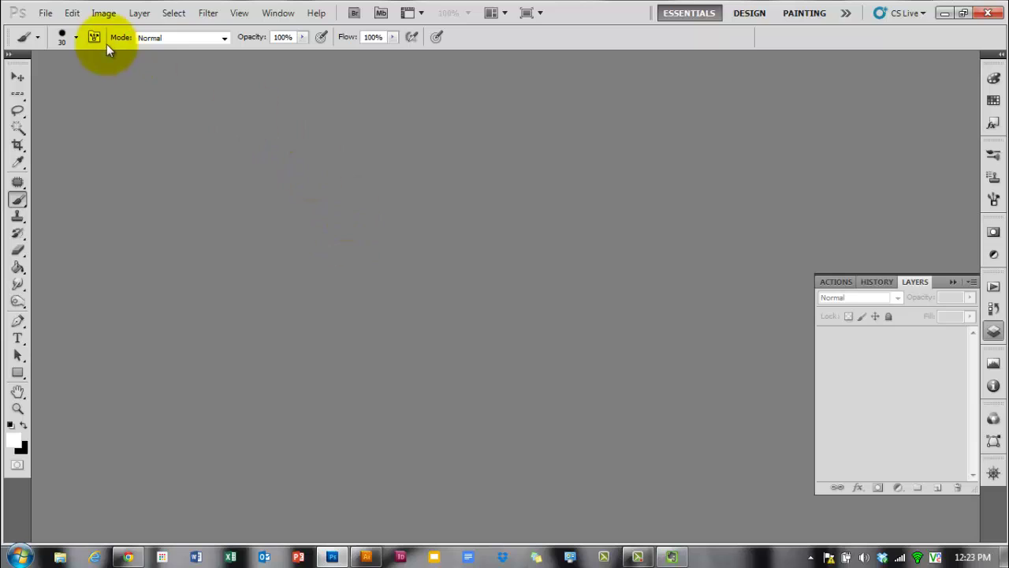
{"action": "left_click", "coordinate": [49, 14]}
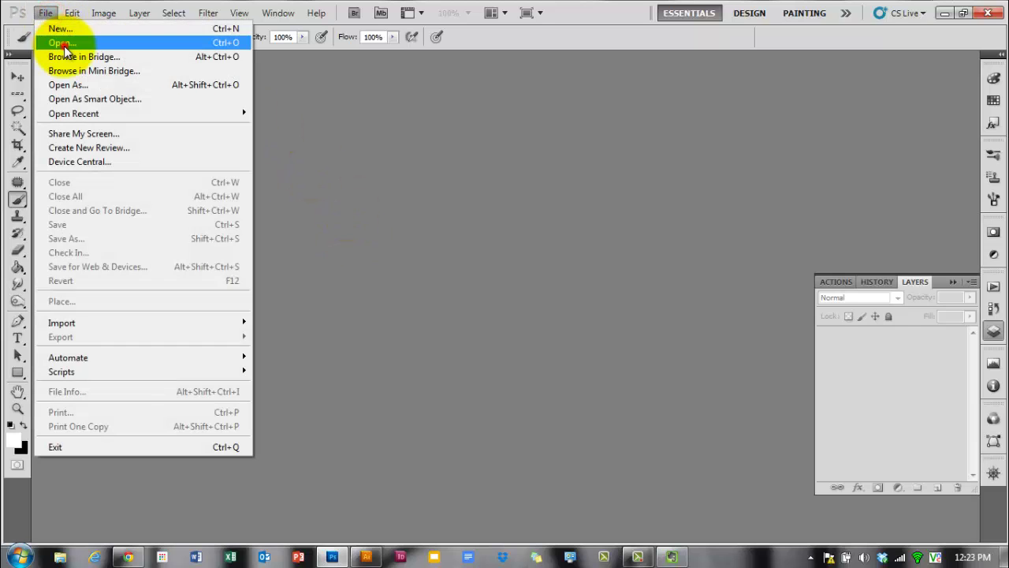
{"action": "left_click", "coordinate": [55, 40]}
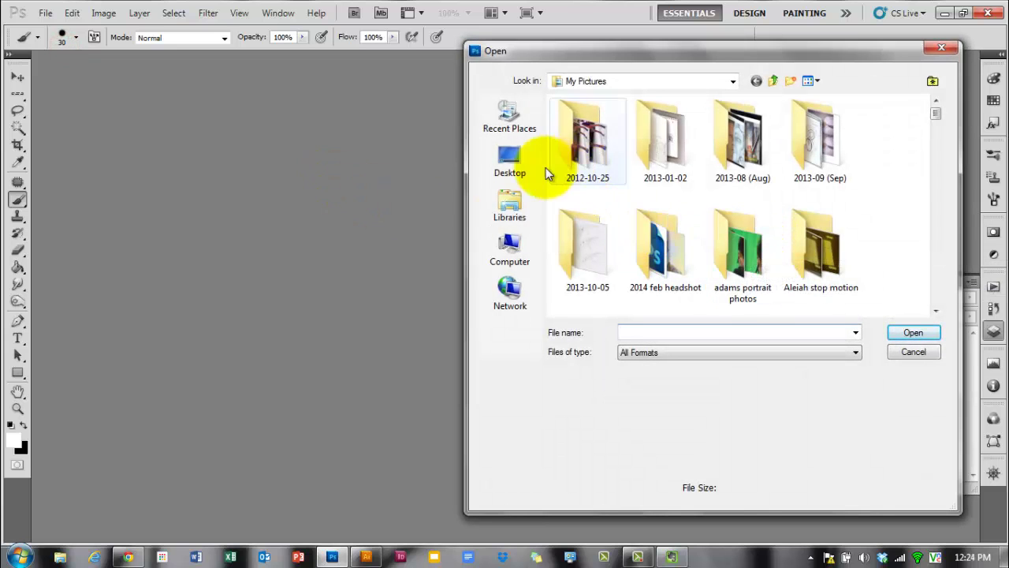
{"action": "left_click", "coordinate": [521, 167]}
{"action": "double_click", "coordinate": [576, 217]}
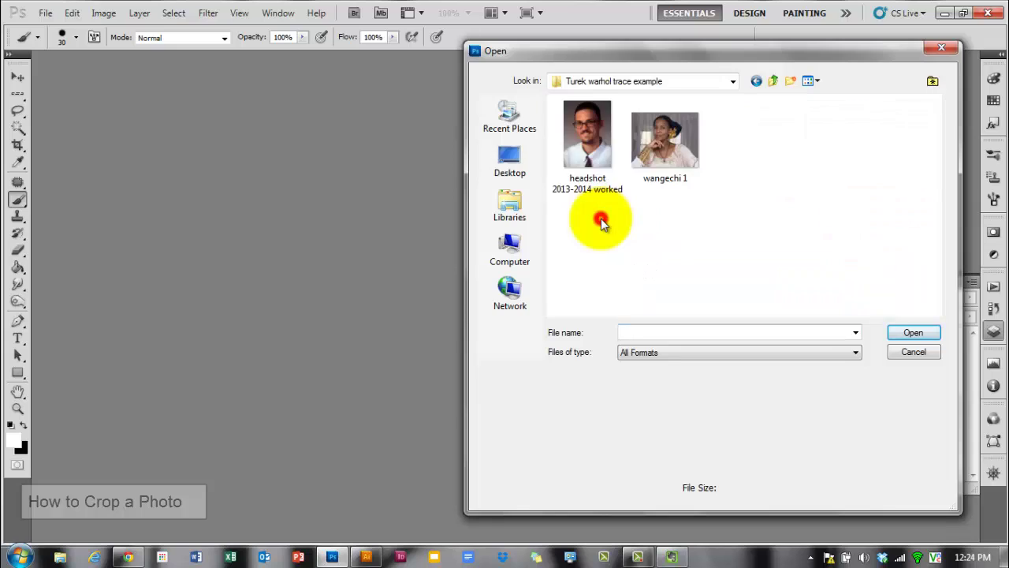
{"action": "double_click", "coordinate": [581, 142]}
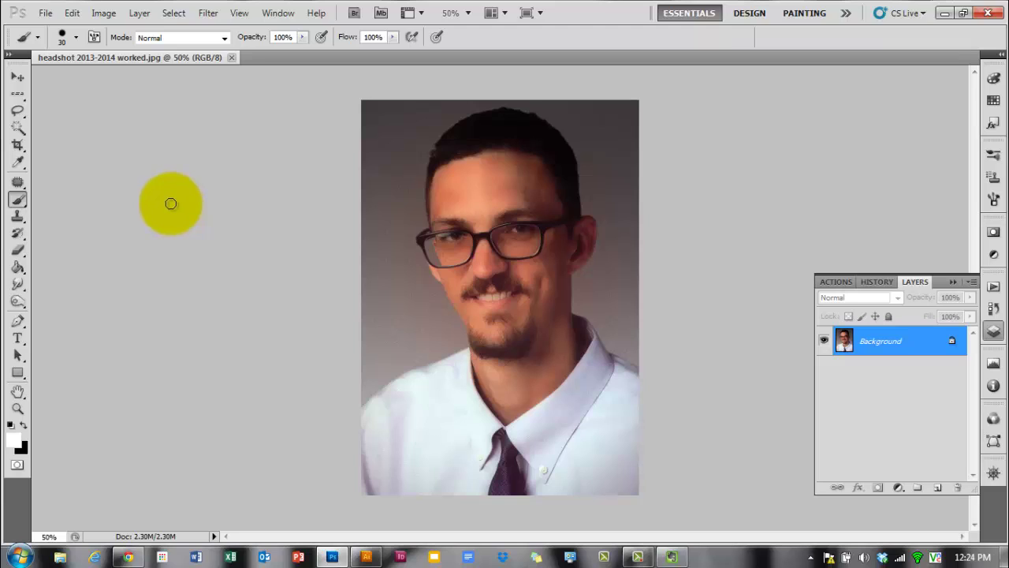
{"action": "left_click", "coordinate": [17, 146]}
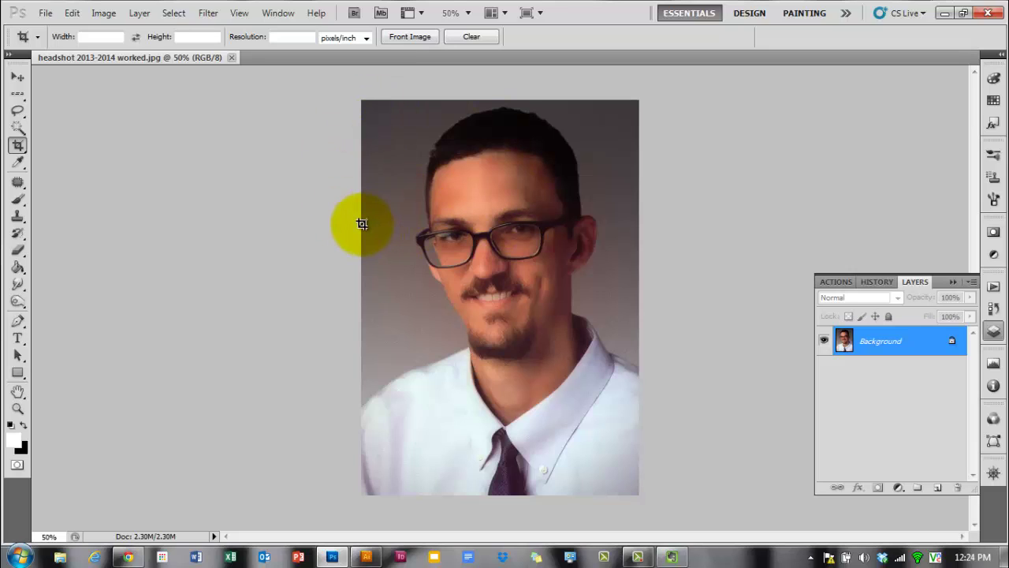
{"action": "left_click", "coordinate": [19, 146]}
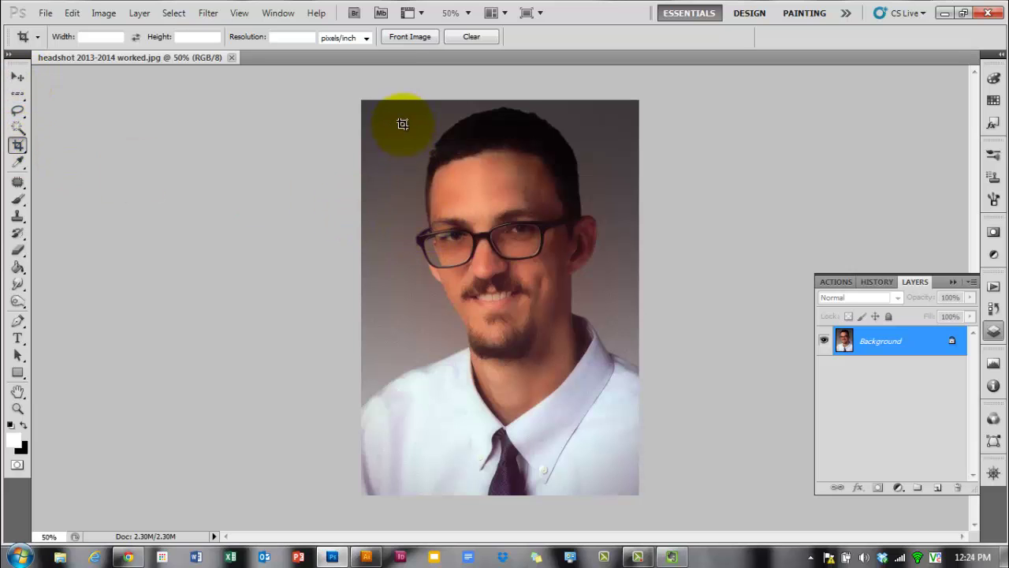
{"action": "left_click_drag", "start_coordinate": [391, 98], "coordinate": [638, 398]}
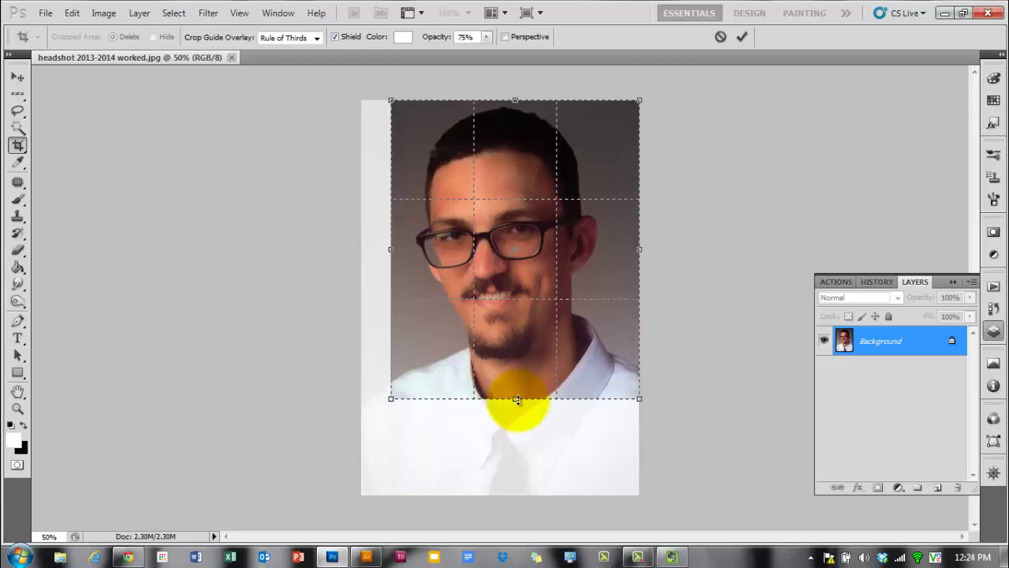
{"action": "left_click_drag", "start_coordinate": [516, 399], "coordinate": [516, 377]}
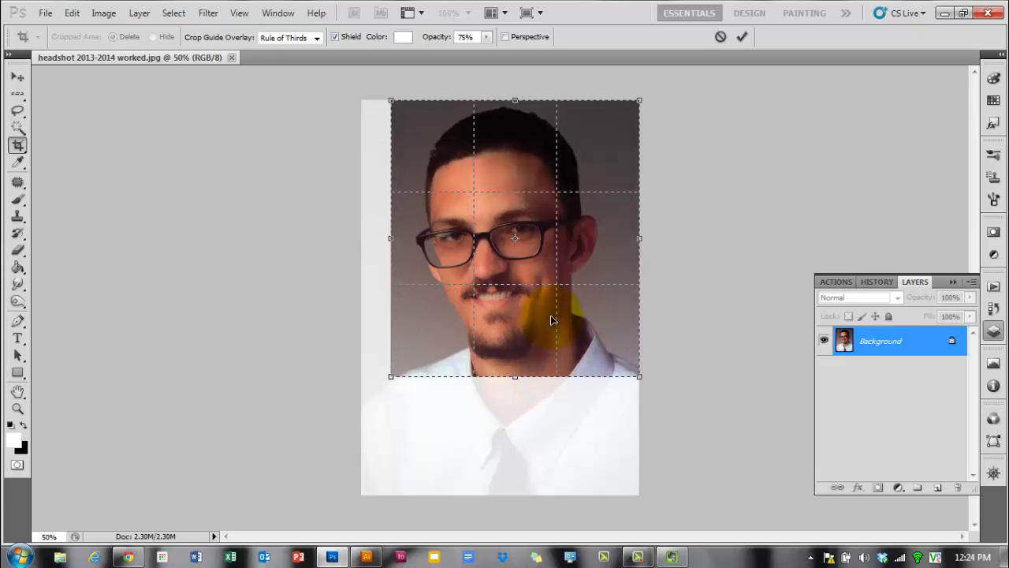
{"action": "left_click", "coordinate": [720, 35]}
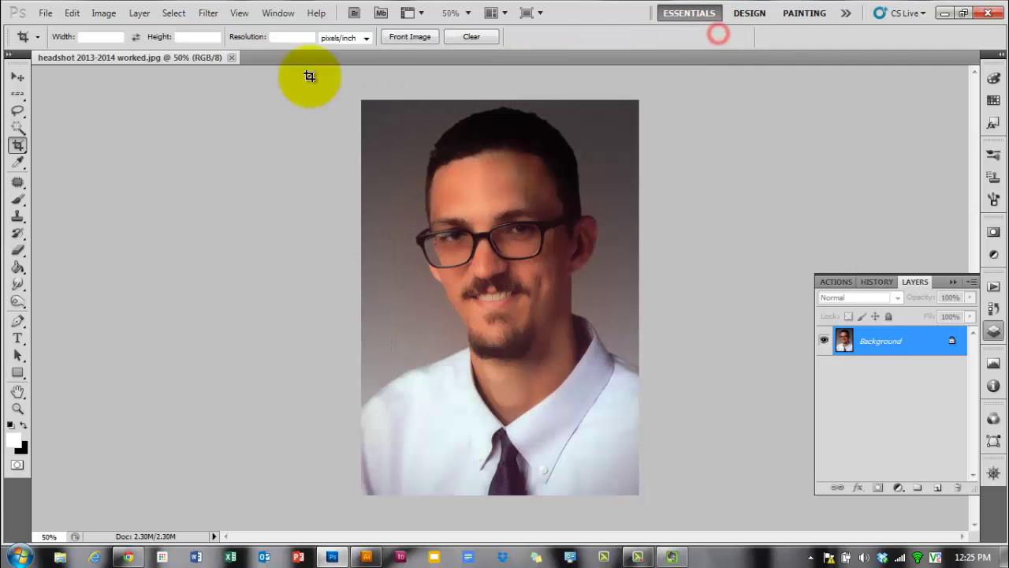
Step: Set the Crop tool's width to 1 in and its height to 1
{"action": "left_click", "coordinate": [85, 36]}
{"action": "left_click", "coordinate": [182, 36]}
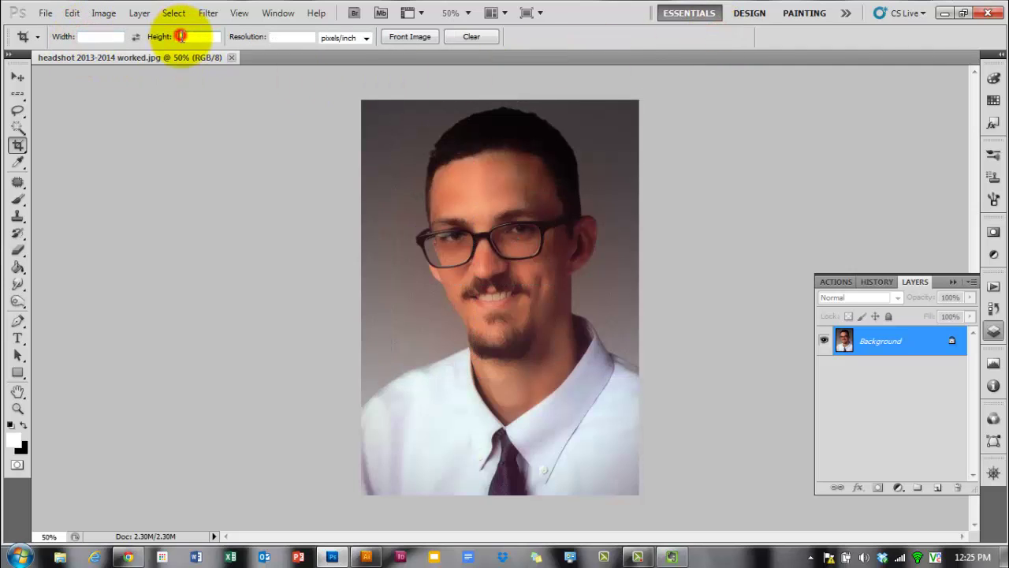
{"action": "left_click", "coordinate": [79, 36]}
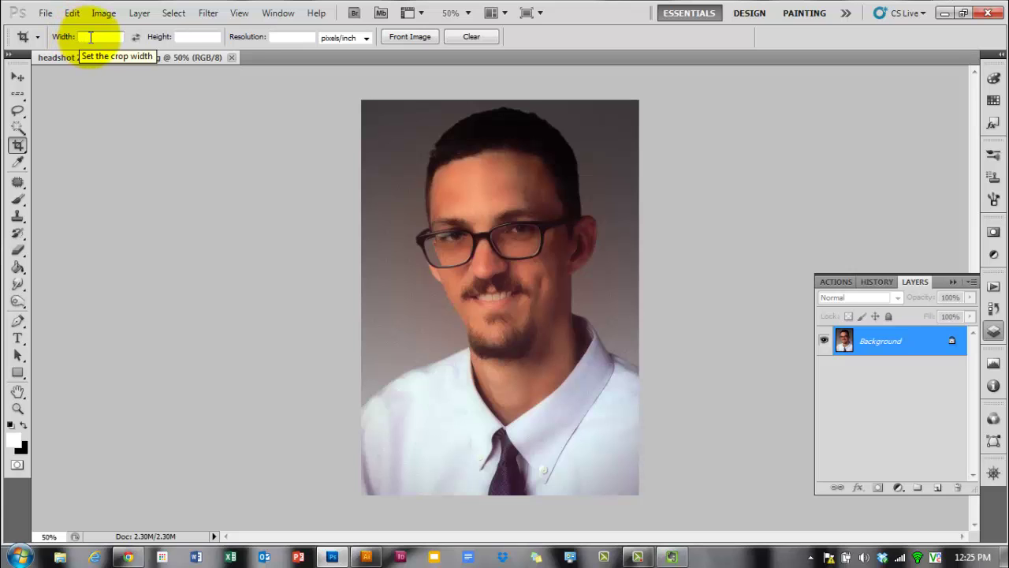
{"action": "type", "text": "1"}
{"action": "left_click", "coordinate": [181, 36]}
{"action": "type", "text": "1"}
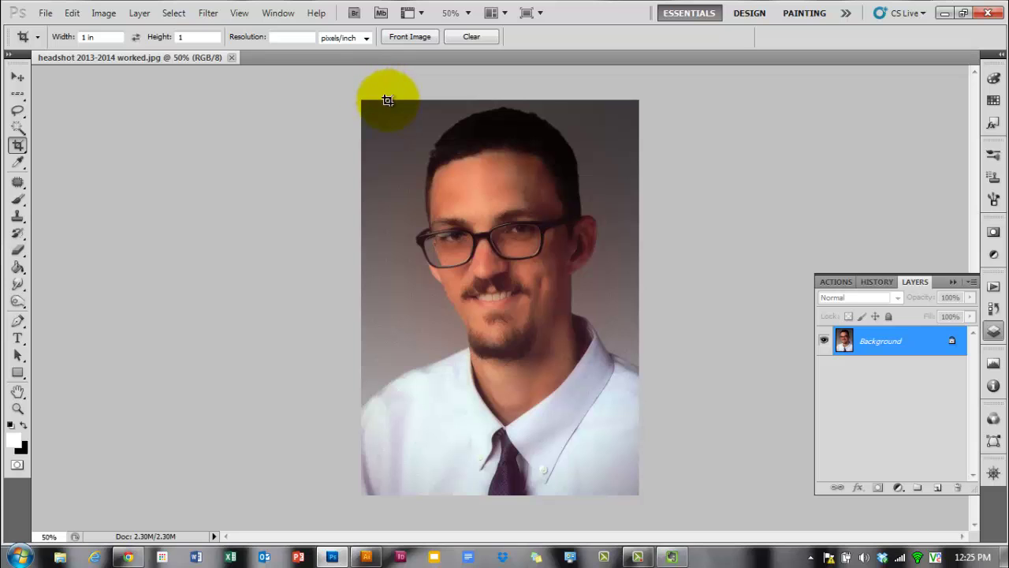
Step: Crop the headshot to a square around the face, from the top of the hair to the shirt collar
{"action": "left_click_drag", "start_coordinate": [385, 99], "coordinate": [604, 339]}
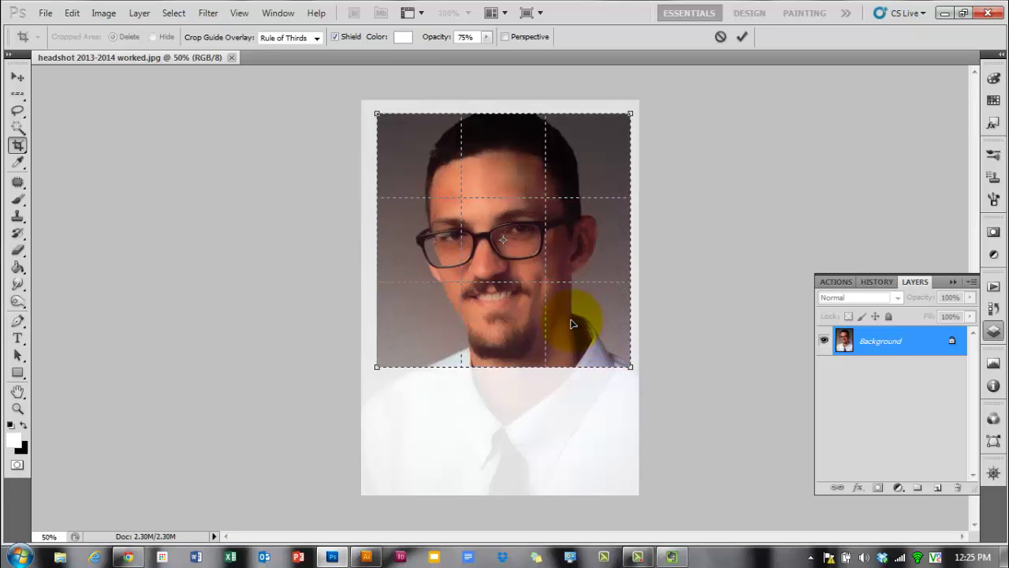
{"action": "double_click", "coordinate": [571, 320]}
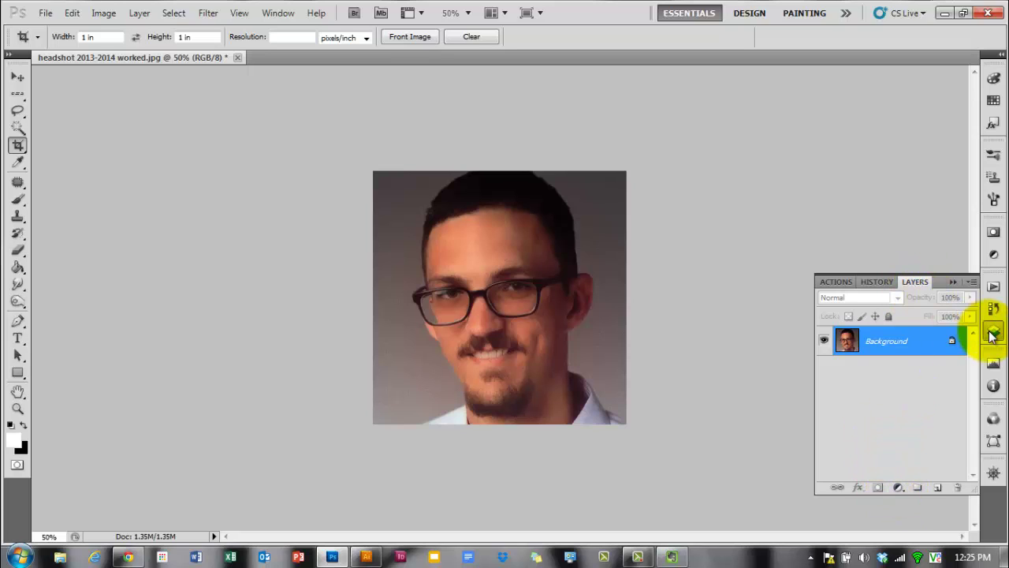
Step: Add a Black & White adjustment layer with Reds 12, Yellows 115, Cyans 72 and Magentas -54
{"action": "left_click", "coordinate": [276, 13]}
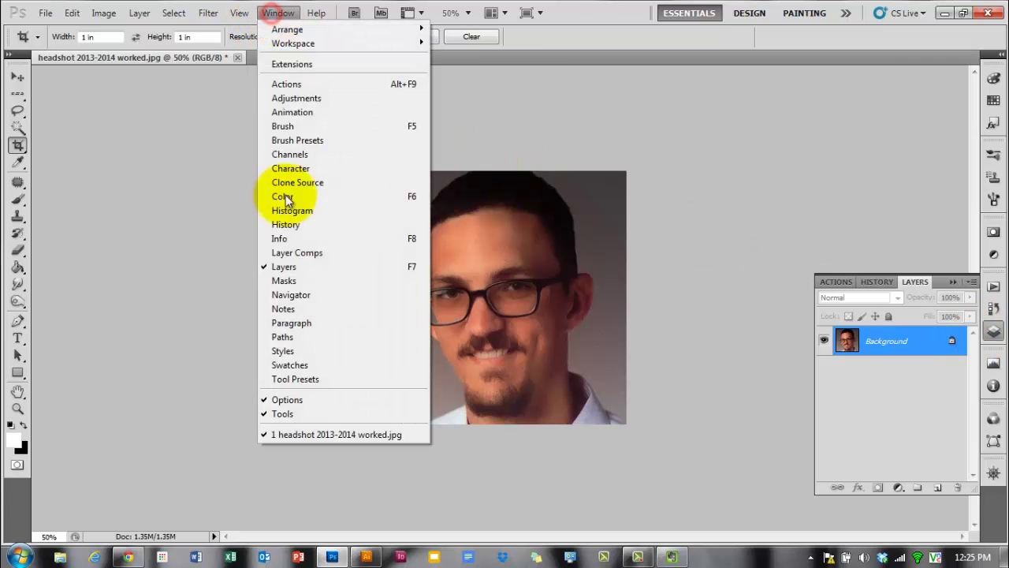
{"action": "left_click", "coordinate": [291, 12]}
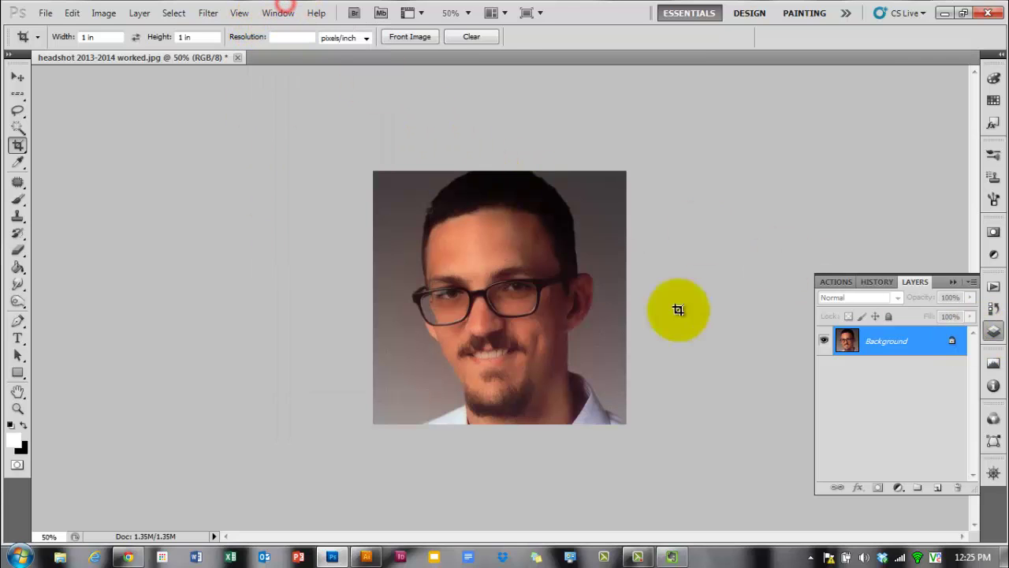
{"action": "left_click", "coordinate": [896, 489]}
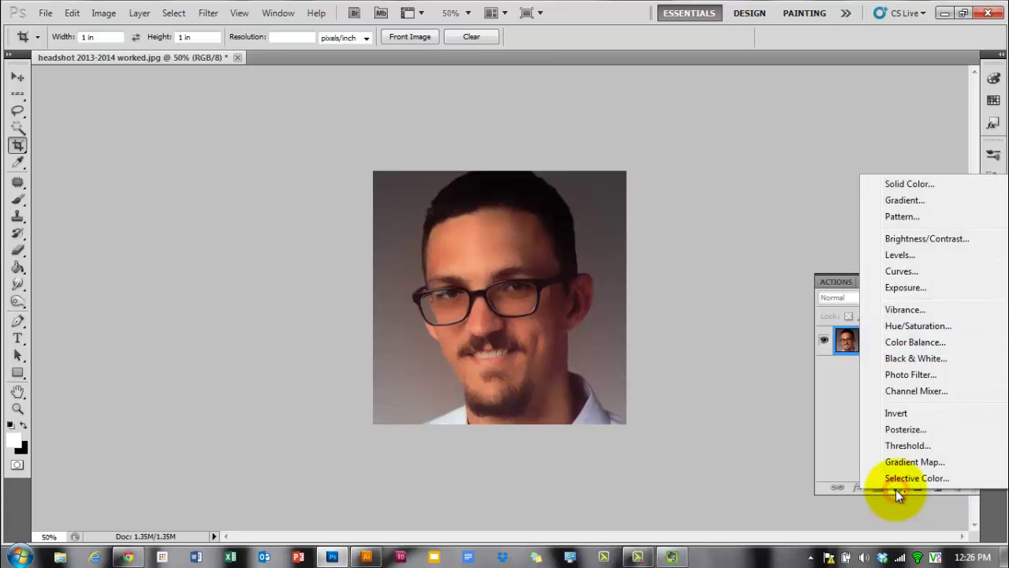
{"action": "left_click", "coordinate": [916, 359]}
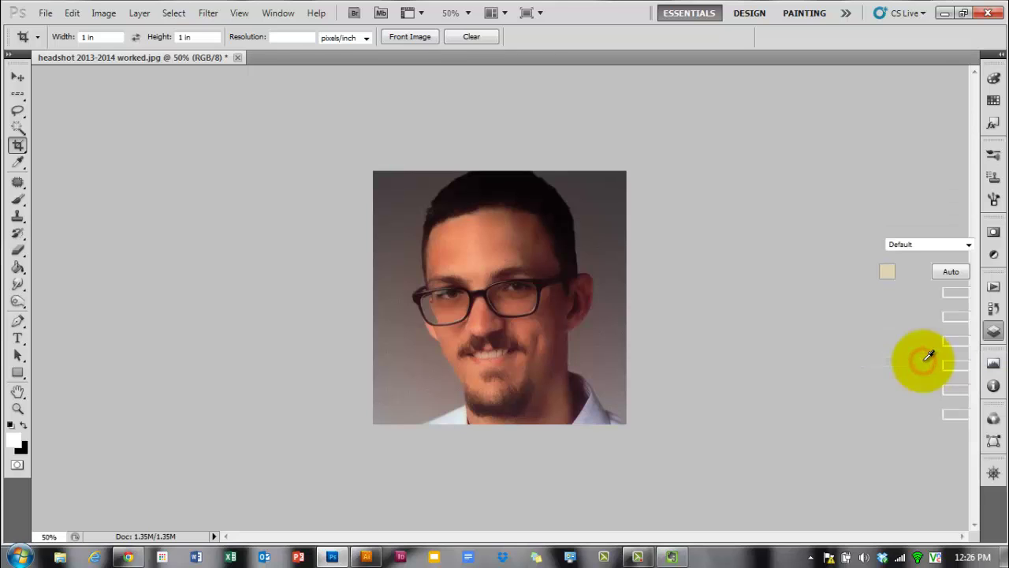
{"action": "mouse_move", "coordinate": [894, 331]}
{"action": "left_mouse_down"}
{"action": "mouse_move", "coordinate": [858, 320]}
{"action": "mouse_move", "coordinate": [899, 322]}
{"action": "left_mouse_up"}
{"action": "left_click_drag", "start_coordinate": [834, 320], "coordinate": [897, 323]}
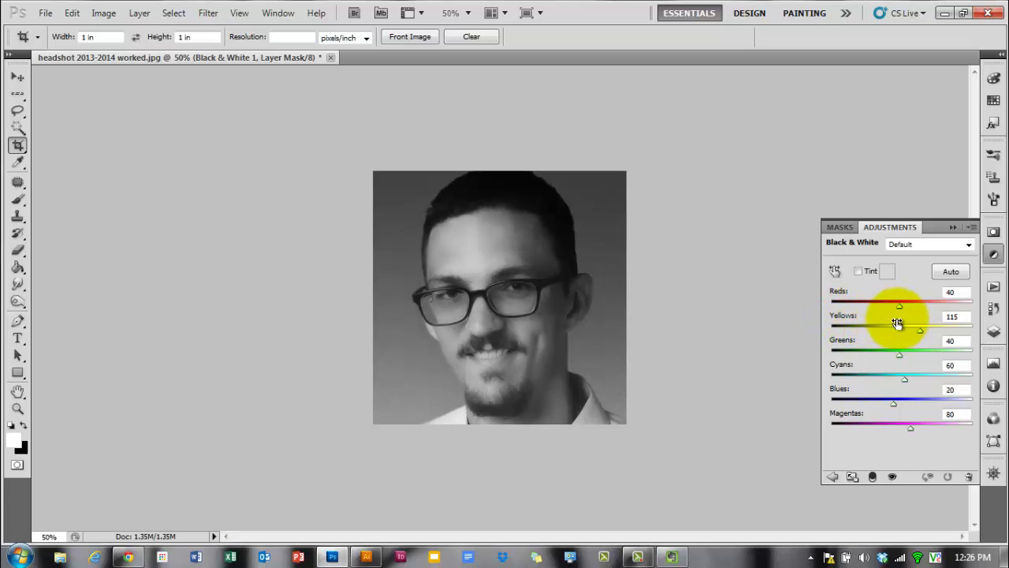
{"action": "mouse_move", "coordinate": [867, 293]}
{"action": "left_mouse_down"}
{"action": "mouse_move", "coordinate": [896, 294]}
{"action": "mouse_move", "coordinate": [849, 294]}
{"action": "left_mouse_up"}
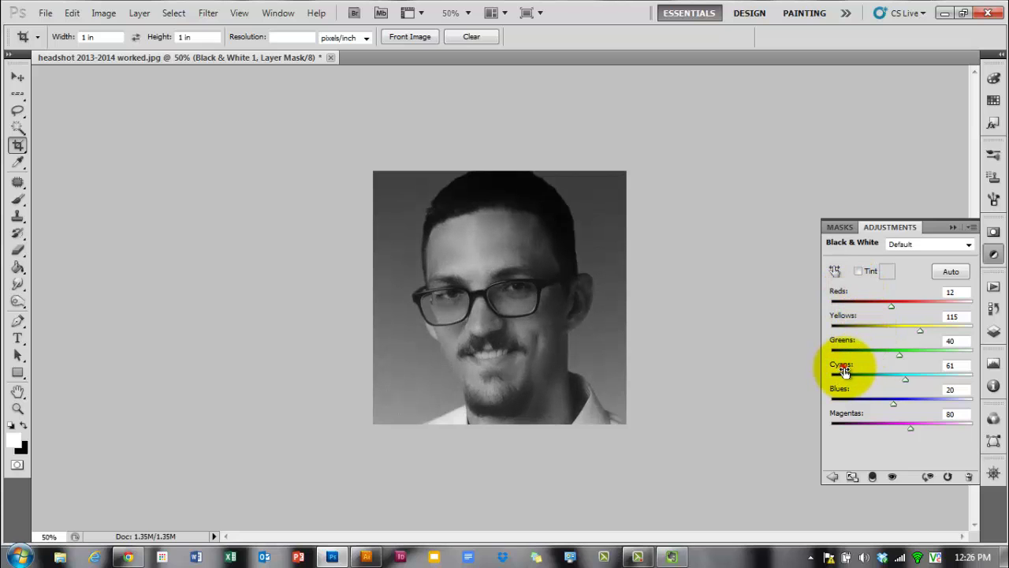
{"action": "mouse_move", "coordinate": [844, 370]}
{"action": "left_mouse_down"}
{"action": "mouse_move", "coordinate": [895, 358]}
{"action": "mouse_move", "coordinate": [852, 372]}
{"action": "left_mouse_up"}
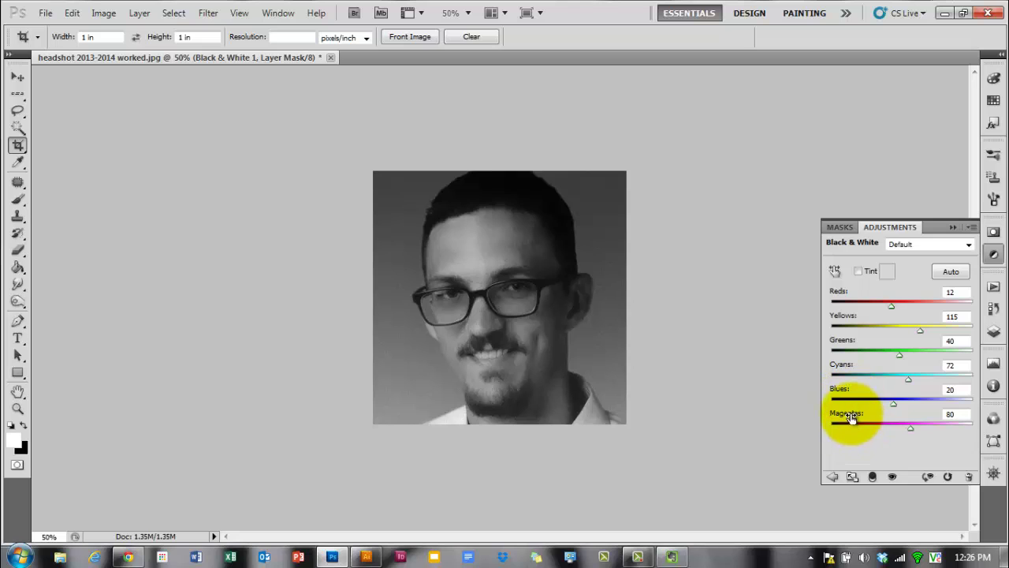
{"action": "left_click_drag", "start_coordinate": [852, 418], "coordinate": [753, 403]}
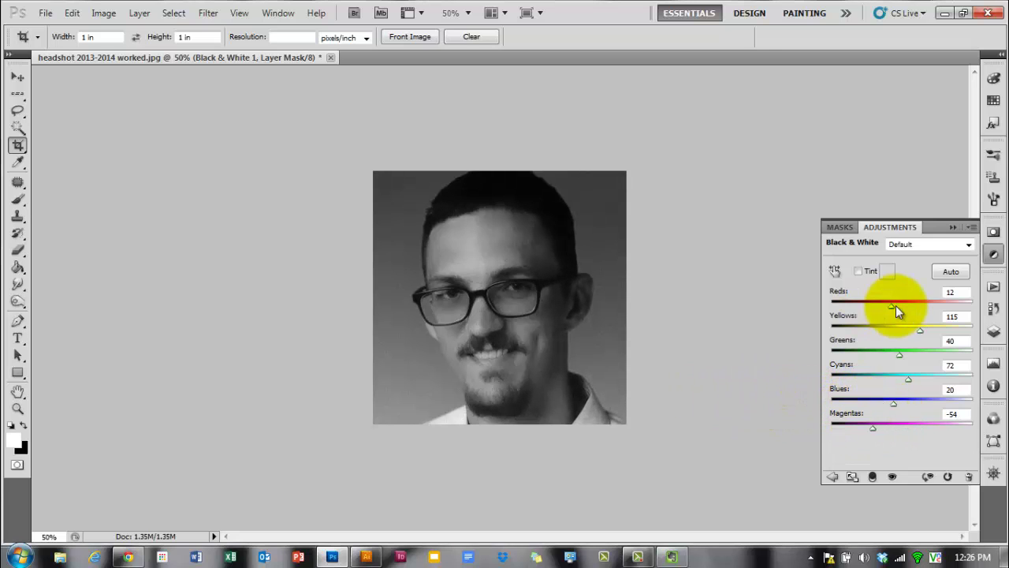
Step: Reopen the Black & White adjustment's settings from its layer, and return to the layer list
{"action": "left_click", "coordinate": [994, 329]}
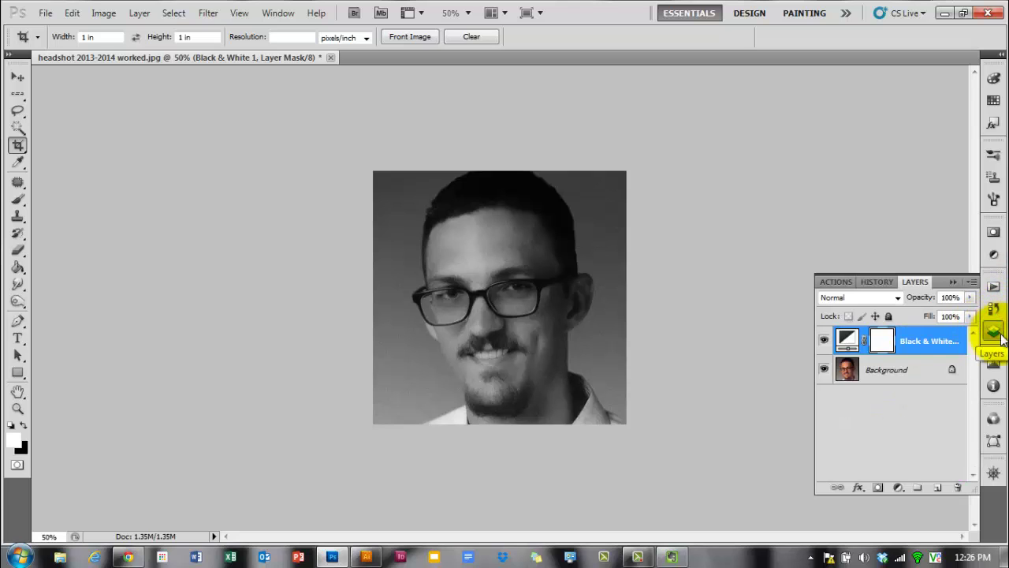
{"action": "double_click", "coordinate": [850, 341]}
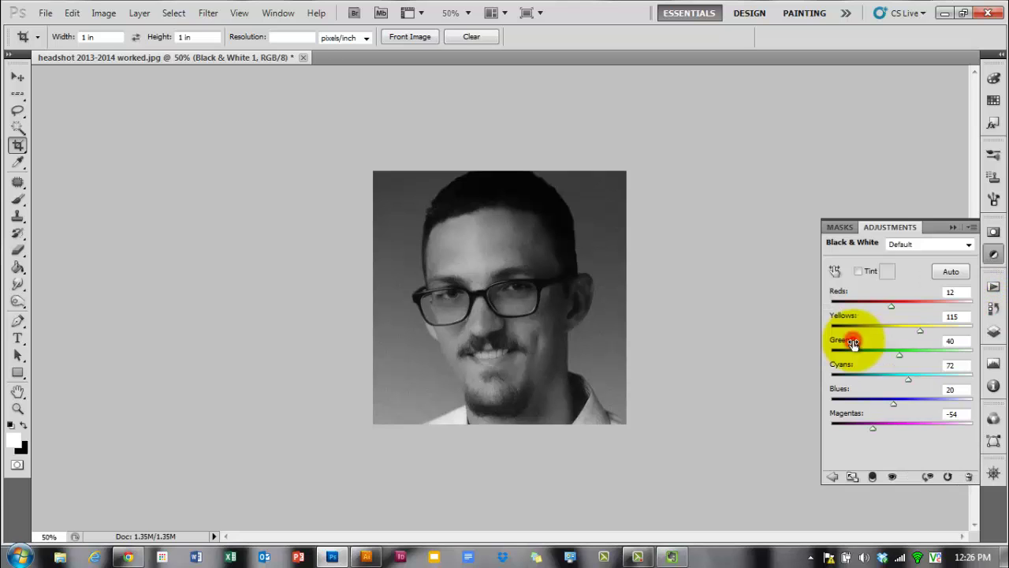
{"action": "left_click", "coordinate": [995, 340]}
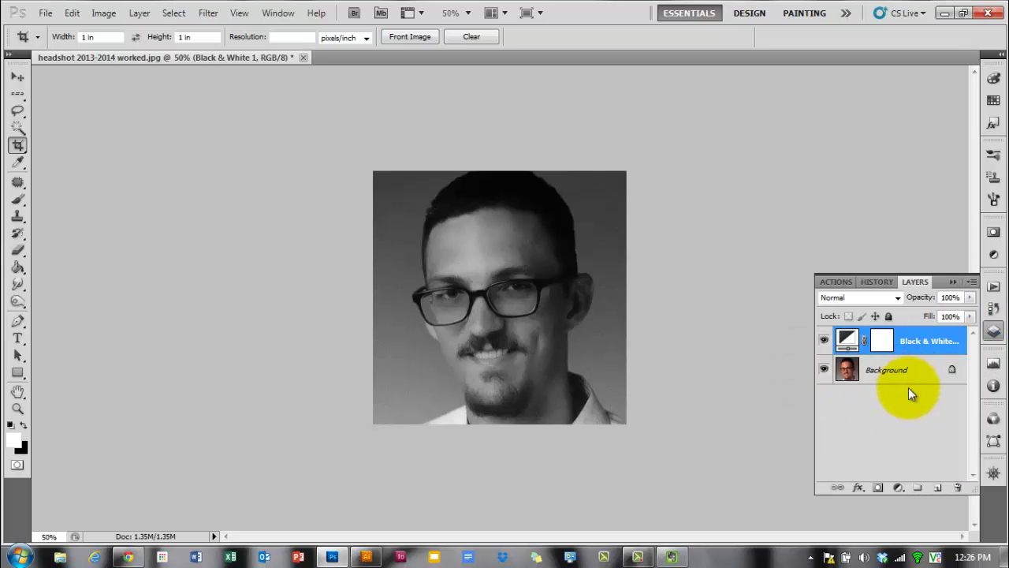
Step: Add a Levels adjustment layer with the black input at 9 and the white input at 187
{"action": "left_click", "coordinate": [898, 488]}
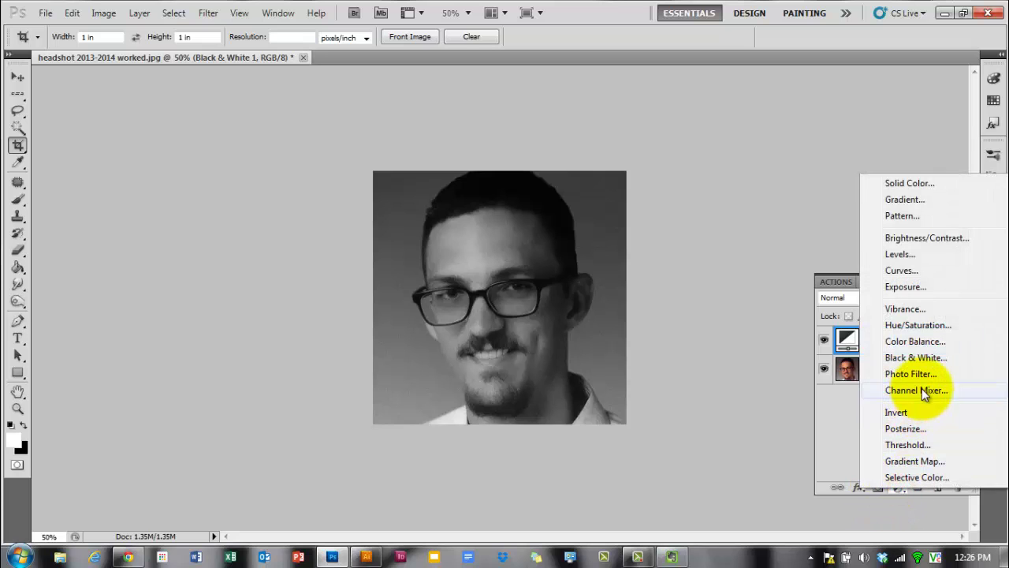
{"action": "left_click", "coordinate": [912, 256]}
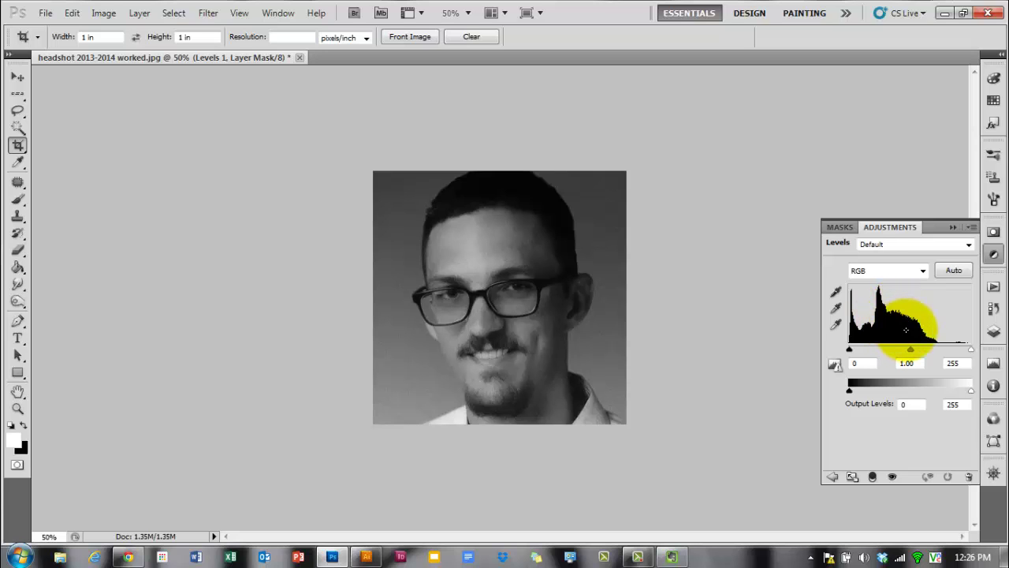
{"action": "left_click_drag", "start_coordinate": [971, 348], "coordinate": [854, 350]}
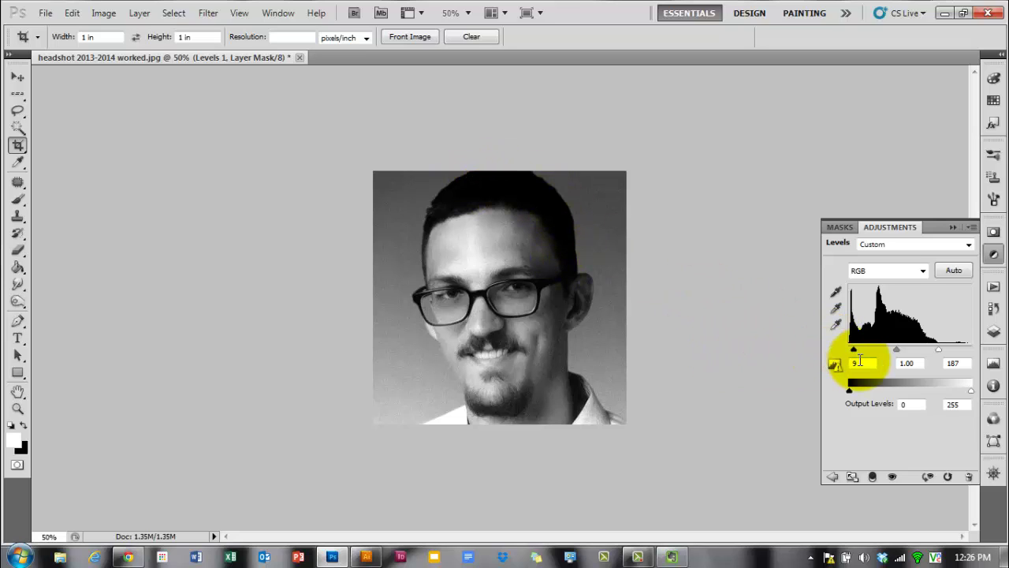
Step: Add a Posterize adjustment layer above the Levels layer and set its levels to 5
{"action": "left_click", "coordinate": [993, 333]}
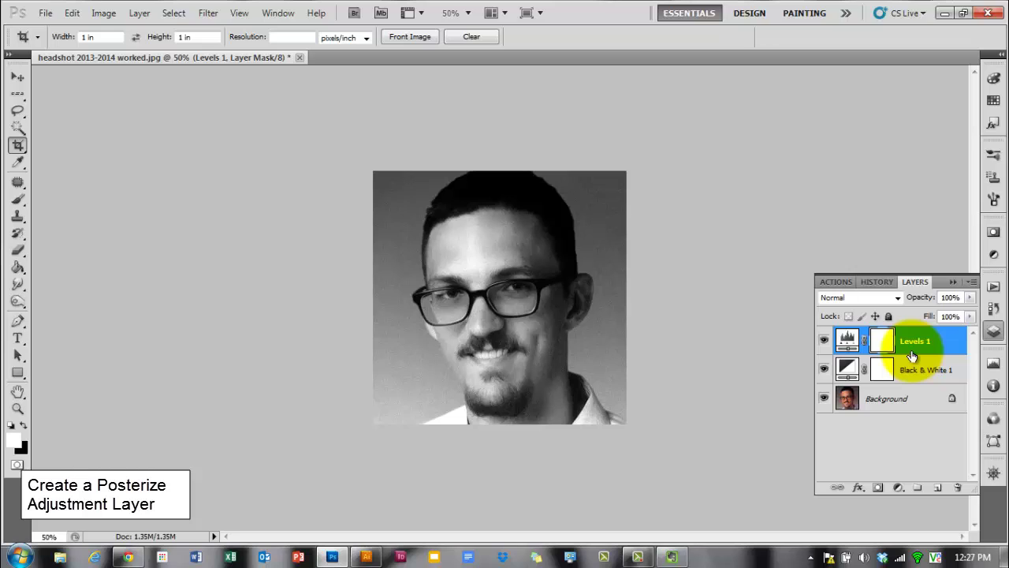
{"action": "left_click", "coordinate": [899, 489]}
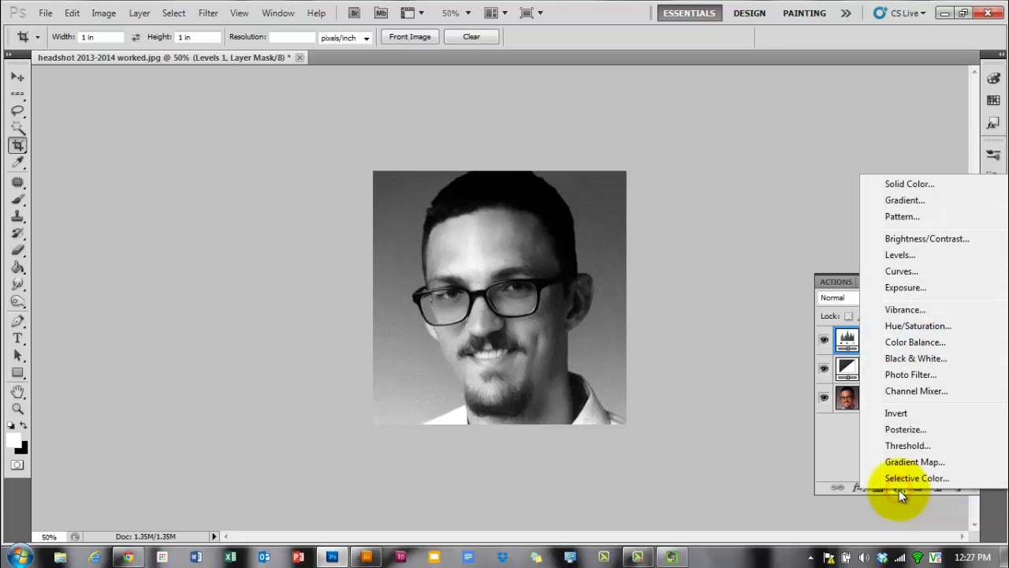
{"action": "left_click", "coordinate": [903, 429]}
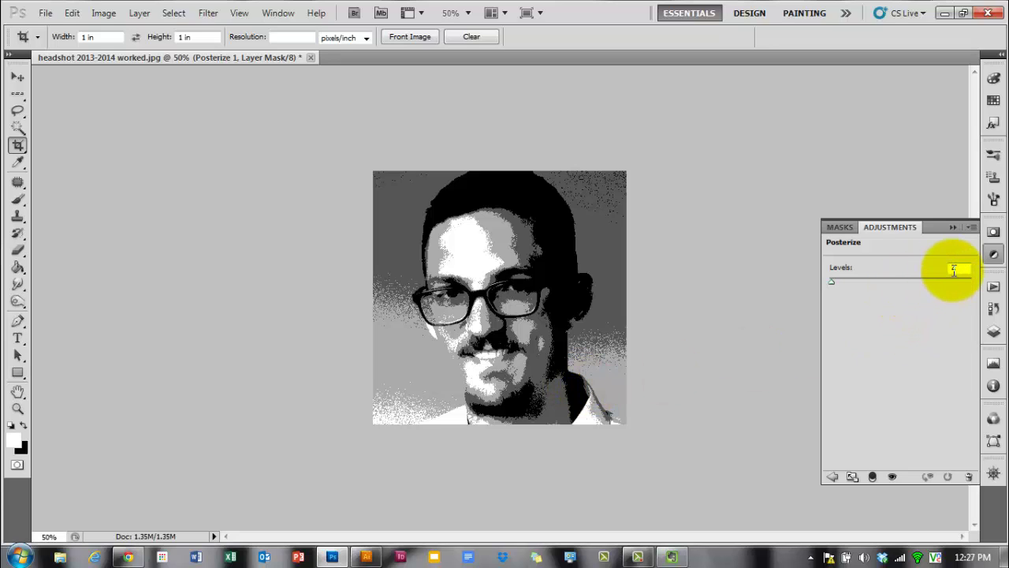
{"action": "key", "text": "Up"}
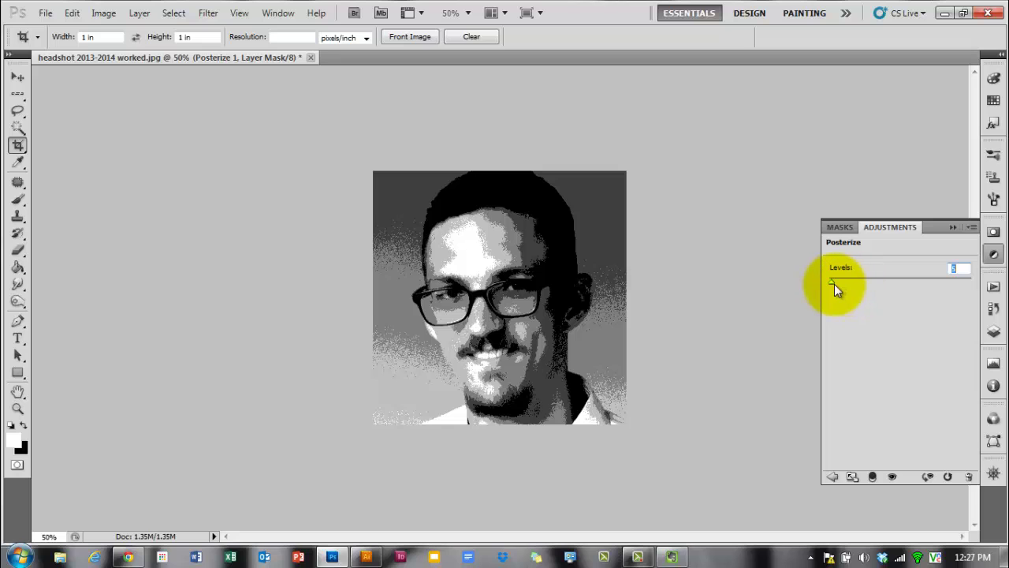
{"action": "left_click_drag", "start_coordinate": [834, 283], "coordinate": [845, 270]}
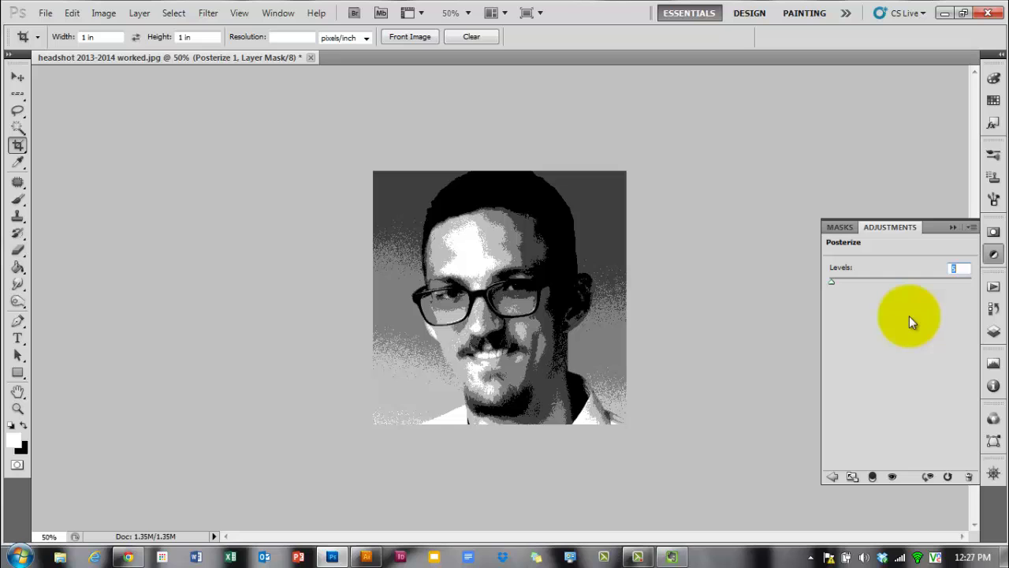
Step: Try Posterize levels between 6 and 12 on the portrait and settle on 6
{"action": "key", "text": "Up"}
{"action": "key", "text": "Up"}
{"action": "key", "text": "Up"}
{"action": "key", "text": "Up"}
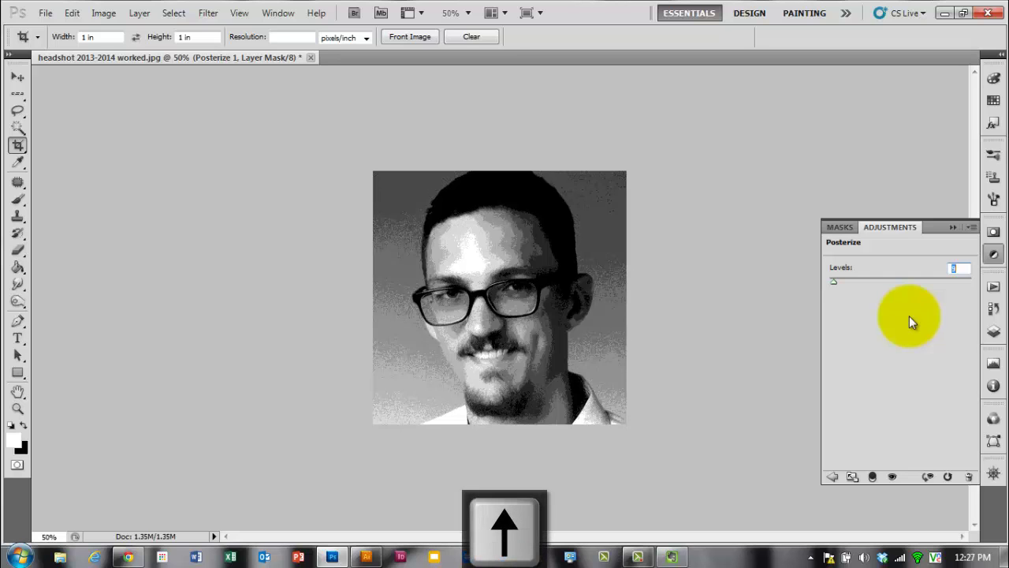
{"action": "key", "text": "Down"}
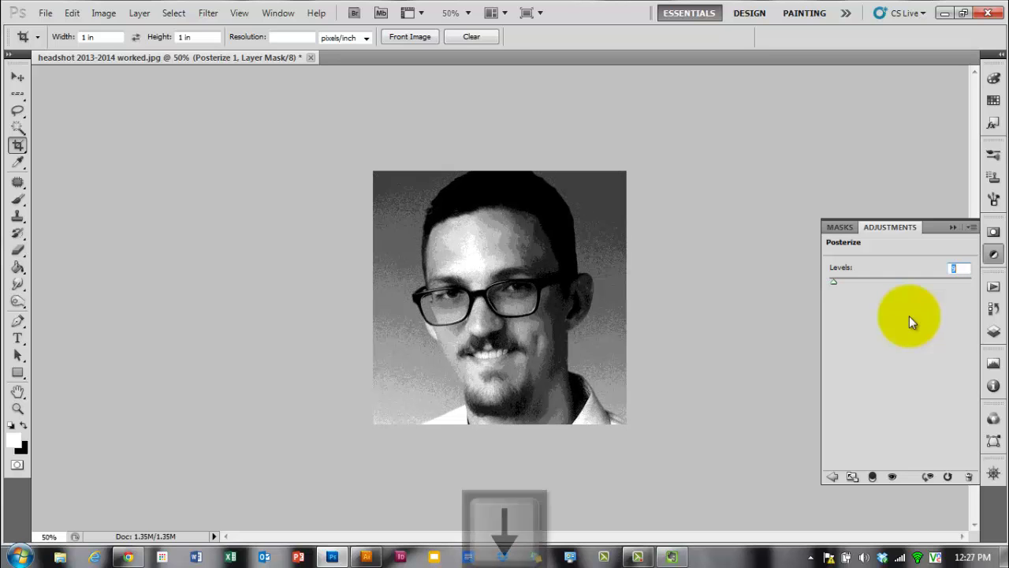
{"action": "key", "text": "Down"}
{"action": "key", "text": "Down"}
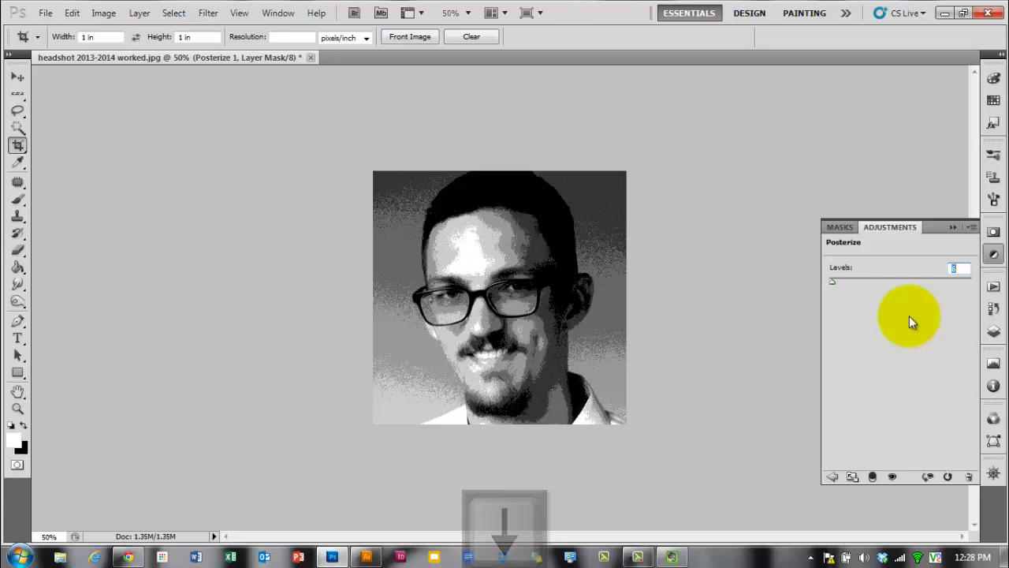
{"action": "key", "text": "Up"}
{"action": "key", "text": "Up"}
{"action": "key", "text": "Up"}
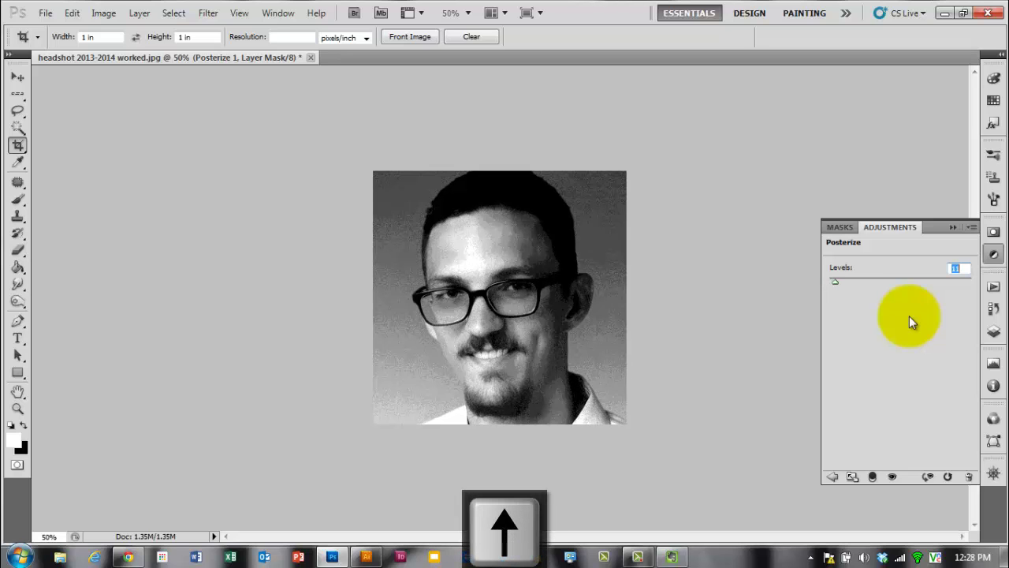
{"action": "key", "text": "Up"}
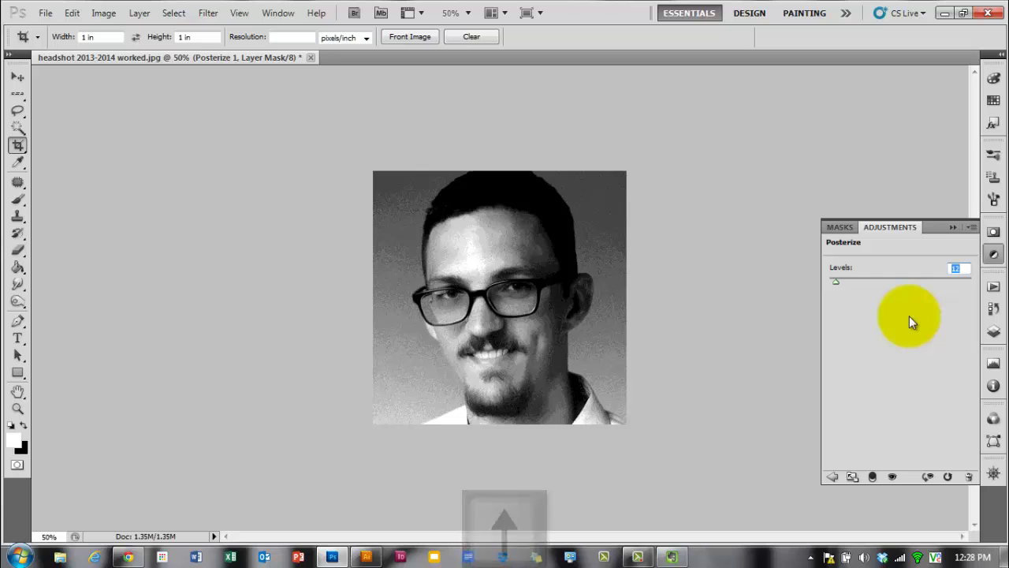
{"action": "key", "text": "Down"}
{"action": "key", "text": "Down"}
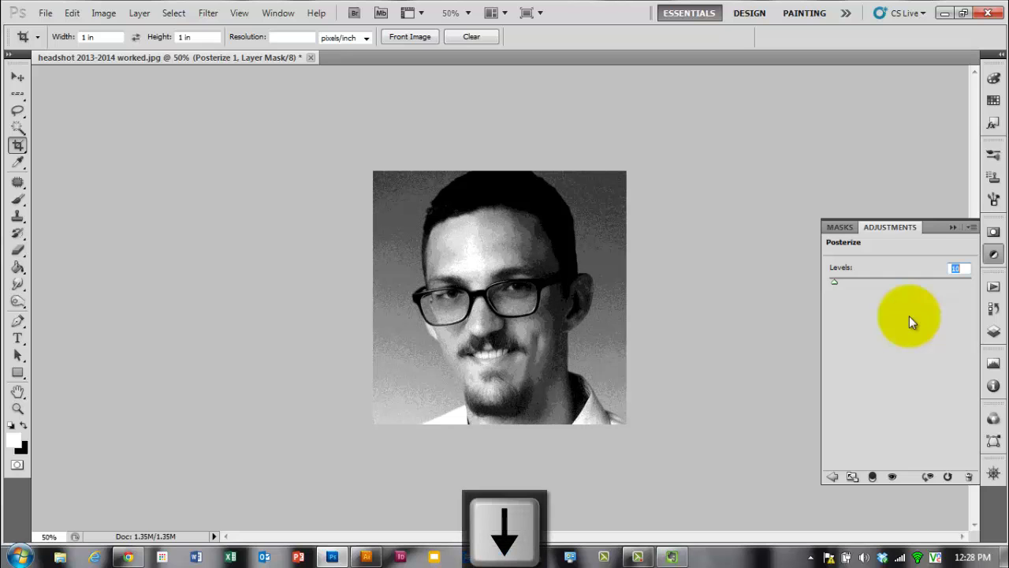
{"action": "key", "text": "Down"}
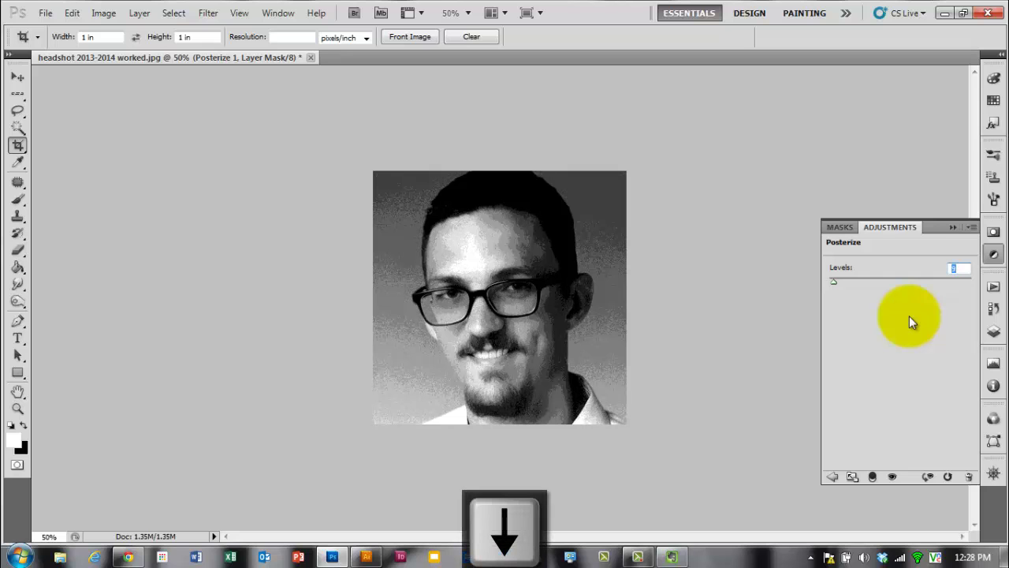
{"action": "key", "text": "Down"}
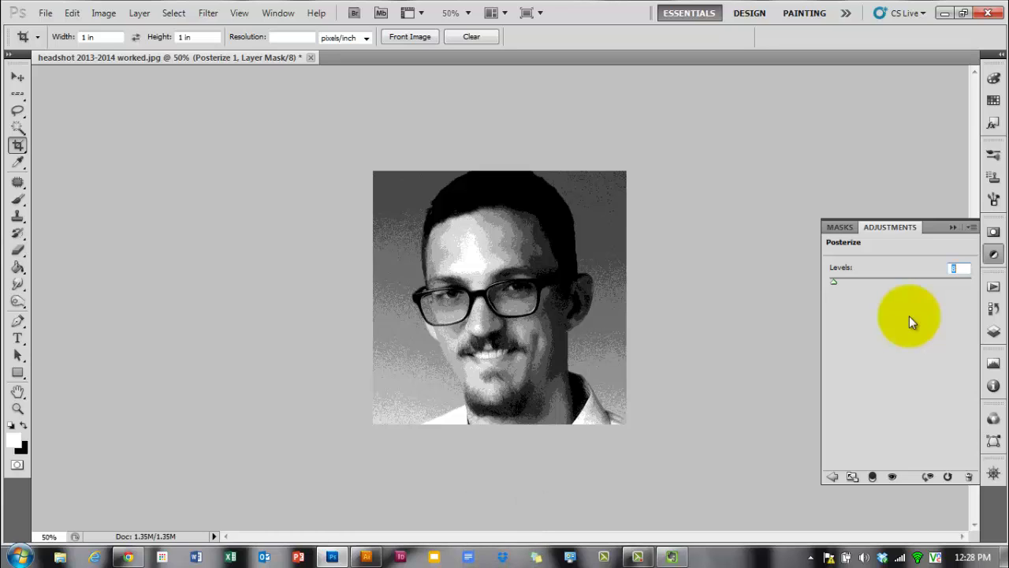
{"action": "key", "text": "Down"}
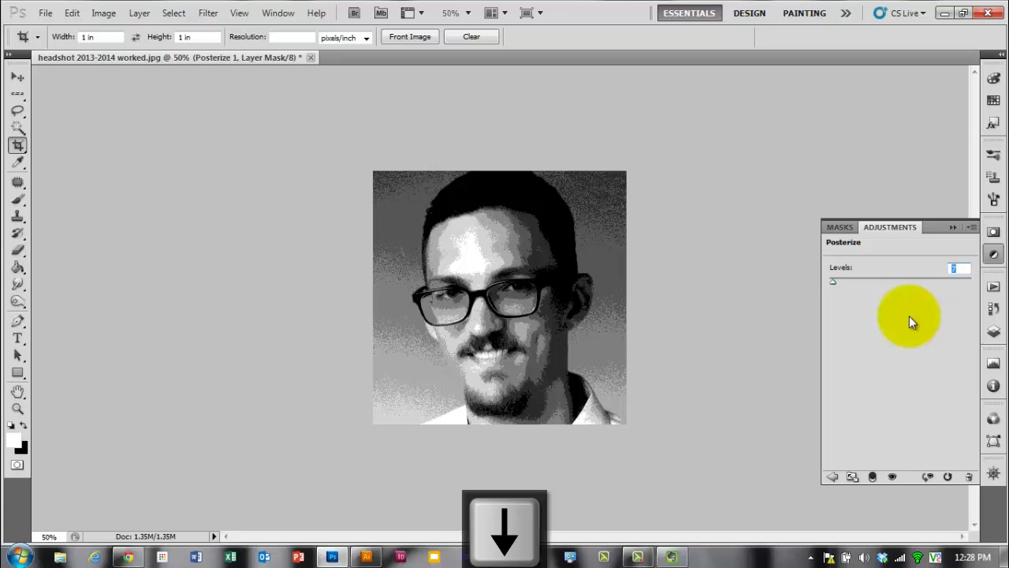
{"action": "key", "text": "Down"}
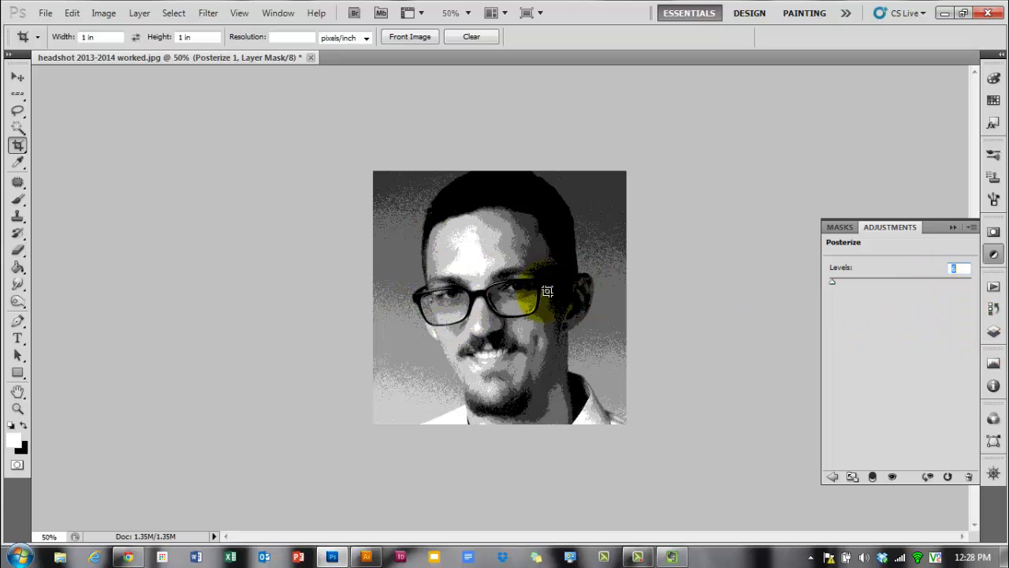
Step: Reopen the Levels adjustment layer and set its midtone input to 1.15
{"action": "left_click", "coordinate": [994, 332]}
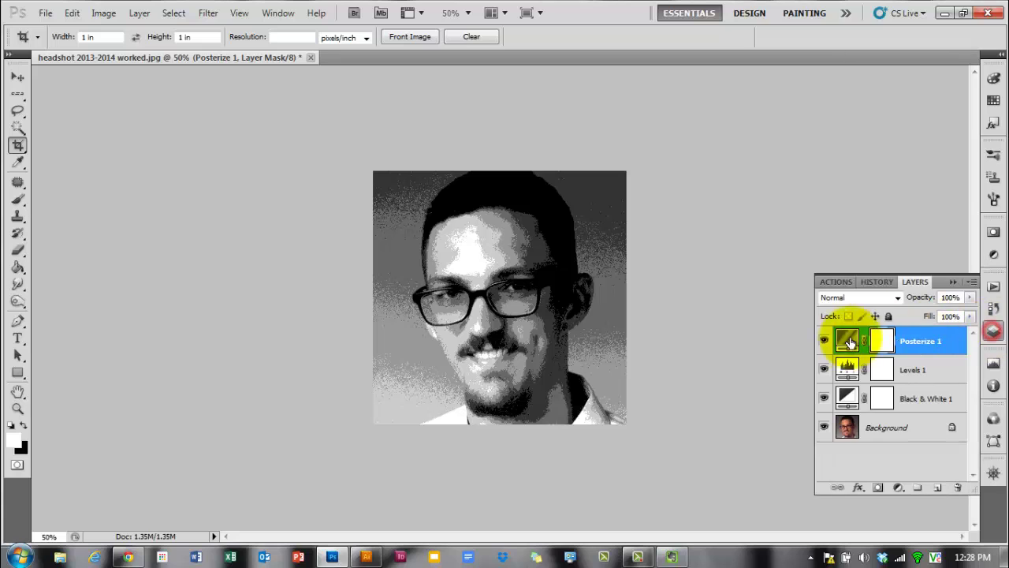
{"action": "double_click", "coordinate": [846, 370]}
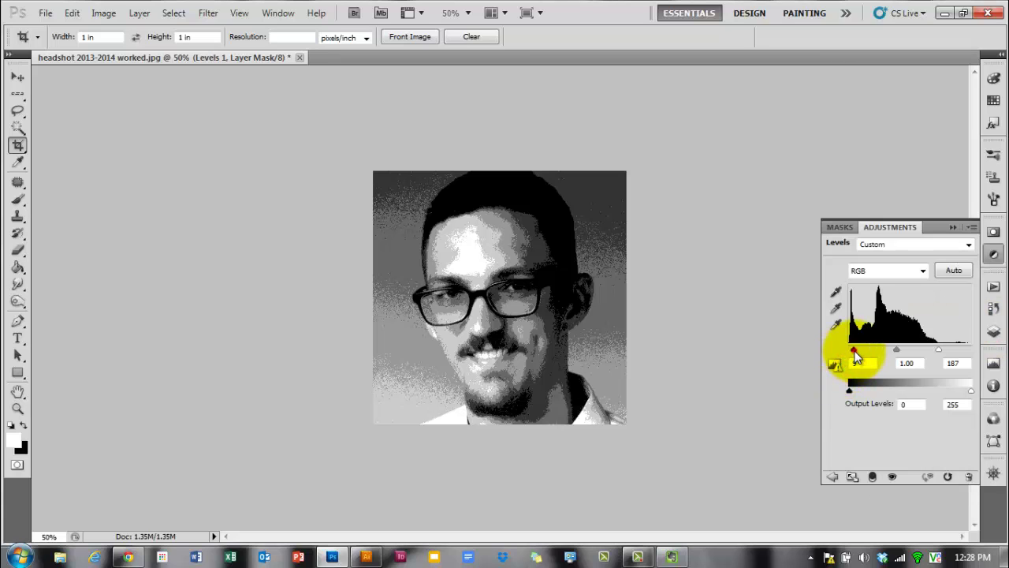
{"action": "left_click_drag", "start_coordinate": [854, 353], "coordinate": [893, 348]}
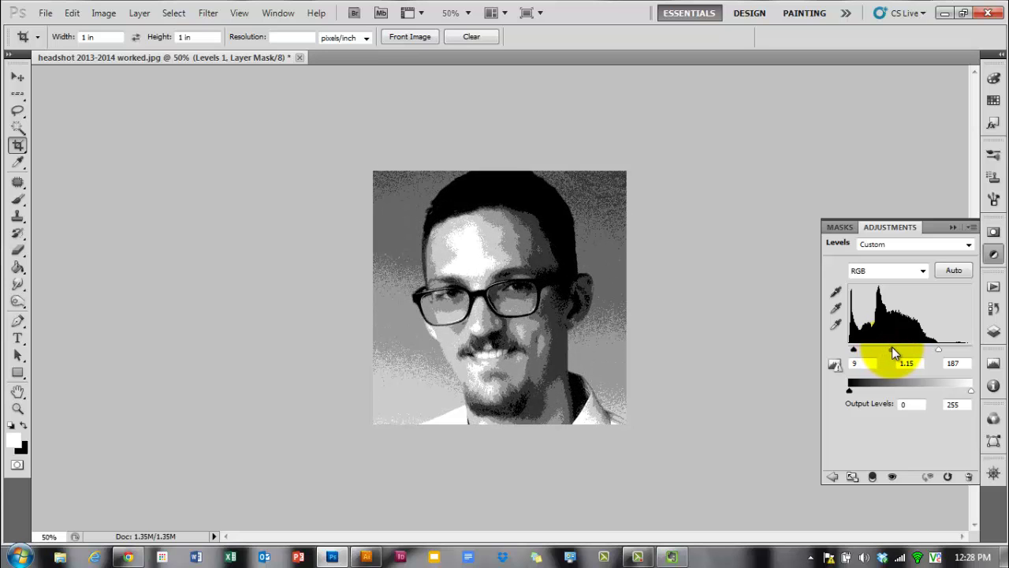
Step: Reopen the Black & White adjustment layer and set its Reds to 14 and Yellows to 81
{"action": "left_click", "coordinate": [993, 331]}
{"action": "double_click", "coordinate": [848, 397]}
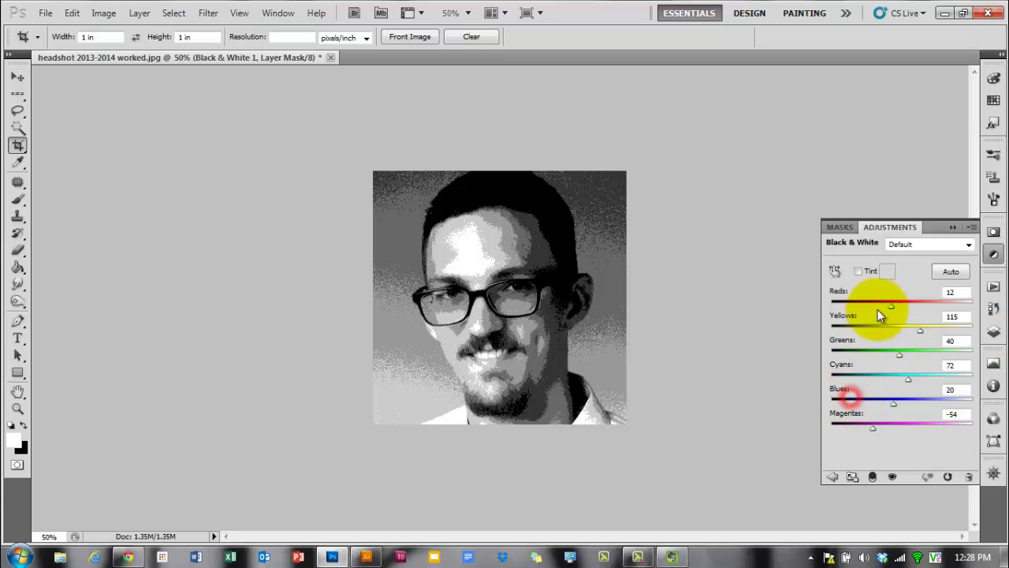
{"action": "left_click_drag", "start_coordinate": [883, 292], "coordinate": [843, 315]}
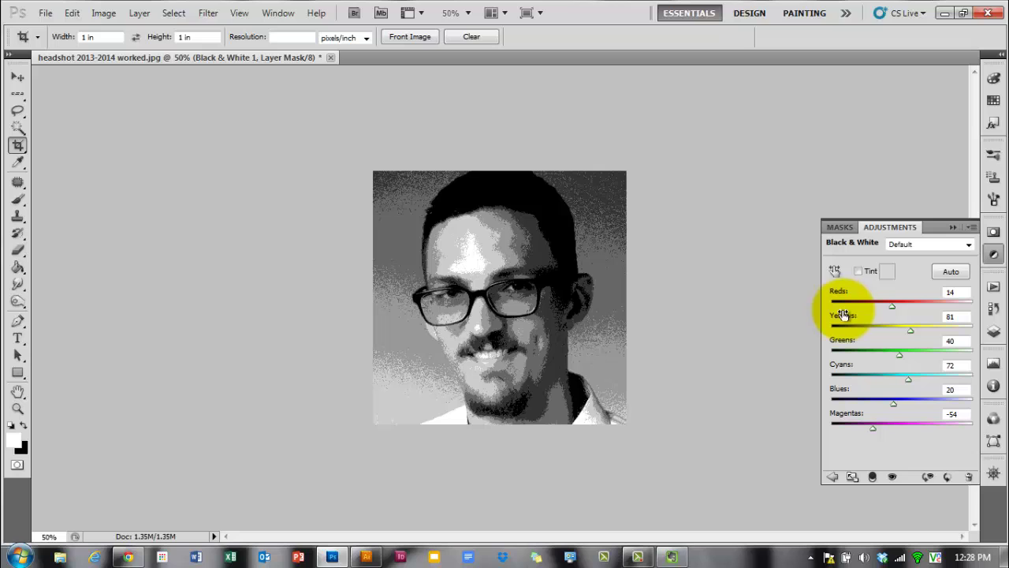
{"action": "left_click", "coordinate": [993, 331]}
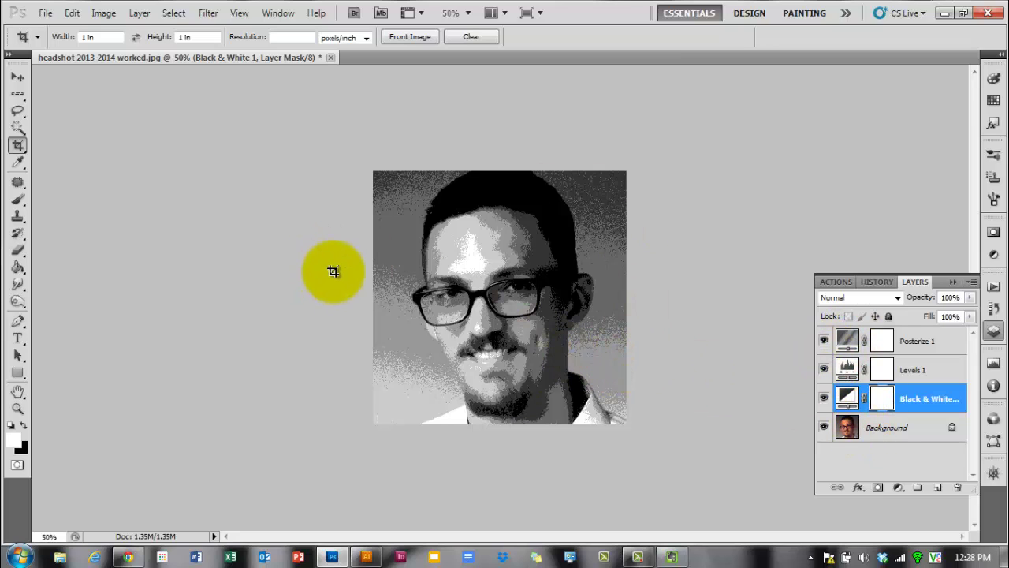
Step: Save the layered document as a Photoshop PSD named headshot 2013-2014 posterize, keeping Maximize Compatibility enabled
{"action": "left_click", "coordinate": [44, 13]}
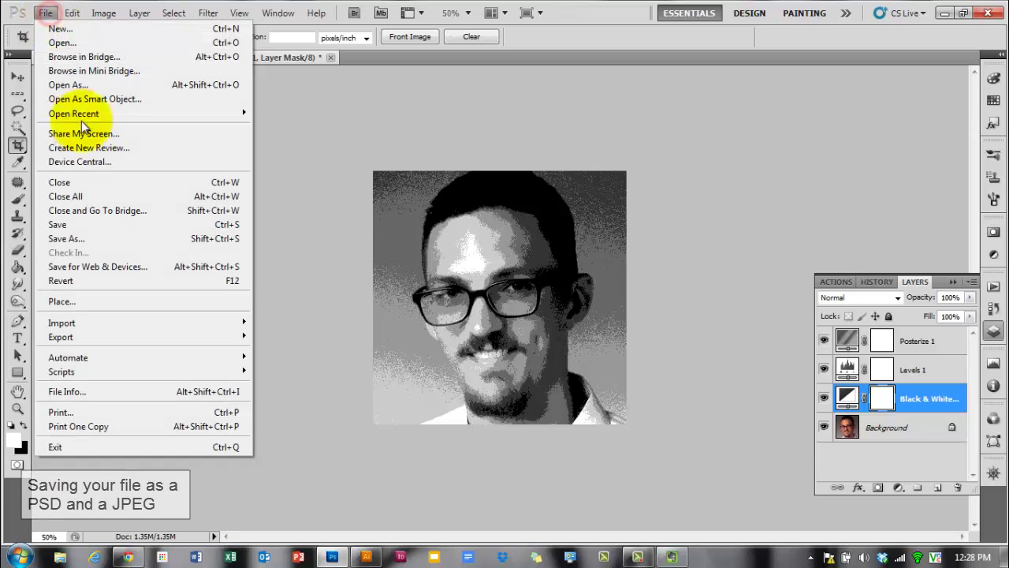
{"action": "left_click", "coordinate": [619, 306]}
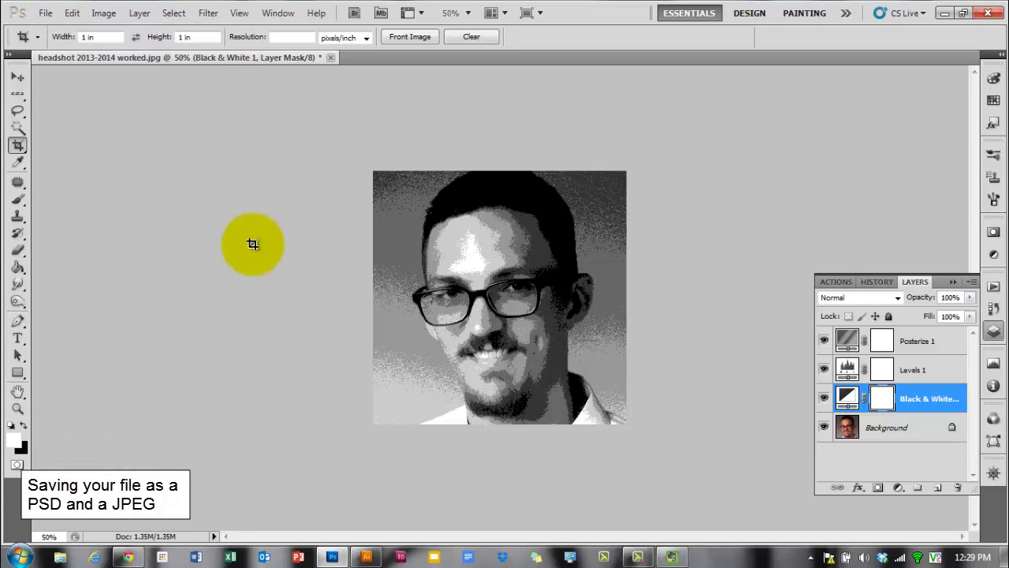
{"action": "left_click", "coordinate": [46, 13]}
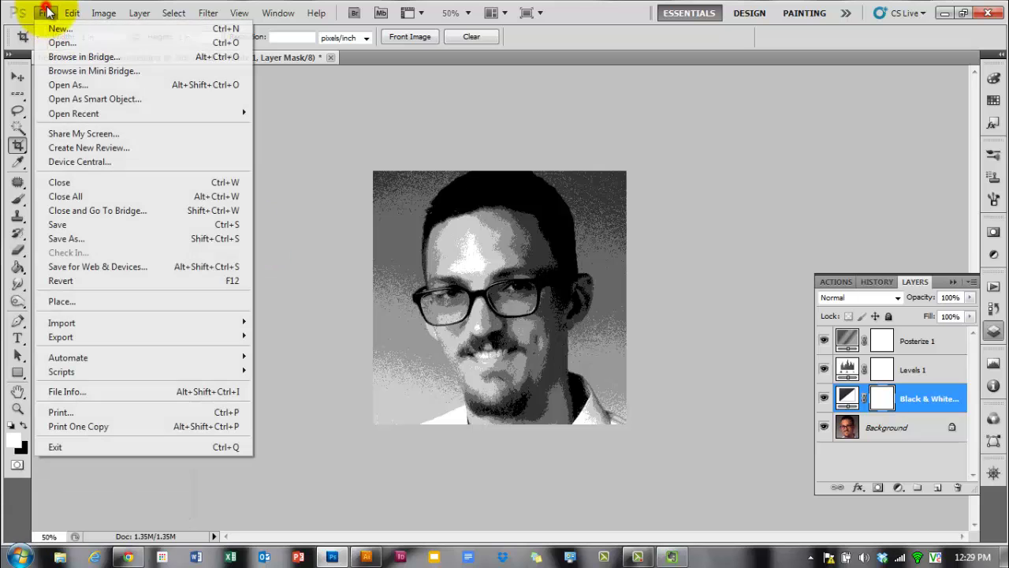
{"action": "left_click", "coordinate": [63, 238]}
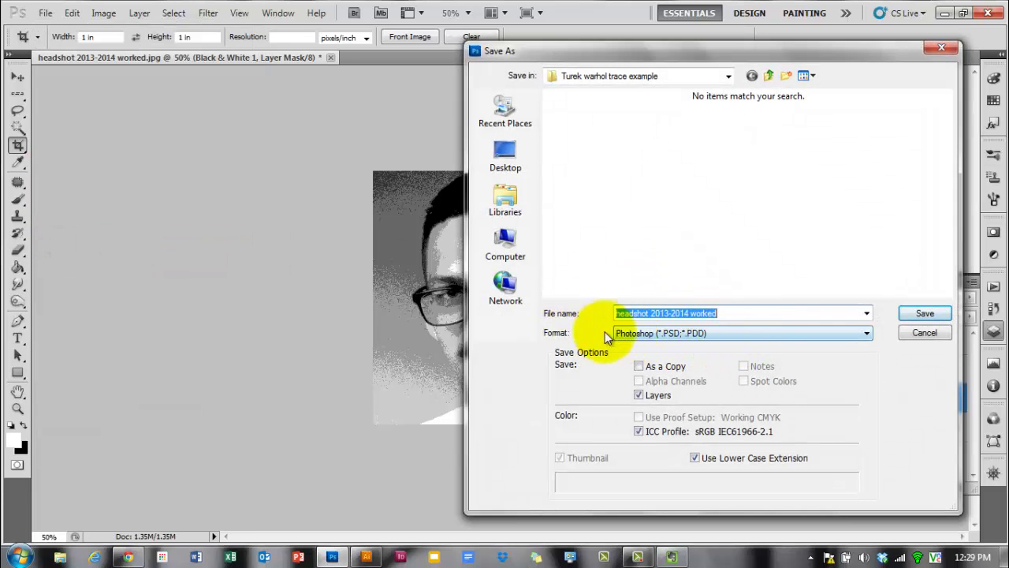
{"action": "left_click_drag", "start_coordinate": [739, 313], "coordinate": [693, 313]}
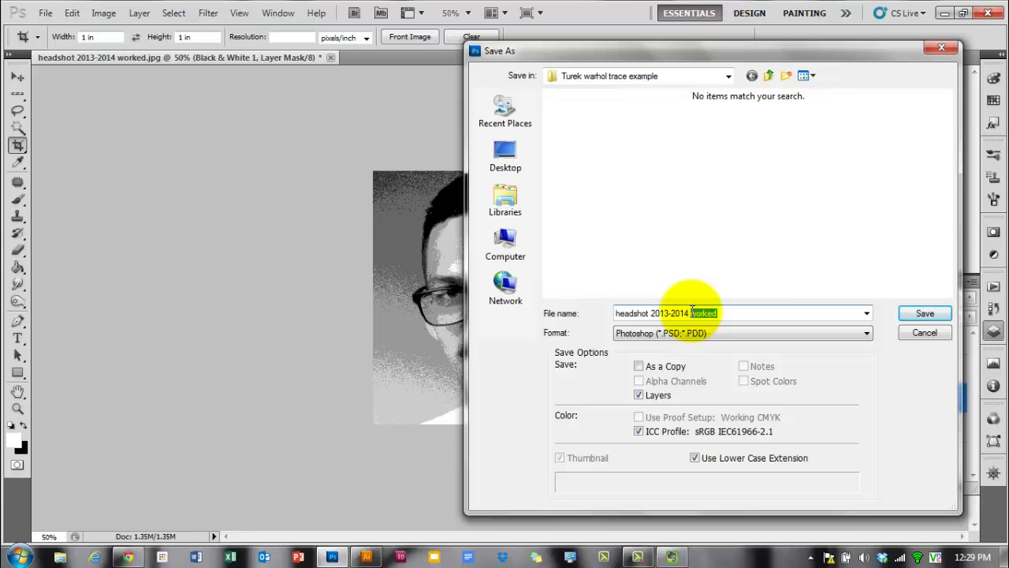
{"action": "type", "text": "posteriz"}
{"action": "left_click", "coordinate": [906, 313]}
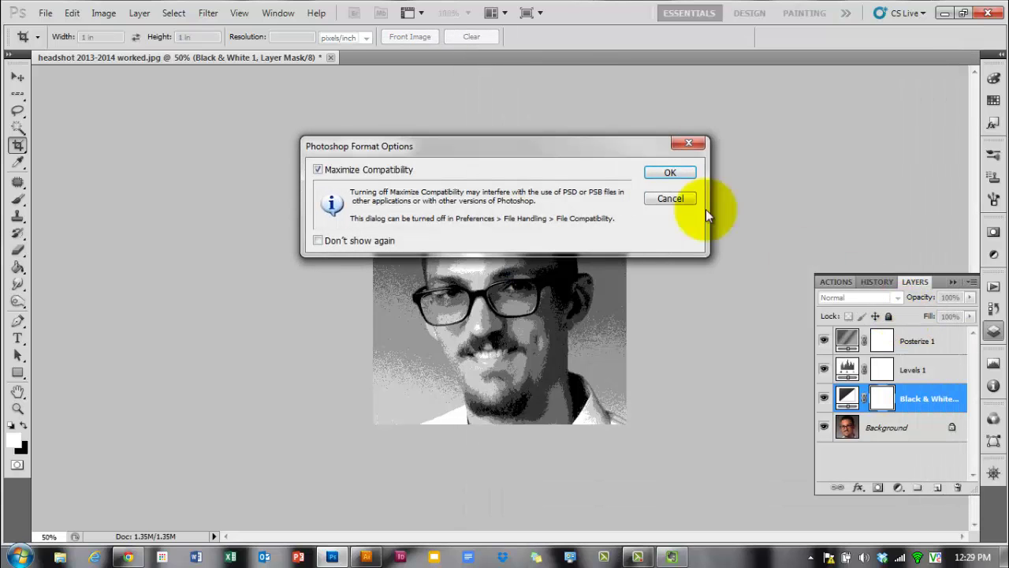
{"action": "left_click", "coordinate": [654, 175]}
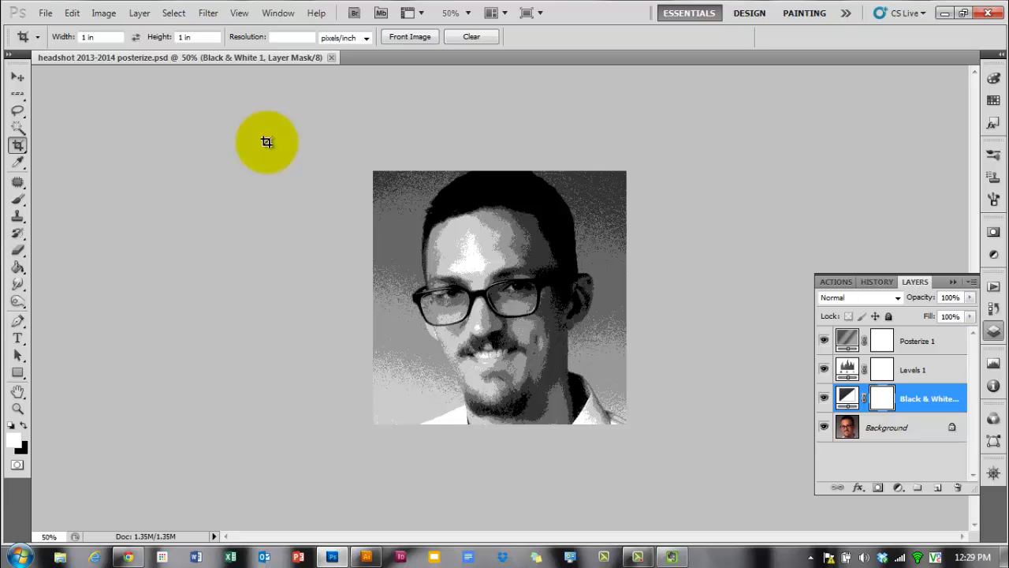
Step: Save a JPEG copy named headshot 2013-2014 posterize.jpg at quality 12 (Maximum) with the Baseline ("Standard") format option
{"action": "left_click", "coordinate": [45, 14]}
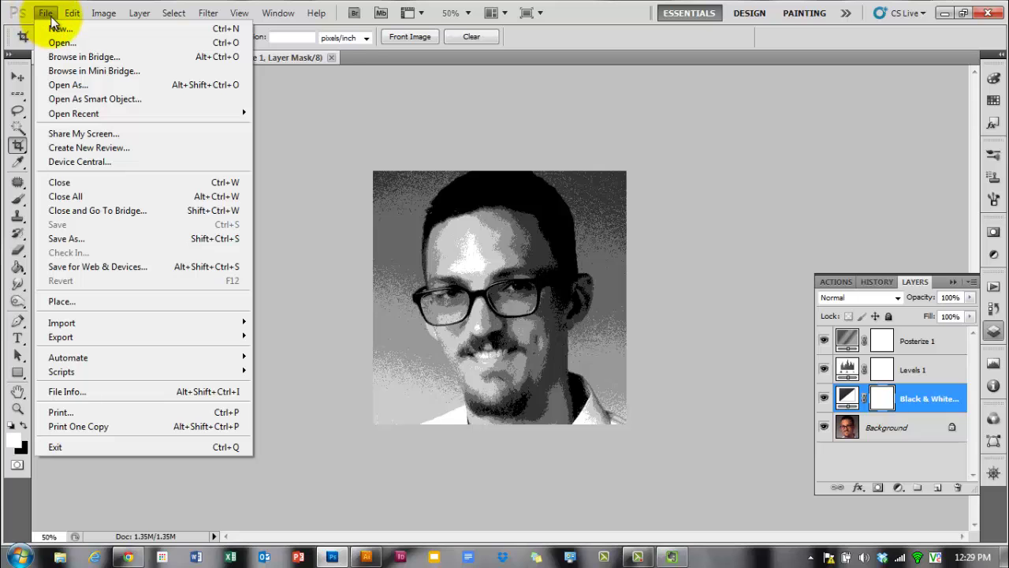
{"action": "left_click", "coordinate": [90, 238]}
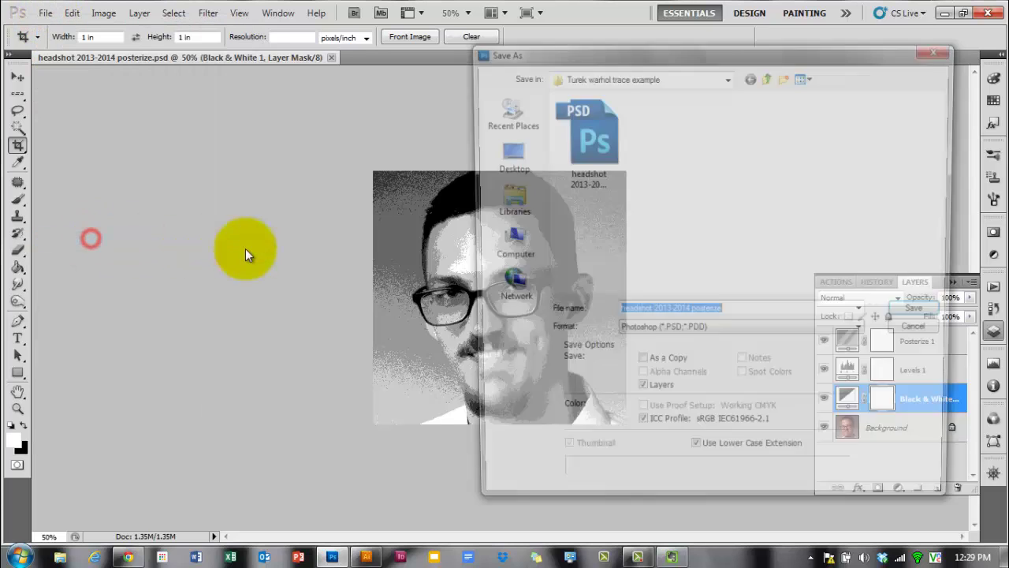
{"action": "left_click", "coordinate": [762, 337]}
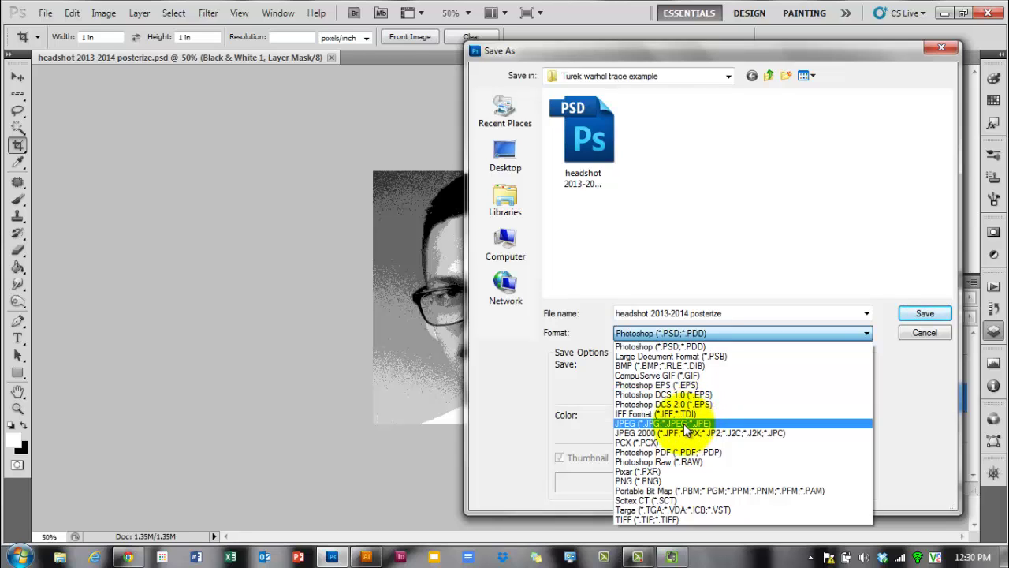
{"action": "left_click", "coordinate": [646, 331]}
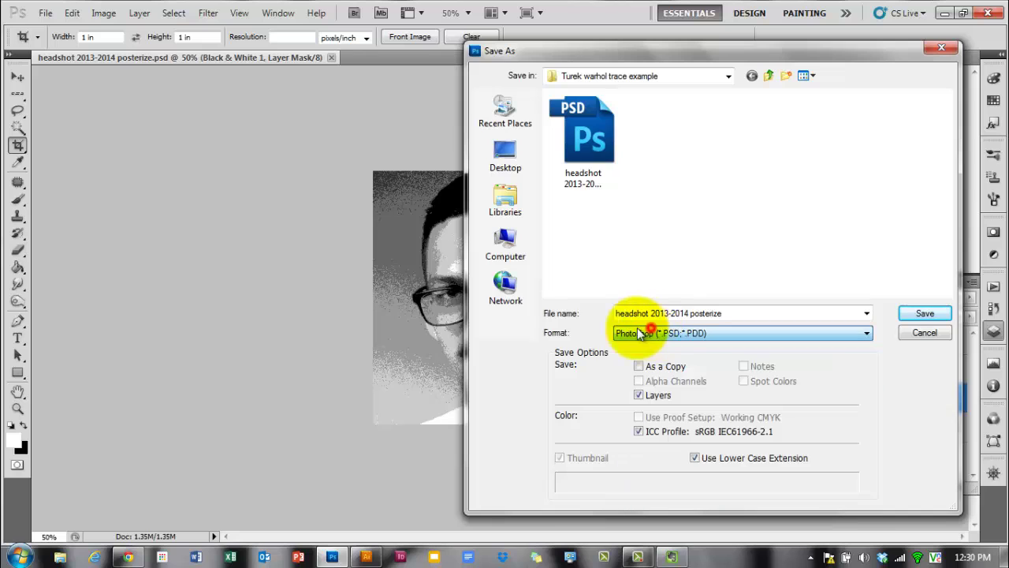
{"action": "left_click", "coordinate": [670, 332]}
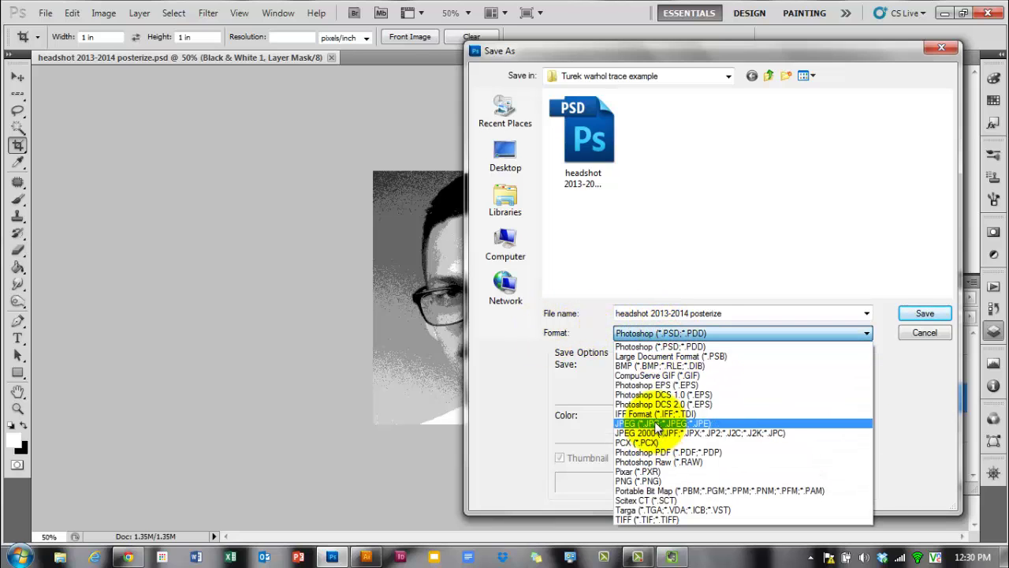
{"action": "left_click", "coordinate": [655, 423]}
{"action": "left_click", "coordinate": [760, 316]}
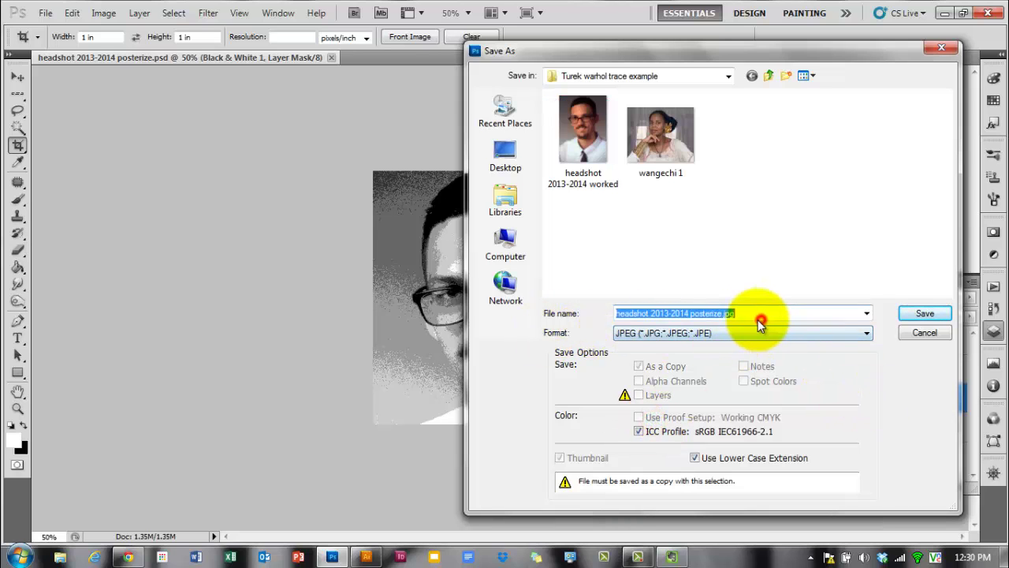
{"action": "left_click", "coordinate": [703, 313]}
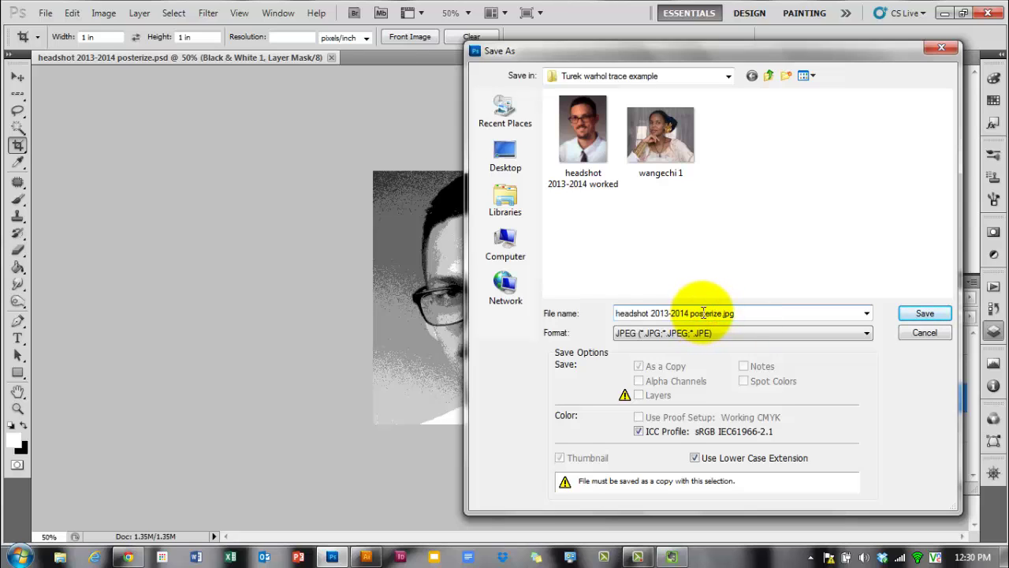
{"action": "left_click", "coordinate": [919, 315]}
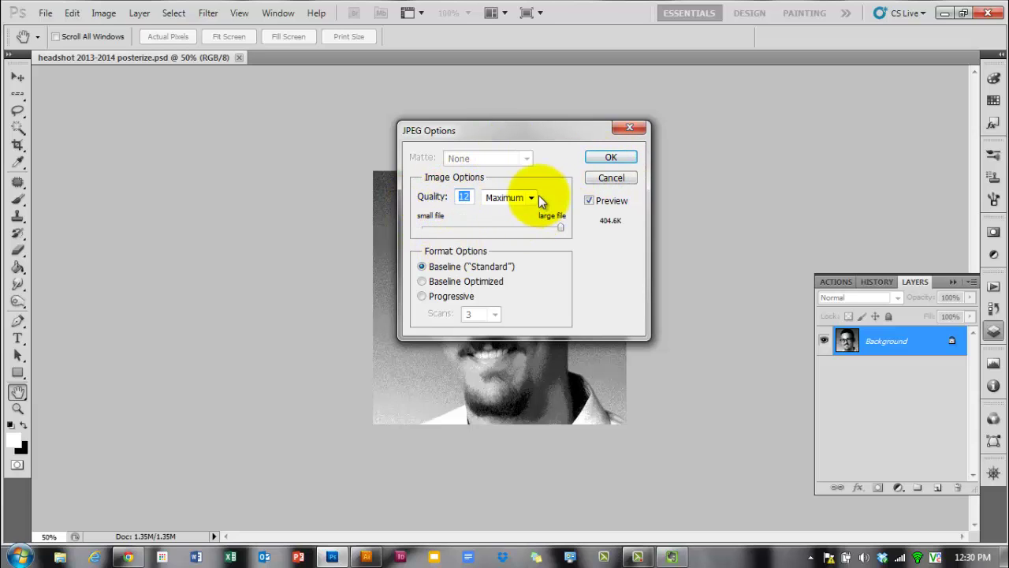
{"action": "left_click", "coordinate": [603, 160]}
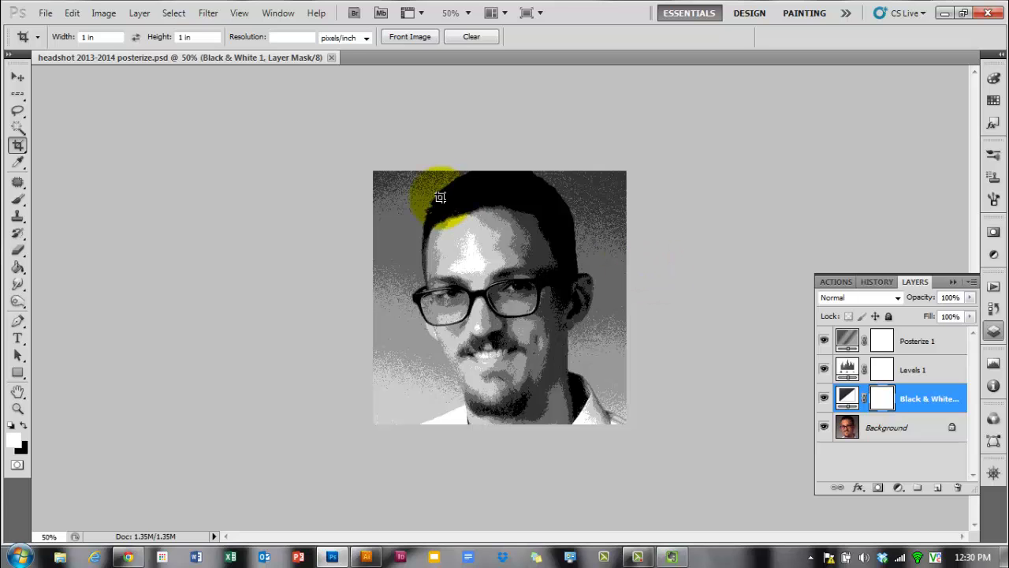
Step: Open the print setup for the portrait, enlarge it in the page preview to about 7.14 inches, and enable Scale to Fit Media
{"action": "left_click", "coordinate": [45, 14]}
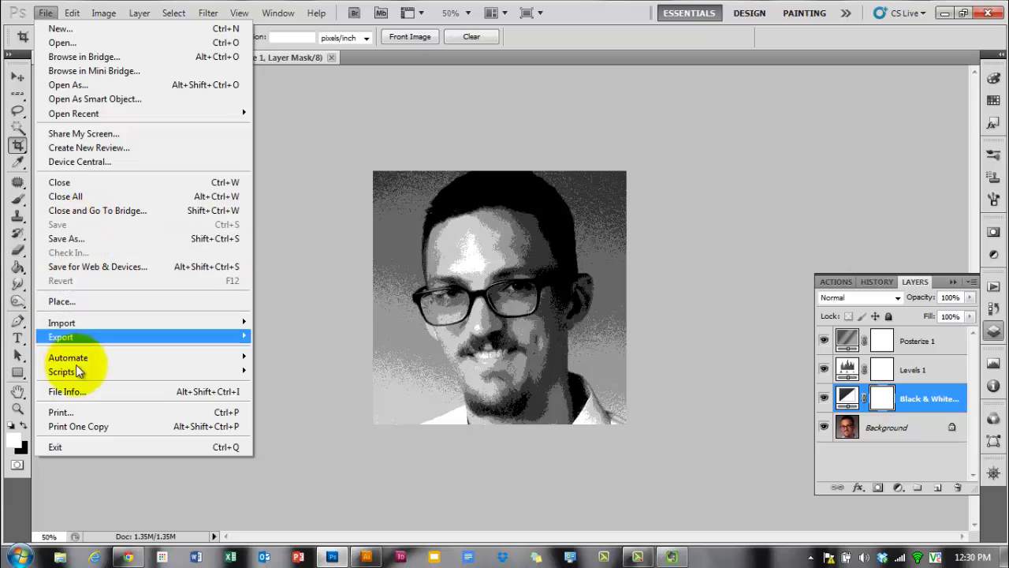
{"action": "left_click", "coordinate": [78, 412]}
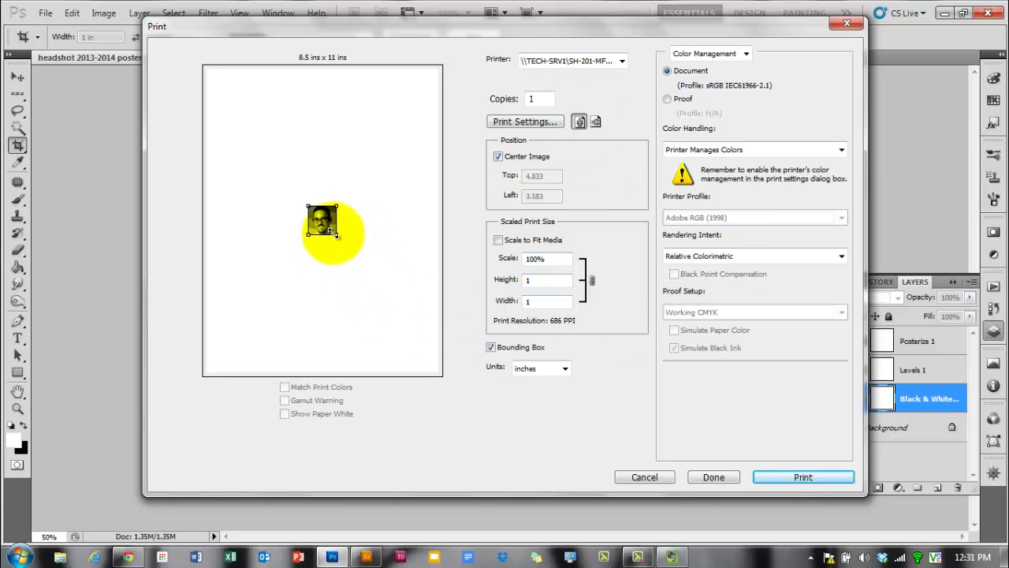
{"action": "left_click_drag", "start_coordinate": [335, 232], "coordinate": [405, 321]}
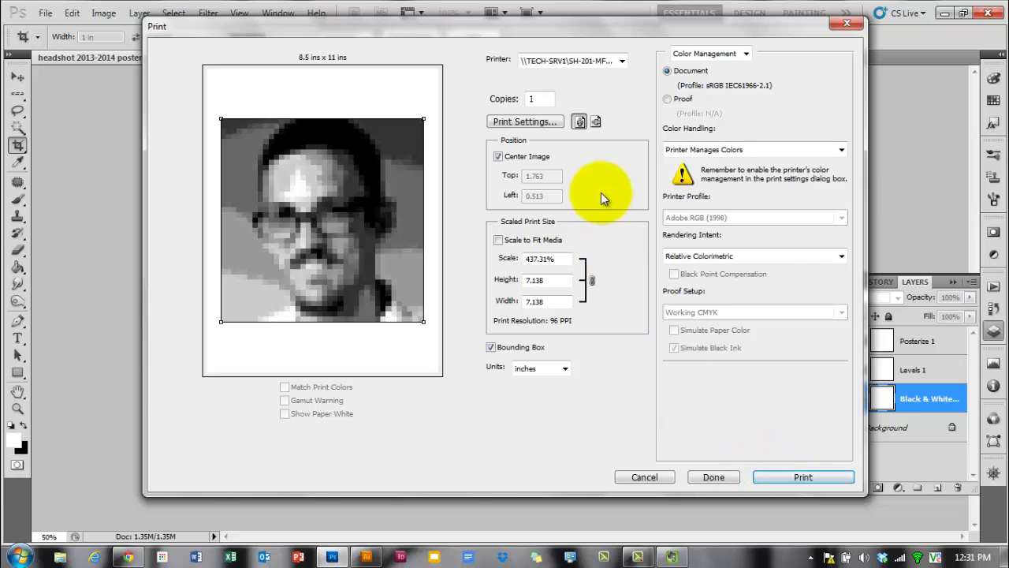
{"action": "left_click", "coordinate": [527, 242]}
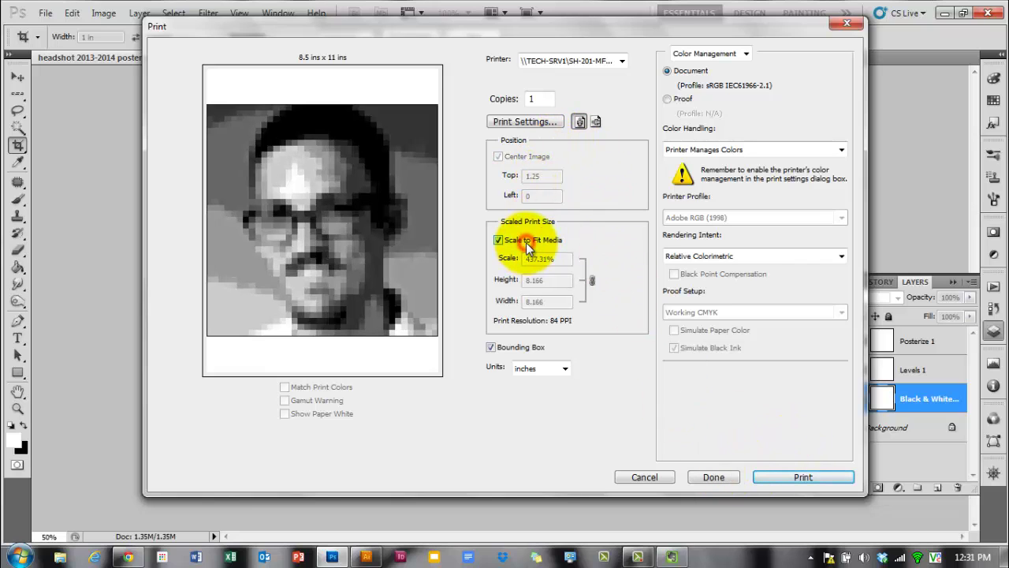
Step: Choose the SH-201-MFD-01-BW printer and try landscape page orientation before returning to portrait
{"action": "left_click", "coordinate": [603, 61]}
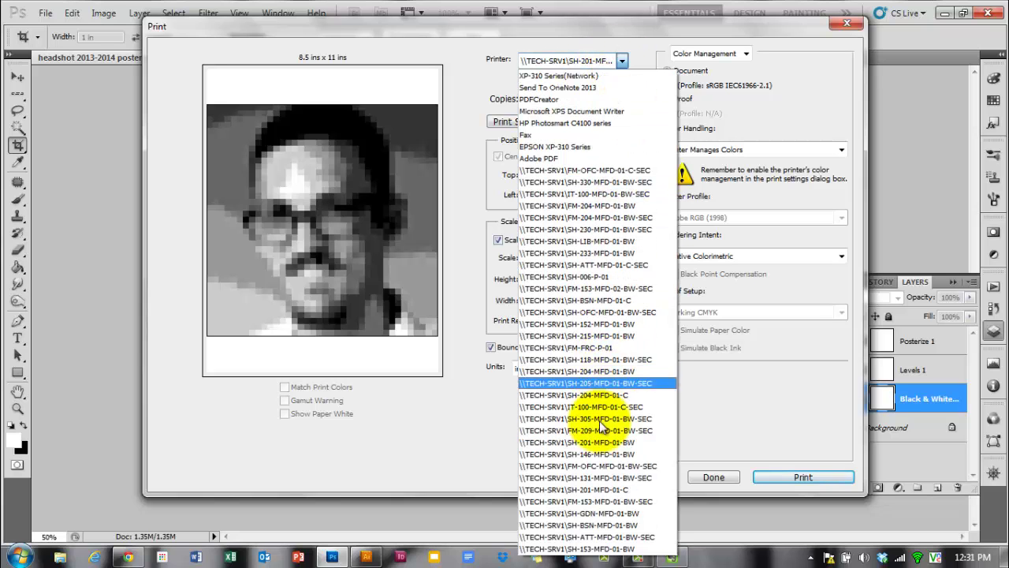
{"action": "left_click", "coordinate": [639, 446]}
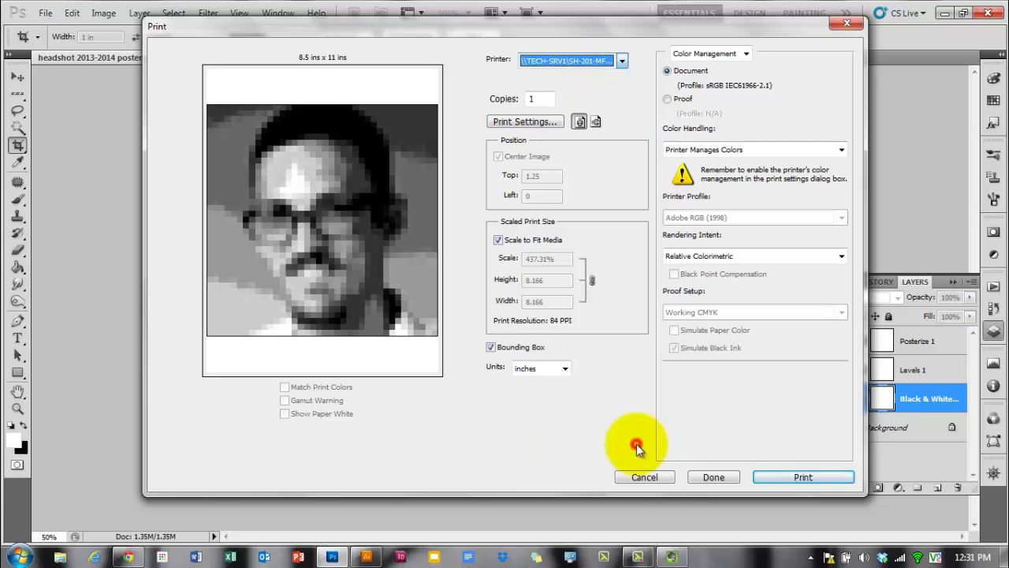
{"action": "left_click", "coordinate": [636, 228]}
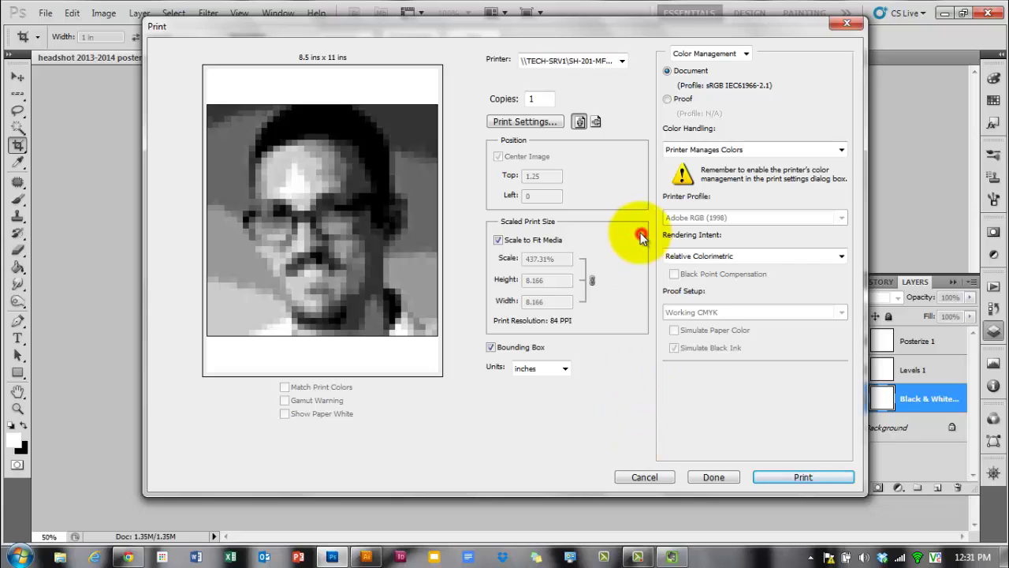
{"action": "left_click", "coordinate": [590, 124]}
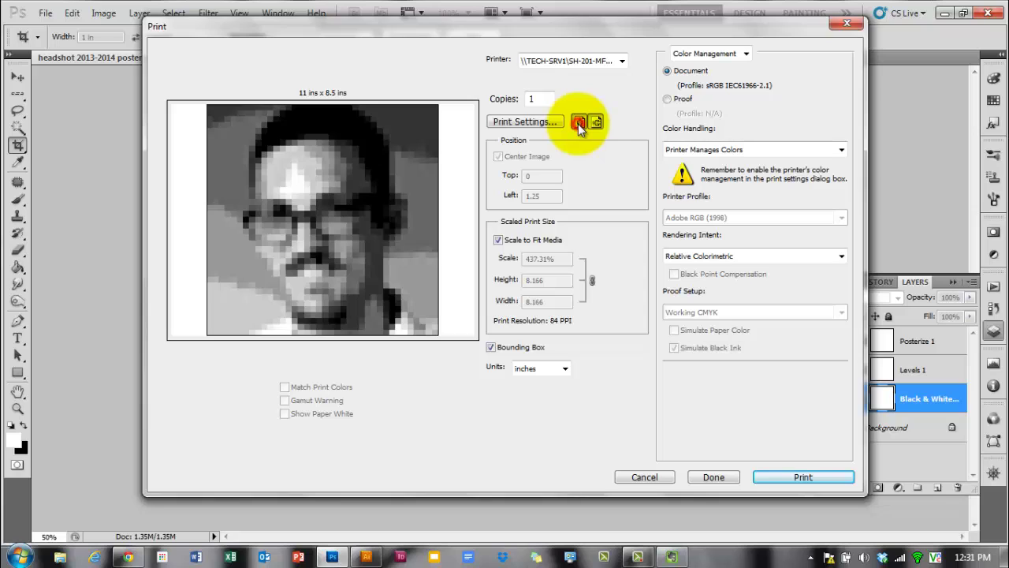
{"action": "left_click", "coordinate": [578, 124]}
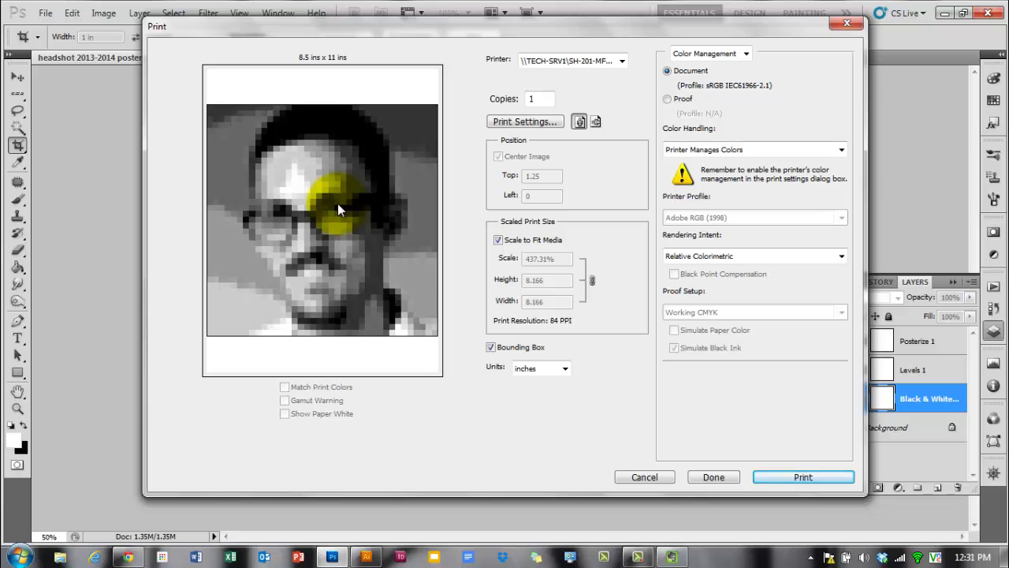
Step: Try a manual print size of 7.5 inches, restore Scale to Fit Media, and check the list of printers
{"action": "left_click", "coordinate": [500, 240]}
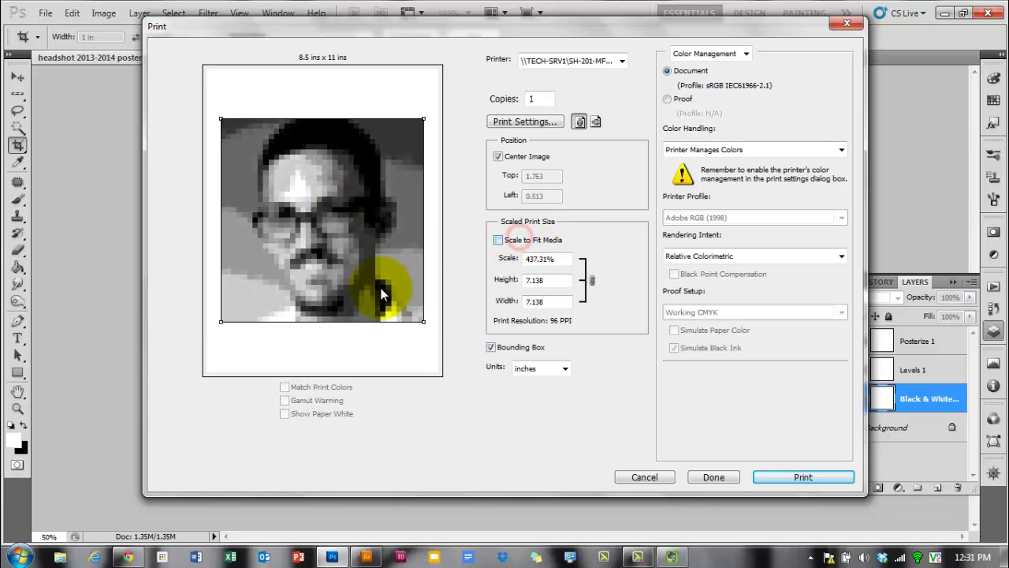
{"action": "mouse_move", "coordinate": [420, 319]}
{"action": "left_mouse_down"}
{"action": "mouse_move", "coordinate": [401, 309]}
{"action": "mouse_move", "coordinate": [426, 327]}
{"action": "left_mouse_up"}
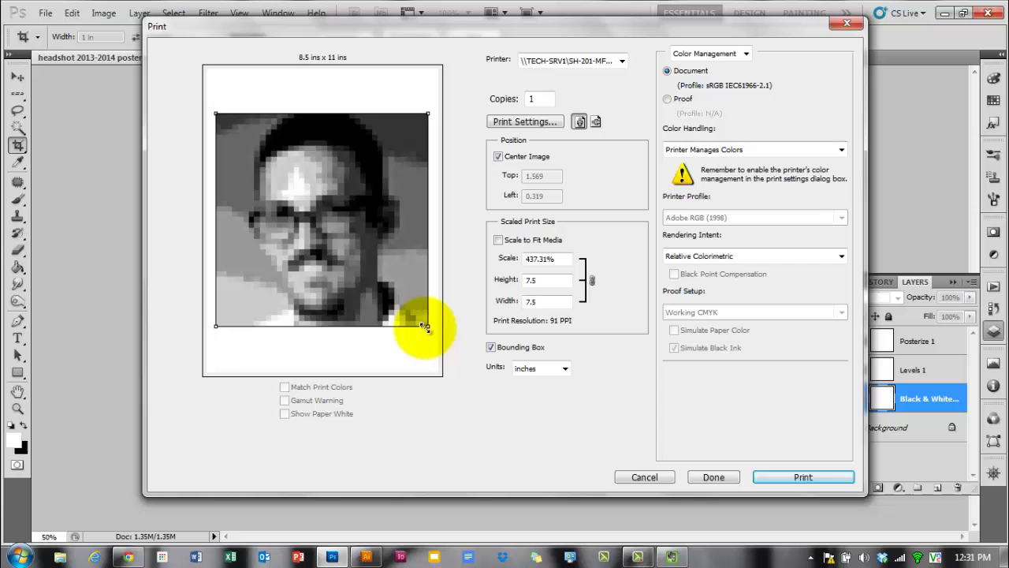
{"action": "left_click", "coordinate": [498, 240]}
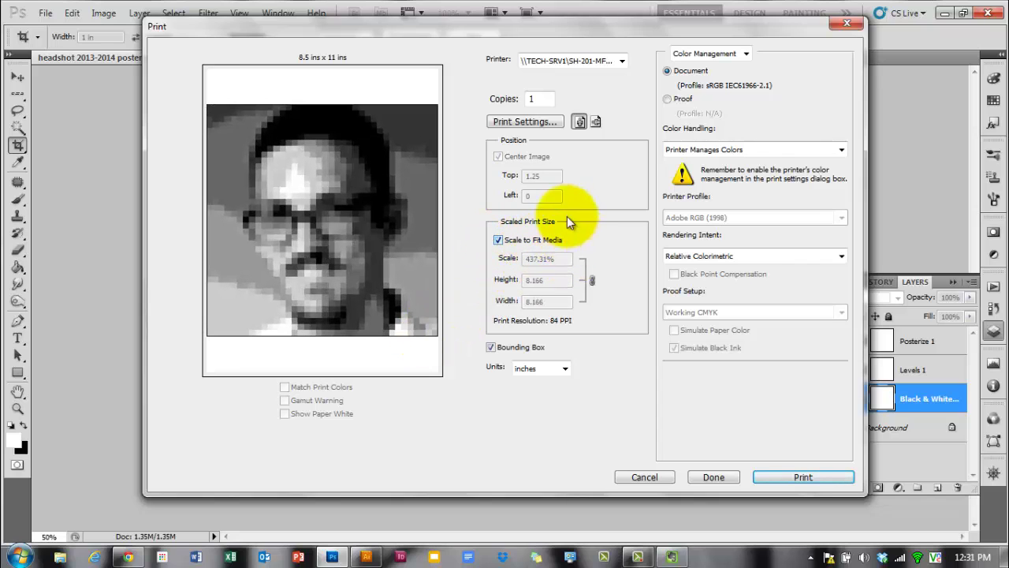
{"action": "left_click", "coordinate": [622, 62]}
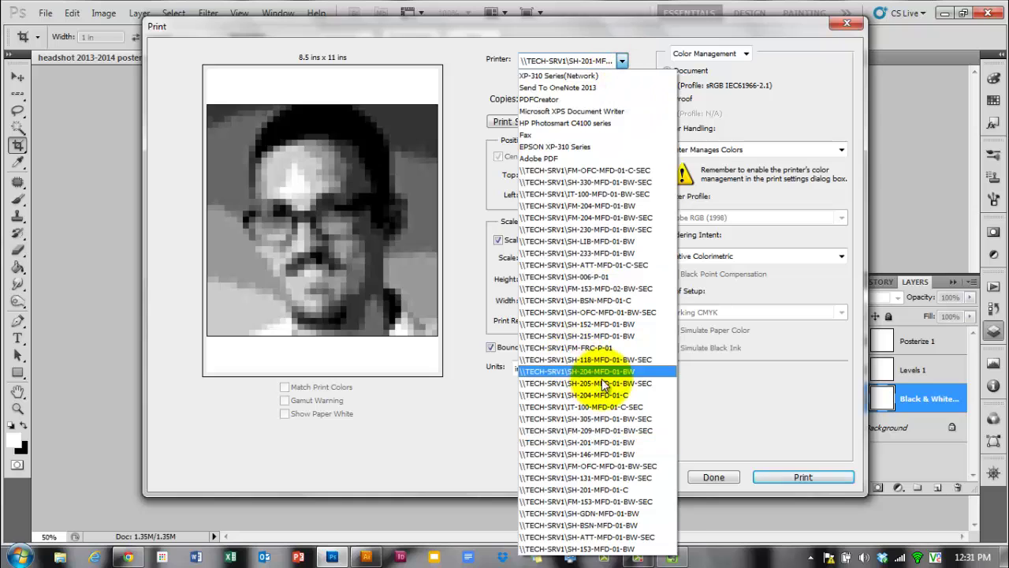
{"action": "left_click", "coordinate": [598, 433]}
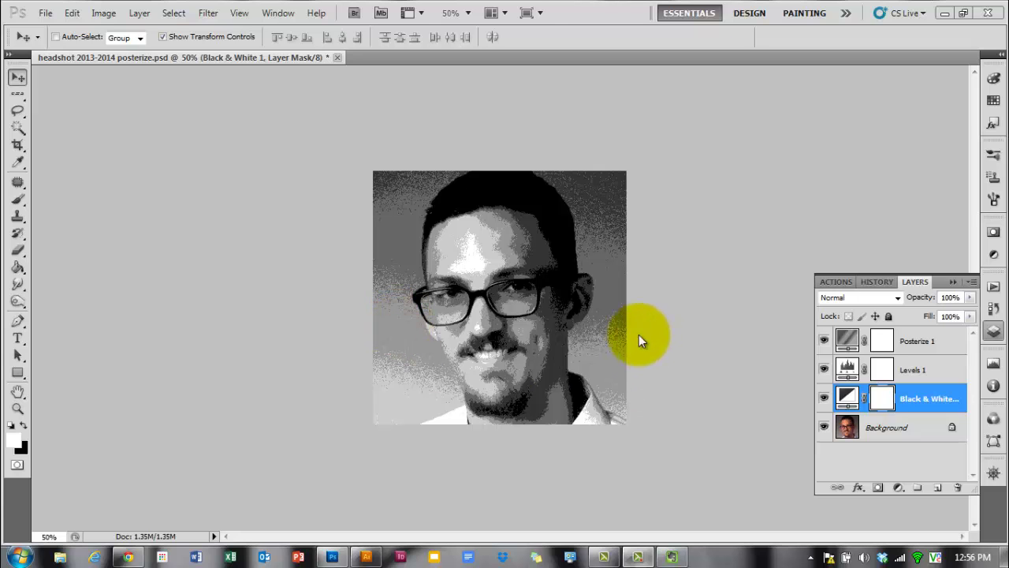
Step: Minimize Photoshop and switch to Adobe Illustrator
{"action": "left_click", "coordinate": [947, 15]}
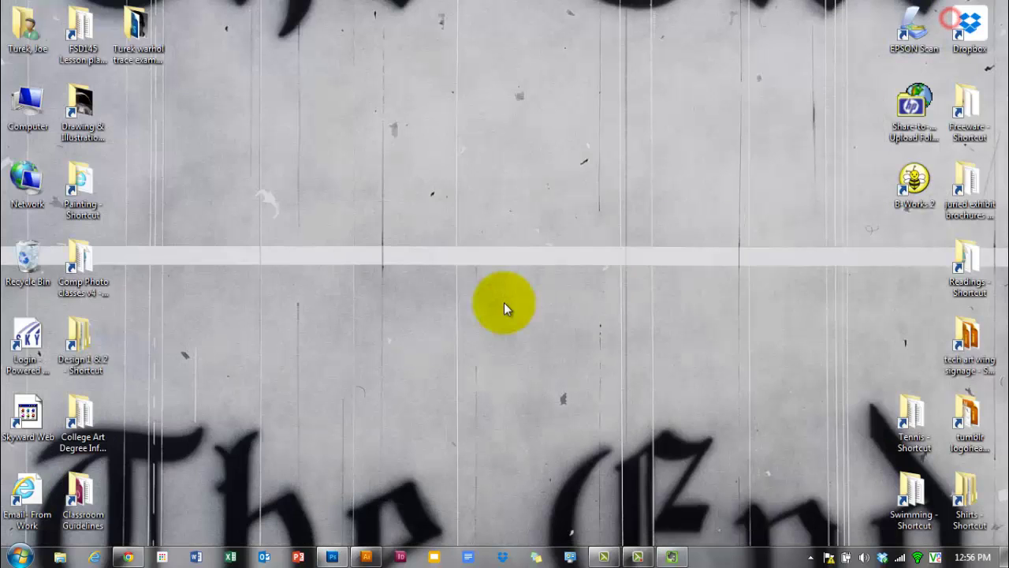
{"action": "left_click", "coordinate": [365, 557]}
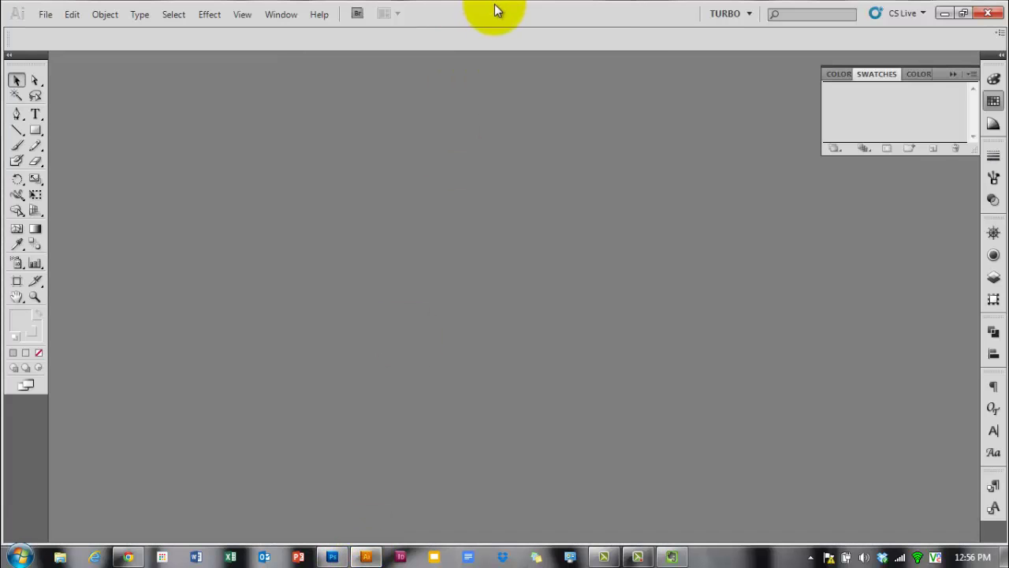
Step: Start a new document and name it with the author's surname followed by "warhol tracing"
{"action": "left_click_drag", "start_coordinate": [624, 25], "coordinate": [505, 11]}
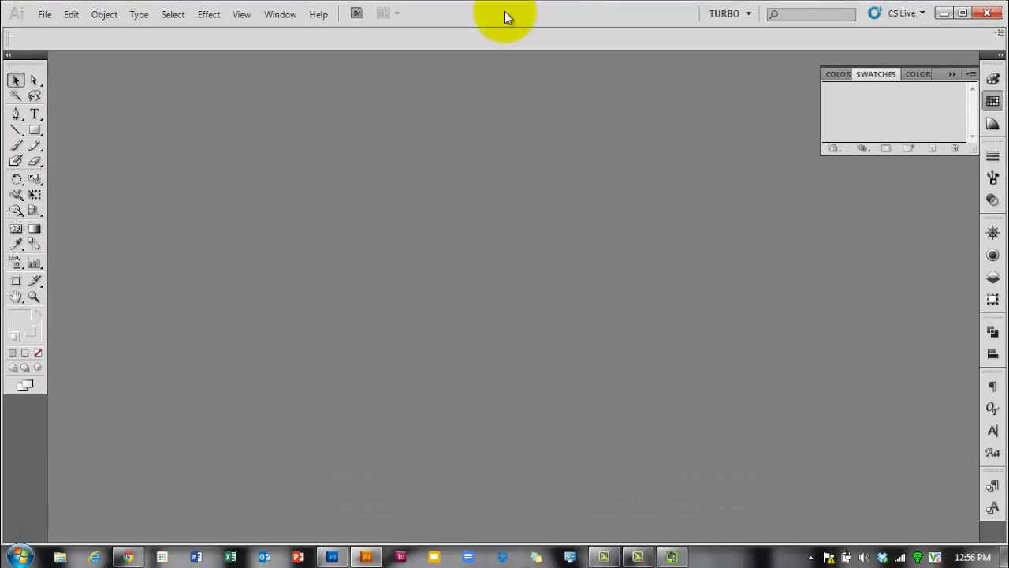
{"action": "left_click", "coordinate": [47, 18]}
{"action": "left_click", "coordinate": [55, 30]}
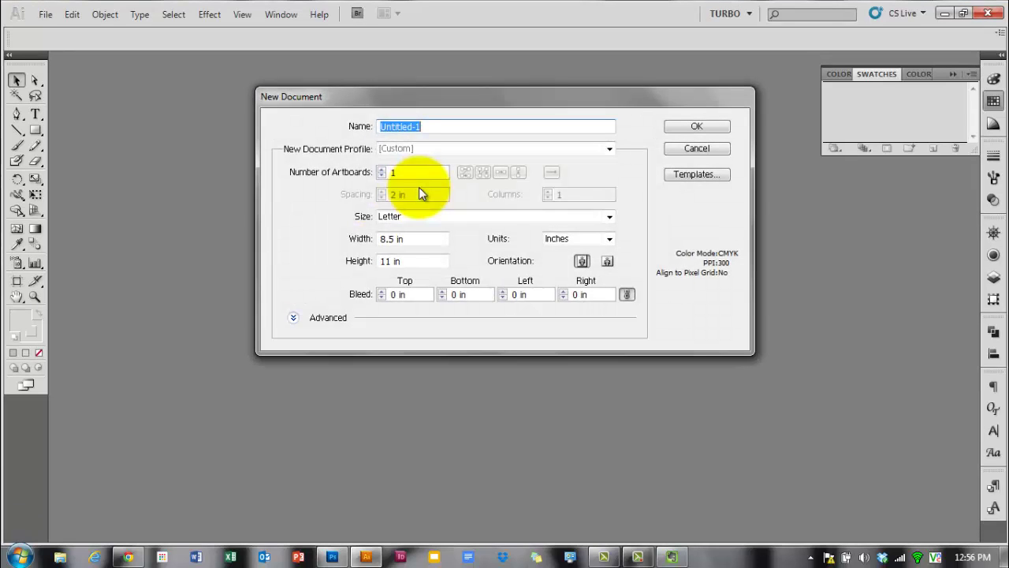
{"action": "type", "text": "turek warhol"}
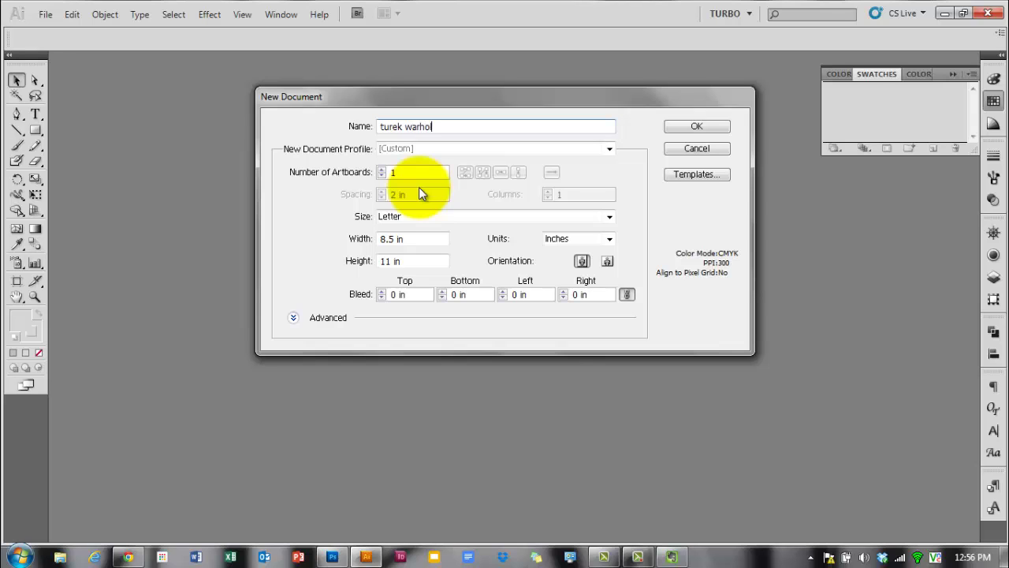
{"action": "type", "text": " t"}
{"action": "key", "text": "BackSpace"}
{"action": "type", "text": "tra"}
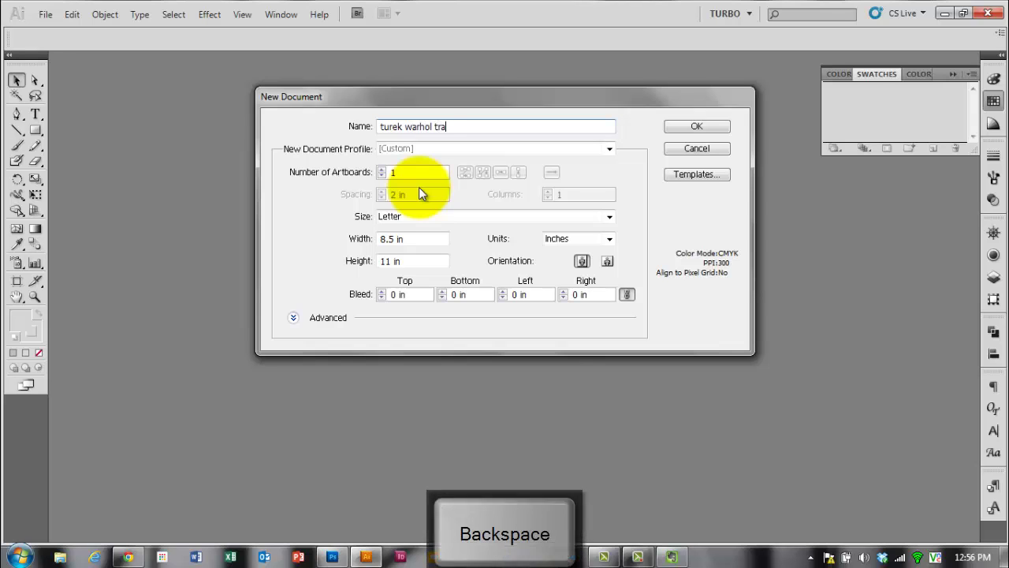
{"action": "type", "text": "cing"}
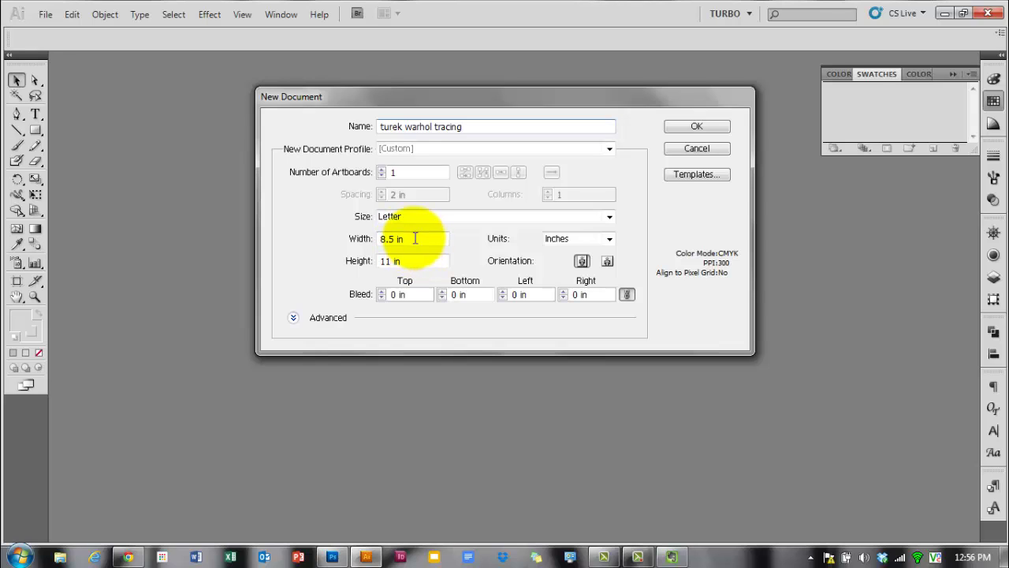
Step: Set the document width and height to 12 in each and create the document
{"action": "left_click_drag", "start_coordinate": [414, 238], "coordinate": [396, 241]}
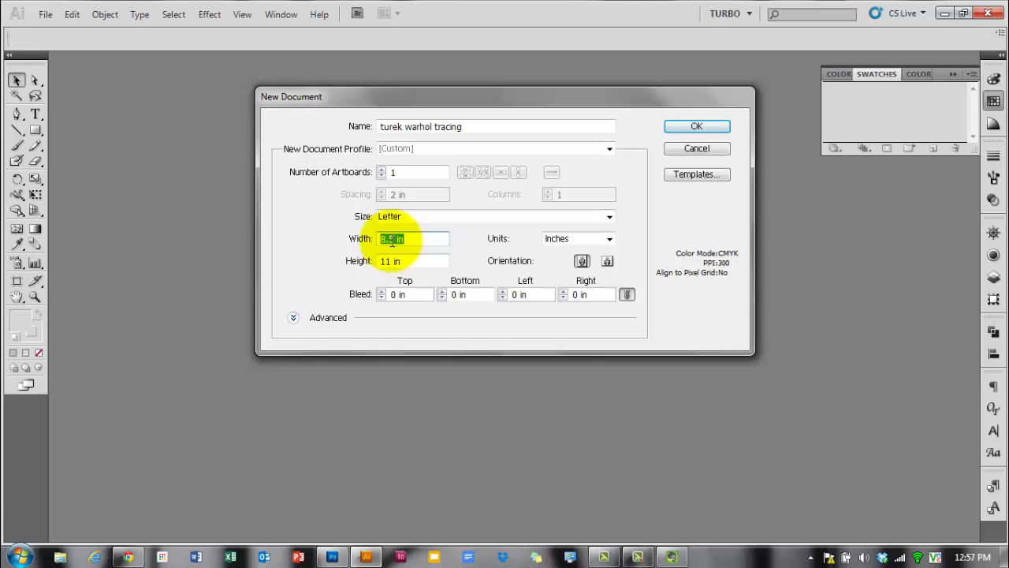
{"action": "type", "text": "12"}
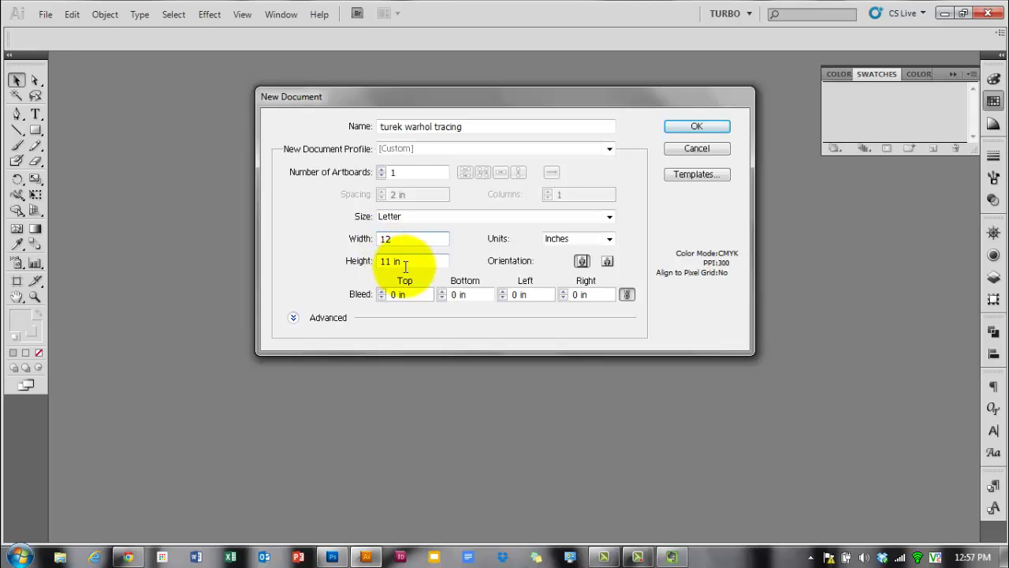
{"action": "left_click_drag", "start_coordinate": [407, 262], "coordinate": [383, 266]}
{"action": "type", "text": "12"}
{"action": "left_click", "coordinate": [462, 260]}
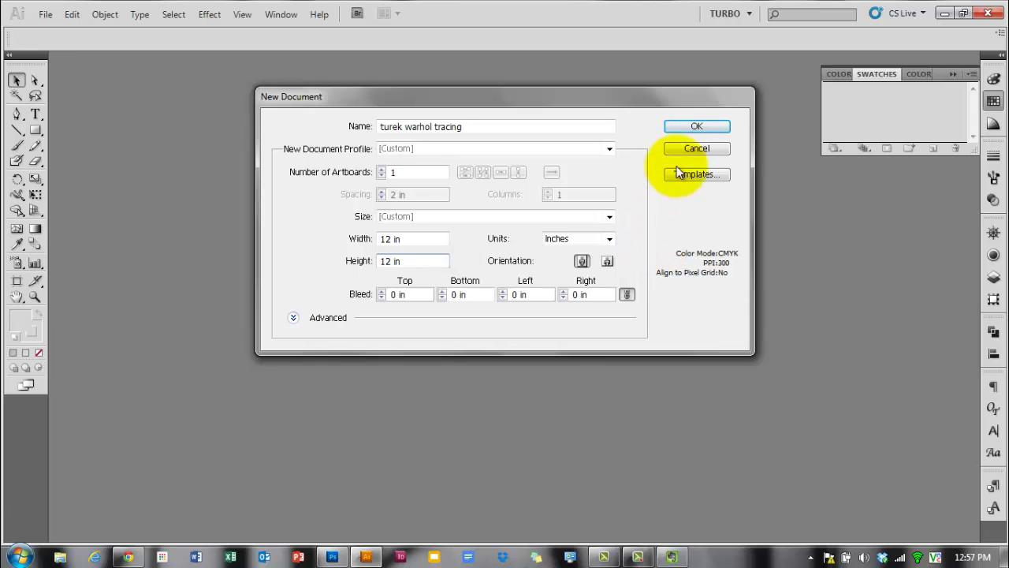
{"action": "left_click", "coordinate": [694, 129]}
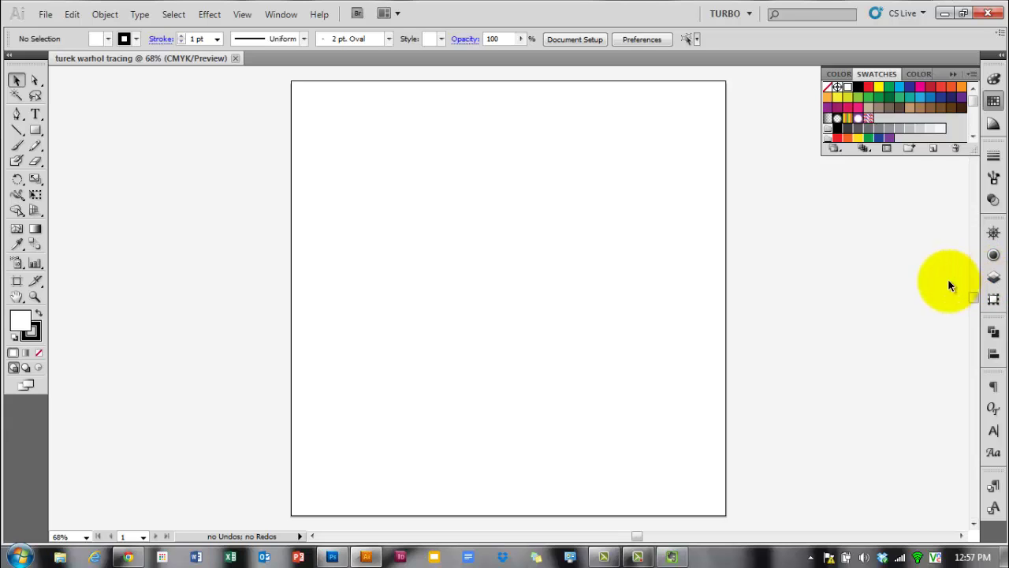
Step: Add a second layer to the document and move it beneath Layer 1
{"action": "left_click", "coordinate": [993, 277]}
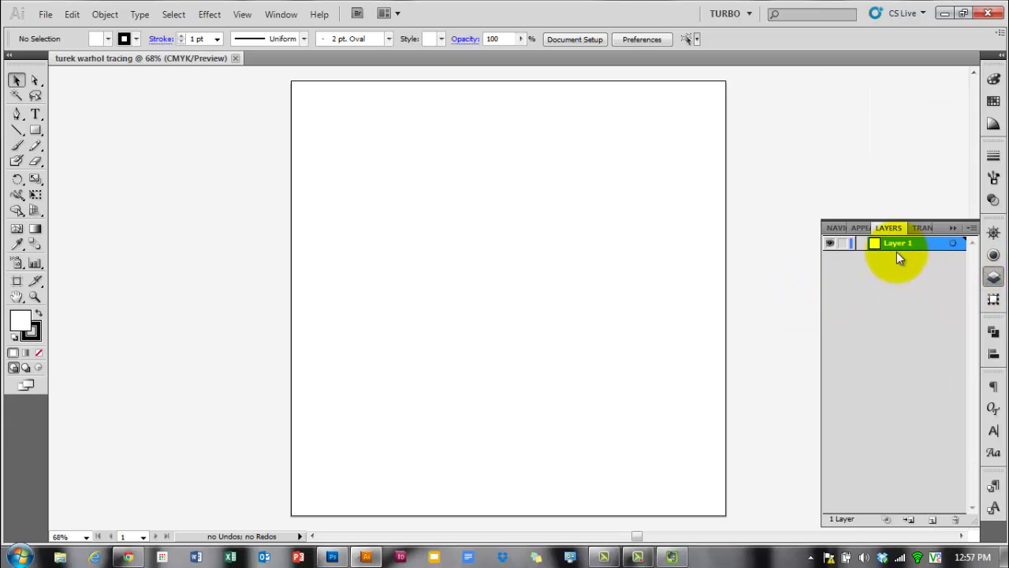
{"action": "left_click", "coordinate": [932, 519]}
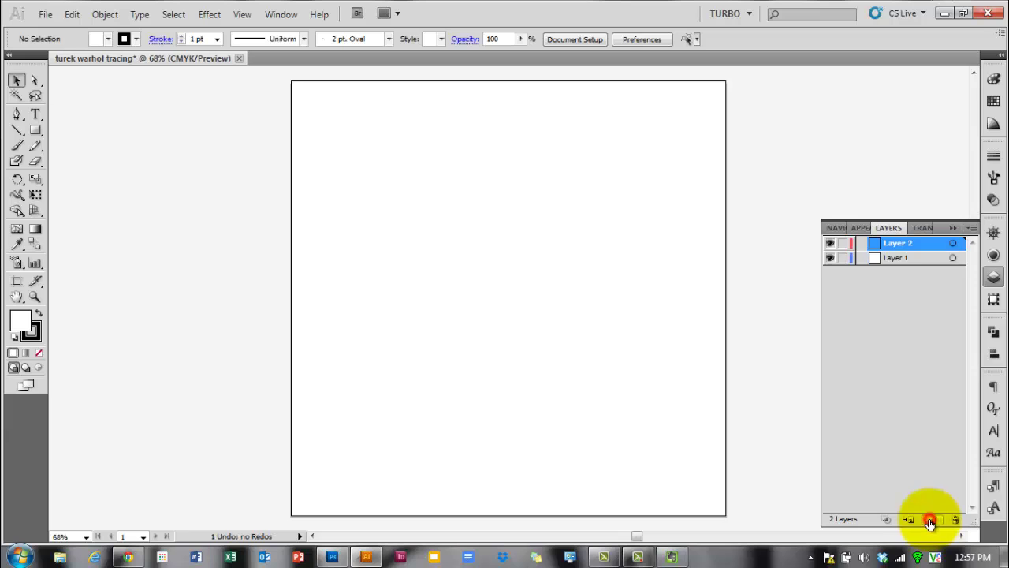
{"action": "left_click_drag", "start_coordinate": [912, 248], "coordinate": [914, 277]}
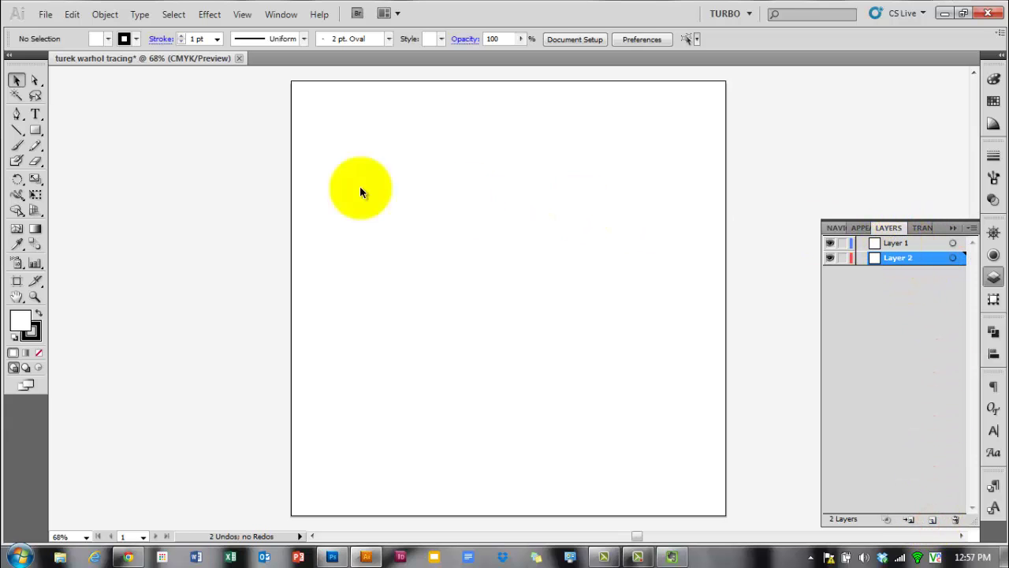
Step: Place the linked image "headshot 2013-2014 posterize" from the Warhol trace example folder on the Desktop onto the lower layer
{"action": "left_click", "coordinate": [45, 14]}
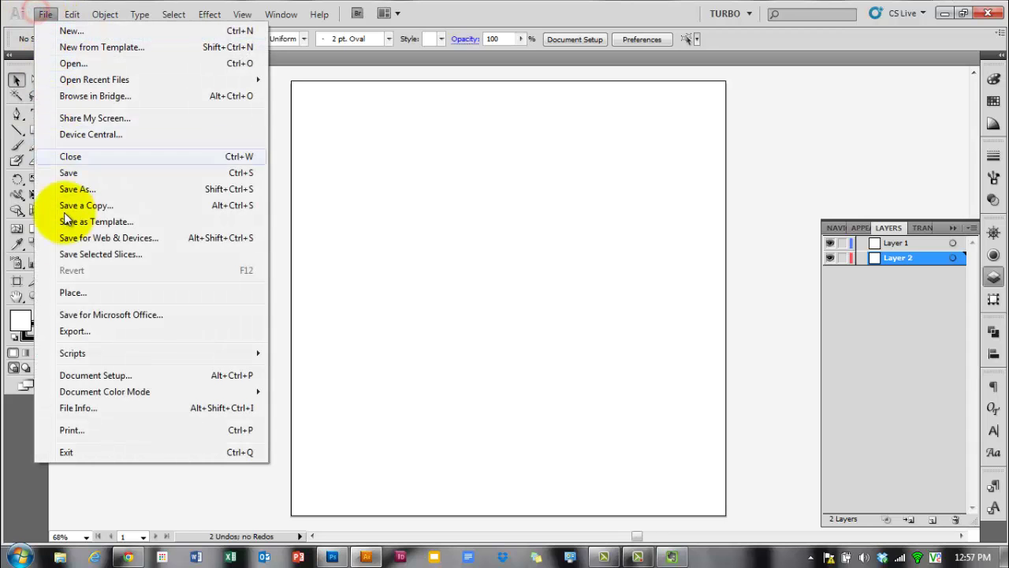
{"action": "left_click", "coordinate": [71, 293]}
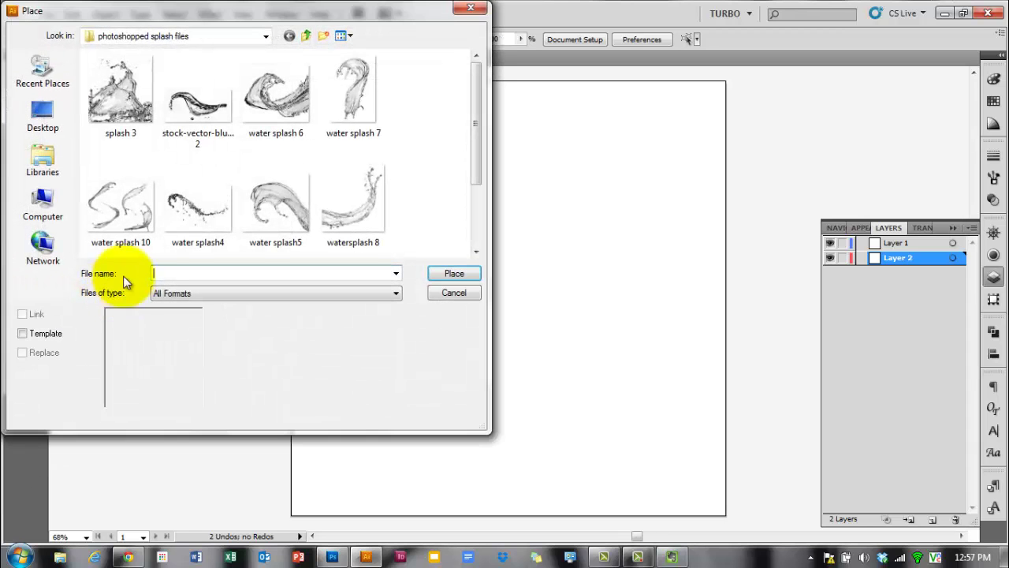
{"action": "left_click", "coordinate": [44, 158]}
{"action": "left_click", "coordinate": [41, 114]}
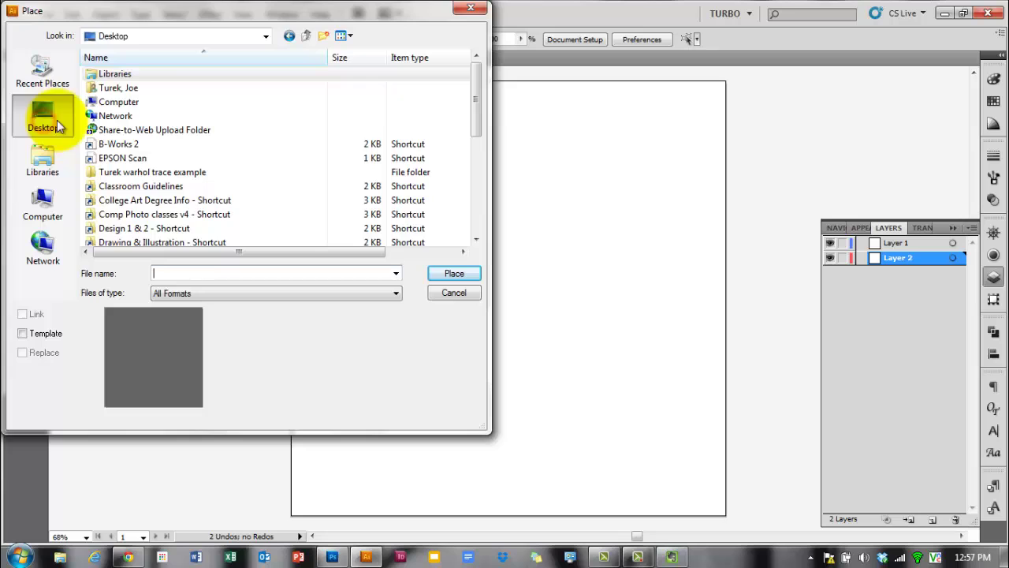
{"action": "double_click", "coordinate": [148, 173]}
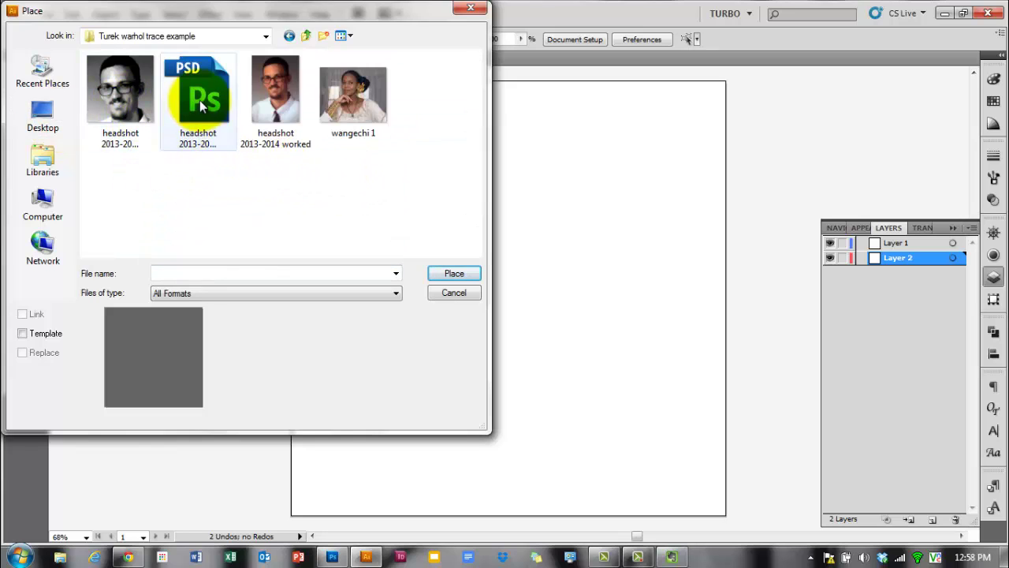
{"action": "left_click", "coordinate": [123, 101]}
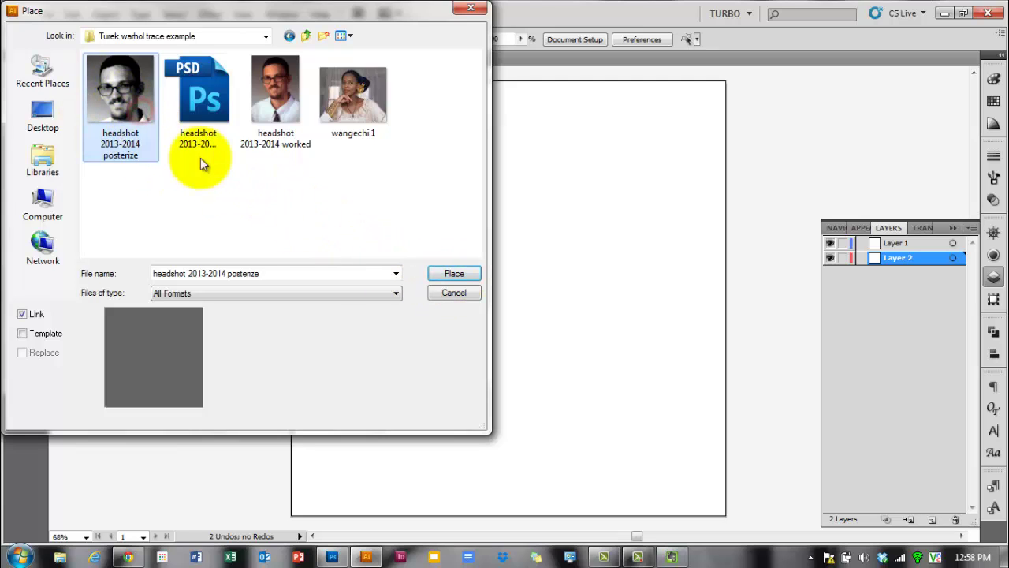
{"action": "left_click", "coordinate": [450, 273]}
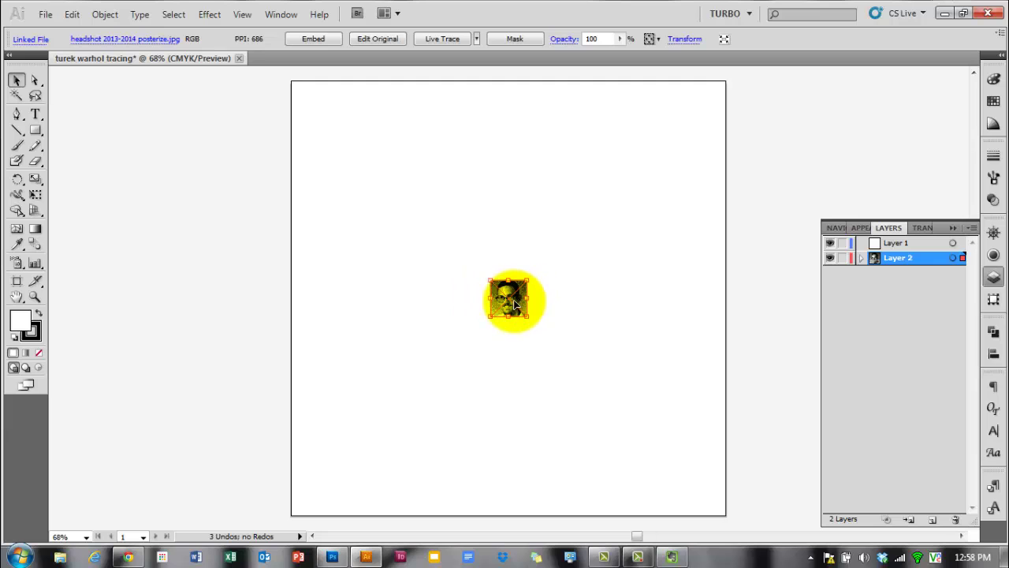
Step: Enlarge the placed headshot in the artboard's upper-left corner and duplicate it twice to form an evenly spaced row of three
{"action": "left_click_drag", "start_coordinate": [489, 298], "coordinate": [409, 206]}
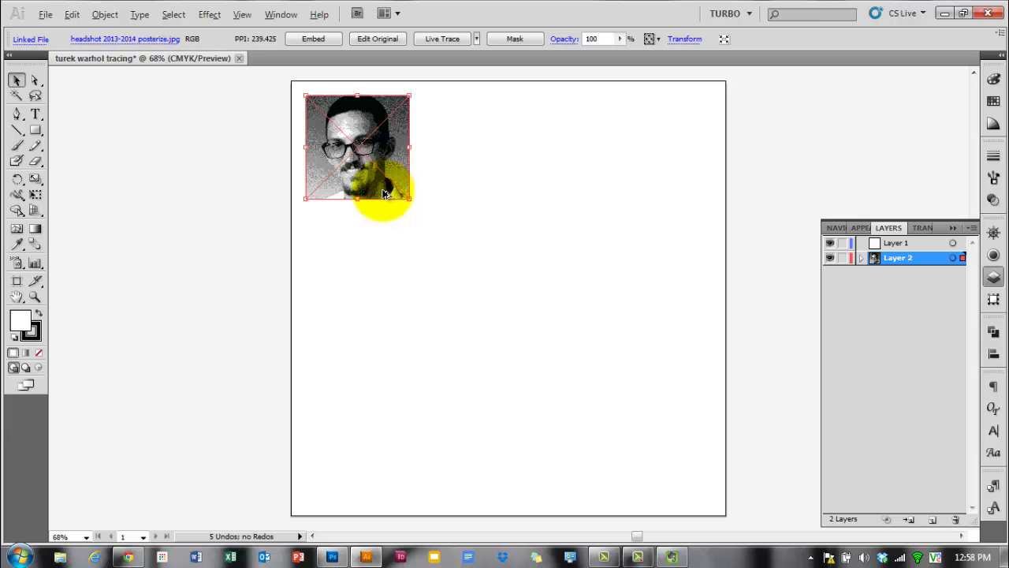
{"action": "left_click_drag", "start_coordinate": [384, 194], "coordinate": [493, 195]}
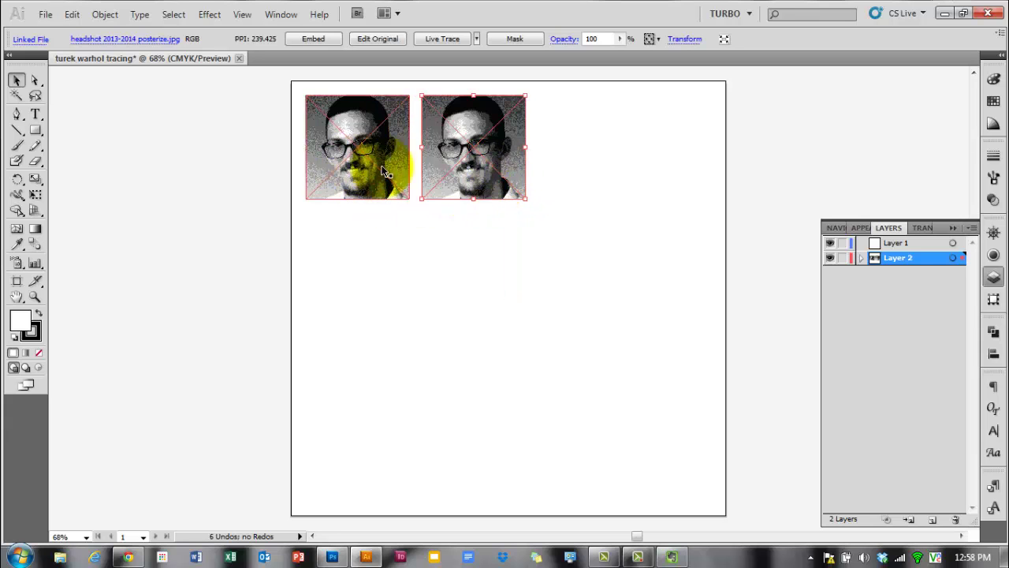
{"action": "left_click", "coordinate": [495, 192]}
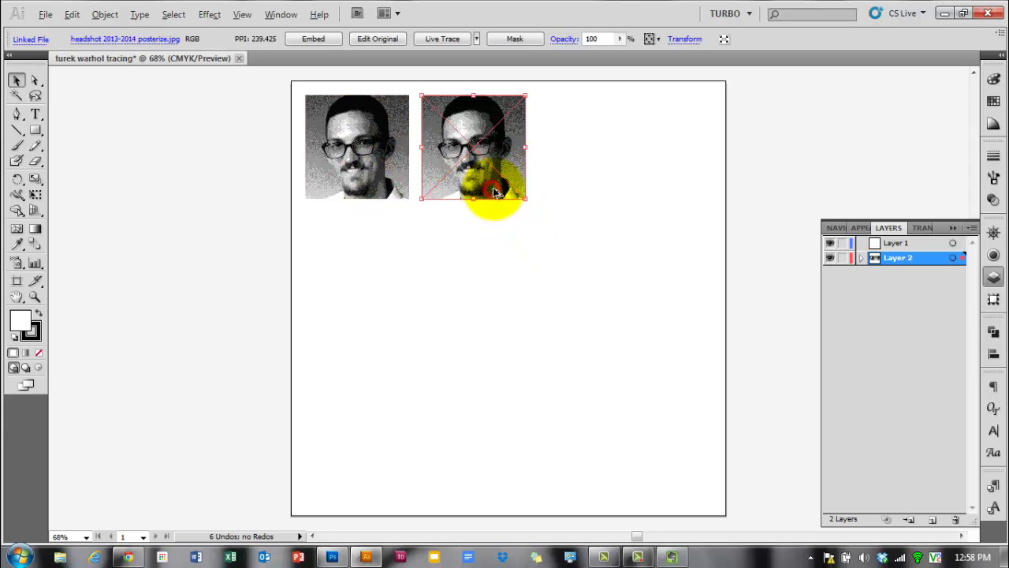
{"action": "left_click_drag", "start_coordinate": [495, 193], "coordinate": [612, 196]}
{"action": "left_click_drag", "start_coordinate": [607, 196], "coordinate": [605, 194]}
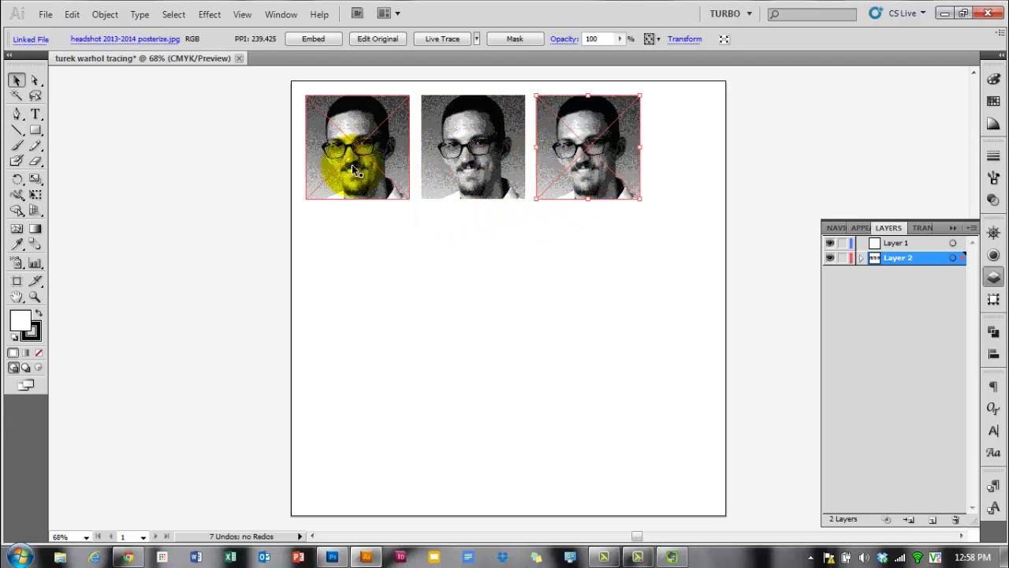
Step: Duplicate the row of three headshots downward twice to build a three-by-three grid, then deselect it
{"action": "left_click", "coordinate": [297, 156]}
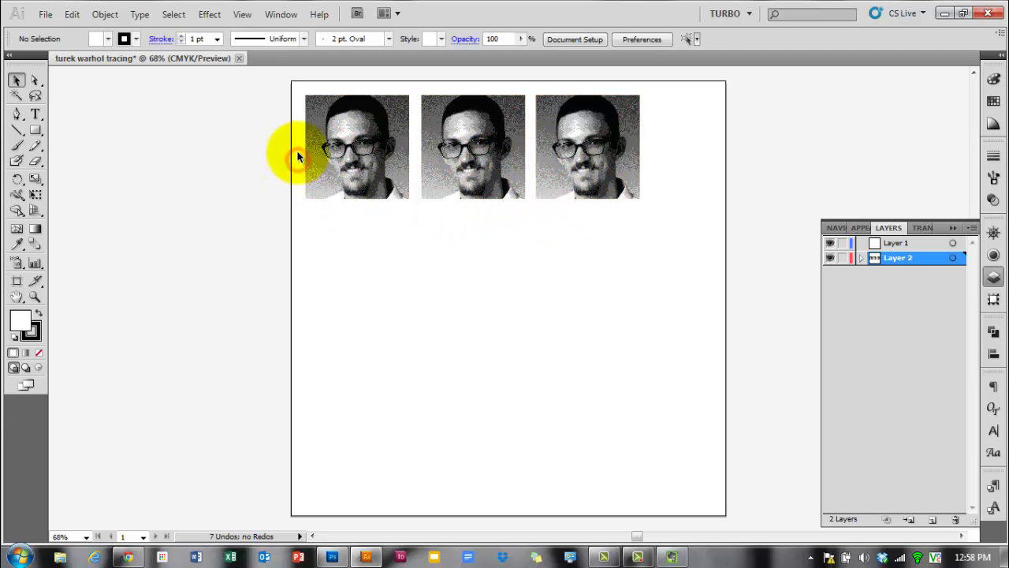
{"action": "left_click_drag", "start_coordinate": [296, 138], "coordinate": [583, 294]}
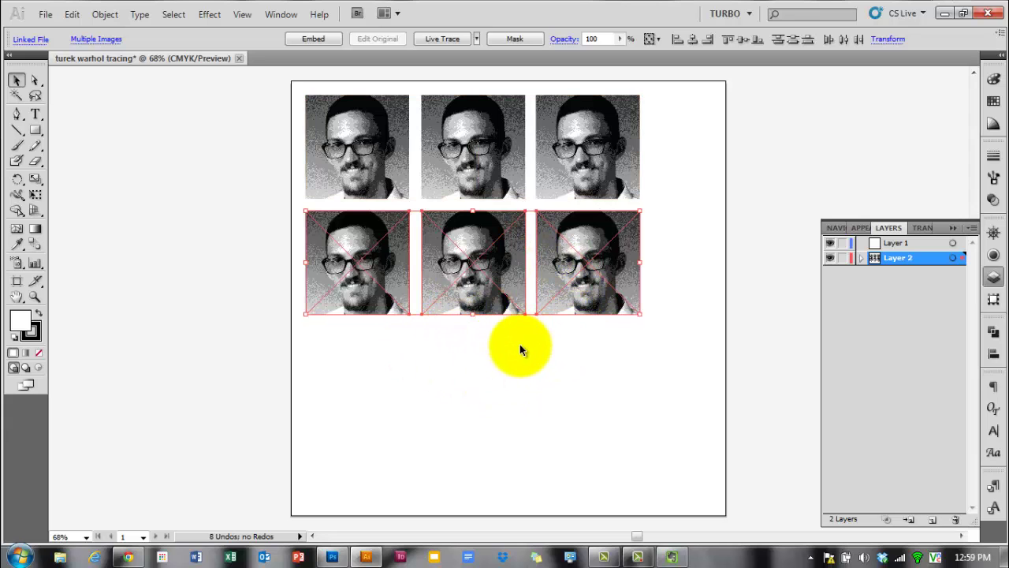
{"action": "key", "text": "ctrl+d"}
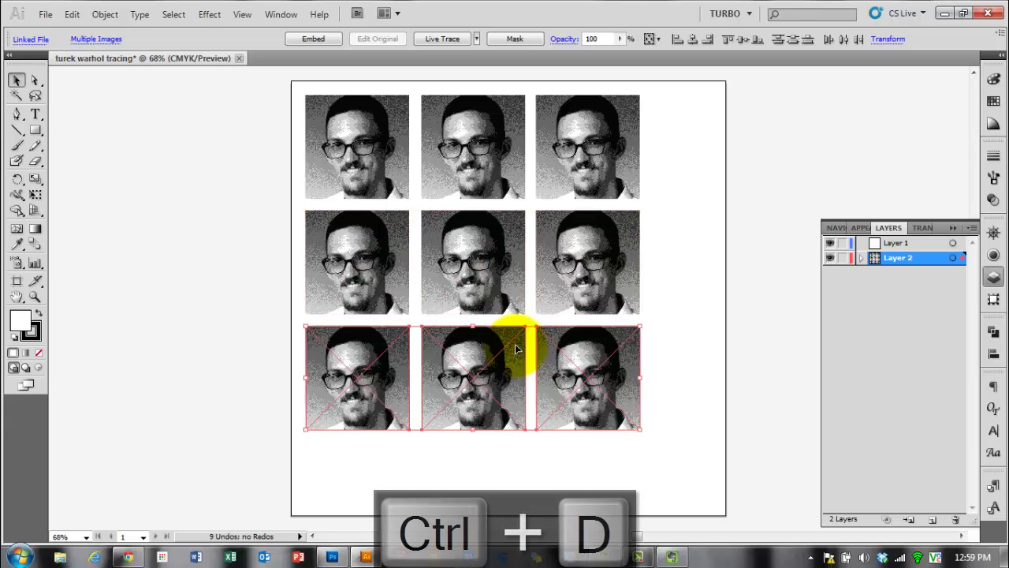
{"action": "left_click", "coordinate": [671, 342]}
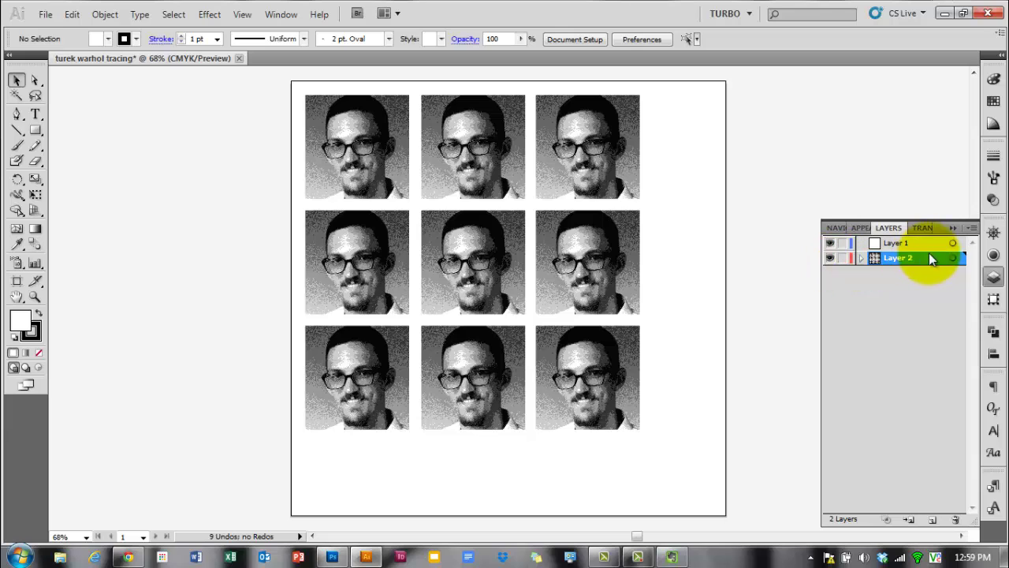
Step: Select everything on Layer 2 and lower the opacity of the headshot grid to 64%
{"action": "left_click", "coordinate": [953, 259]}
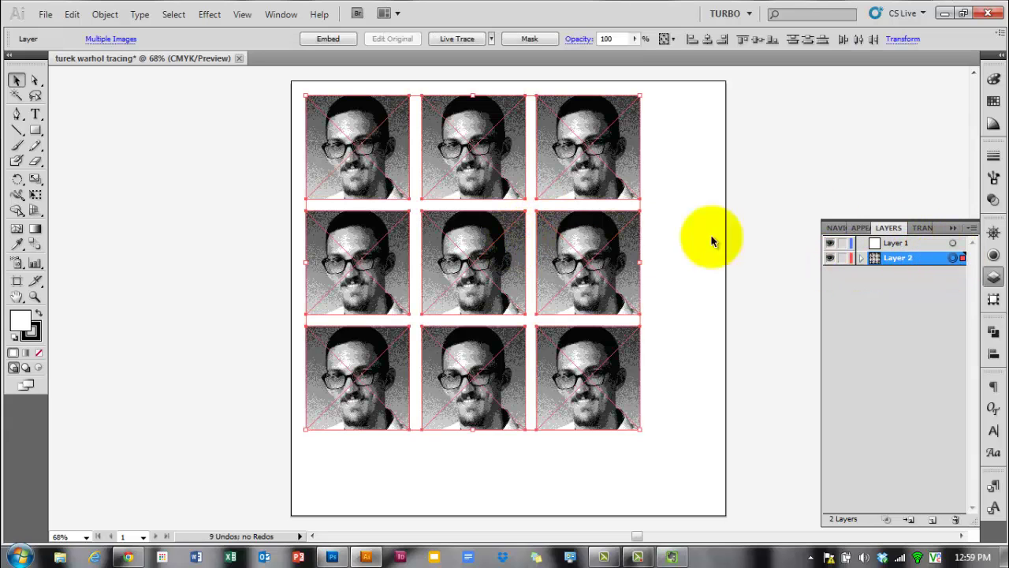
{"action": "left_click", "coordinate": [993, 201]}
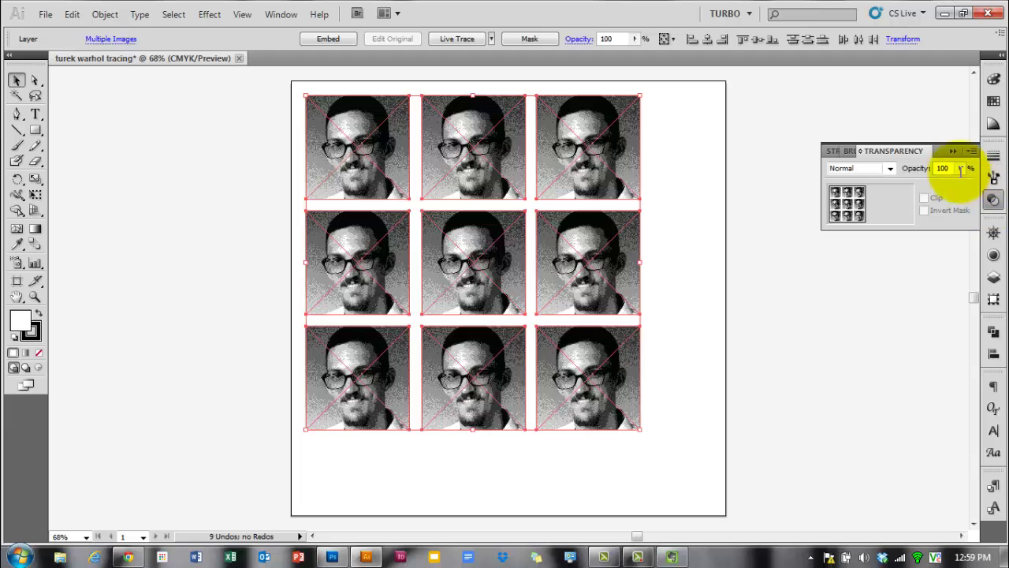
{"action": "left_click", "coordinate": [280, 15]}
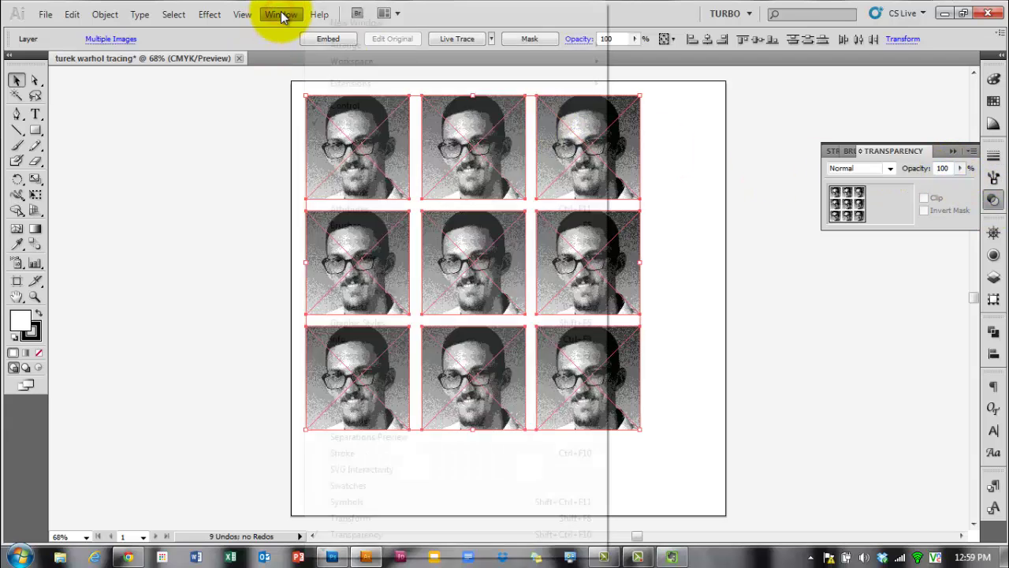
{"action": "left_click", "coordinate": [282, 17]}
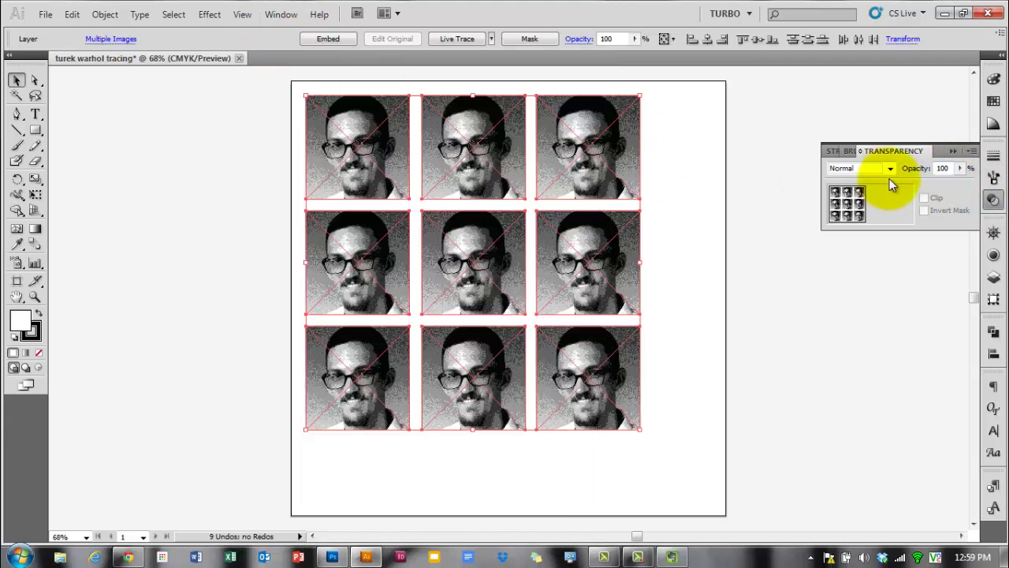
{"action": "left_click", "coordinate": [962, 169]}
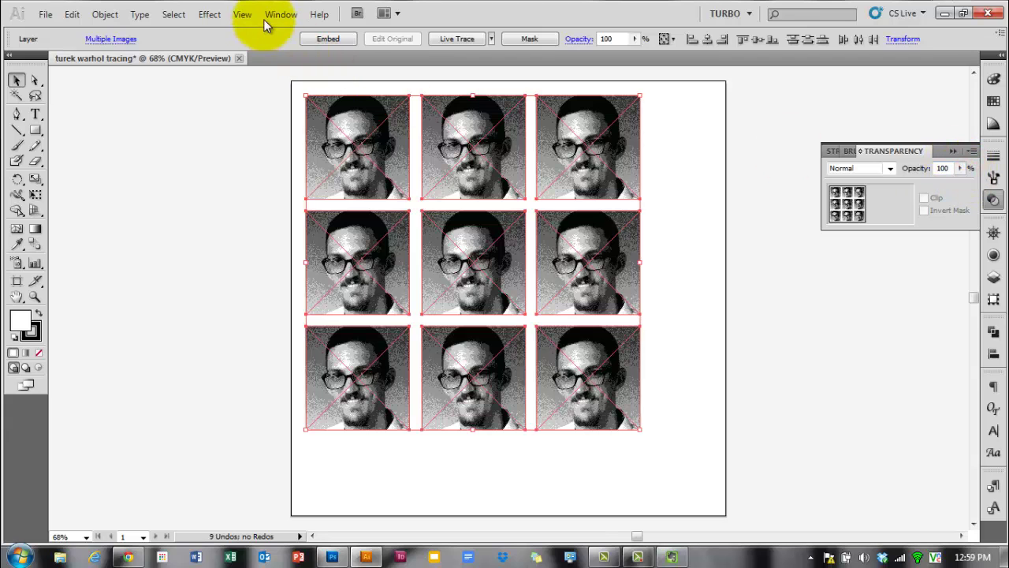
{"action": "left_click", "coordinate": [284, 15]}
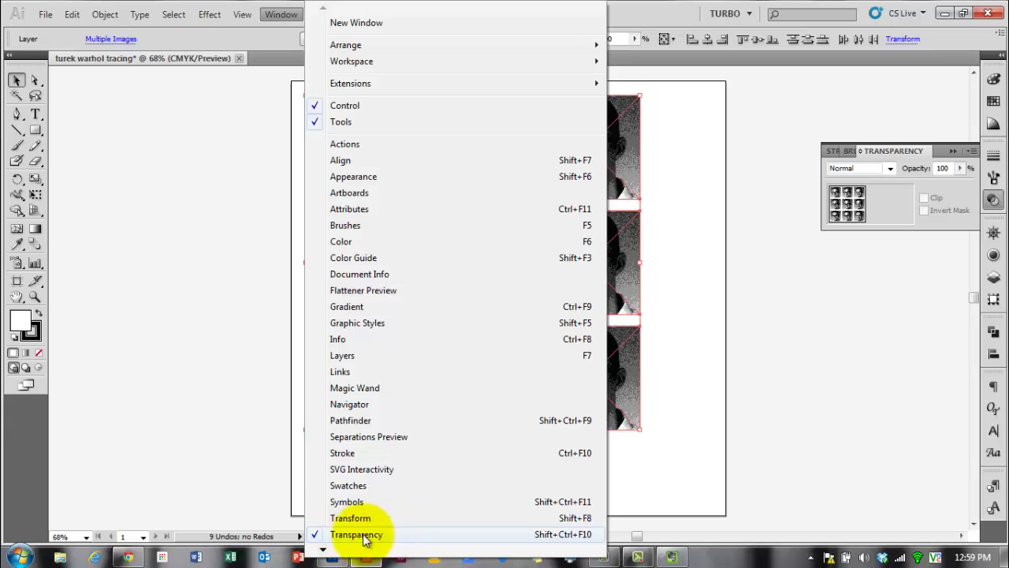
{"action": "left_click", "coordinate": [963, 180]}
{"action": "left_click", "coordinate": [960, 168]}
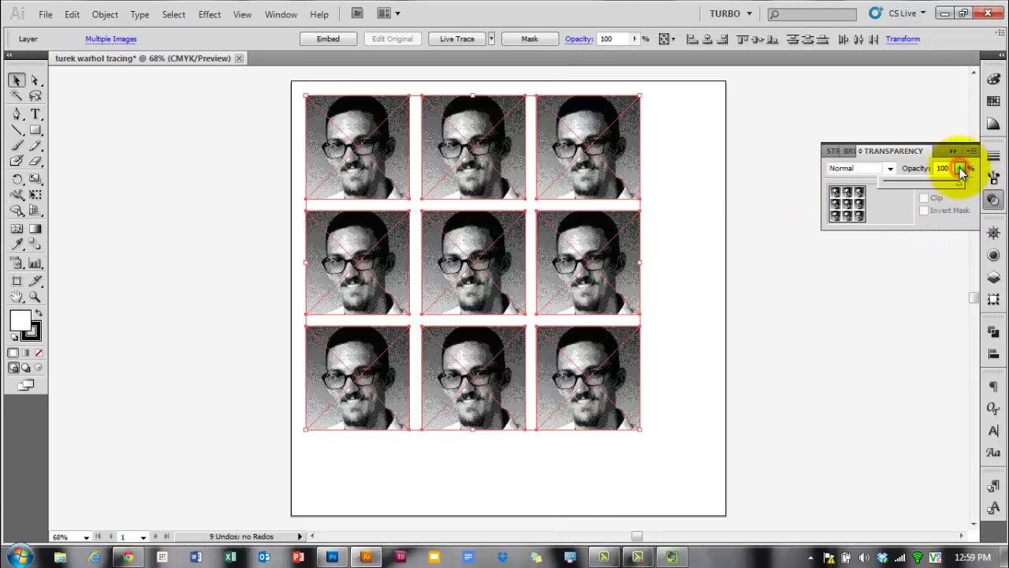
{"action": "left_click", "coordinate": [921, 182]}
{"action": "left_click_drag", "start_coordinate": [921, 182], "coordinate": [930, 184]}
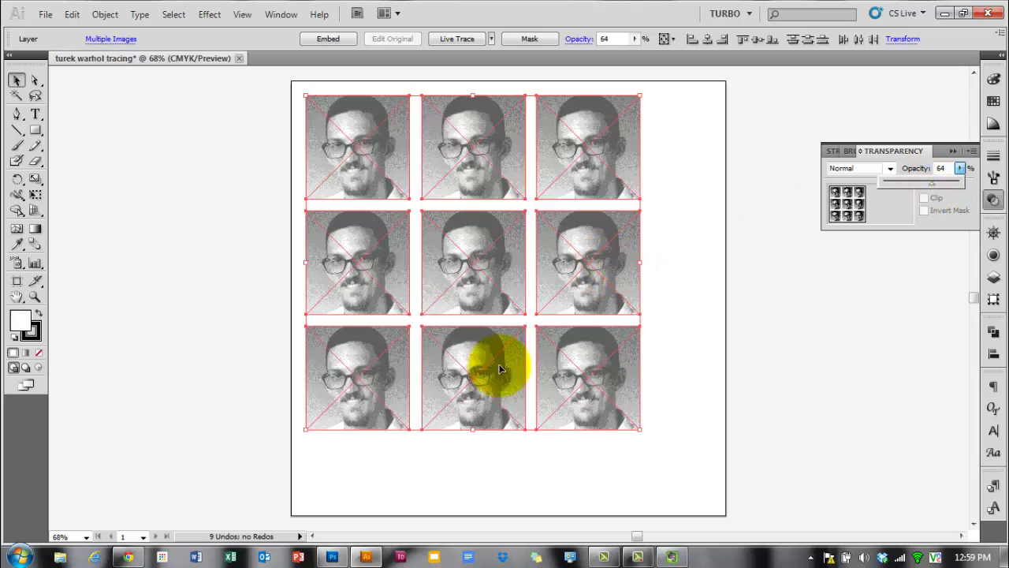
{"action": "left_click", "coordinate": [769, 276]}
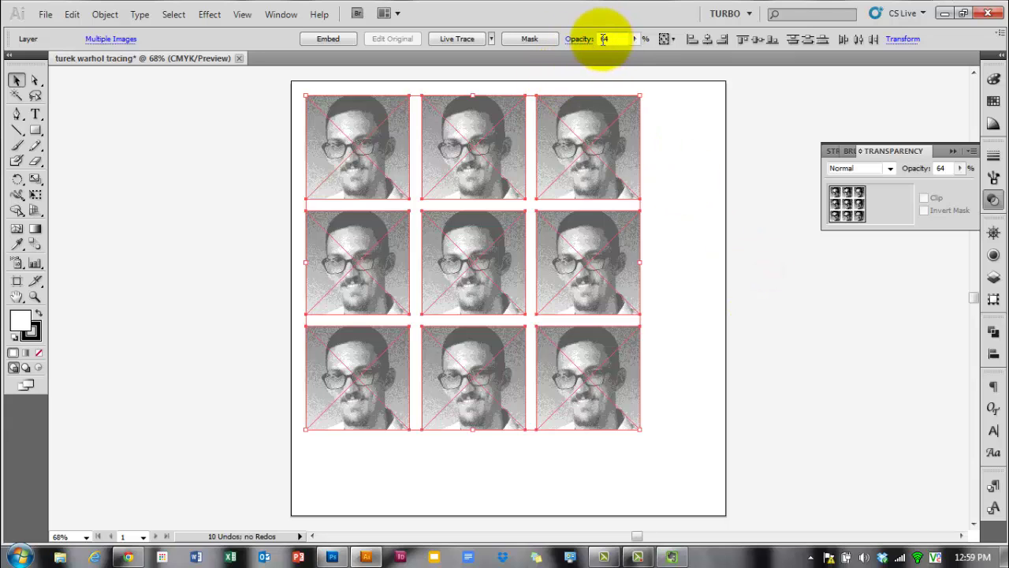
Step: Lock Layer 2 with the headshot grid and make Layer 1 the active drawing layer
{"action": "left_click", "coordinate": [634, 39]}
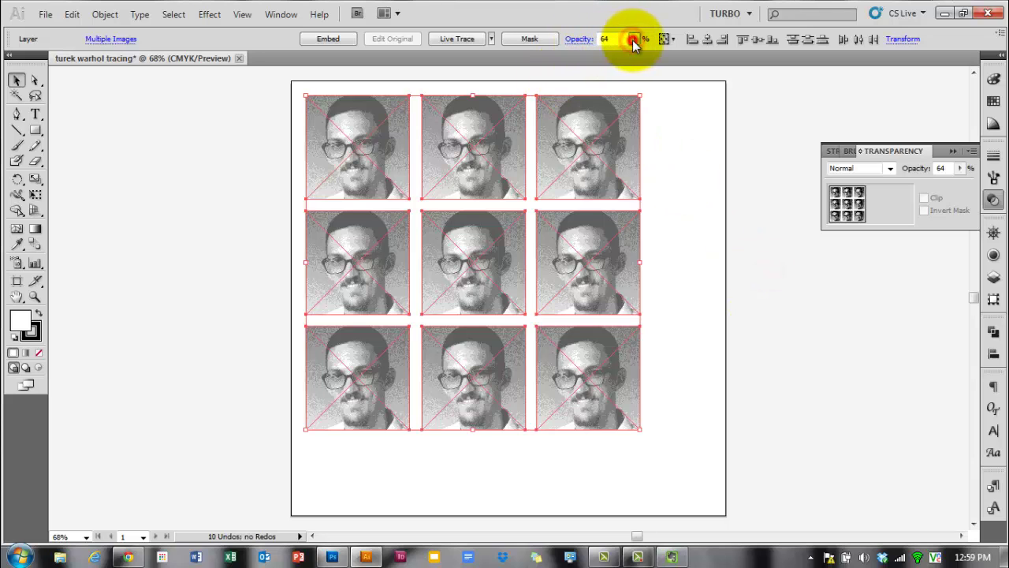
{"action": "left_click", "coordinate": [953, 150]}
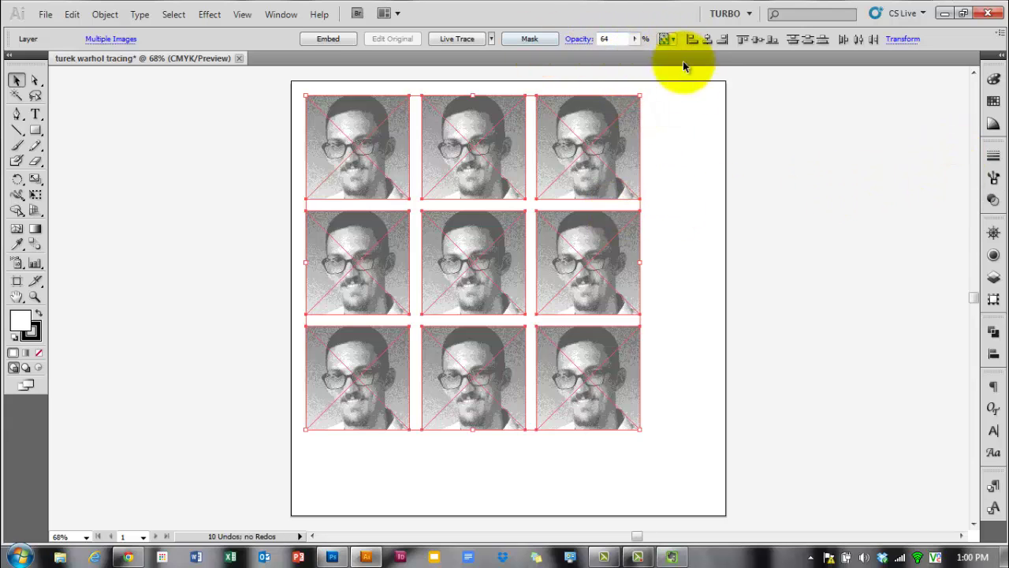
{"action": "left_click", "coordinate": [994, 277]}
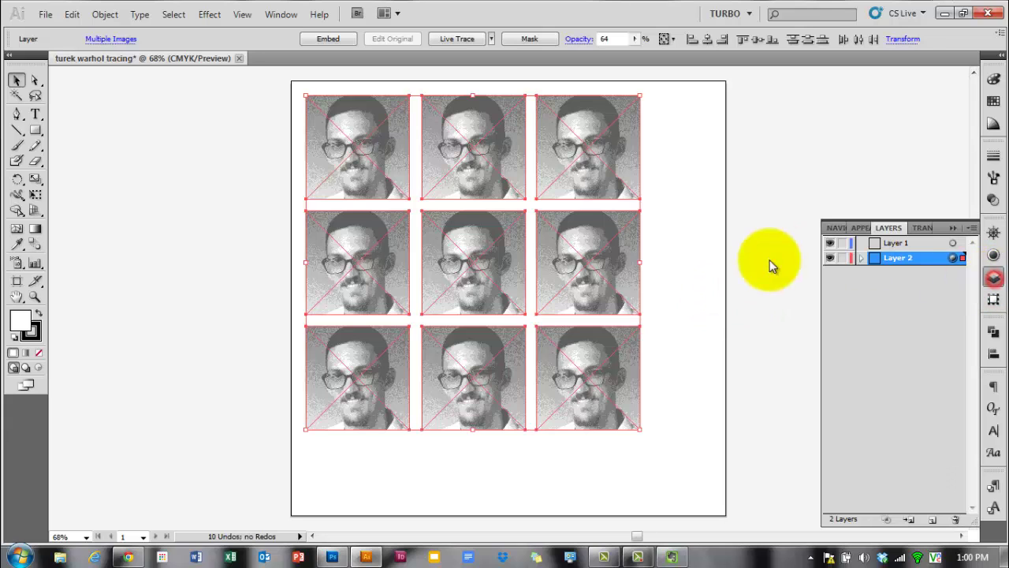
{"action": "left_click", "coordinate": [844, 258]}
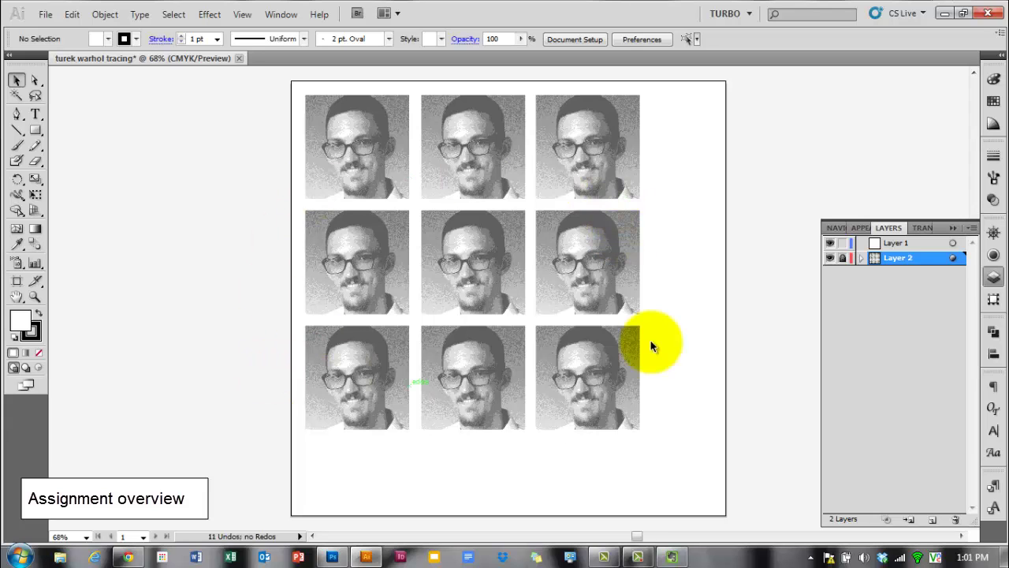
{"action": "left_click", "coordinate": [927, 245]}
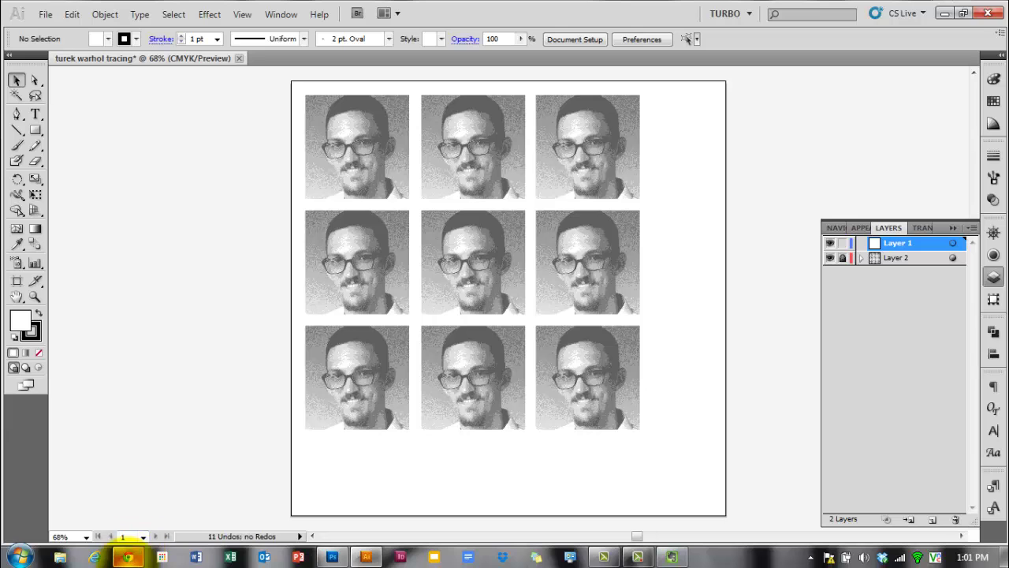
Step: Switch to Chrome and review "01 Warhol tracings.pptx", from the criteria slide to the grid of nine tracing techniques
{"action": "left_click", "coordinate": [128, 557]}
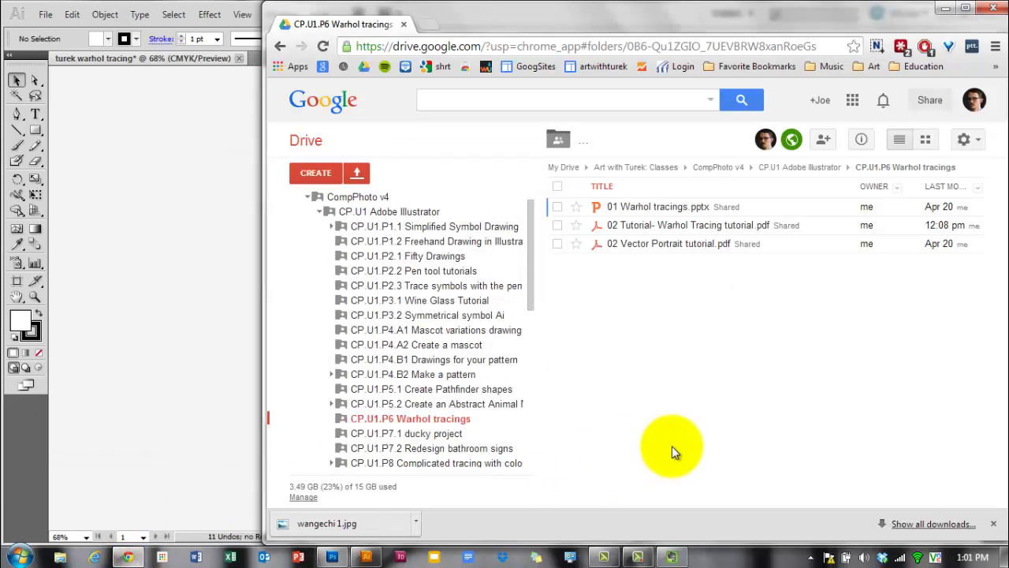
{"action": "left_click", "coordinate": [654, 213]}
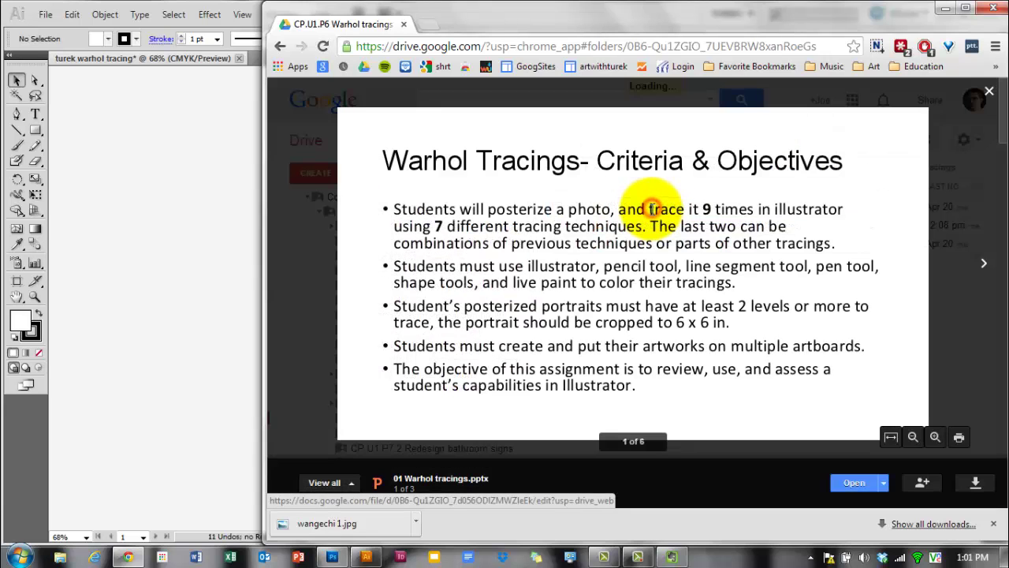
{"action": "scroll", "coordinate": [698, 229], "scroll_direction": "down", "scroll_amount": 4}
{"action": "scroll", "coordinate": [709, 245], "scroll_direction": "up", "scroll_amount": 2}
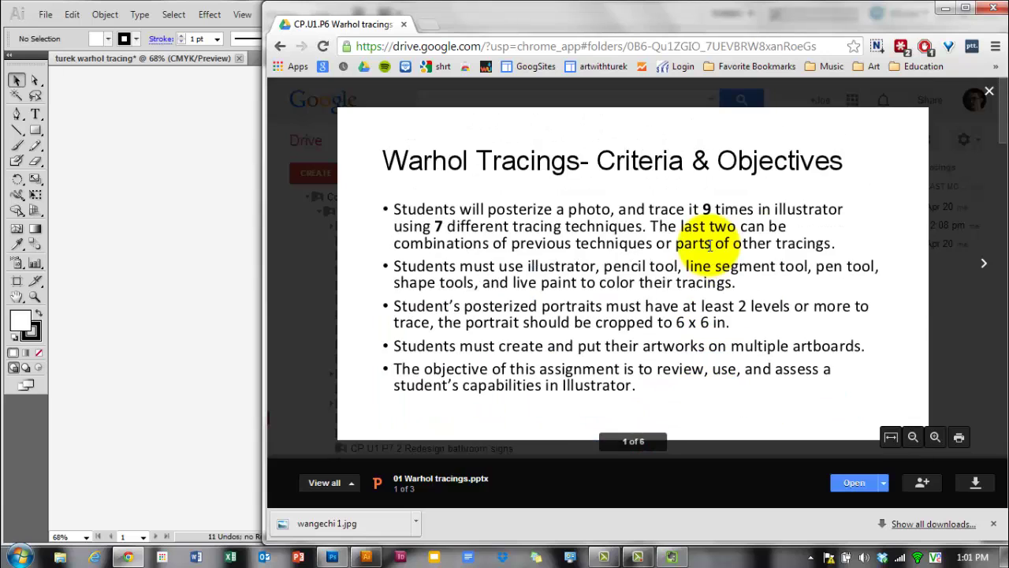
{"action": "scroll", "coordinate": [698, 246], "scroll_direction": "down", "scroll_amount": 8}
{"action": "scroll", "coordinate": [684, 240], "scroll_direction": "down", "scroll_amount": 10}
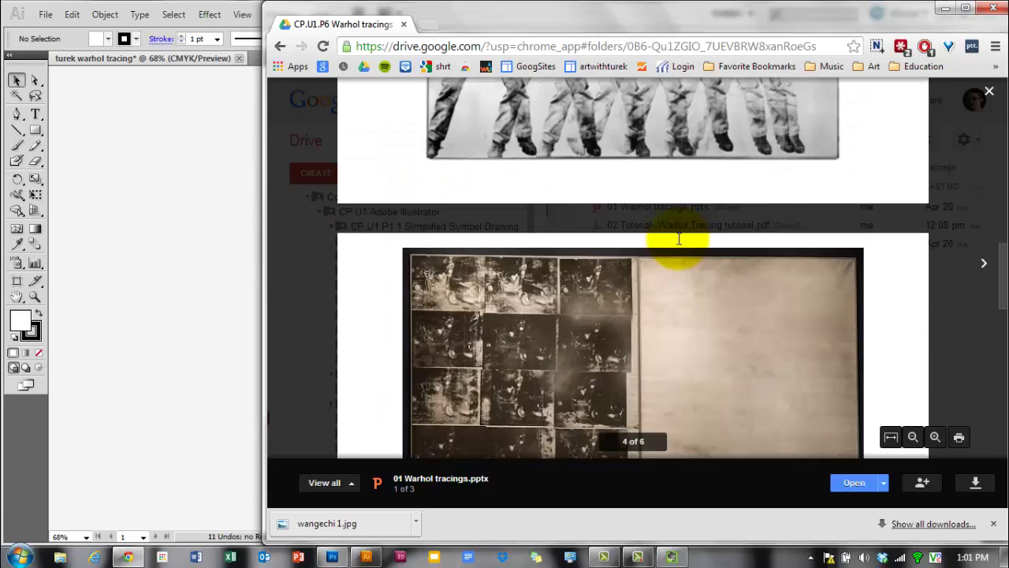
{"action": "scroll", "coordinate": [675, 239], "scroll_direction": "down", "scroll_amount": 3}
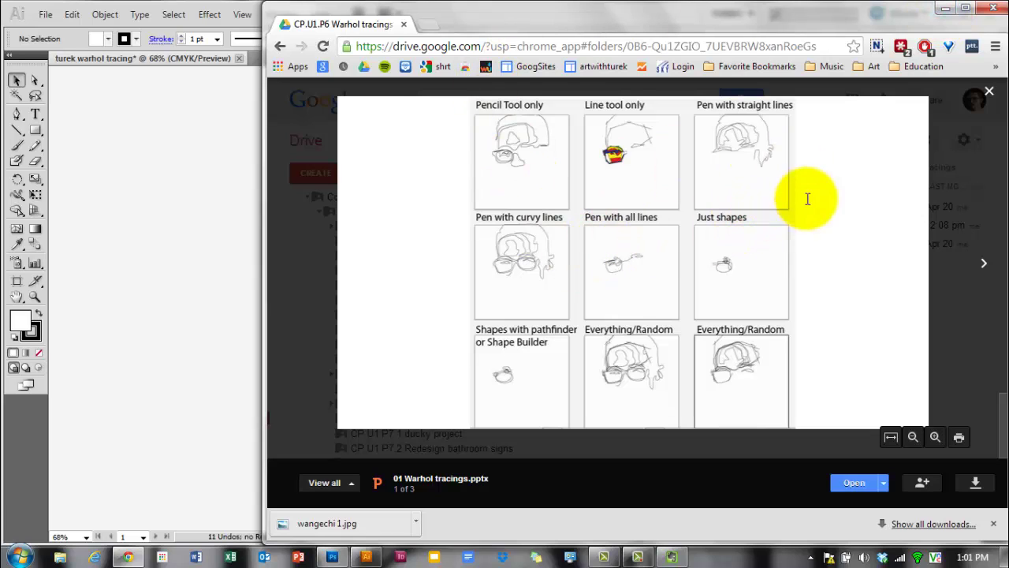
{"action": "left_click", "coordinate": [945, 9]}
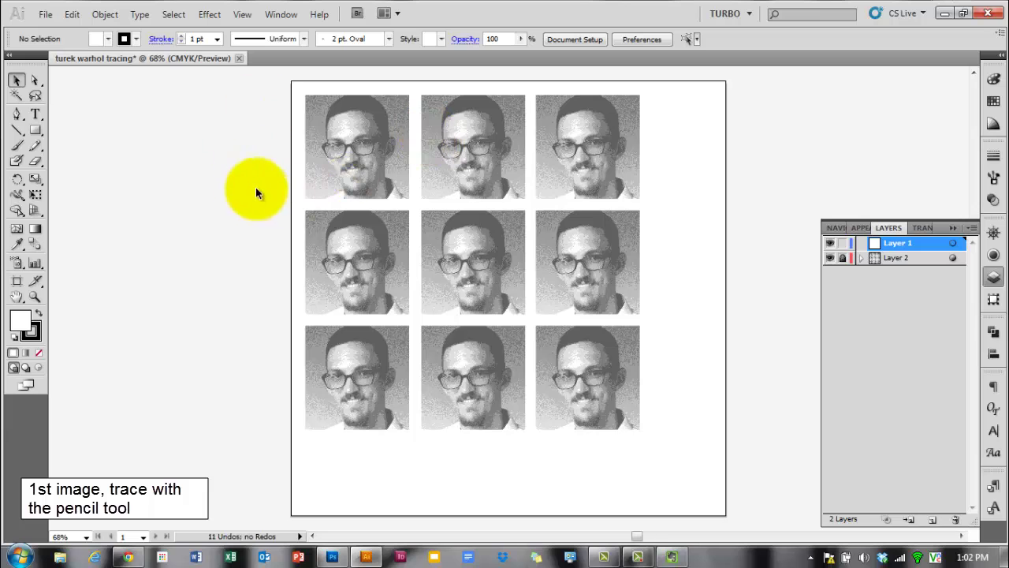
Step: Trace the hair of the first headshot with the Pencil tool as an outline about 1.8 in wide, then deselect it
{"action": "key", "text": "z"}
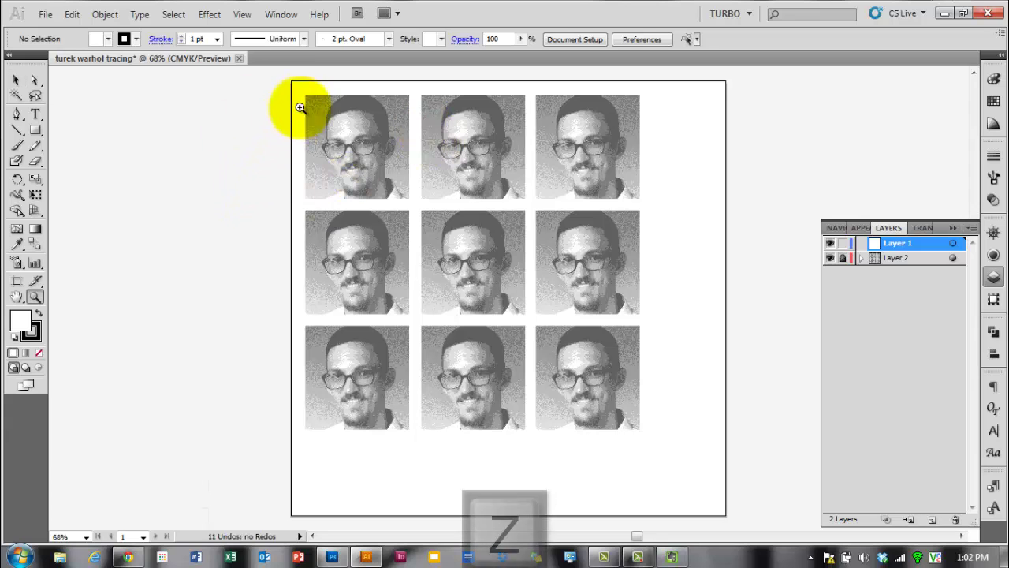
{"action": "left_click_drag", "start_coordinate": [276, 71], "coordinate": [452, 236]}
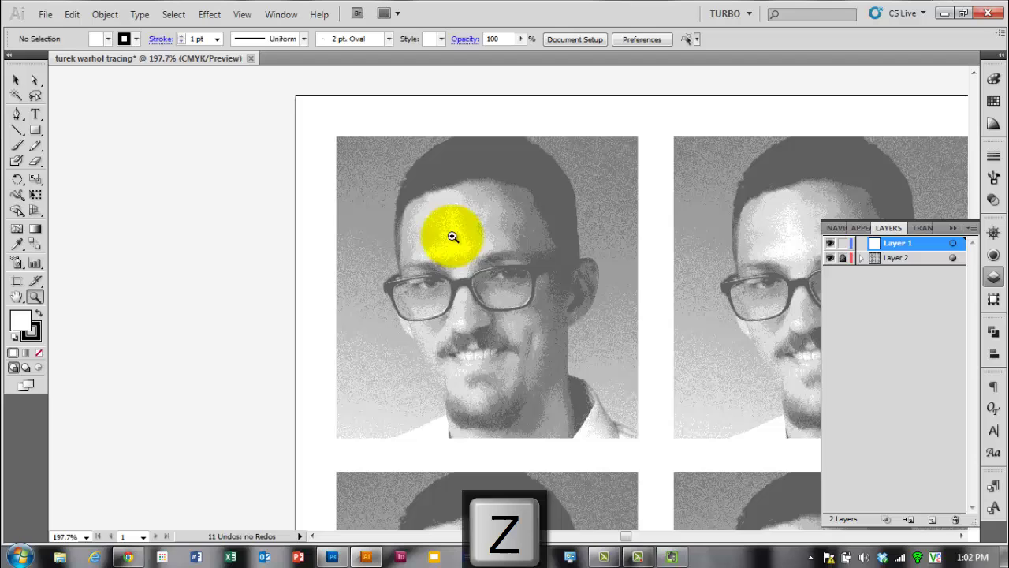
{"action": "left_click", "coordinate": [34, 147]}
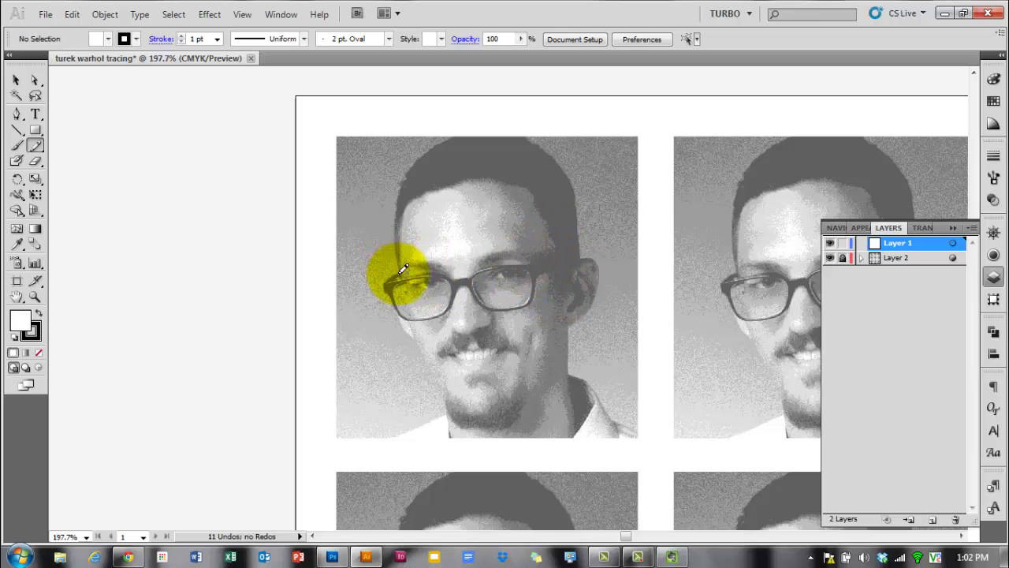
{"action": "mouse_move", "coordinate": [400, 274]}
{"action": "left_mouse_down"}
{"action": "mouse_move", "coordinate": [406, 178]}
{"action": "mouse_move", "coordinate": [424, 154]}
{"action": "mouse_move", "coordinate": [460, 138]}
{"action": "mouse_move", "coordinate": [522, 139]}
{"action": "mouse_move", "coordinate": [561, 168]}
{"action": "mouse_move", "coordinate": [584, 256]}
{"action": "mouse_move", "coordinate": [562, 307]}
{"action": "mouse_move", "coordinate": [554, 304]}
{"action": "mouse_move", "coordinate": [557, 240]}
{"action": "mouse_move", "coordinate": [529, 195]}
{"action": "mouse_move", "coordinate": [507, 186]}
{"action": "mouse_move", "coordinate": [429, 197]}
{"action": "mouse_move", "coordinate": [408, 215]}
{"action": "mouse_move", "coordinate": [405, 268]}
{"action": "left_mouse_up"}
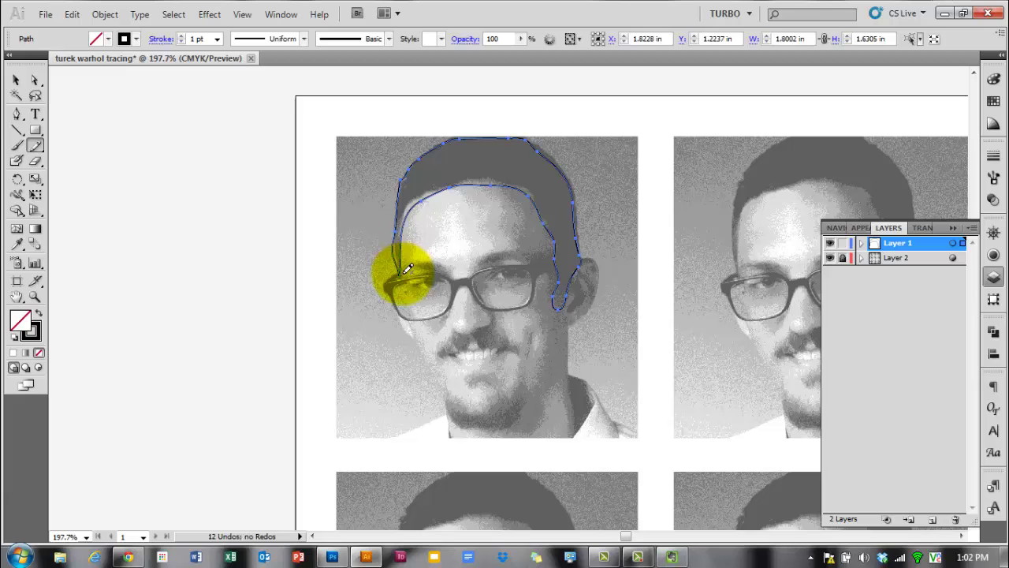
{"action": "left_click", "coordinate": [517, 235], "text": "ctrl"}
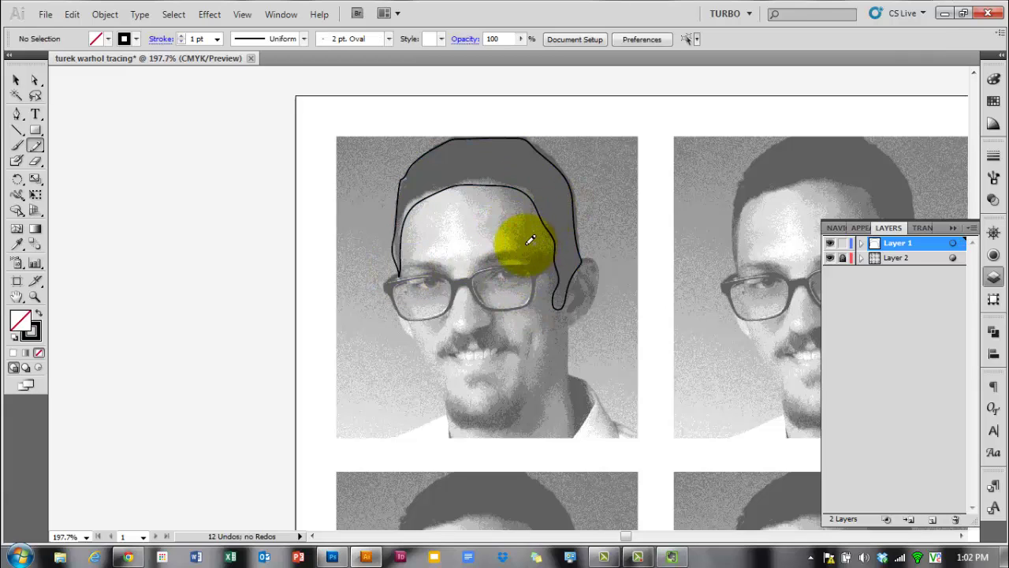
Step: Accept the Pencil tool options with fidelity 2.5 pixels and smoothness 0%, and outline the first headshot's forehead highlight, about 0.47 in wide
{"action": "scroll", "coordinate": [518, 315], "scroll_direction": "up", "scroll_amount": 4}
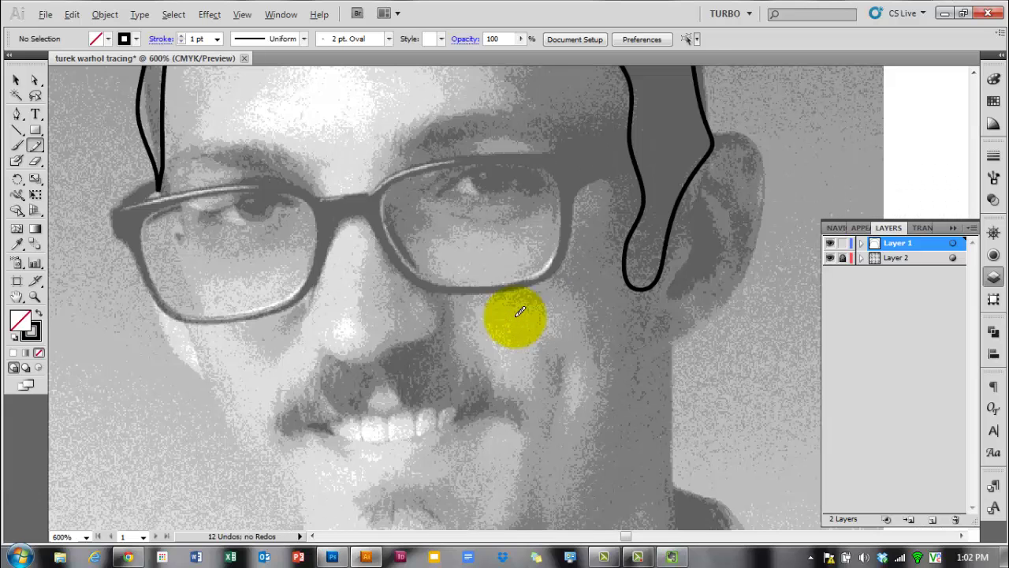
{"action": "scroll", "coordinate": [519, 314], "scroll_direction": "down", "scroll_amount": 2}
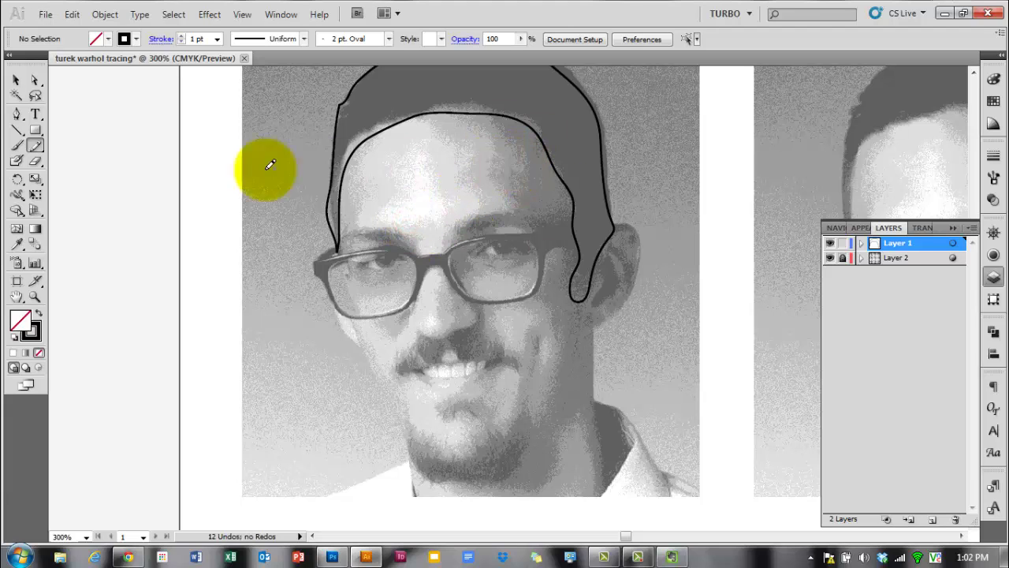
{"action": "double_click", "coordinate": [35, 146]}
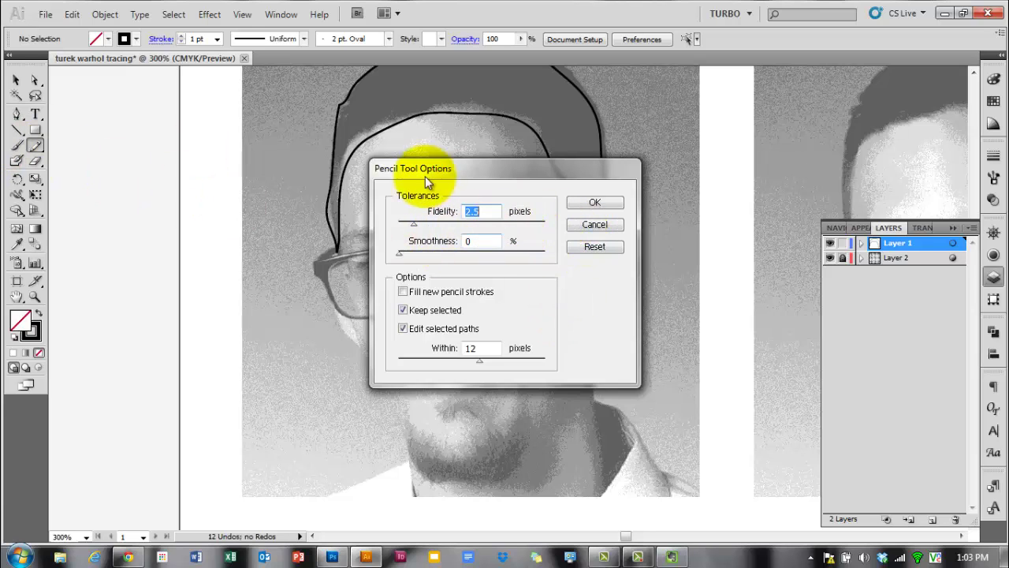
{"action": "left_click", "coordinate": [604, 202]}
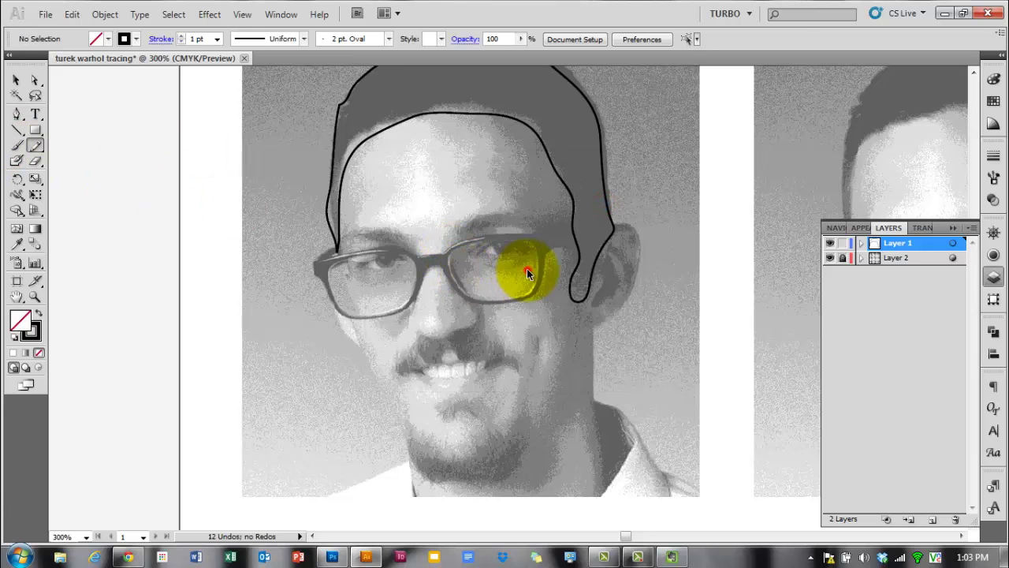
{"action": "mouse_move", "coordinate": [443, 217]}
{"action": "left_mouse_down"}
{"action": "mouse_move", "coordinate": [433, 191]}
{"action": "mouse_move", "coordinate": [427, 155]}
{"action": "mouse_move", "coordinate": [409, 152]}
{"action": "mouse_move", "coordinate": [403, 189]}
{"action": "mouse_move", "coordinate": [383, 208]}
{"action": "mouse_move", "coordinate": [399, 223]}
{"action": "mouse_move", "coordinate": [448, 214]}
{"action": "left_mouse_up"}
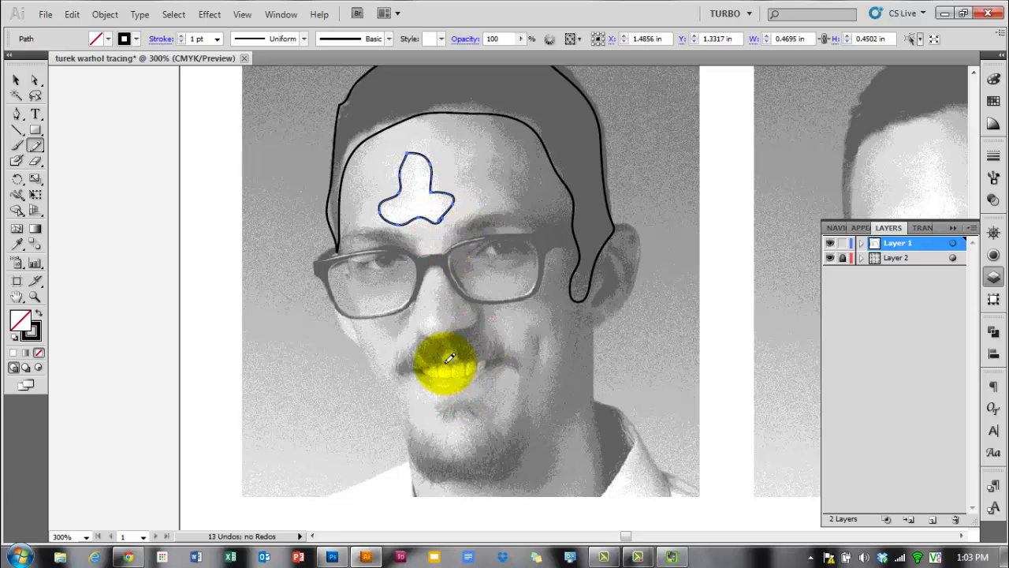
Step: Trace the first headshot's moustache and the eyeglass lens nearer the visible ear with the Pencil tool, leaving the paths deselected
{"action": "mouse_move", "coordinate": [443, 351]}
{"action": "left_mouse_down"}
{"action": "mouse_move", "coordinate": [394, 369]}
{"action": "mouse_move", "coordinate": [422, 334]}
{"action": "mouse_move", "coordinate": [470, 326]}
{"action": "left_mouse_up"}
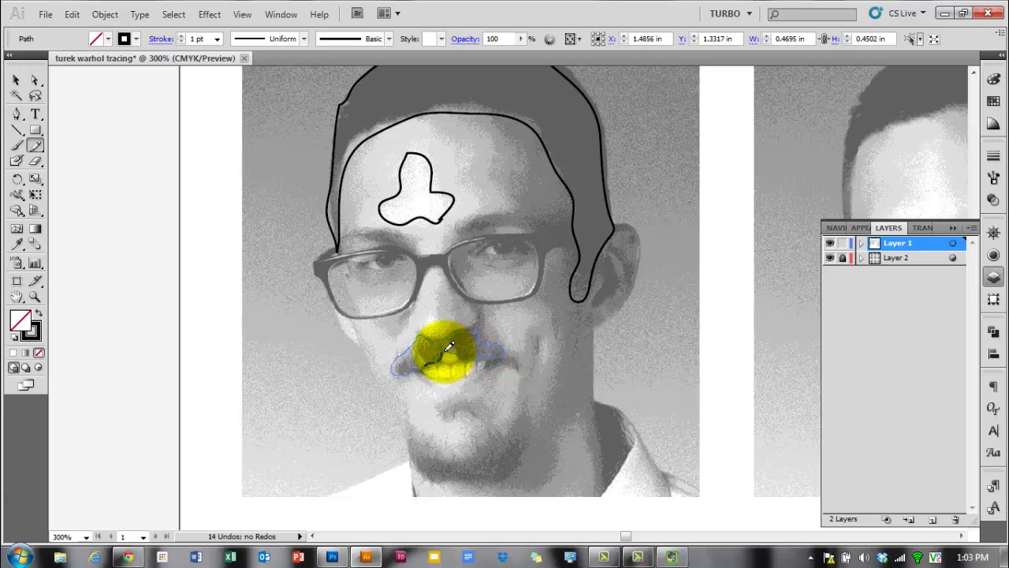
{"action": "left_click", "coordinate": [534, 339]}
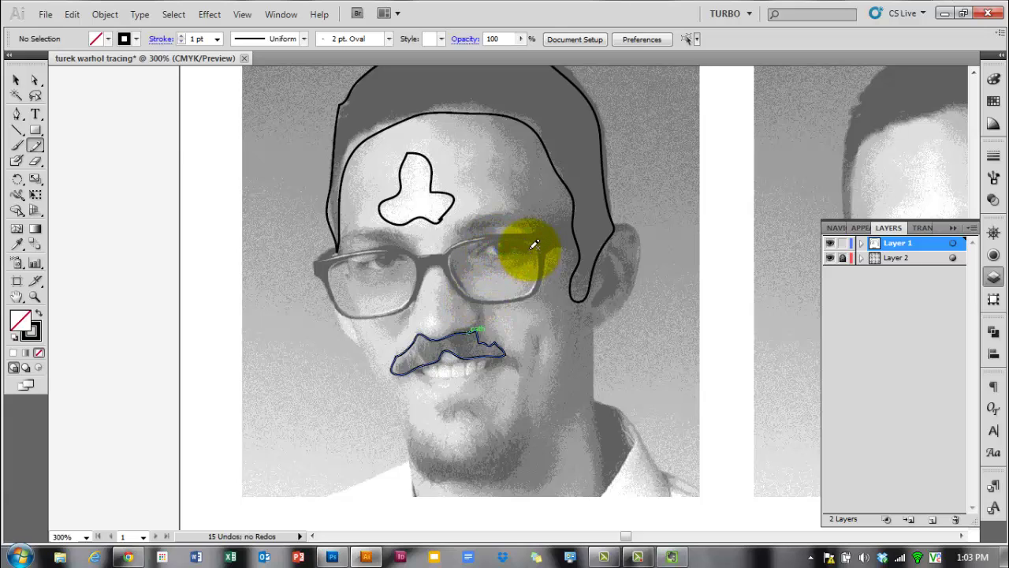
{"action": "mouse_move", "coordinate": [540, 248]}
{"action": "left_mouse_down"}
{"action": "mouse_move", "coordinate": [540, 272]}
{"action": "mouse_move", "coordinate": [520, 293]}
{"action": "mouse_move", "coordinate": [489, 290]}
{"action": "mouse_move", "coordinate": [469, 281]}
{"action": "mouse_move", "coordinate": [454, 238]}
{"action": "mouse_move", "coordinate": [497, 238]}
{"action": "left_mouse_up"}
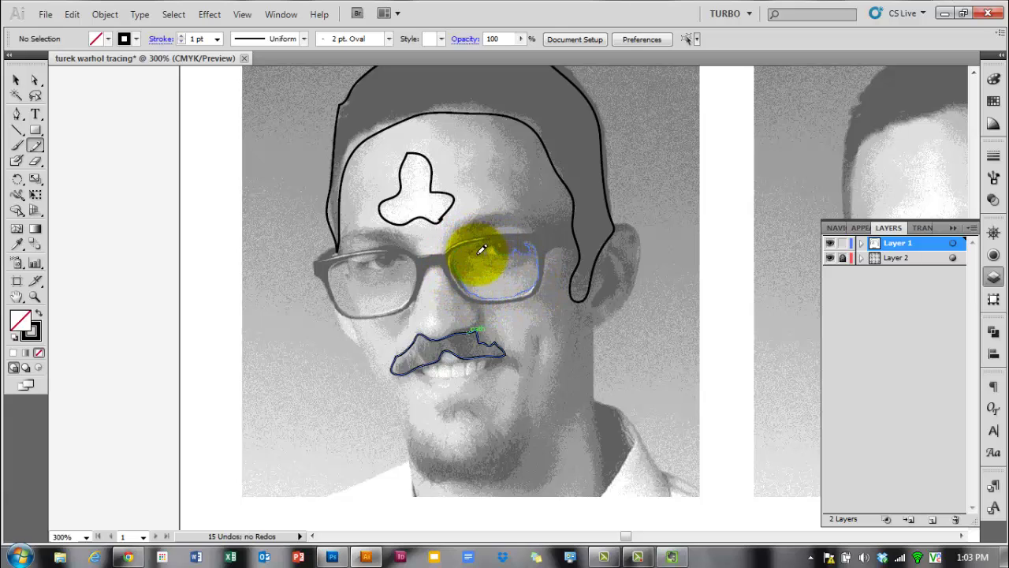
{"action": "left_click_drag", "start_coordinate": [501, 244], "coordinate": [536, 247]}
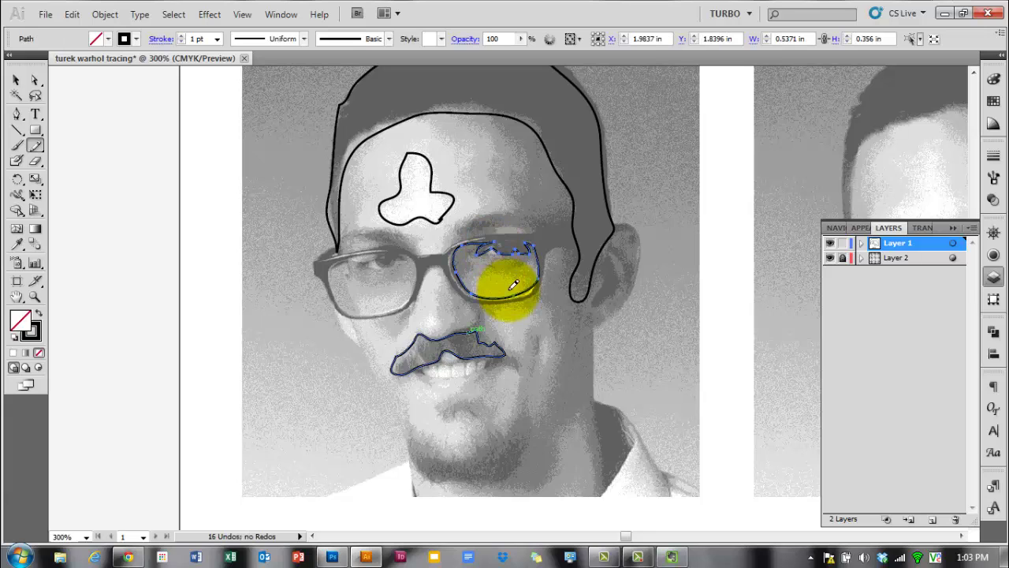
{"action": "left_click", "coordinate": [507, 276], "text": "ctrl"}
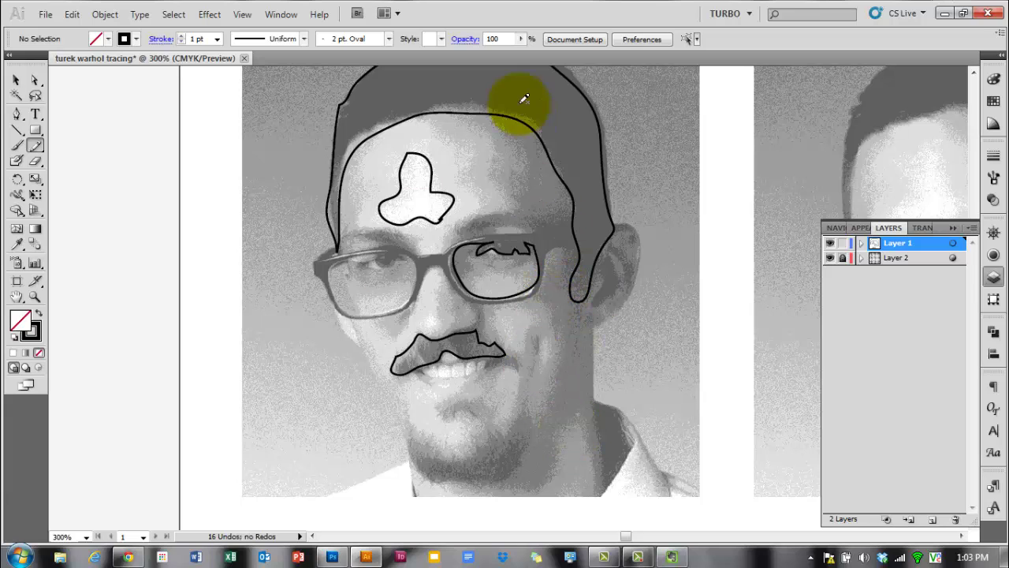
Step: Look over the pencil tracing and check the "Line tool only" example in the Warhol tracings slides in Chrome
{"action": "scroll", "coordinate": [541, 278], "scroll_direction": "up", "scroll_amount": 1}
{"action": "scroll", "coordinate": [534, 282], "scroll_direction": "up", "scroll_amount": 3}
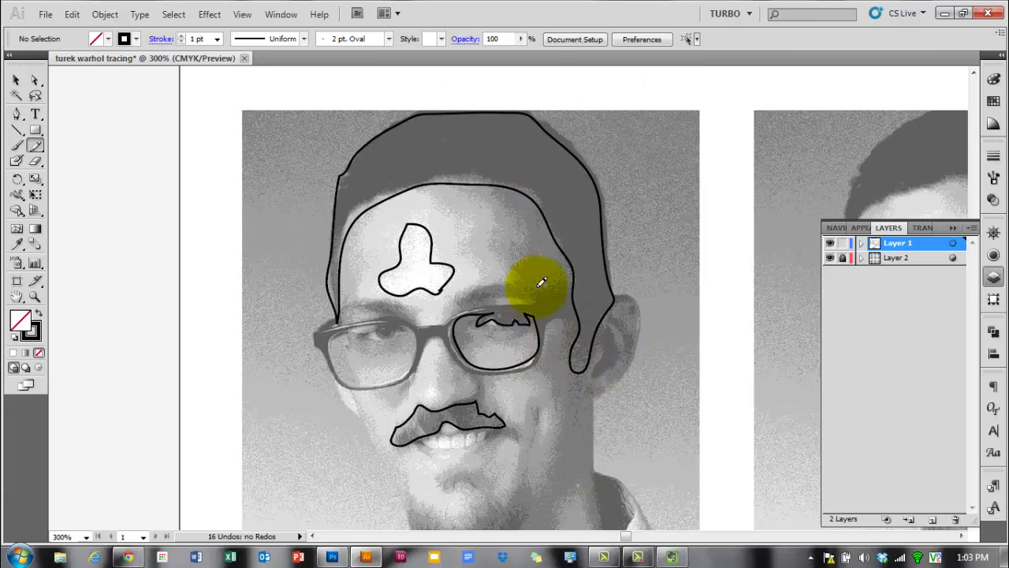
{"action": "scroll", "coordinate": [523, 288], "scroll_direction": "down", "scroll_amount": 4}
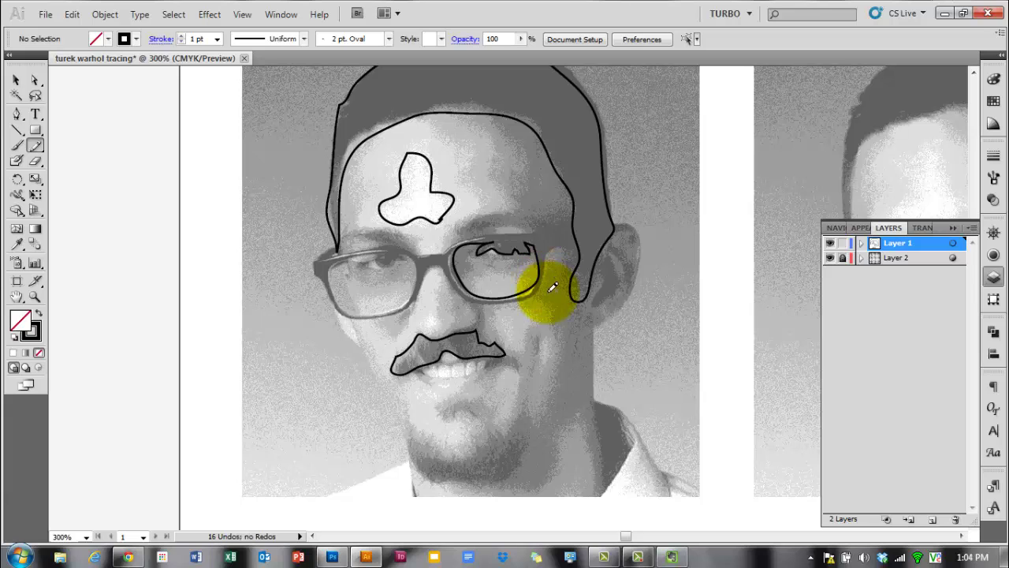
{"action": "scroll", "coordinate": [550, 287], "scroll_direction": "down", "scroll_amount": 2}
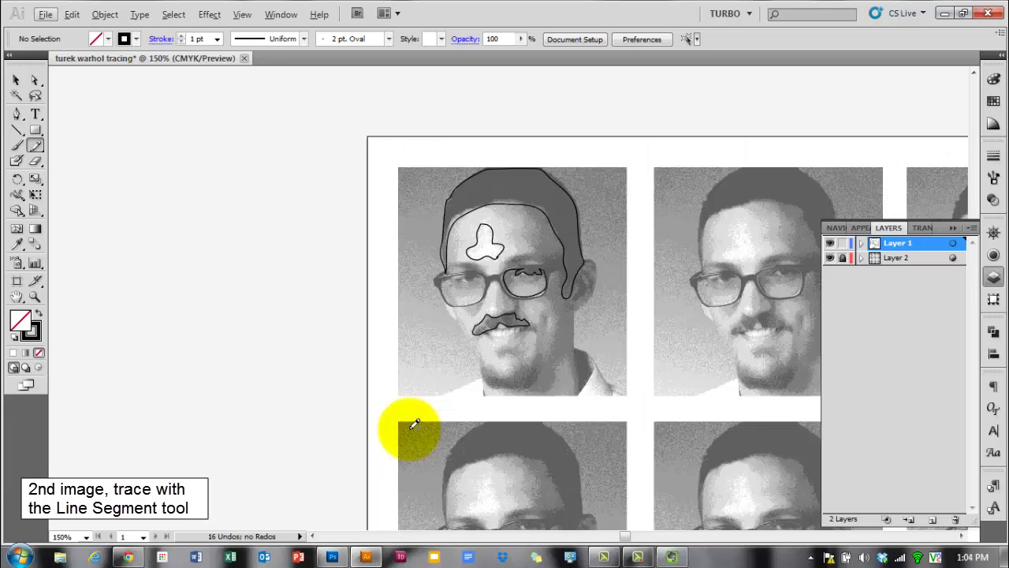
{"action": "left_click", "coordinate": [129, 555]}
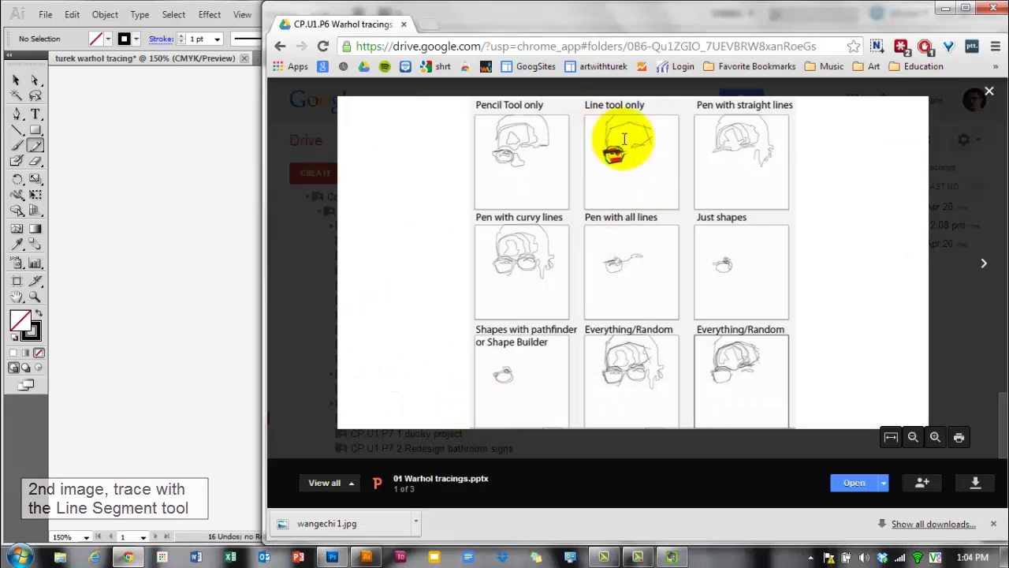
{"action": "left_click", "coordinate": [946, 8]}
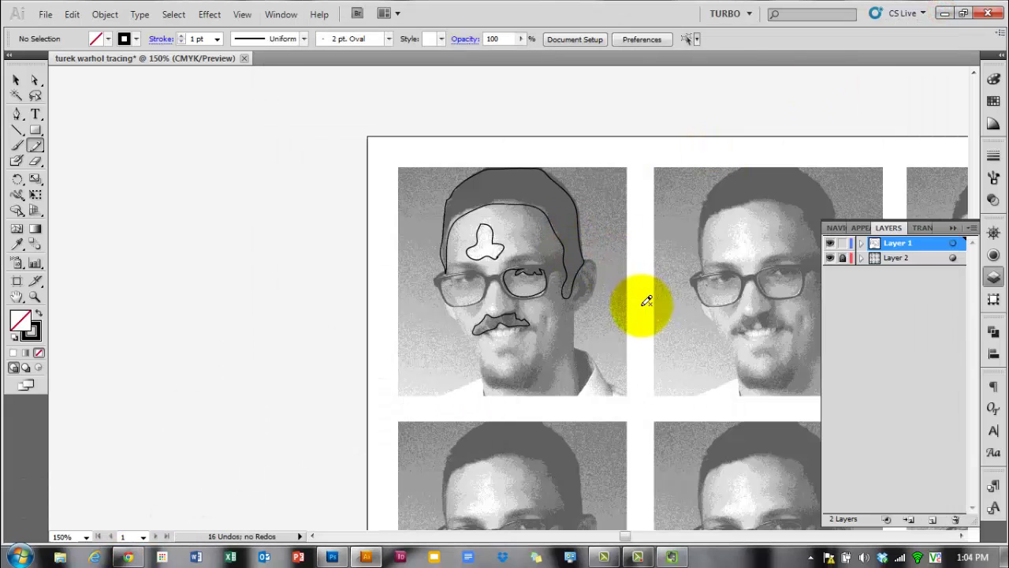
Step: Activate the Line Segment tool for the second headshot and detach the line tools as a floating palette
{"action": "key", "text": "space"}
{"action": "left_click_drag", "start_coordinate": [657, 309], "coordinate": [341, 306]}
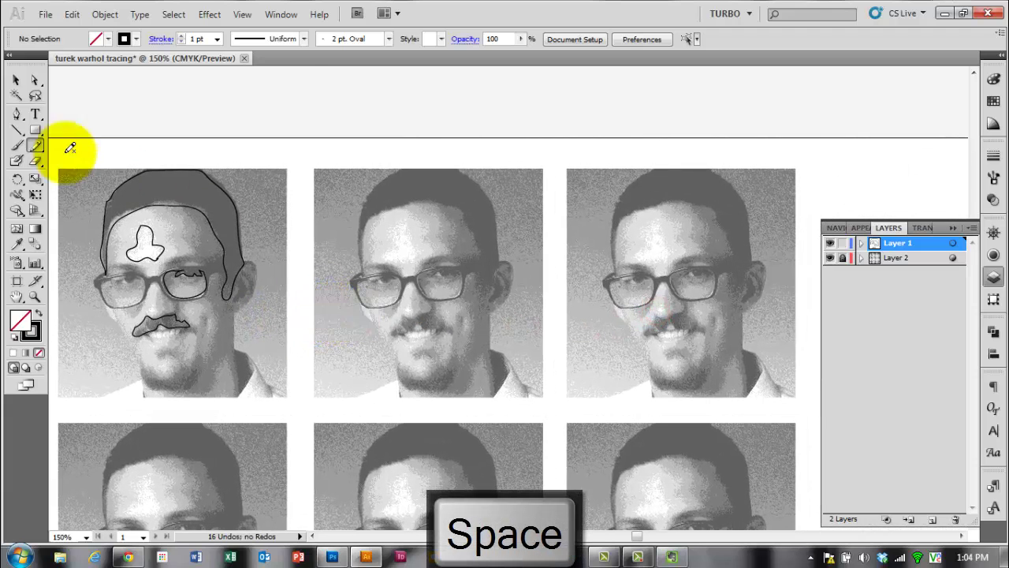
{"action": "left_click", "coordinate": [18, 134]}
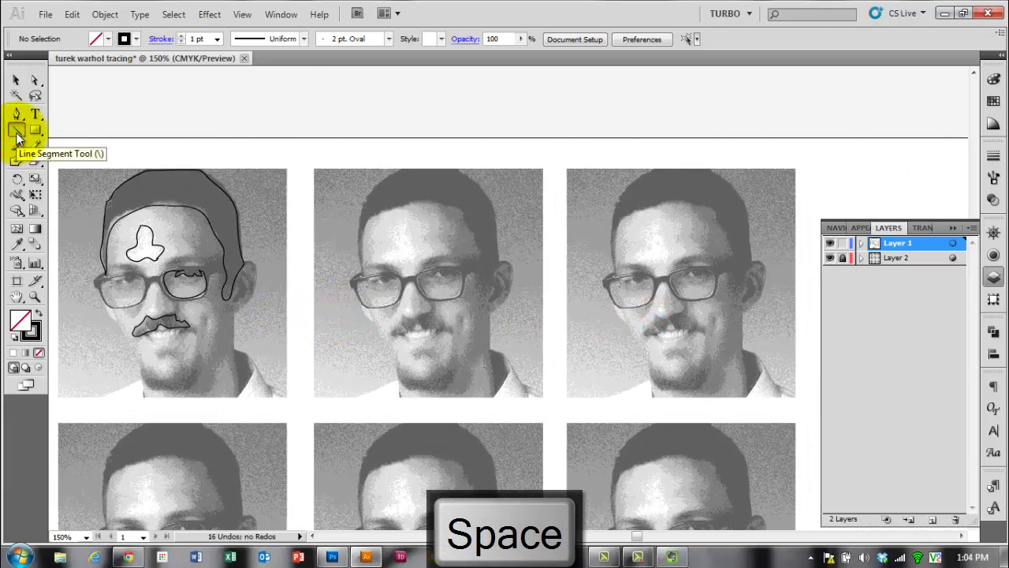
{"action": "scroll", "coordinate": [366, 225], "scroll_direction": "up", "scroll_amount": 1}
{"action": "scroll", "coordinate": [367, 225], "scroll_direction": "up", "scroll_amount": 1}
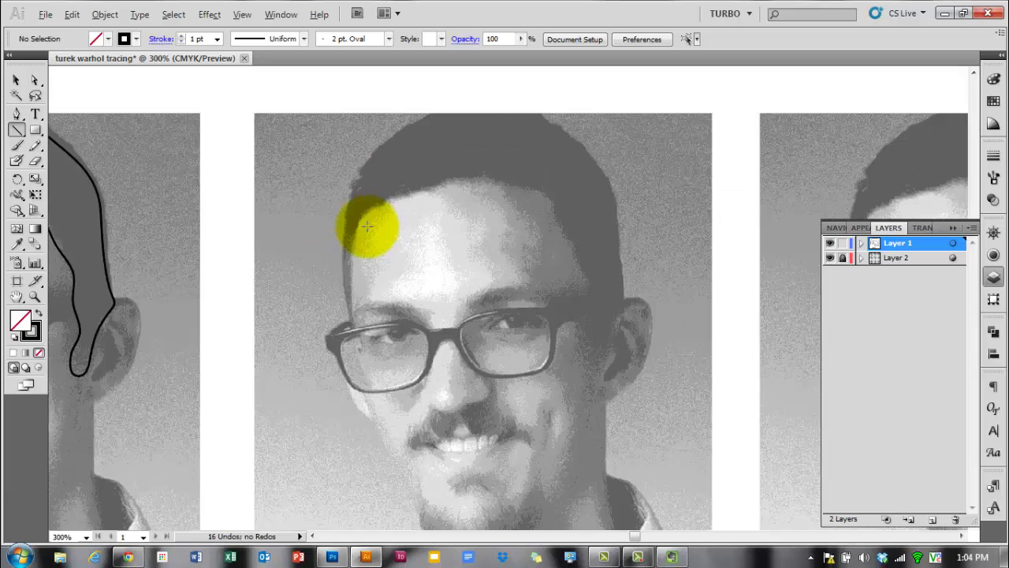
{"action": "scroll", "coordinate": [366, 225], "scroll_direction": "down", "scroll_amount": 1}
{"action": "left_click_drag", "start_coordinate": [372, 260], "coordinate": [401, 286]}
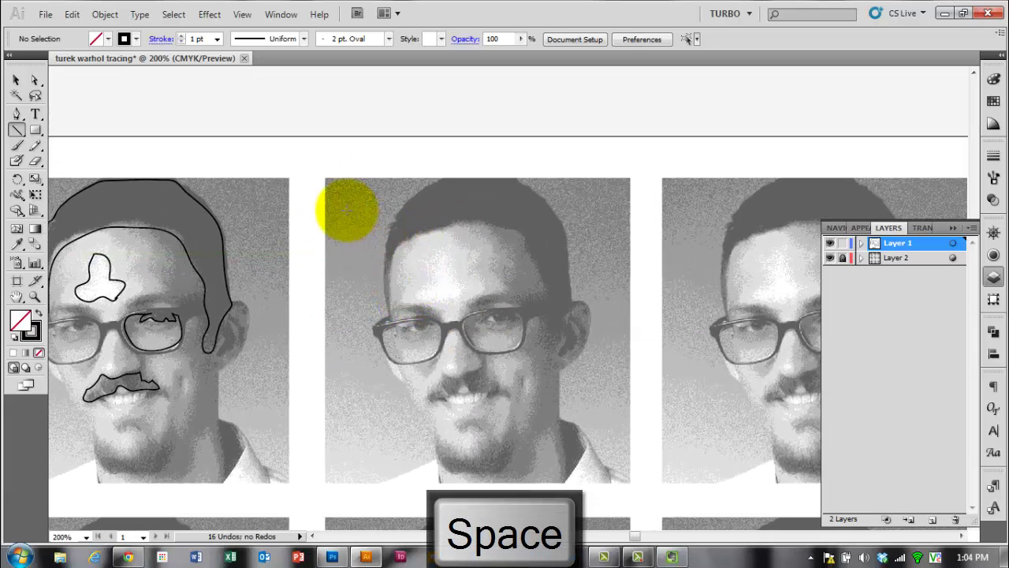
{"action": "left_click_drag", "start_coordinate": [21, 133], "coordinate": [136, 162]}
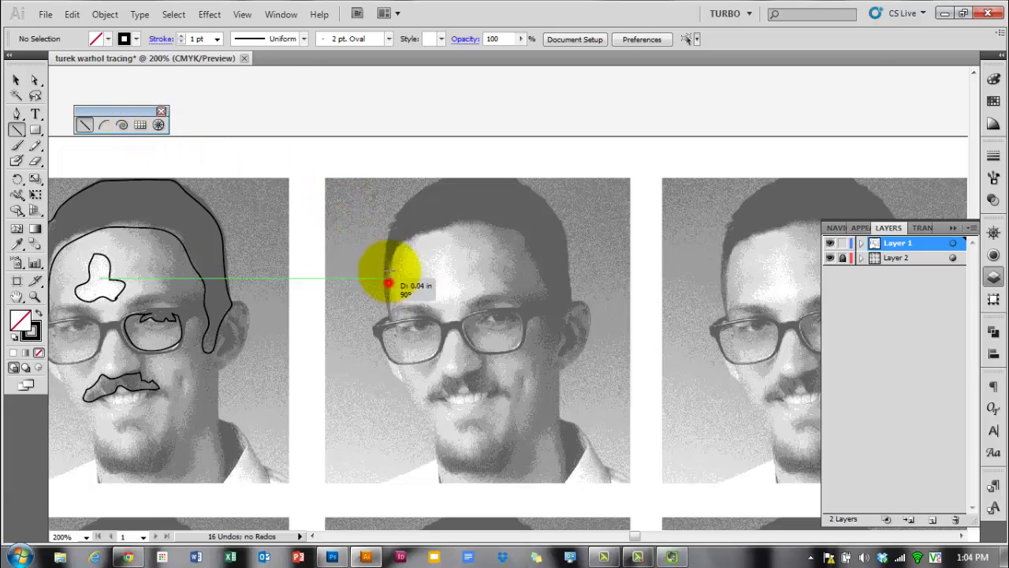
Step: Outline the second headshot's forehead with overlapping straight line segments along the hairline, temple and eyebrows
{"action": "left_click_drag", "start_coordinate": [386, 277], "coordinate": [456, 261]}
{"action": "scroll", "coordinate": [423, 317], "scroll_direction": "up", "scroll_amount": 3}
{"action": "scroll", "coordinate": [424, 317], "scroll_direction": "down", "scroll_amount": 1}
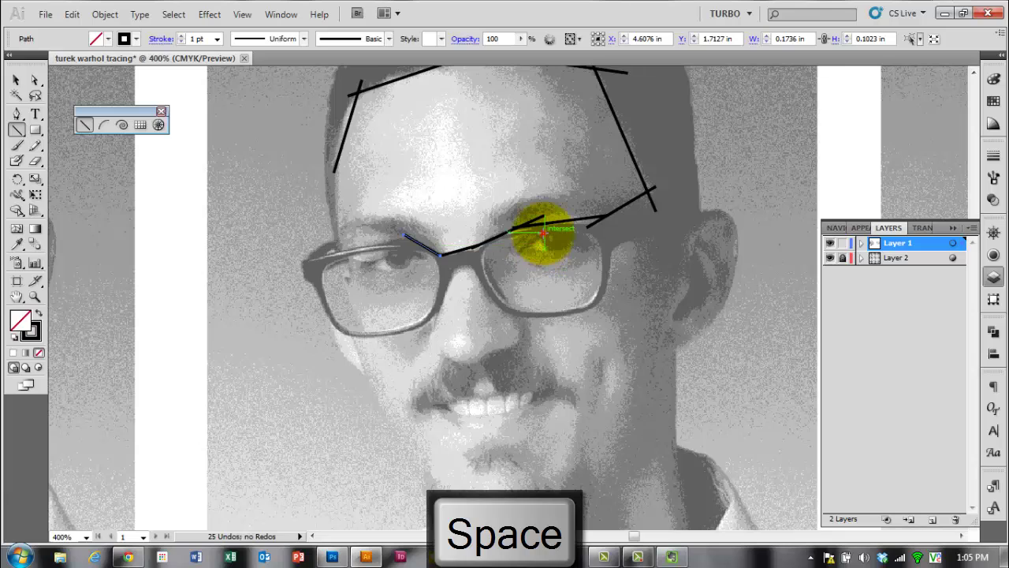
Step: Trace the eye behind the right lens and the lens's outer edge on the second portrait with straight line segments
{"action": "mouse_move", "coordinate": [543, 233]}
{"action": "left_mouse_down"}
{"action": "mouse_move", "coordinate": [517, 254]}
{"action": "mouse_move", "coordinate": [599, 242]}
{"action": "mouse_move", "coordinate": [543, 231]}
{"action": "left_mouse_up"}
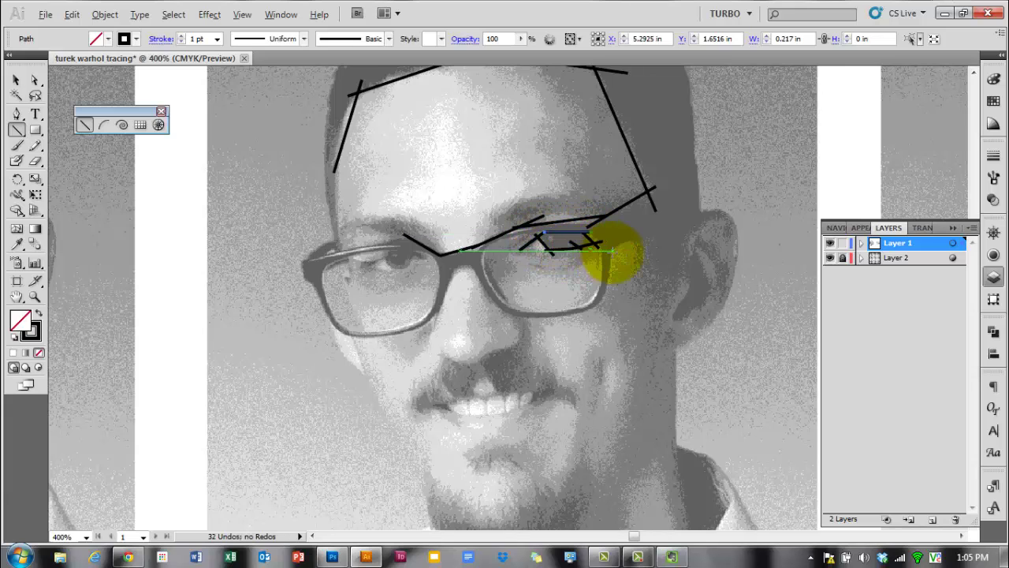
{"action": "left_click_drag", "start_coordinate": [617, 221], "coordinate": [607, 290]}
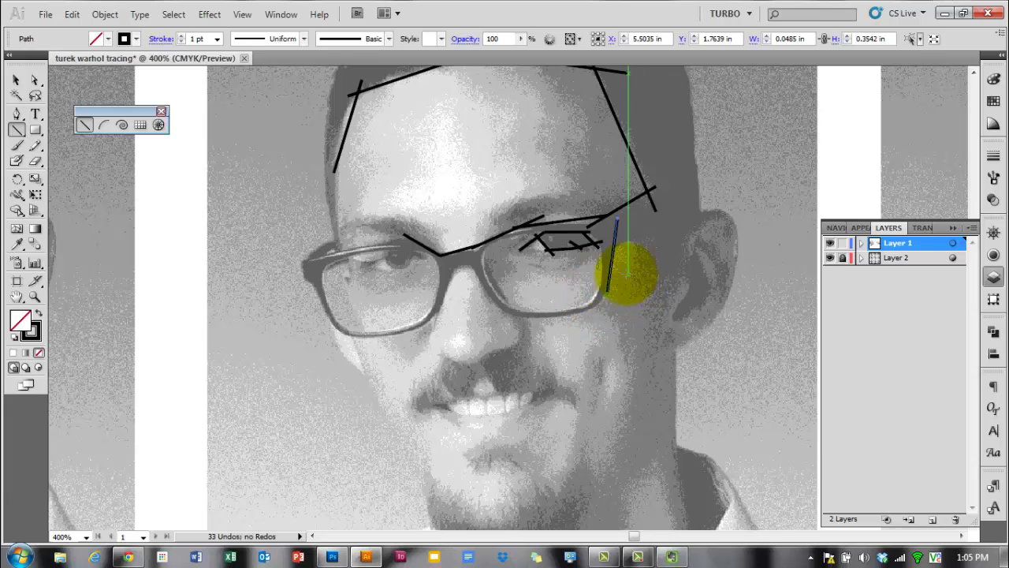
{"action": "scroll", "coordinate": [627, 273], "scroll_direction": "down", "scroll_amount": 1, "text": "alt"}
{"action": "key", "text": "space"}
{"action": "left_click_drag", "start_coordinate": [626, 271], "coordinate": [568, 257]}
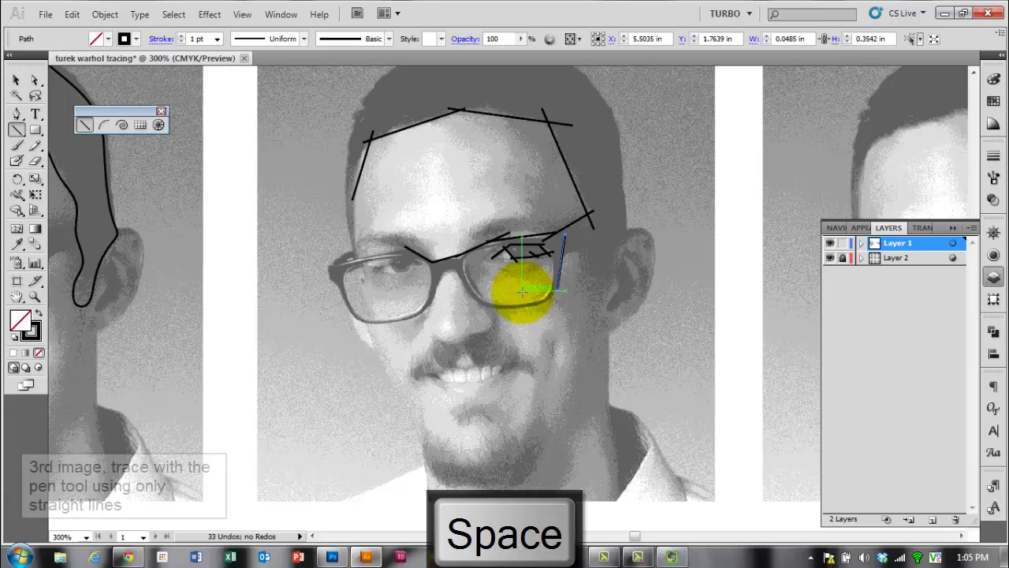
{"action": "scroll", "coordinate": [522, 292], "scroll_direction": "down", "scroll_amount": 1, "text": "alt"}
Step: Switch to Chrome, reopen 01 Warhol tracings.pptx and review its last slide with the nine tracing techniques, then return to Illustrator
{"action": "left_click", "coordinate": [127, 556]}
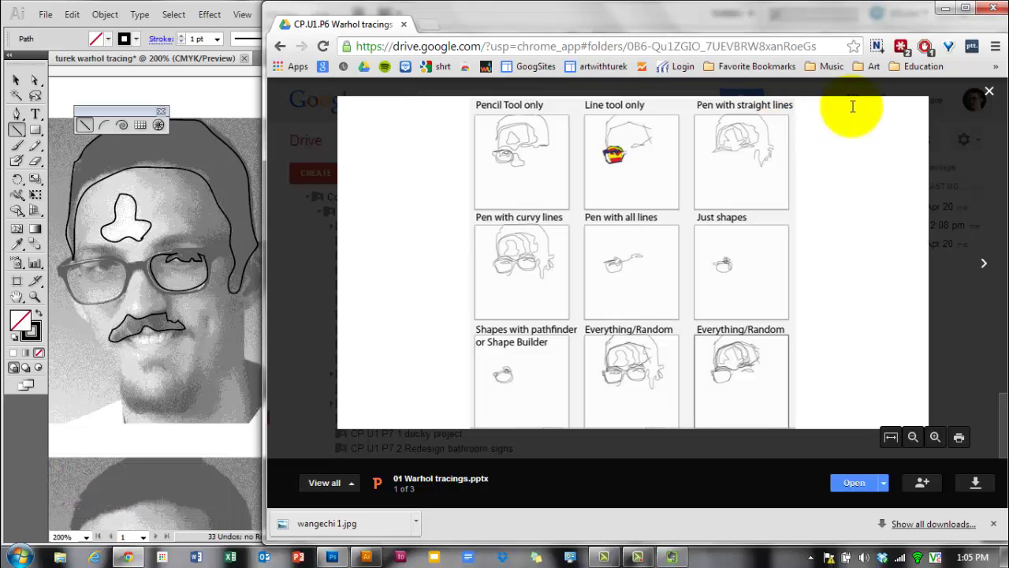
{"action": "left_click", "coordinate": [989, 91]}
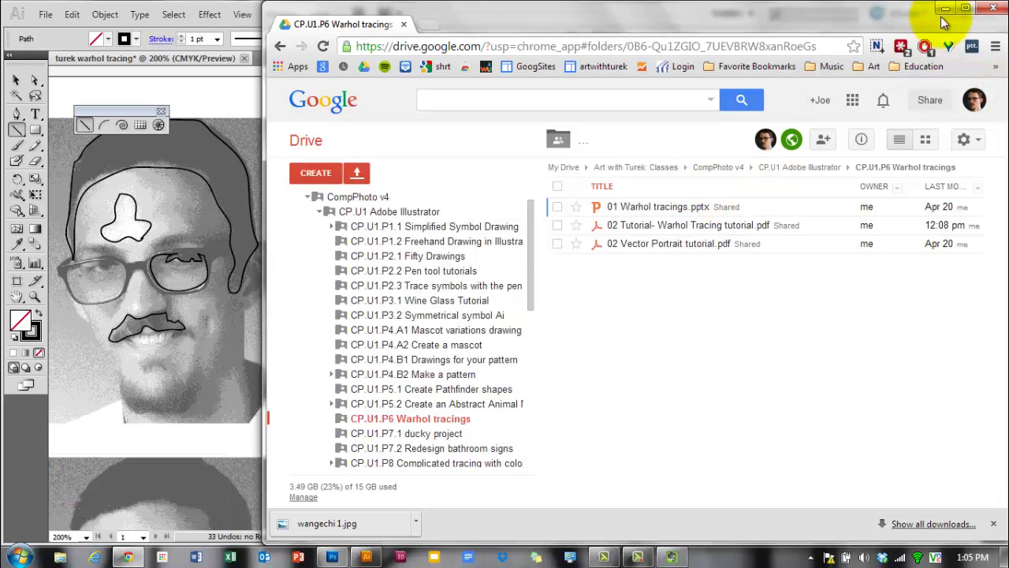
{"action": "left_click", "coordinate": [666, 207]}
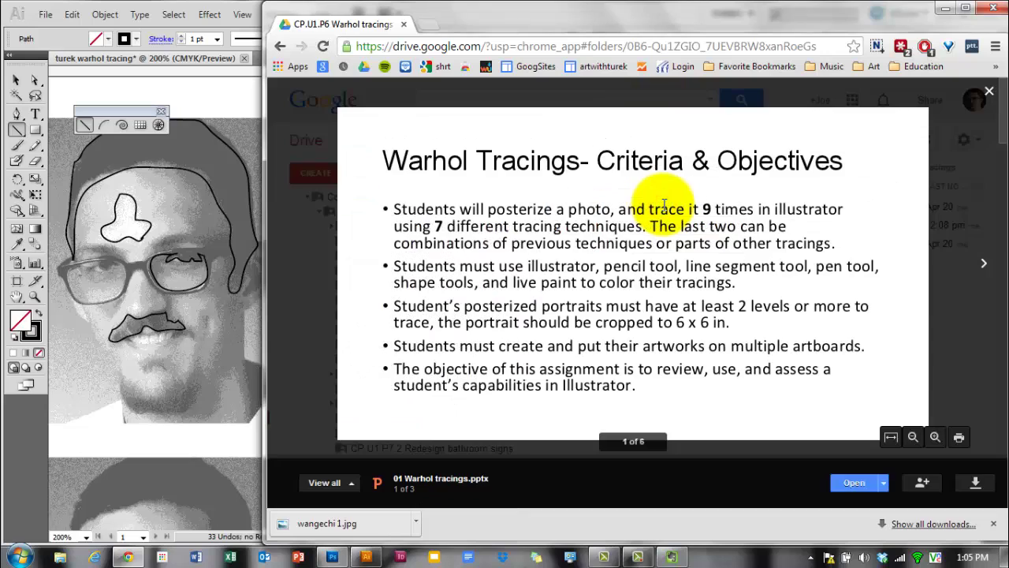
{"action": "scroll", "coordinate": [741, 252], "scroll_direction": "down", "scroll_amount": 10}
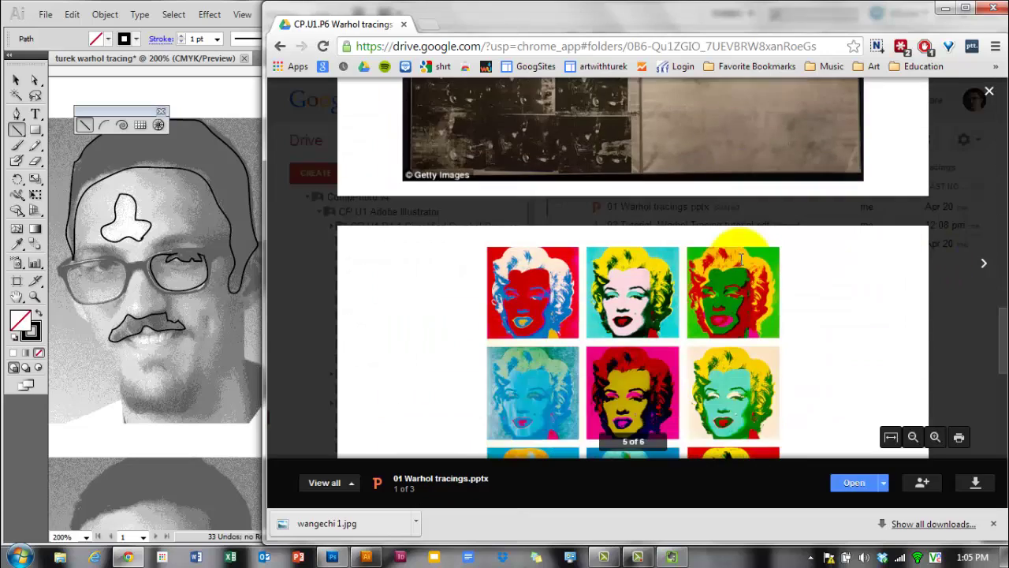
{"action": "scroll", "coordinate": [742, 256], "scroll_direction": "down", "scroll_amount": 5}
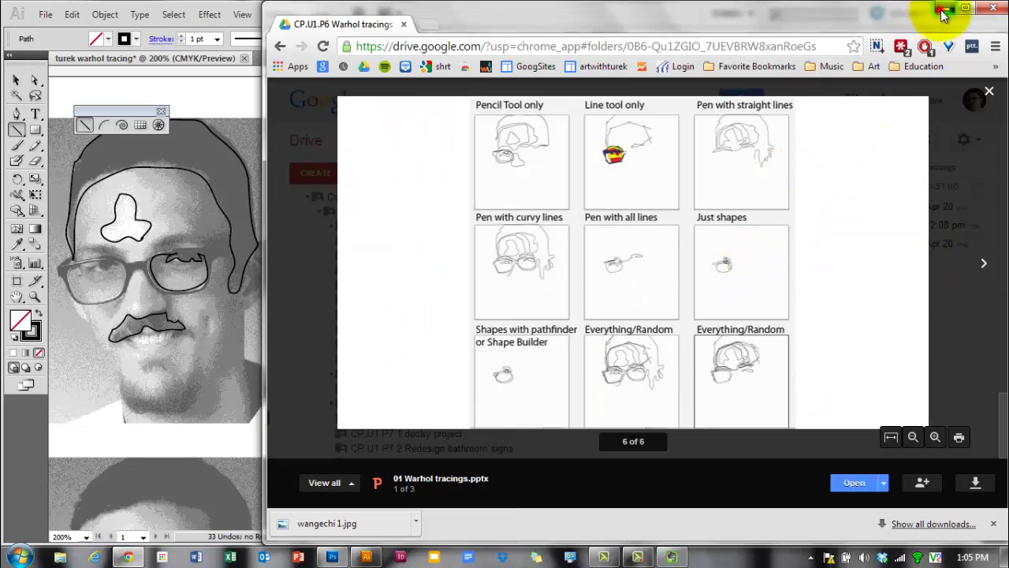
{"action": "left_click", "coordinate": [942, 10]}
Step: Trace the outer hair outline on the third portrait with straight Pen tool segments, from the left side of the glasses up over the crown
{"action": "left_click", "coordinate": [678, 269], "text": "ctrl"}
{"action": "key", "text": "space"}
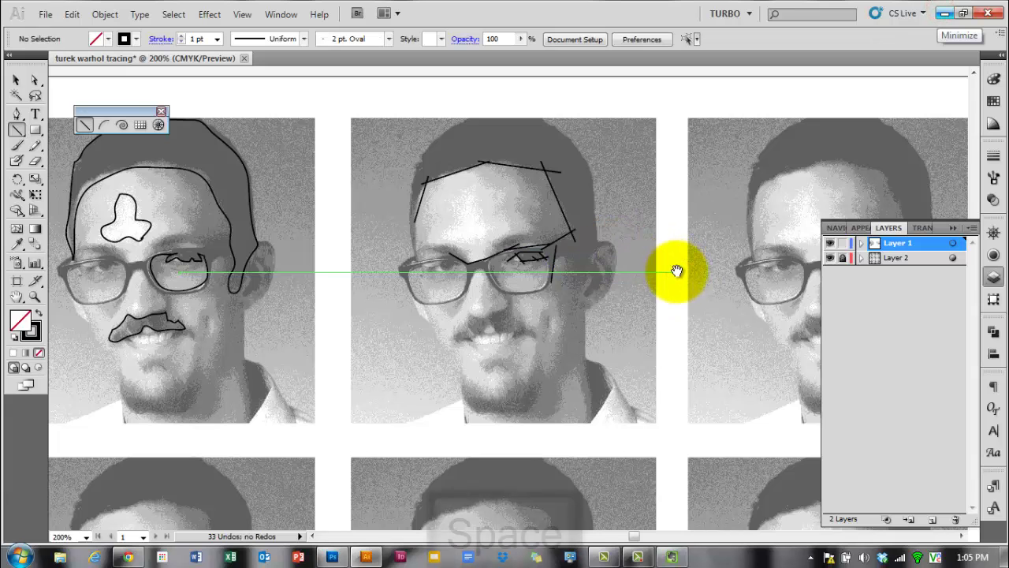
{"action": "left_click_drag", "start_coordinate": [677, 270], "coordinate": [518, 261]}
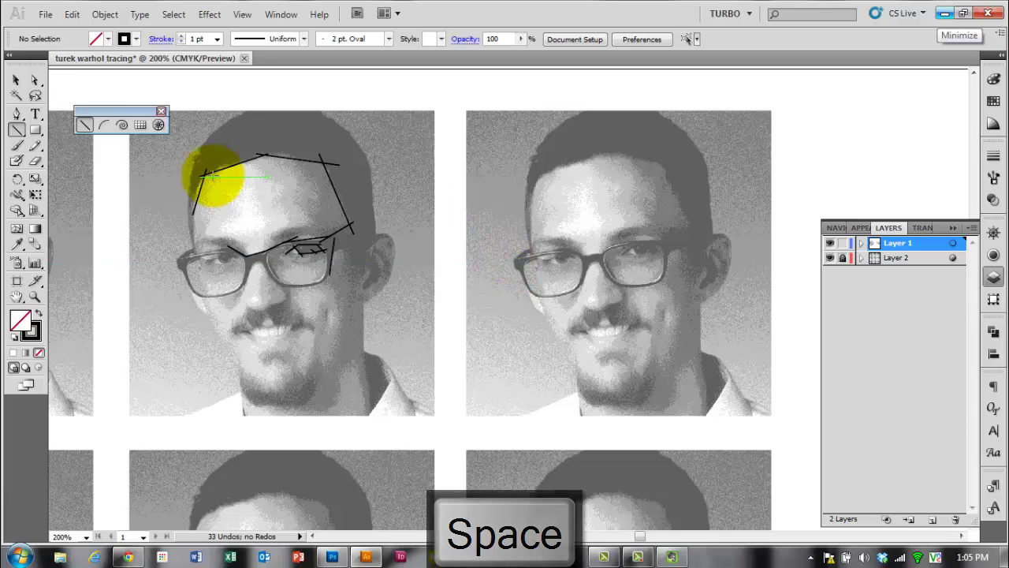
{"action": "left_click", "coordinate": [18, 117]}
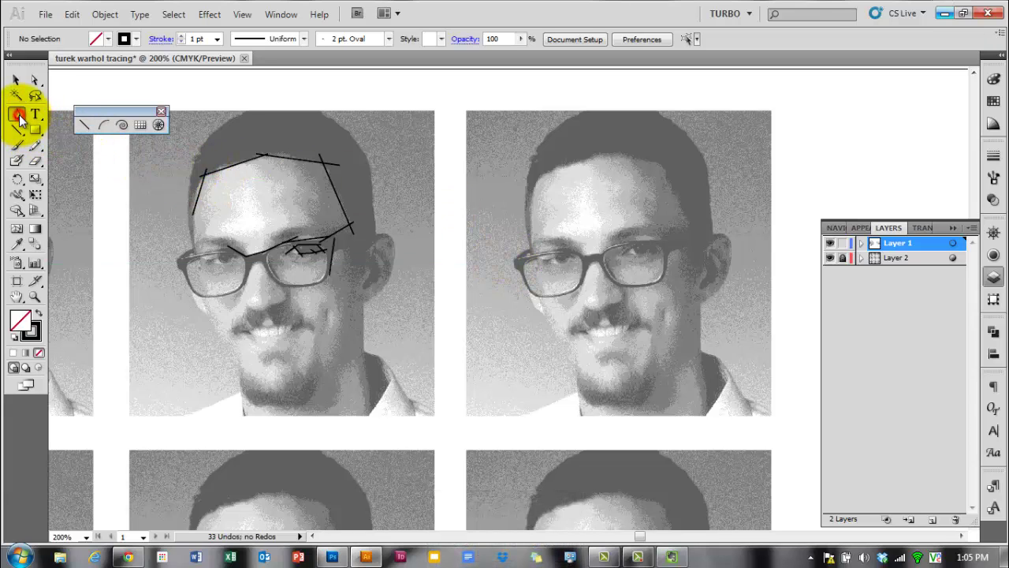
{"action": "left_click", "coordinate": [530, 254]}
{"action": "left_click", "coordinate": [527, 206]}
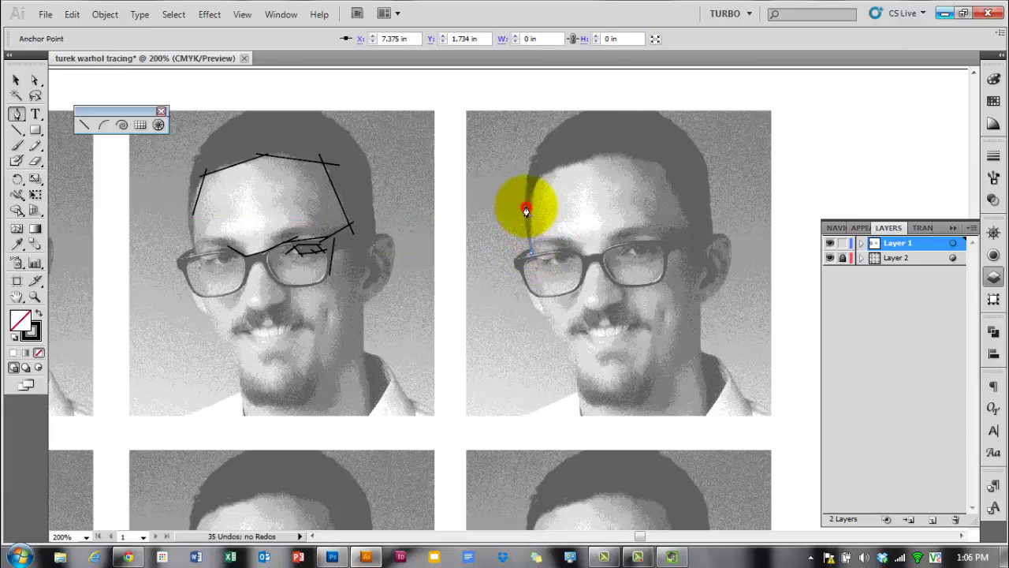
{"action": "left_click", "coordinate": [533, 160]}
{"action": "left_click", "coordinate": [537, 158], "text": "ctrl"}
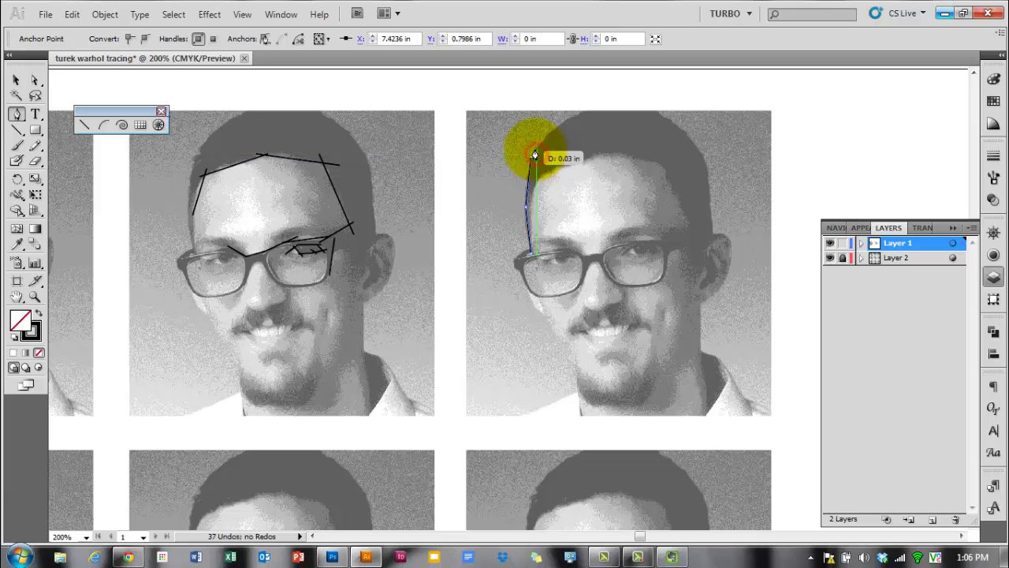
{"action": "left_click", "coordinate": [550, 129]}
{"action": "left_click_drag", "start_coordinate": [562, 119], "coordinate": [645, 247]}
Step: Continue the straight-line hair outline around the top of the ear and the sideburn to the glasses, and end the path there
{"action": "left_click", "coordinate": [725, 234]}
{"action": "left_click", "coordinate": [721, 228]}
{"action": "left_click", "coordinate": [710, 239]}
{"action": "left_click", "coordinate": [691, 283]}
{"action": "left_click", "coordinate": [688, 288], "text": "ctrl"}
{"action": "key", "text": "ctrl"}
{"action": "left_click", "coordinate": [637, 230], "text": "ctrl"}
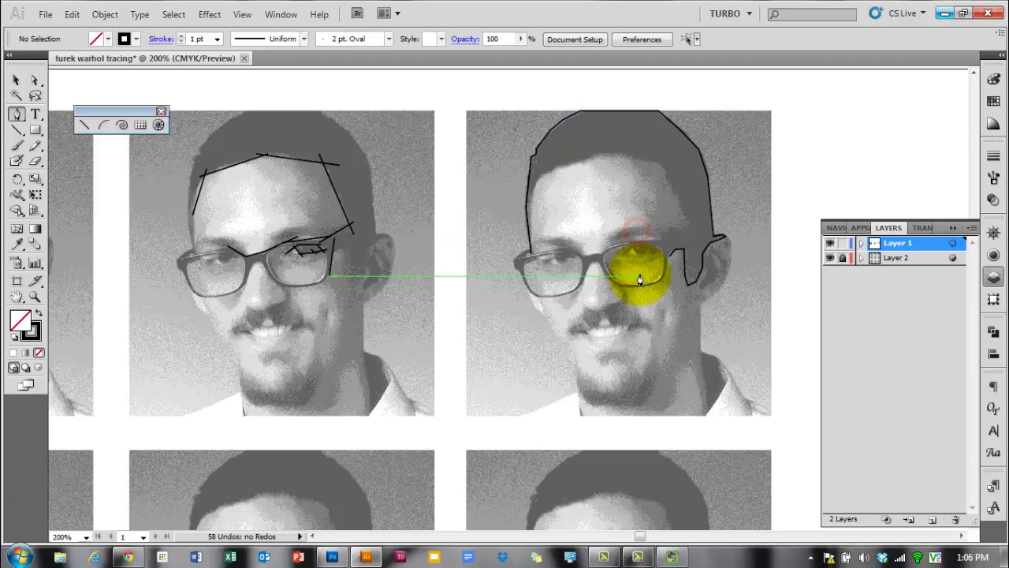
Step: Trace the bright highlight on the third portrait's forehead as a closed shape with straight Pen tool segments, and deselect it
{"action": "left_click", "coordinate": [635, 268], "text": "ctrl+space"}
{"action": "scroll", "coordinate": [665, 207], "scroll_direction": "up", "scroll_amount": 2}
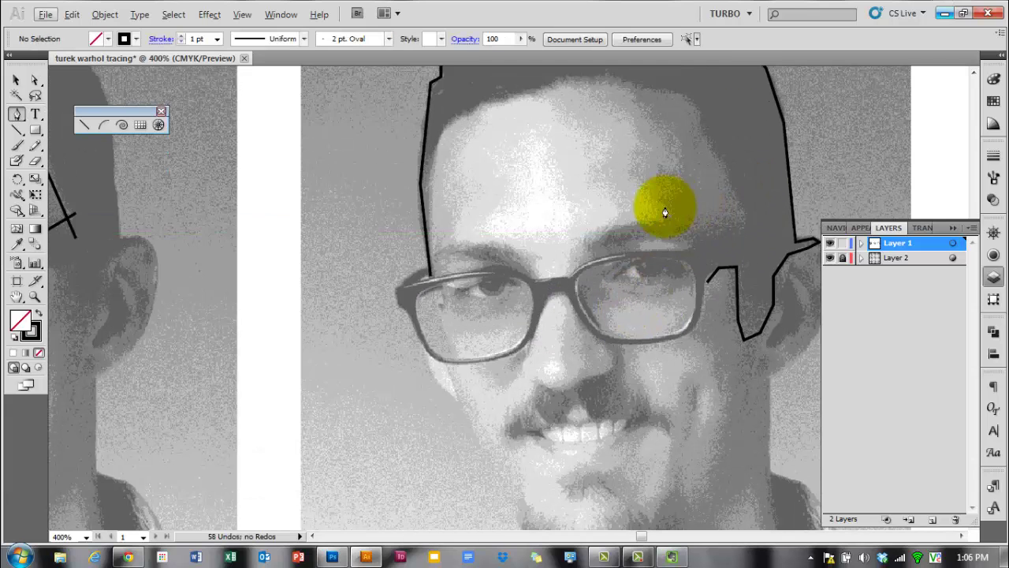
{"action": "left_click", "coordinate": [563, 263]}
{"action": "left_click", "coordinate": [578, 249]}
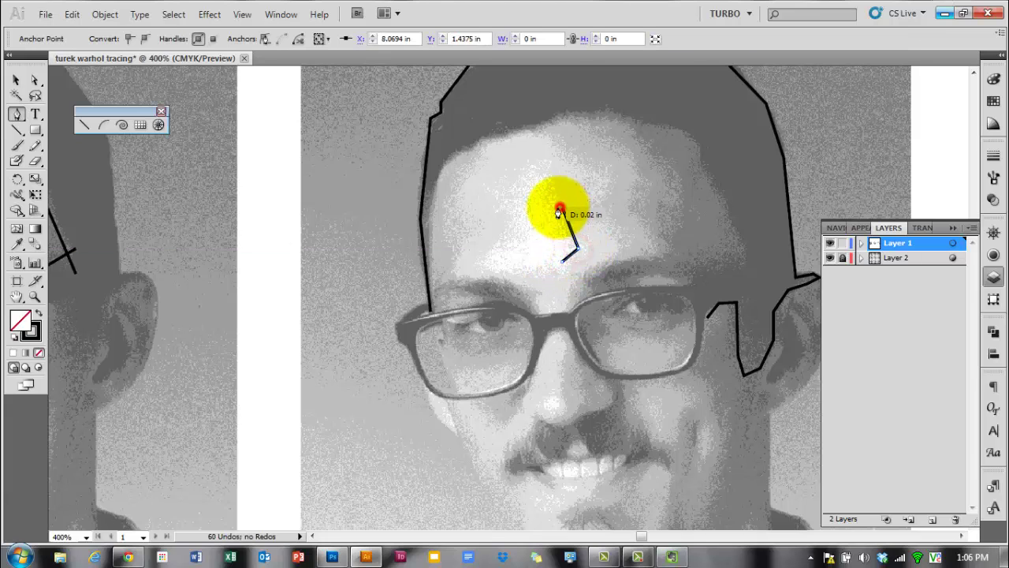
{"action": "left_click_drag", "start_coordinate": [546, 168], "coordinate": [508, 175]}
{"action": "left_click", "coordinate": [502, 221]}
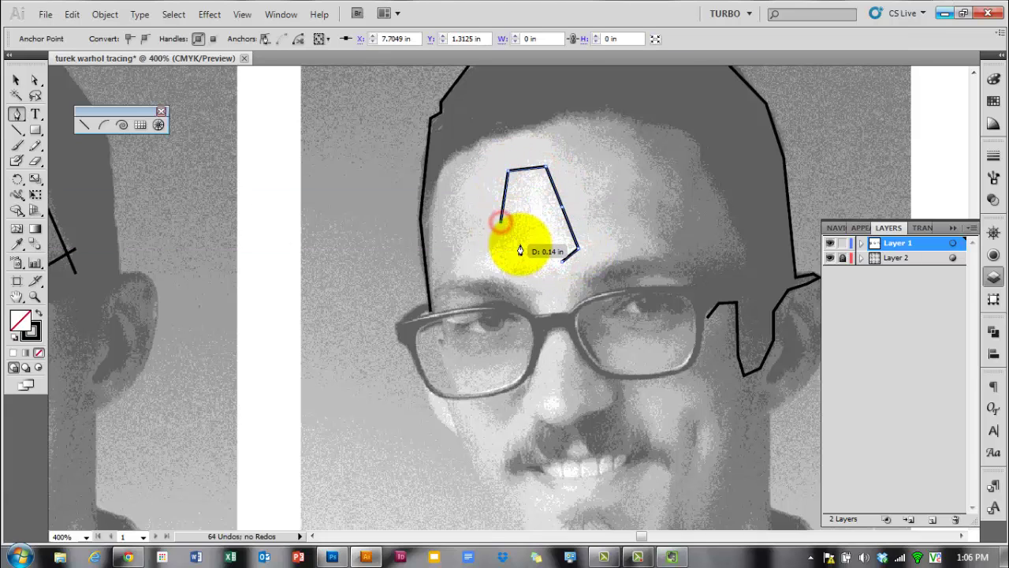
{"action": "left_click", "coordinate": [518, 245]}
{"action": "left_click_drag", "start_coordinate": [502, 251], "coordinate": [562, 269]}
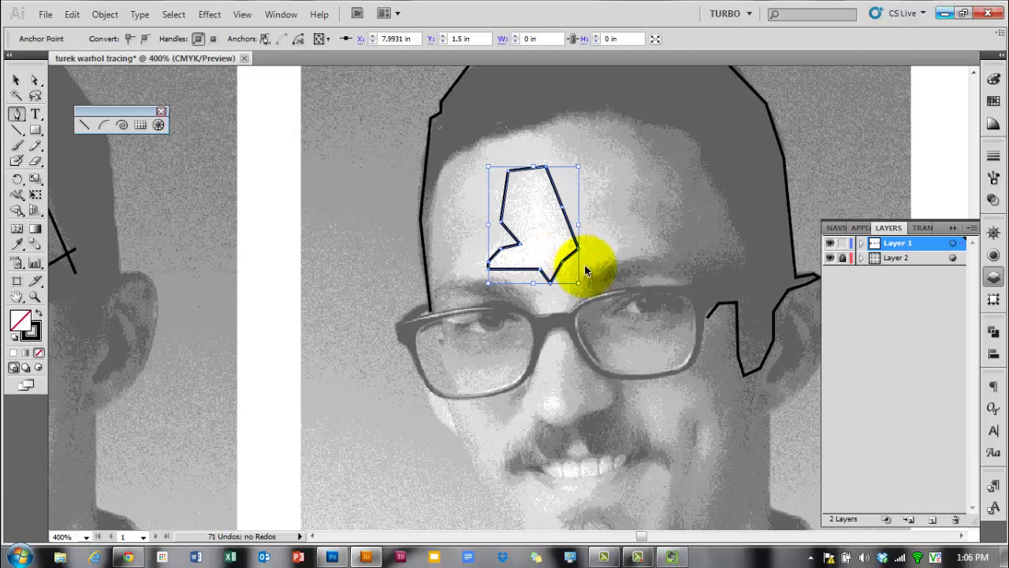
{"action": "left_click", "coordinate": [584, 267], "text": "ctrl"}
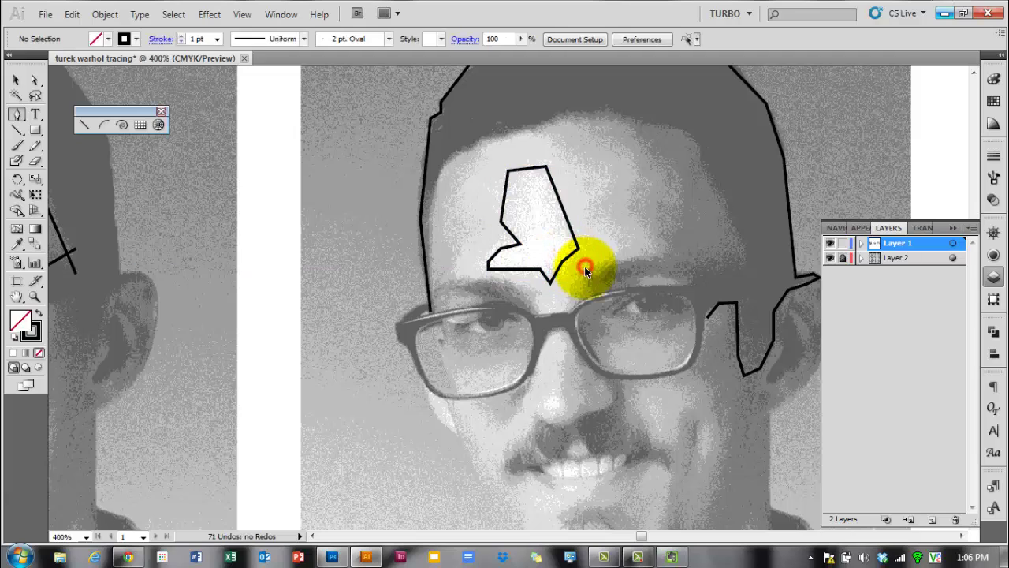
Step: Reselect the third portrait's hair outline and extend it from its open end by the glasses along the right lens's lower rim with straight segments
{"action": "left_click", "coordinate": [719, 333]}
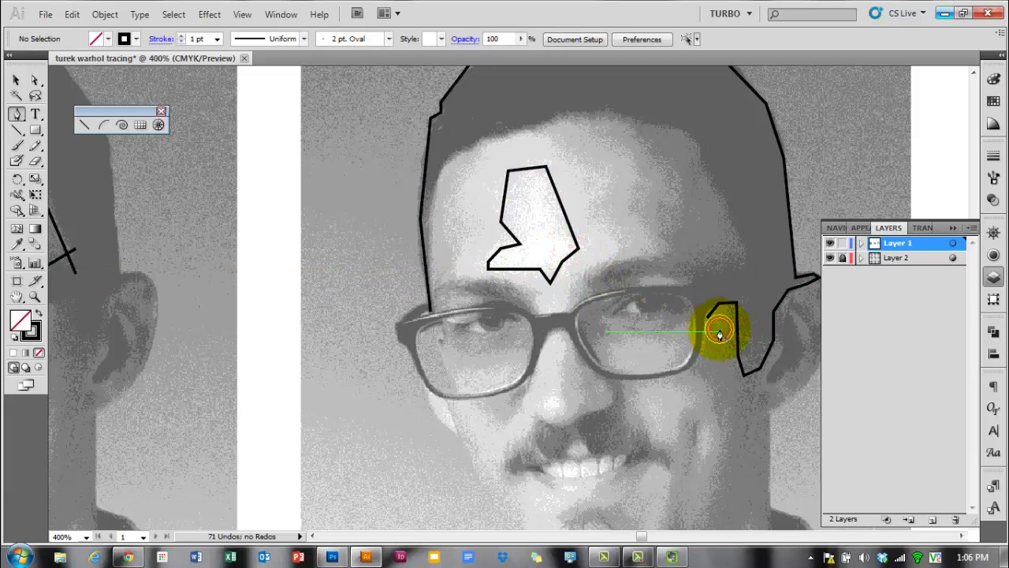
{"action": "left_click", "coordinate": [712, 302]}
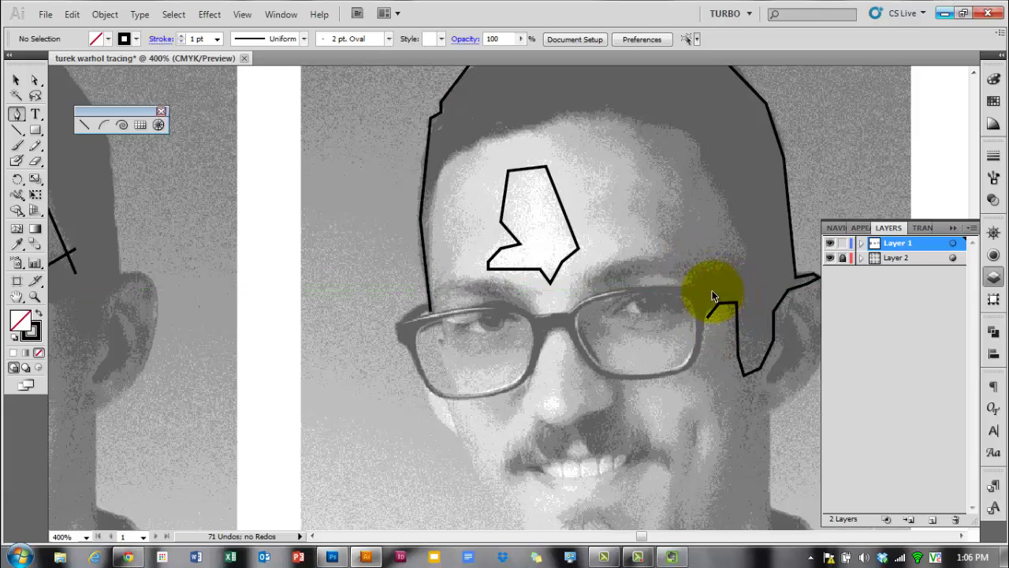
{"action": "left_click", "coordinate": [716, 306], "text": "ctrl"}
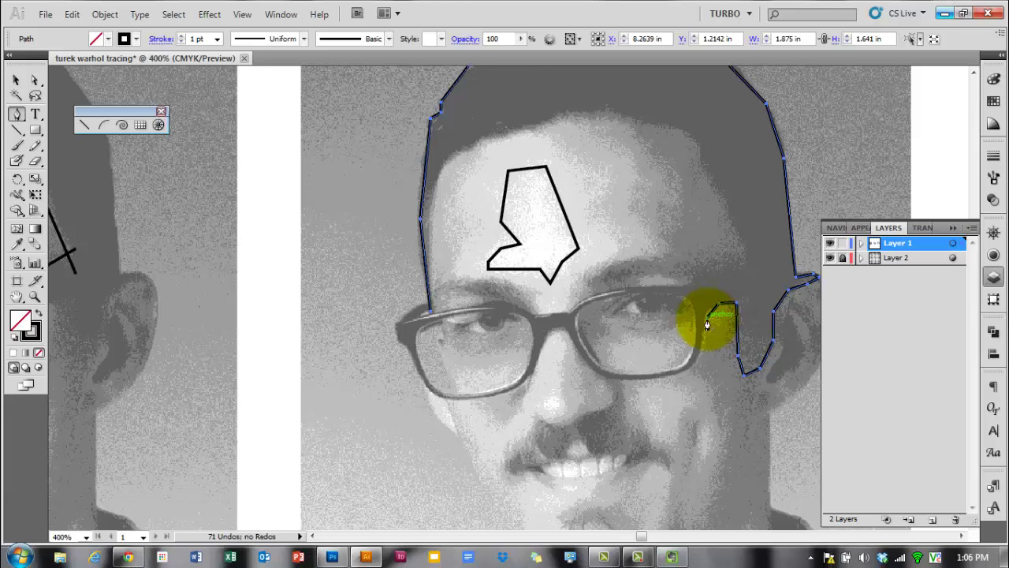
{"action": "left_click", "coordinate": [708, 321]}
{"action": "left_click_drag", "start_coordinate": [700, 348], "coordinate": [612, 385]}
{"action": "left_click", "coordinate": [686, 368]}
{"action": "left_click", "coordinate": [637, 351], "text": "ctrl"}
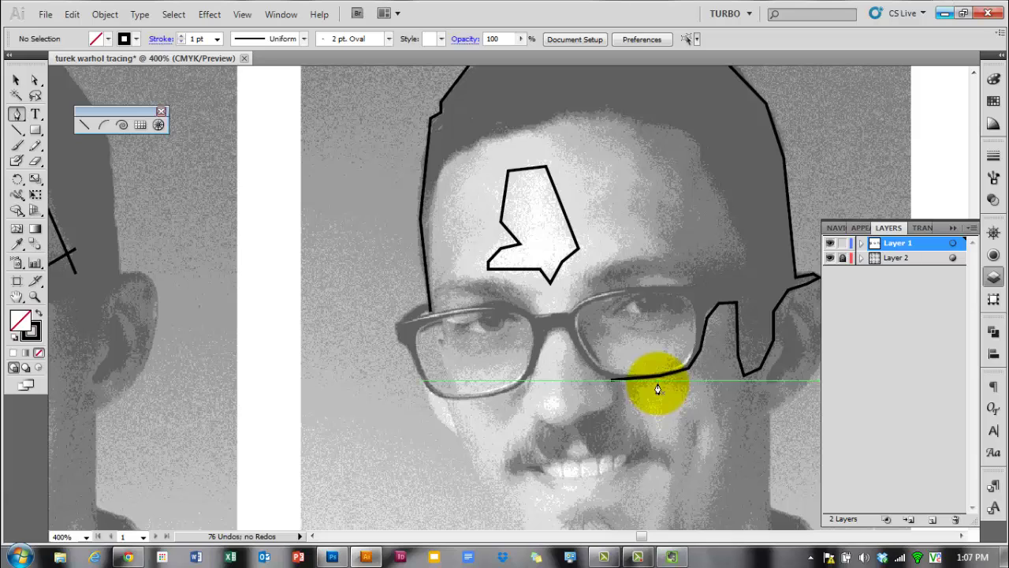
Step: Move anchor points on the right edge of the forehead highlight shape inward with the Direct Selection tool, and deselect the shape
{"action": "left_click", "coordinate": [37, 79]}
{"action": "left_click_drag", "start_coordinate": [581, 247], "coordinate": [563, 217]}
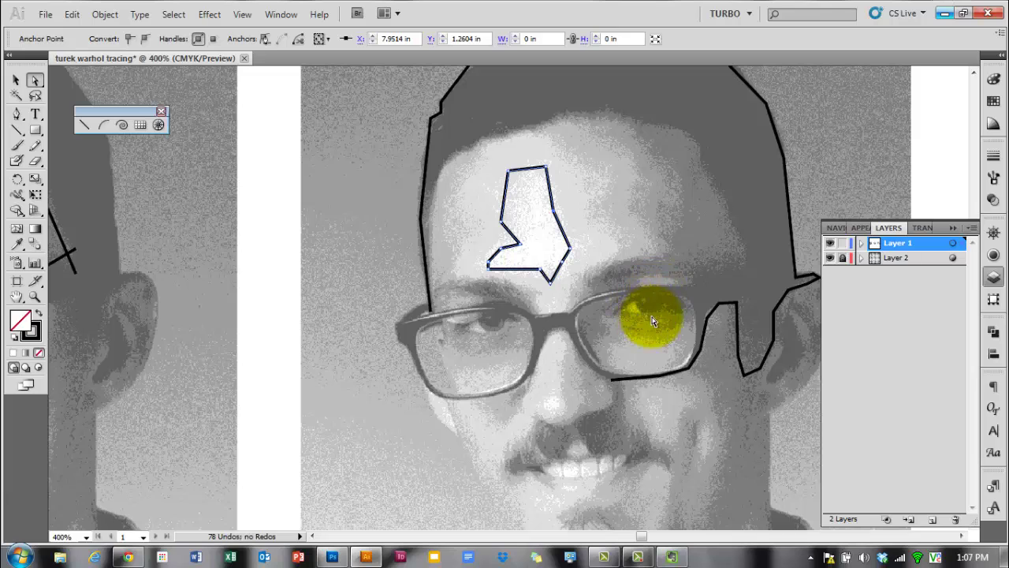
{"action": "scroll", "coordinate": [653, 317], "scroll_direction": "down", "scroll_amount": 1}
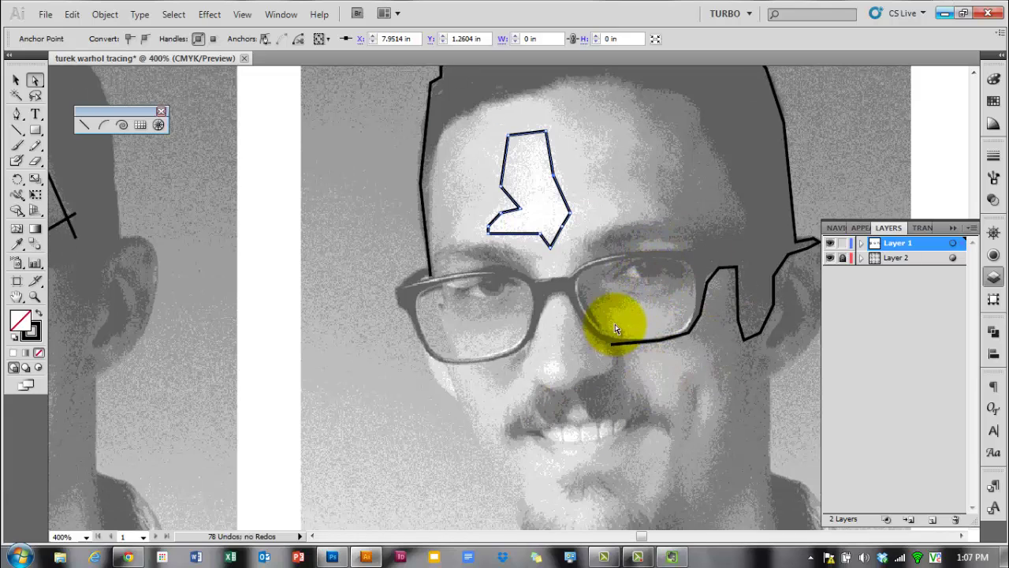
{"action": "left_click", "coordinate": [615, 325]}
Step: Switch to Chrome to check the fourth technique, Pen with curvy lines, on the example slide, and return to Illustrator
{"action": "scroll", "coordinate": [615, 325], "scroll_direction": "right", "scroll_amount": 2}
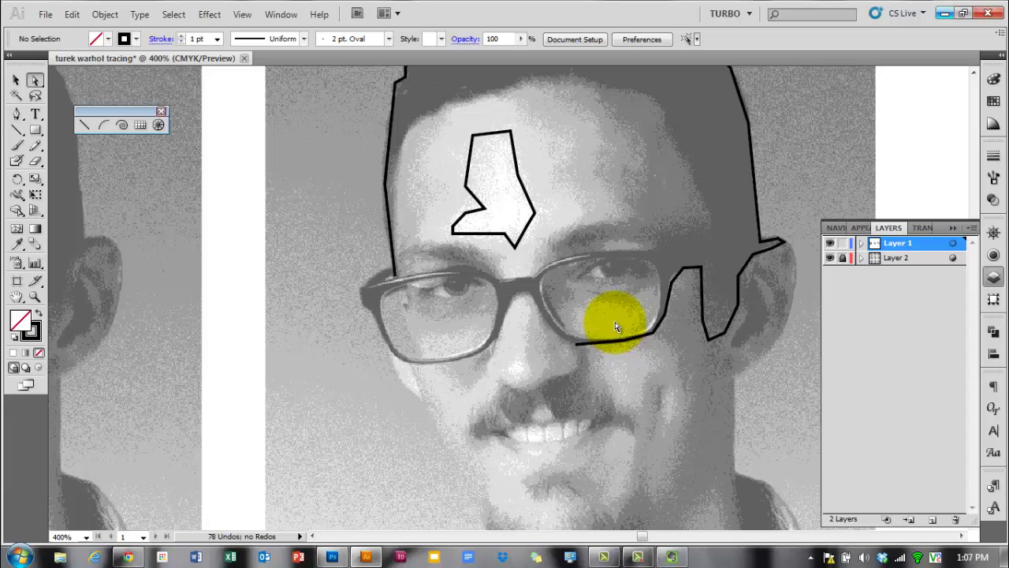
{"action": "scroll", "coordinate": [615, 326], "scroll_direction": "down", "scroll_amount": 3}
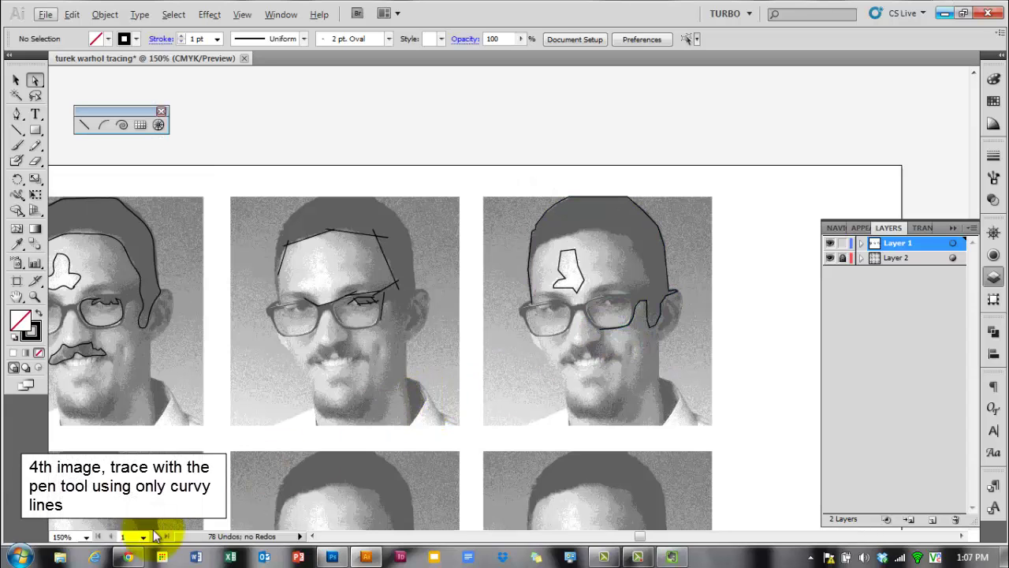
{"action": "left_click", "coordinate": [129, 558]}
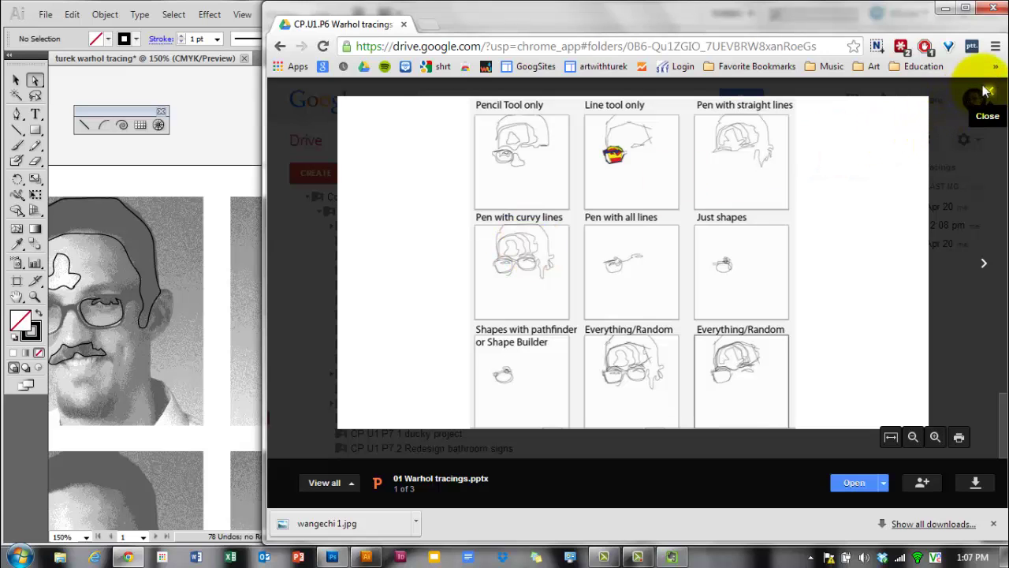
{"action": "left_click", "coordinate": [945, 9]}
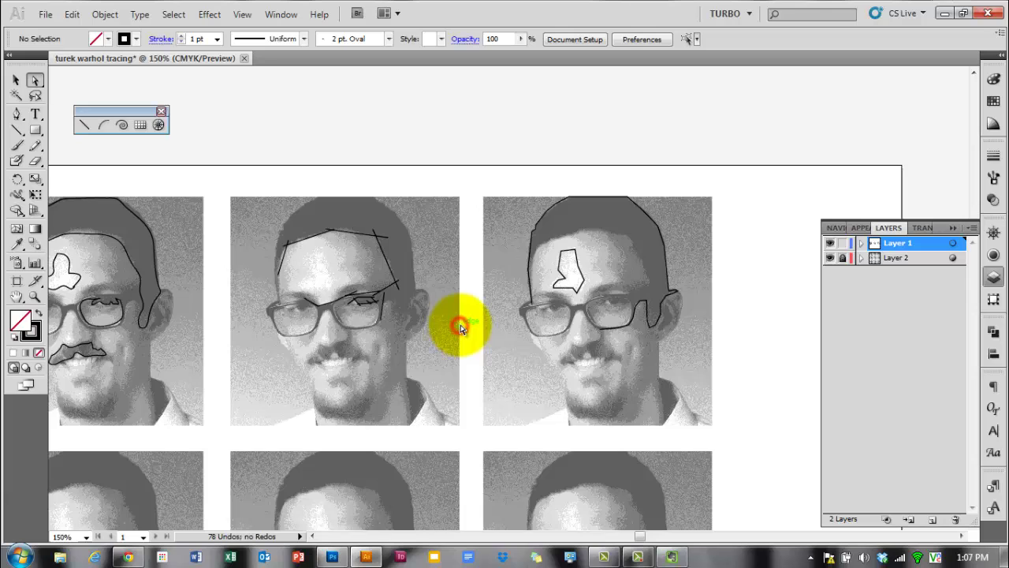
Step: Start tracing the fourth portrait's hair with curved Pen tool segments, from the left side of the glasses up the side of the head
{"action": "key", "text": "space"}
{"action": "left_click_drag", "start_coordinate": [459, 329], "coordinate": [744, 153]}
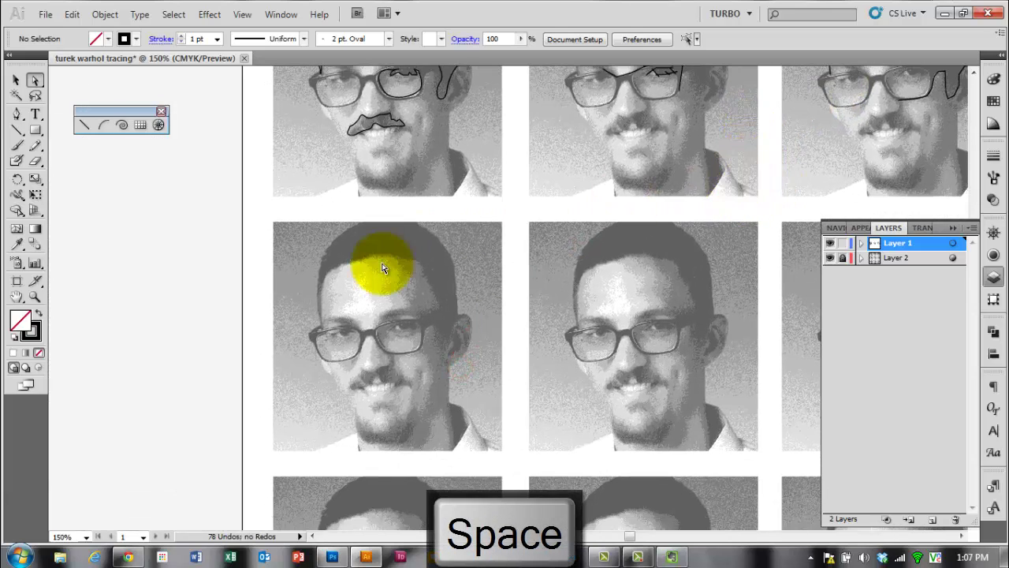
{"action": "left_click", "coordinate": [343, 287], "text": "ctrl"}
{"action": "left_click", "coordinate": [343, 287], "text": "ctrl"}
{"action": "left_click_drag", "start_coordinate": [347, 306], "coordinate": [361, 232]}
{"action": "left_click", "coordinate": [14, 115]}
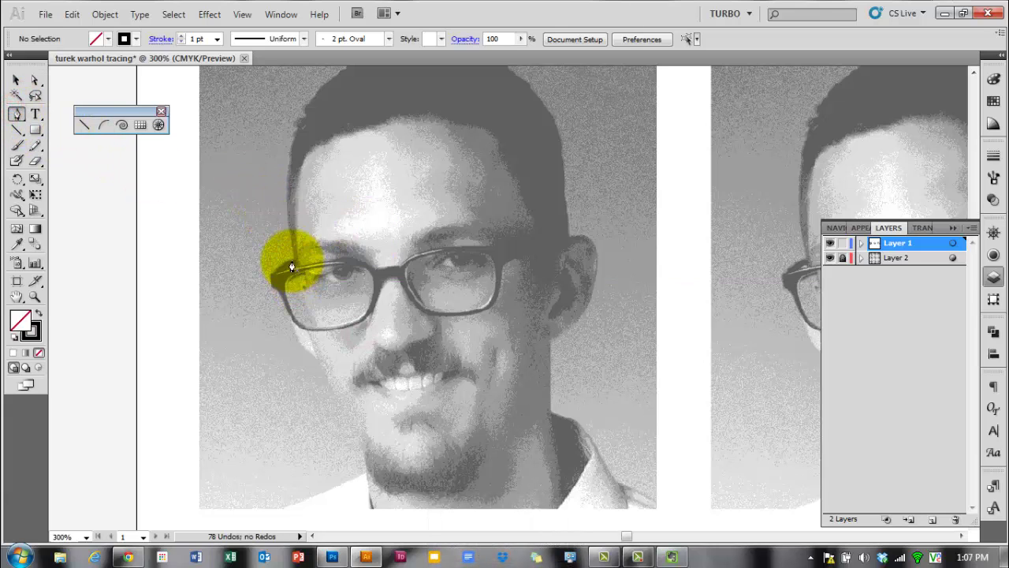
{"action": "left_click_drag", "start_coordinate": [290, 254], "coordinate": [307, 120]}
{"action": "scroll", "coordinate": [297, 122], "scroll_direction": "up", "scroll_amount": 2}
{"action": "left_click_drag", "start_coordinate": [307, 117], "coordinate": [324, 168]}
Step: Continue the fourth portrait's curved hair outline over the crown and onto the upper right side of the head
{"action": "key", "text": "space"}
{"action": "left_click_drag", "start_coordinate": [319, 168], "coordinate": [372, 129]}
{"action": "left_click_drag", "start_coordinate": [367, 132], "coordinate": [423, 106]}
{"action": "left_click_drag", "start_coordinate": [423, 104], "coordinate": [646, 108]}
{"action": "mouse_move", "coordinate": [647, 105]}
{"action": "left_mouse_down"}
{"action": "mouse_move", "coordinate": [665, 107]}
{"action": "mouse_move", "coordinate": [662, 120]}
{"action": "mouse_move", "coordinate": [669, 107]}
{"action": "mouse_move", "coordinate": [682, 135]}
{"action": "mouse_move", "coordinate": [732, 169]}
{"action": "mouse_move", "coordinate": [784, 253]}
{"action": "mouse_move", "coordinate": [749, 304]}
{"action": "mouse_move", "coordinate": [759, 318]}
{"action": "mouse_move", "coordinate": [712, 291]}
{"action": "mouse_move", "coordinate": [607, 296]}
{"action": "left_mouse_up"}
{"action": "left_click", "coordinate": [683, 131], "text": "ctrl"}
Step: Continue the fourth portrait's curved hair outline down the right side, around the ear's upper edge and inside the ear, and end the path
{"action": "key", "text": "space"}
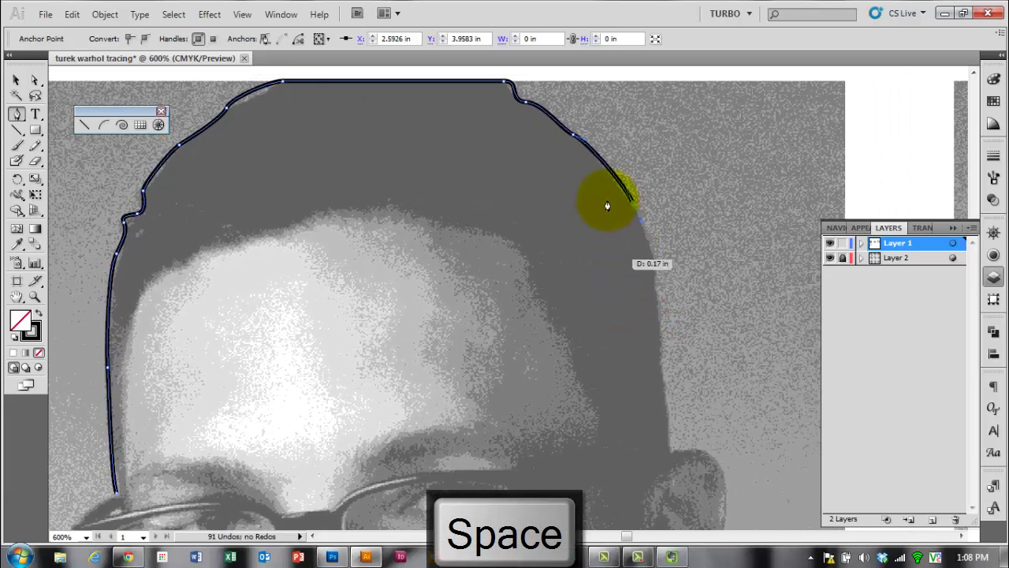
{"action": "left_click_drag", "start_coordinate": [653, 356], "coordinate": [626, 313]}
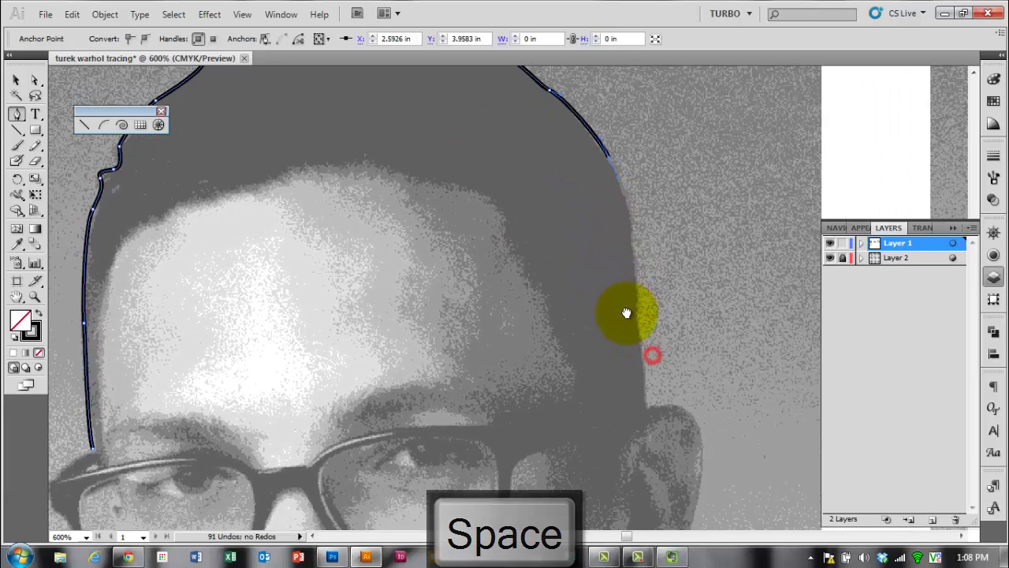
{"action": "mouse_move", "coordinate": [636, 234]}
{"action": "left_mouse_down"}
{"action": "mouse_move", "coordinate": [642, 243]}
{"action": "mouse_move", "coordinate": [632, 249]}
{"action": "left_mouse_up"}
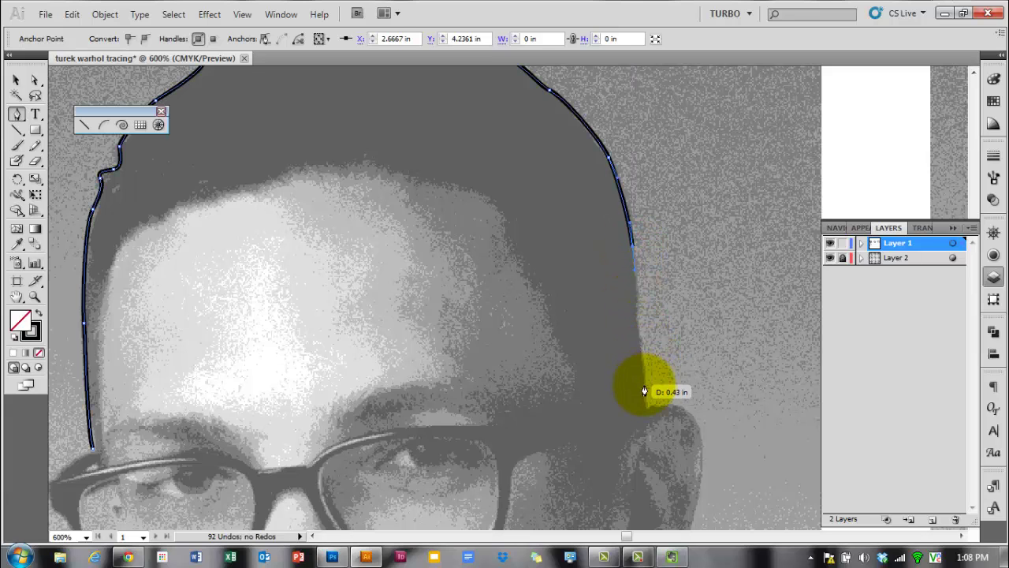
{"action": "mouse_move", "coordinate": [645, 384]}
{"action": "left_mouse_down"}
{"action": "mouse_move", "coordinate": [639, 410]}
{"action": "mouse_move", "coordinate": [560, 292]}
{"action": "mouse_move", "coordinate": [597, 289]}
{"action": "mouse_move", "coordinate": [594, 309]}
{"action": "mouse_move", "coordinate": [545, 342]}
{"action": "mouse_move", "coordinate": [544, 383]}
{"action": "left_mouse_up"}
{"action": "left_click", "coordinate": [585, 306], "text": "ctrl"}
{"action": "left_click", "coordinate": [570, 300], "text": "ctrl"}
{"action": "left_click_drag", "start_coordinate": [535, 389], "coordinate": [518, 405]}
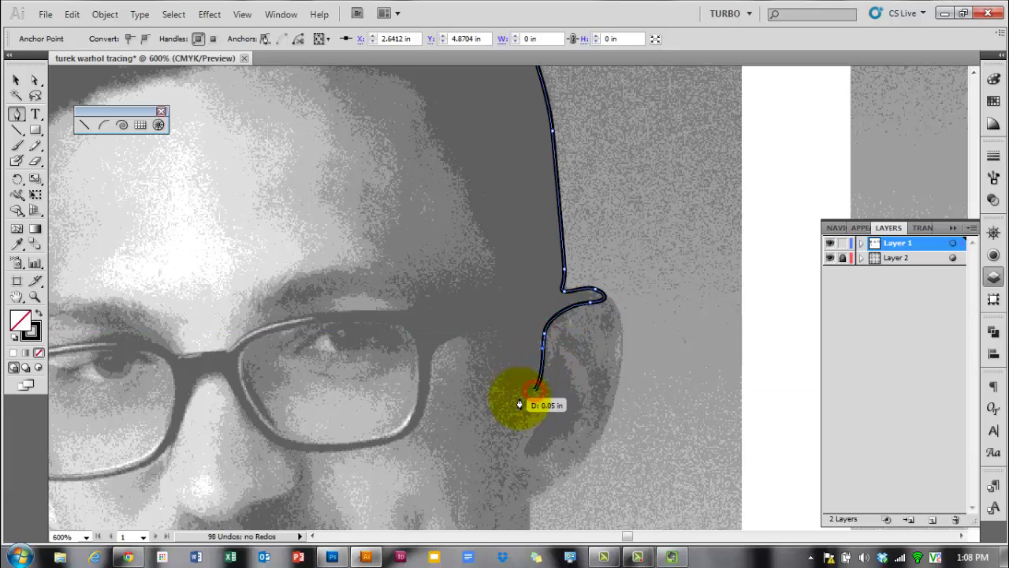
{"action": "left_click", "coordinate": [510, 347], "text": "ctrl"}
{"action": "scroll", "coordinate": [510, 348], "scroll_direction": "down", "scroll_amount": 2}
{"action": "key", "text": "space"}
{"action": "left_click_drag", "start_coordinate": [480, 354], "coordinate": [550, 368]}
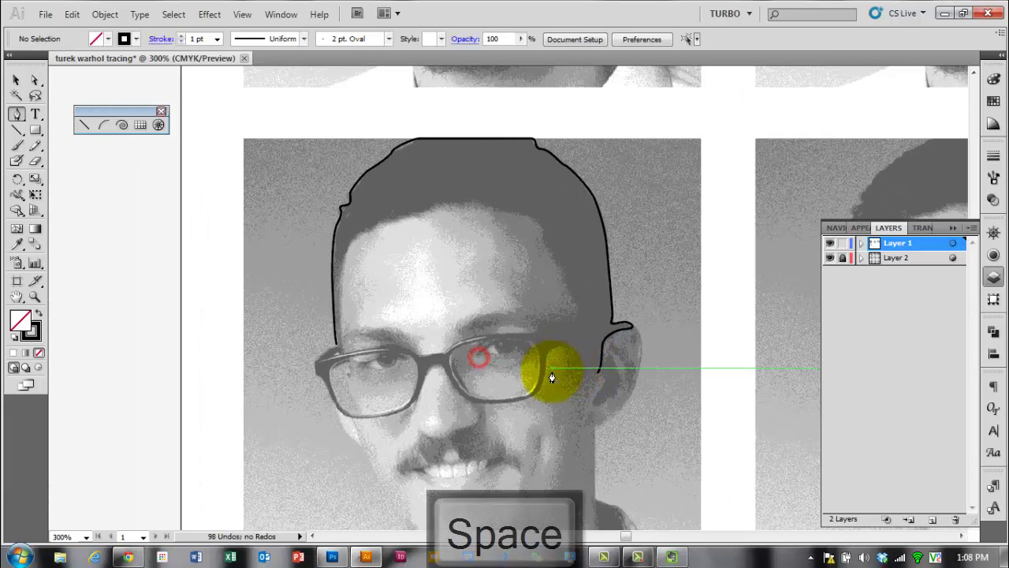
Step: Reselect the fourth portrait's hair outline and adjust the direction handles along its near-straight section above the ear
{"action": "left_click", "coordinate": [611, 301], "text": "ctrl"}
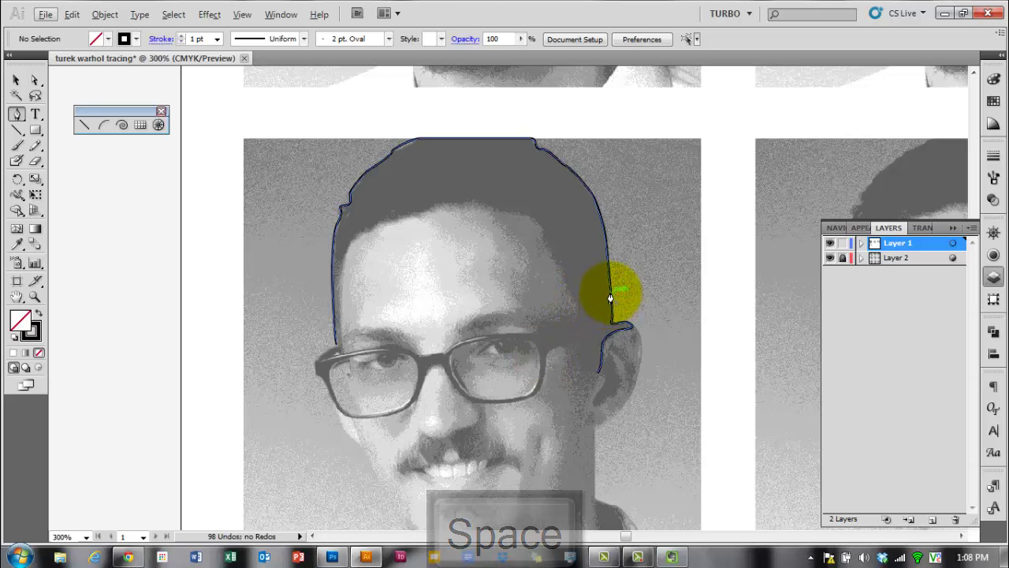
{"action": "scroll", "coordinate": [611, 300], "scroll_direction": "up", "scroll_amount": 3}
{"action": "left_click", "coordinate": [606, 307]}
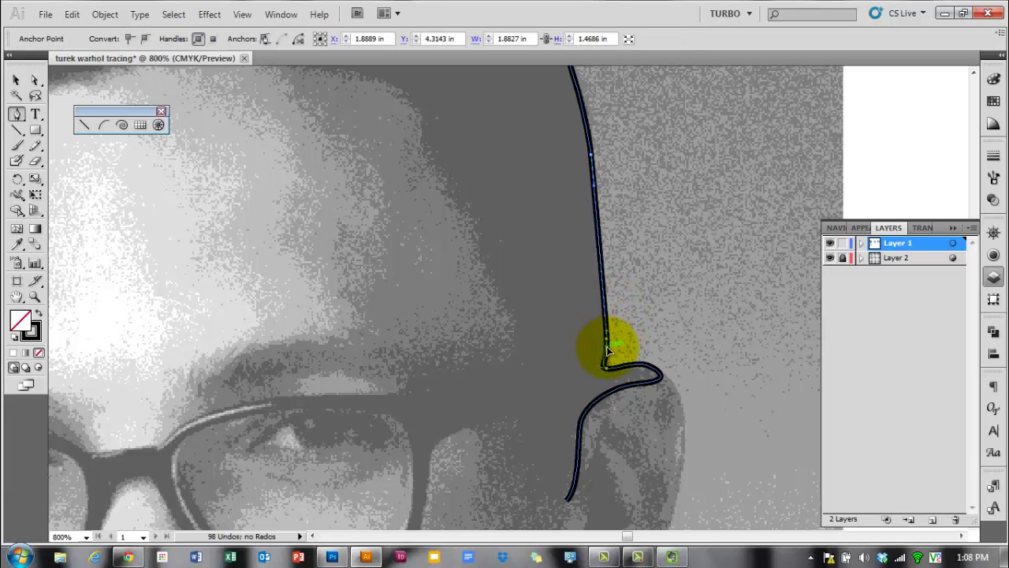
{"action": "left_click", "coordinate": [605, 338]}
{"action": "left_click", "coordinate": [592, 157]}
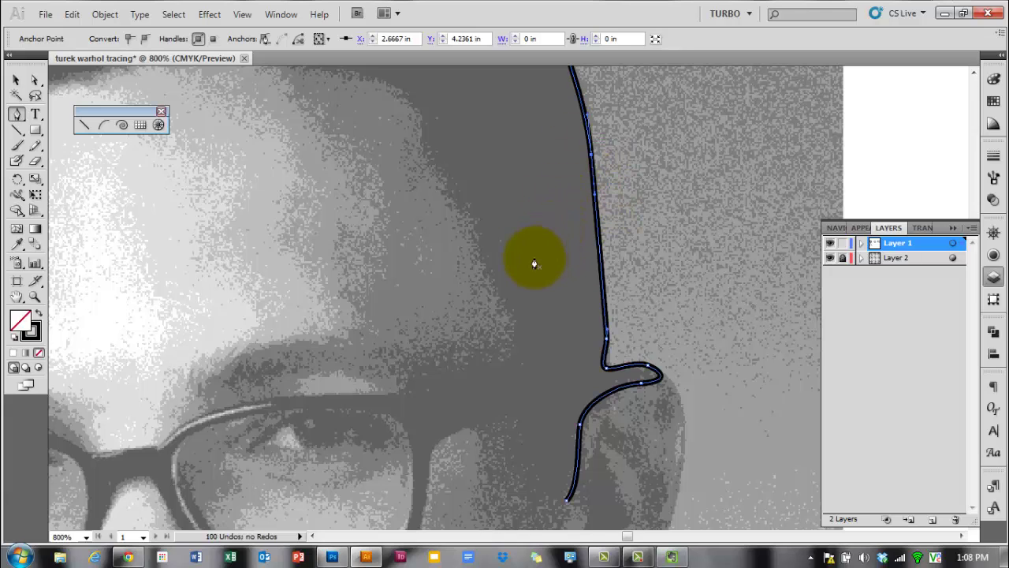
Step: Nudge the anchor point just above the ear with the Direct Selection tool and deselect the hair outline
{"action": "left_click", "coordinate": [35, 80]}
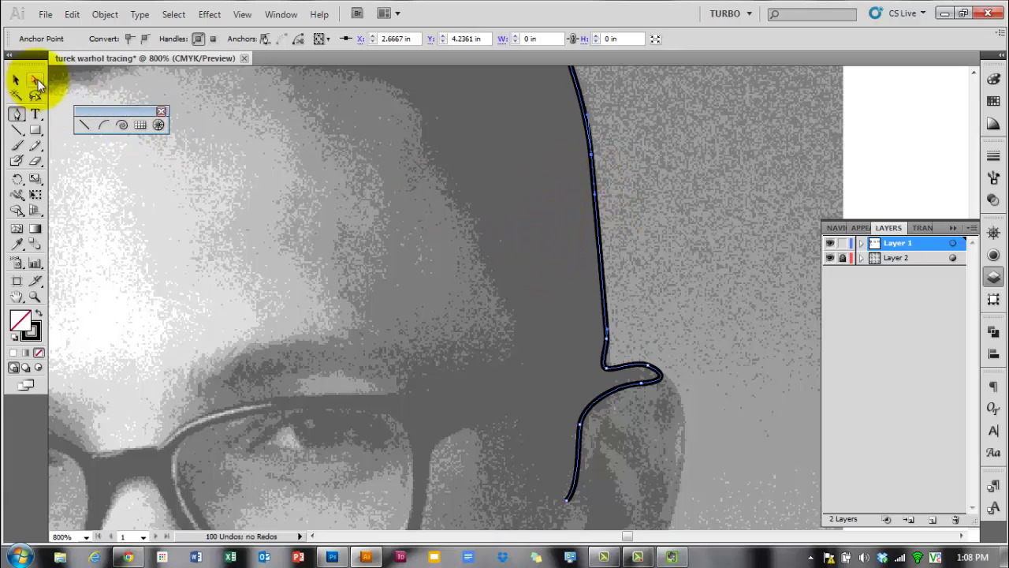
{"action": "left_click", "coordinate": [574, 304]}
{"action": "mouse_move", "coordinate": [606, 338]}
{"action": "left_mouse_down"}
{"action": "mouse_move", "coordinate": [588, 344]}
{"action": "mouse_move", "coordinate": [598, 341]}
{"action": "left_mouse_up"}
{"action": "key", "text": "ctrl+minus"}
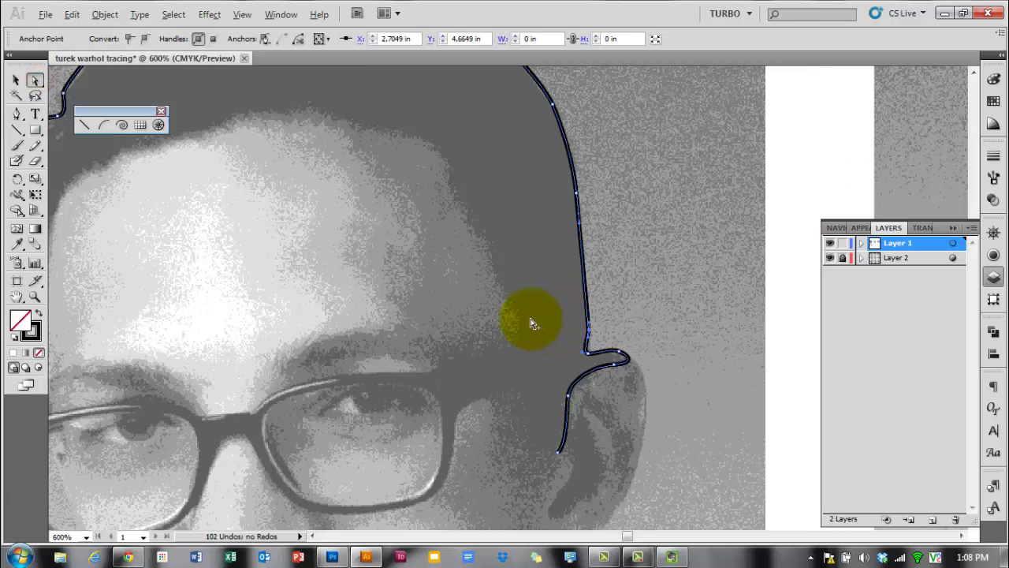
{"action": "key", "text": "ctrl+minus"}
{"action": "left_click_drag", "start_coordinate": [476, 342], "coordinate": [550, 363]}
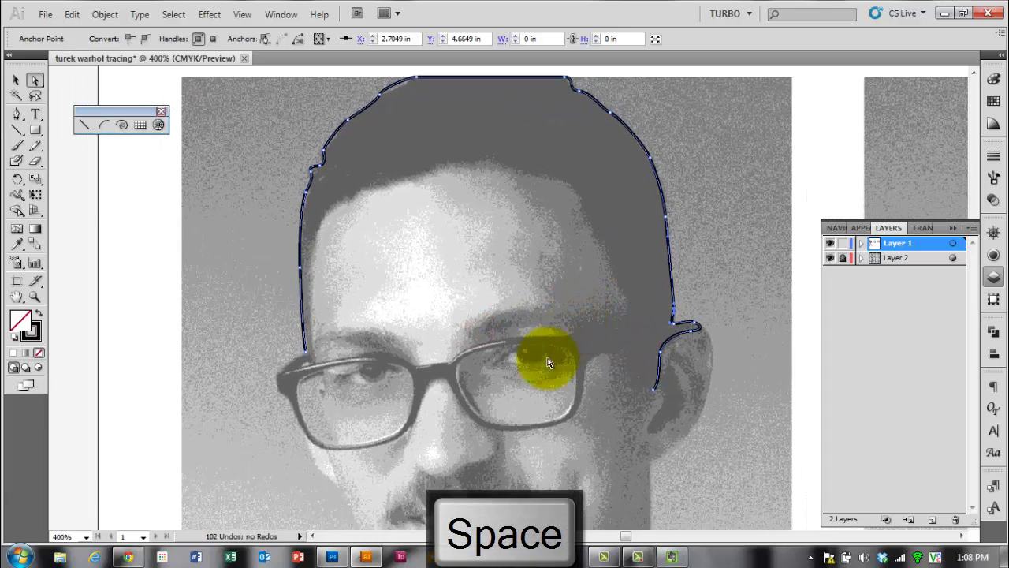
{"action": "scroll", "coordinate": [491, 347], "scroll_direction": "down", "scroll_amount": 2}
{"action": "key", "text": "ctrl+minus"}
{"action": "key", "text": "ctrl+minus"}
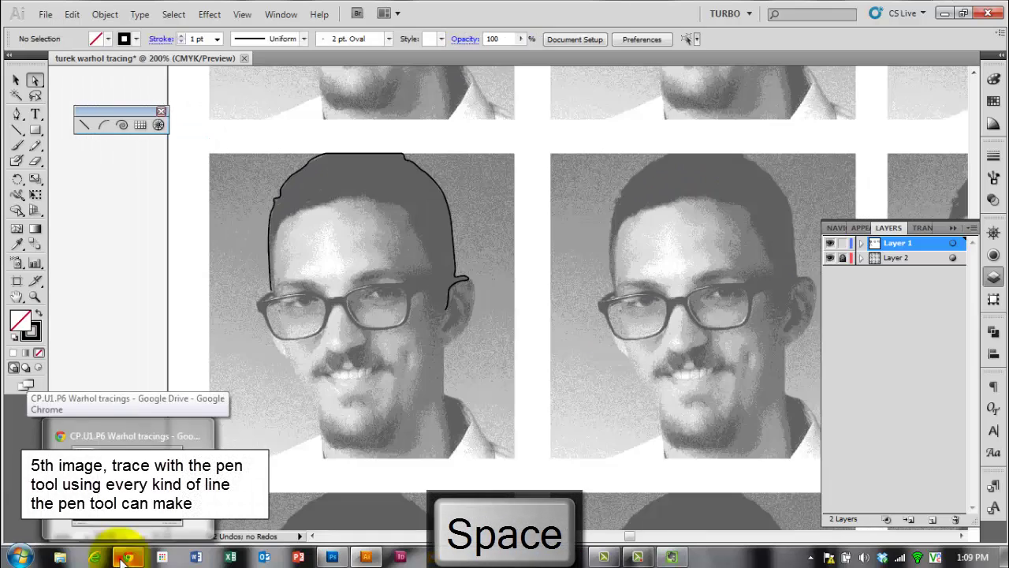
Step: Switch to Chrome to check the fifth technique, Pen with all lines, on the example slide, and return to Illustrator
{"action": "left_click", "coordinate": [122, 558]}
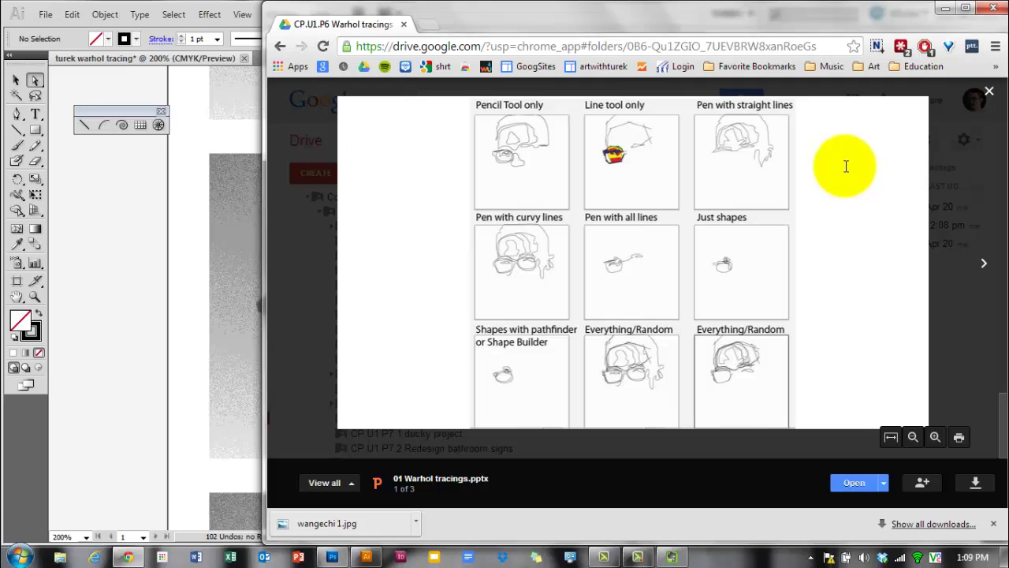
{"action": "left_click", "coordinate": [944, 8]}
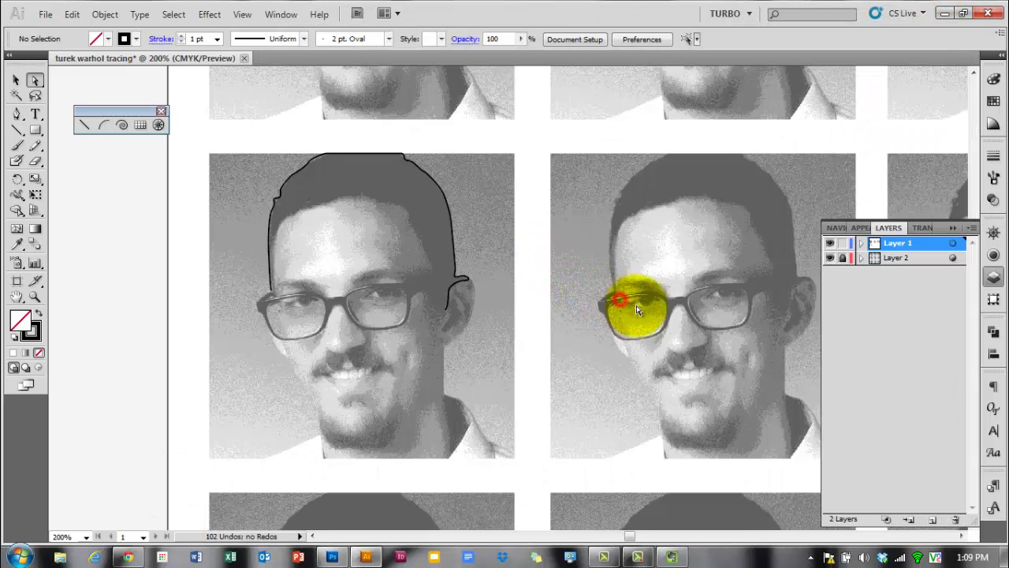
{"action": "scroll", "coordinate": [667, 314], "scroll_direction": "up", "scroll_amount": 3}
{"action": "left_click_drag", "start_coordinate": [691, 343], "coordinate": [466, 277]}
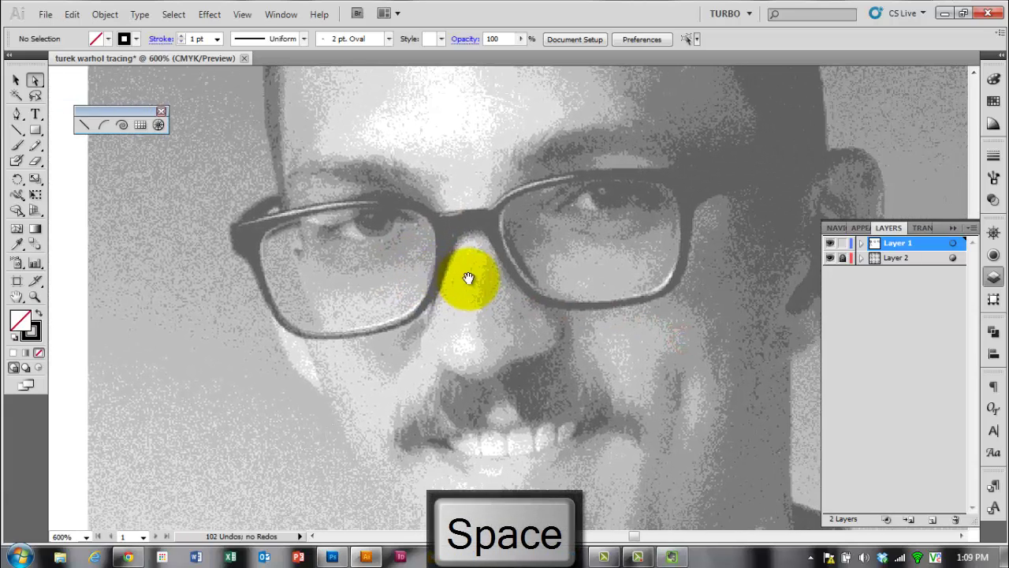
Step: Trace the eye behind the fifth portrait's left lens with a mix of straight and curved Pen tool segments
{"action": "left_click", "coordinate": [18, 116]}
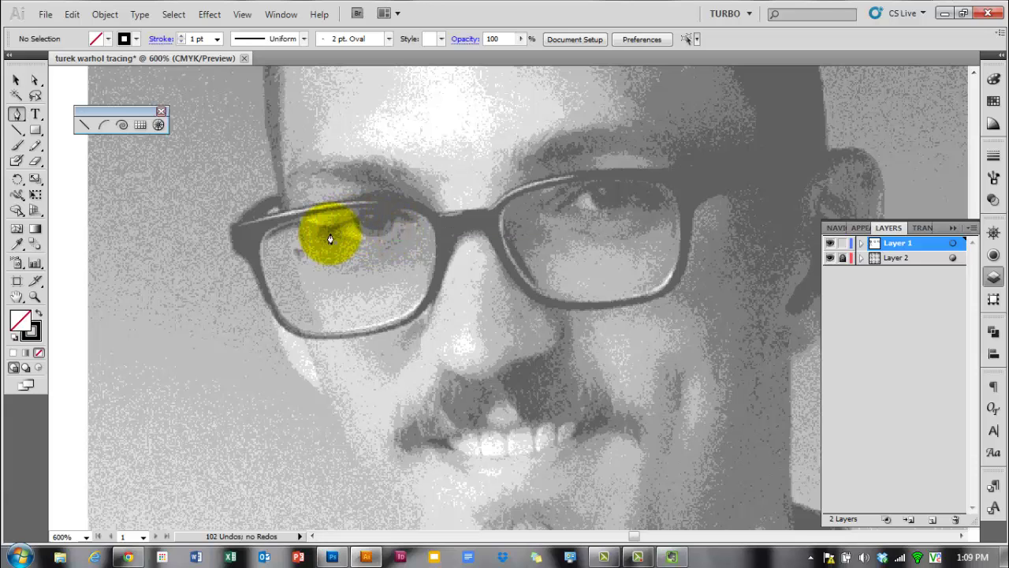
{"action": "mouse_move", "coordinate": [336, 230]}
{"action": "left_mouse_down"}
{"action": "mouse_move", "coordinate": [365, 220]}
{"action": "mouse_move", "coordinate": [356, 231]}
{"action": "mouse_move", "coordinate": [396, 232]}
{"action": "mouse_move", "coordinate": [354, 227]}
{"action": "mouse_move", "coordinate": [354, 239]}
{"action": "mouse_move", "coordinate": [418, 226]}
{"action": "mouse_move", "coordinate": [399, 214]}
{"action": "left_mouse_up"}
{"action": "left_click", "coordinate": [397, 215]}
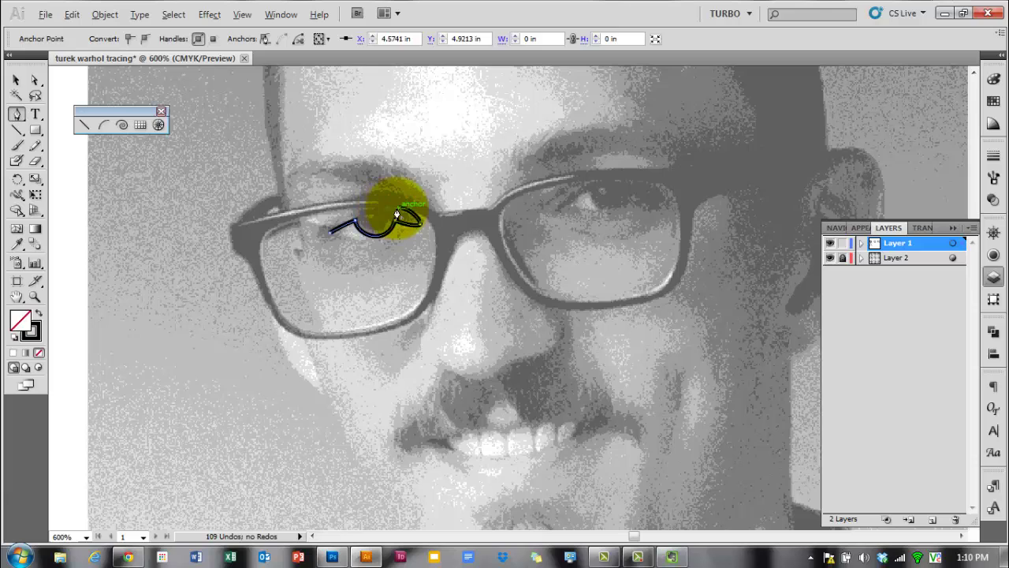
Step: Continue the eye path around the inner edge of the left lens and back to the upper eyelid with curved and straight segments
{"action": "mouse_move", "coordinate": [399, 214]}
{"action": "left_mouse_down"}
{"action": "mouse_move", "coordinate": [428, 226]}
{"action": "mouse_move", "coordinate": [439, 252]}
{"action": "mouse_move", "coordinate": [436, 286]}
{"action": "mouse_move", "coordinate": [418, 307]}
{"action": "mouse_move", "coordinate": [387, 331]}
{"action": "mouse_move", "coordinate": [312, 341]}
{"action": "mouse_move", "coordinate": [271, 328]}
{"action": "left_mouse_up"}
{"action": "left_click", "coordinate": [301, 335]}
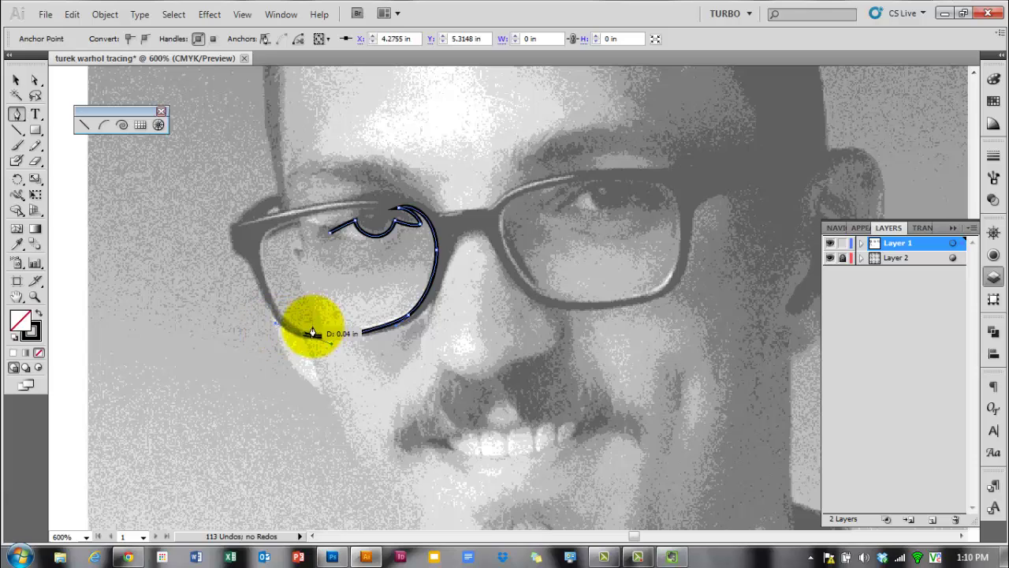
{"action": "left_click", "coordinate": [298, 331]}
{"action": "left_click_drag", "start_coordinate": [266, 281], "coordinate": [268, 230]}
{"action": "mouse_move", "coordinate": [355, 207]}
{"action": "left_mouse_down"}
{"action": "mouse_move", "coordinate": [368, 218]}
{"action": "mouse_move", "coordinate": [366, 210]}
{"action": "mouse_move", "coordinate": [293, 218]}
{"action": "mouse_move", "coordinate": [260, 237]}
{"action": "mouse_move", "coordinate": [305, 242]}
{"action": "mouse_move", "coordinate": [356, 219]}
{"action": "left_mouse_up"}
{"action": "mouse_move", "coordinate": [359, 218]}
{"action": "left_mouse_down"}
{"action": "mouse_move", "coordinate": [329, 237]}
{"action": "mouse_move", "coordinate": [327, 225]}
{"action": "mouse_move", "coordinate": [371, 247]}
{"action": "mouse_move", "coordinate": [366, 254]}
{"action": "left_mouse_up"}
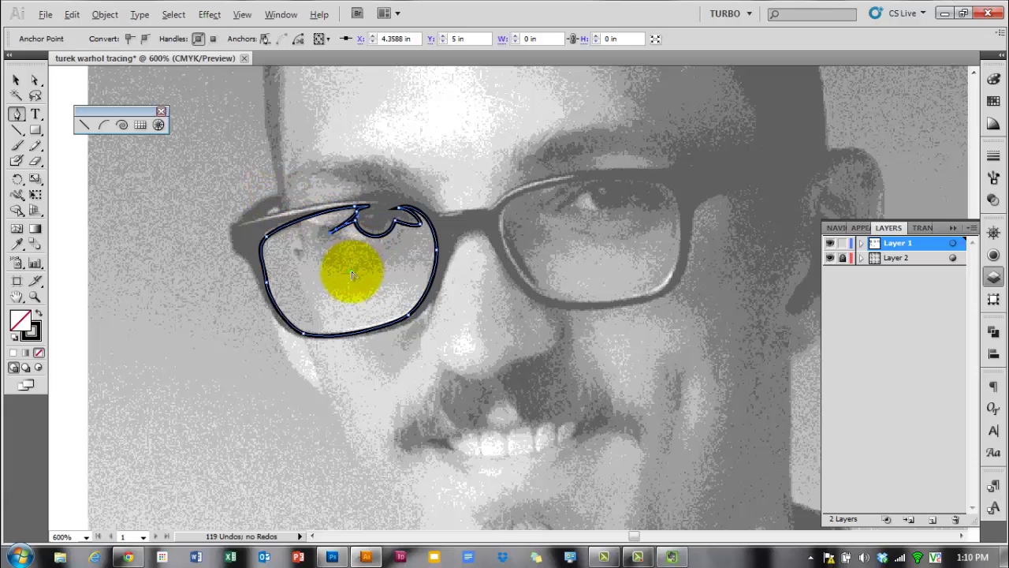
Step: Add an anchor point on the lens outline's lower edge with the Pen tool and delete it again
{"action": "key", "text": "alt"}
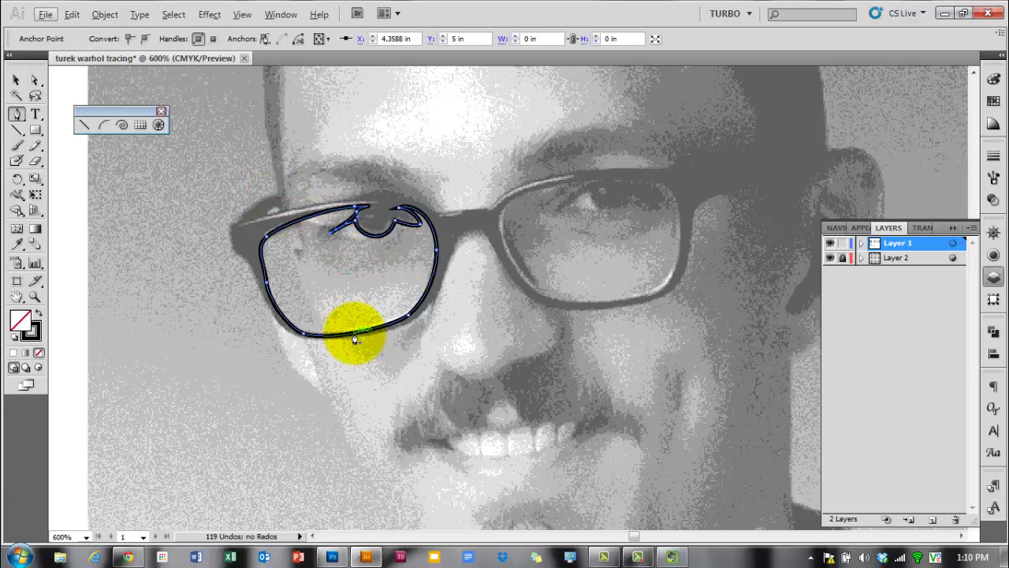
{"action": "left_click", "coordinate": [355, 339]}
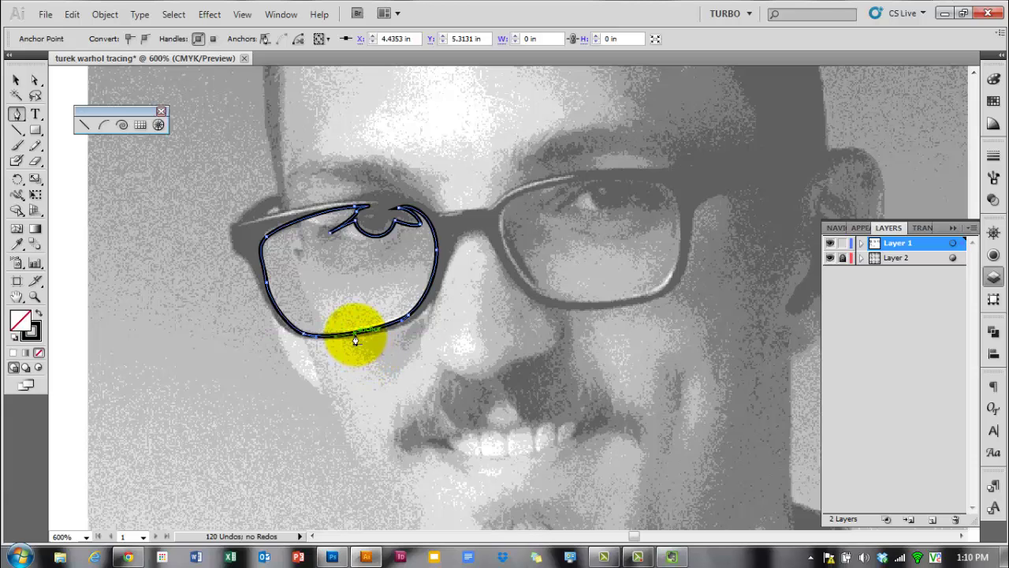
{"action": "left_click", "coordinate": [355, 339]}
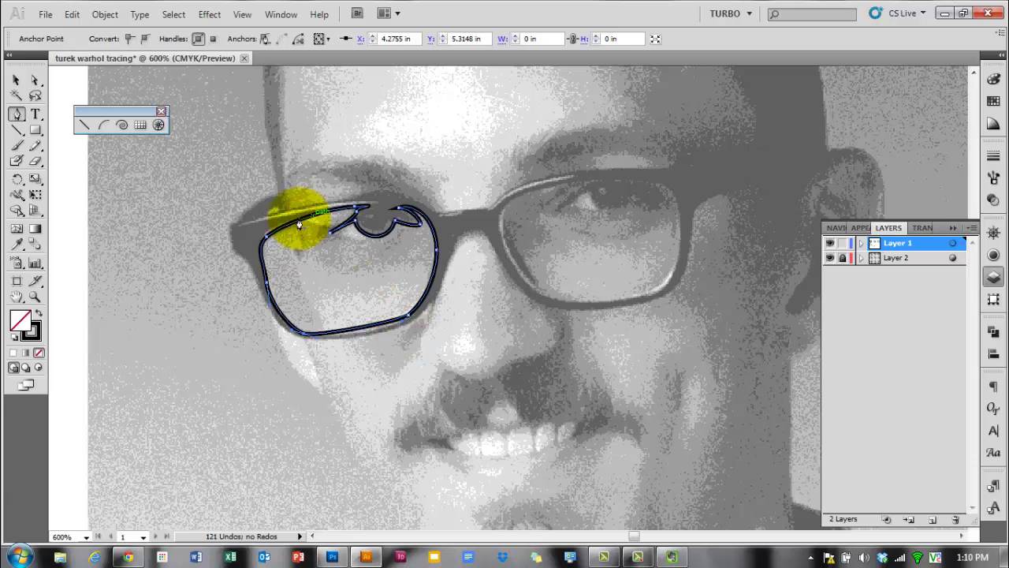
Step: Move the lens outline's lower-right anchor point about 0.02 in outward with the Direct Selection tool
{"action": "left_click", "coordinate": [36, 82]}
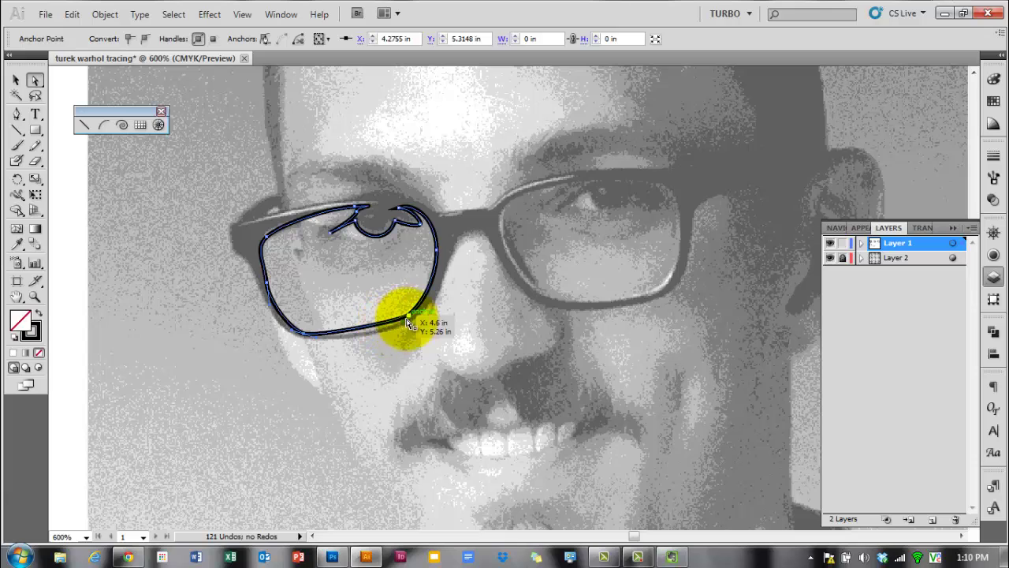
{"action": "mouse_move", "coordinate": [402, 323]}
{"action": "left_mouse_down"}
{"action": "mouse_move", "coordinate": [385, 338]}
{"action": "mouse_move", "coordinate": [404, 307]}
{"action": "mouse_move", "coordinate": [415, 315]}
{"action": "left_mouse_up"}
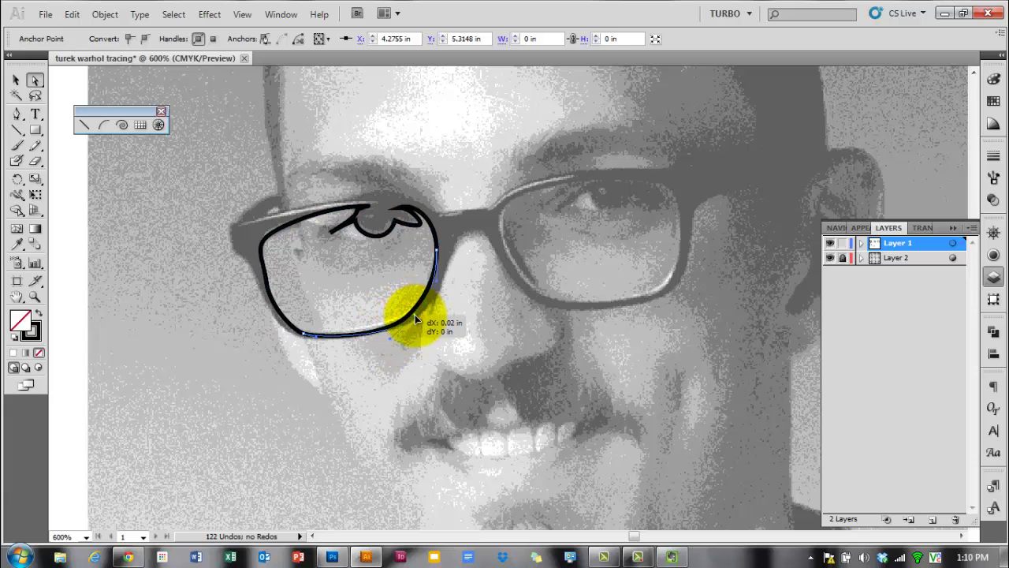
{"action": "left_click", "coordinate": [355, 323]}
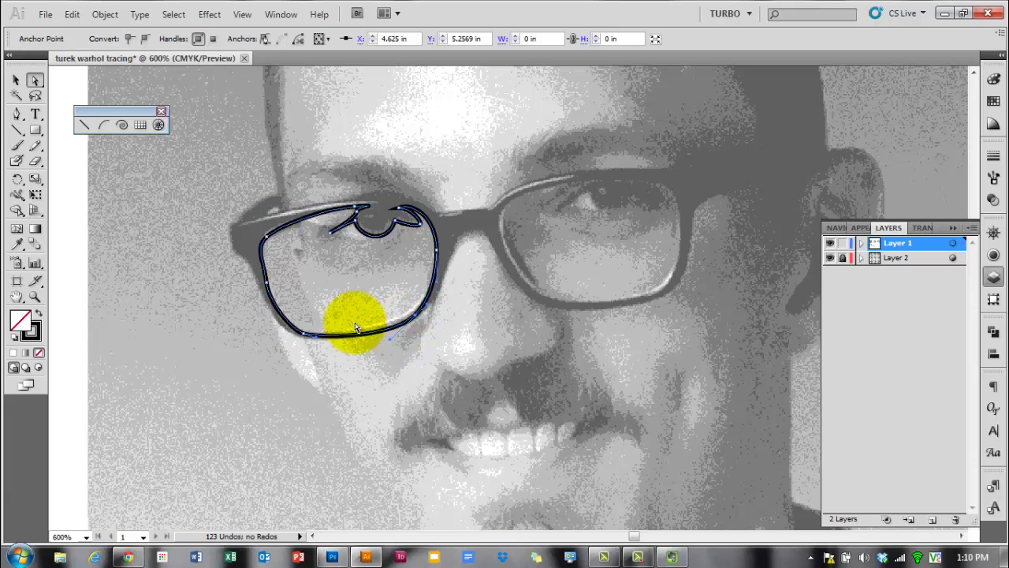
Step: Reshape the lens outline's lower edge with the Pen tool by swinging the lower-right anchor's direction handle independently, fit it to the frame, and deselect
{"action": "key", "text": "p"}
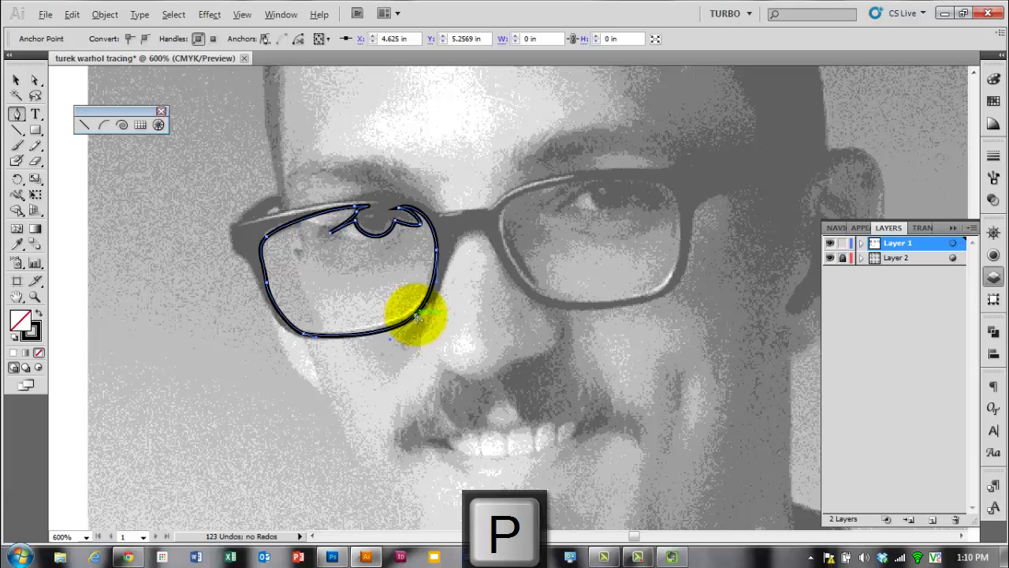
{"action": "left_click", "coordinate": [394, 332]}
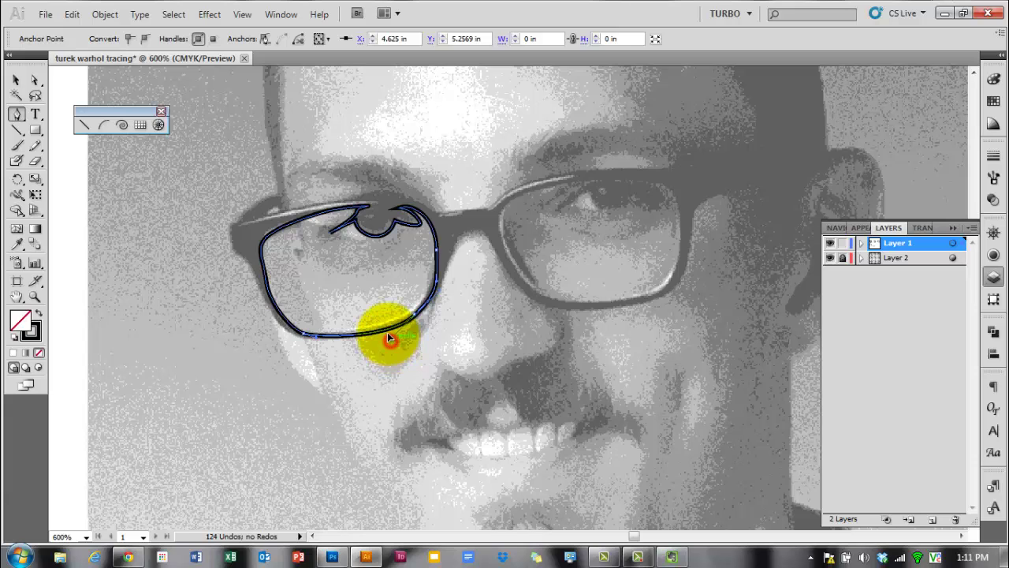
{"action": "left_click_drag", "start_coordinate": [389, 338], "coordinate": [423, 335]}
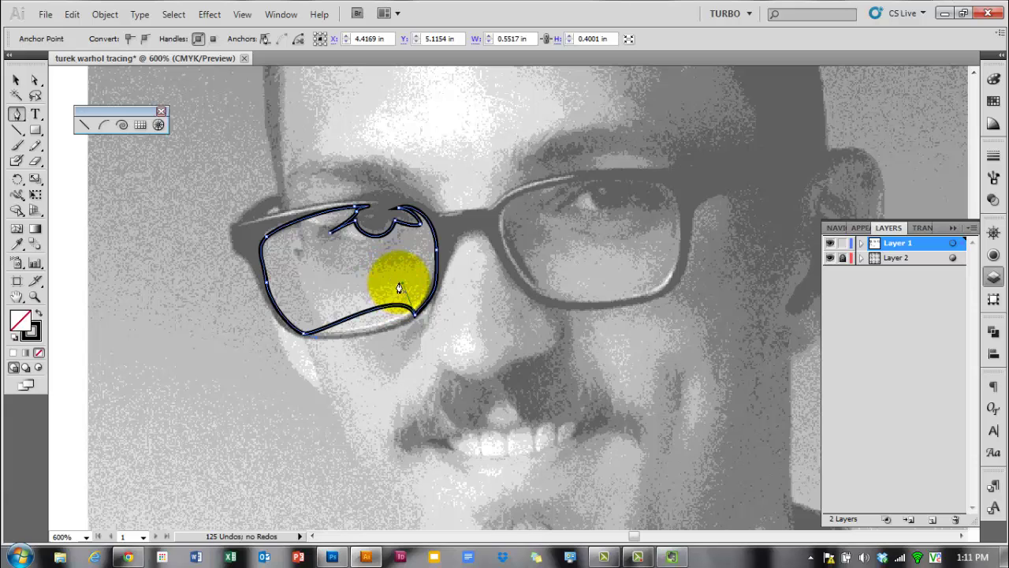
{"action": "left_click_drag", "start_coordinate": [401, 281], "coordinate": [381, 337]}
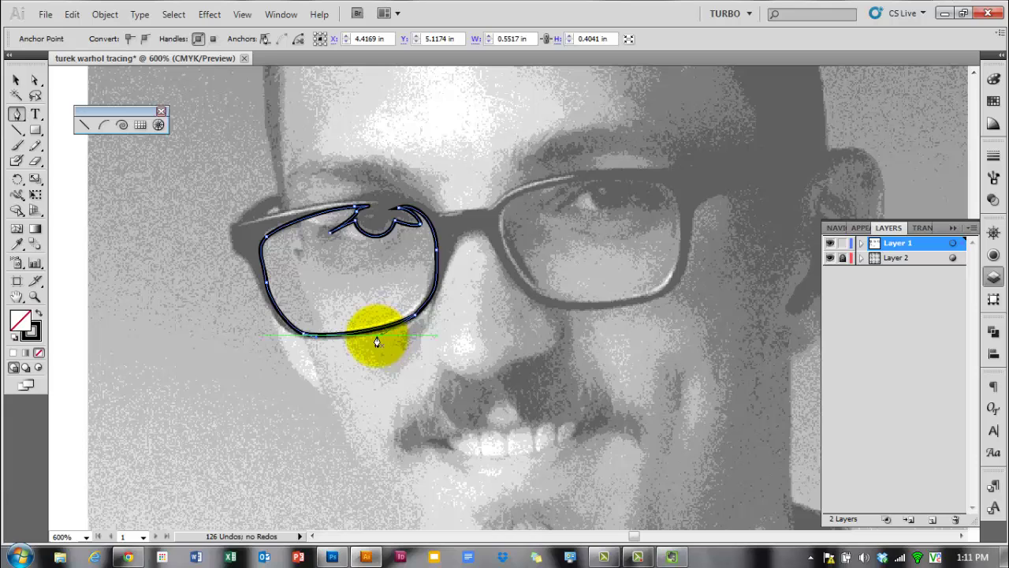
{"action": "left_click", "coordinate": [384, 343], "text": "ctrl"}
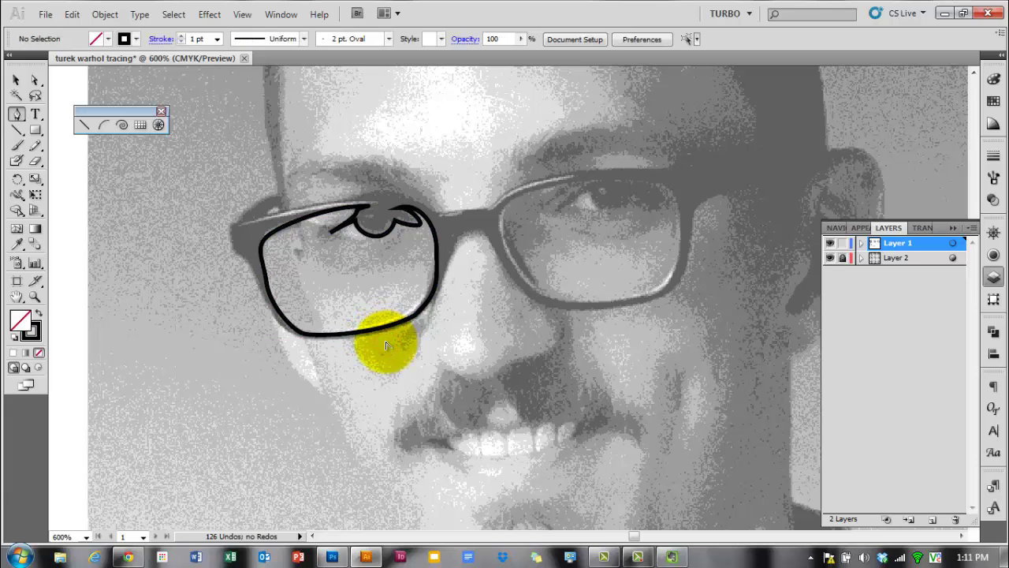
Step: Switch to Chrome to check the sixth technique, Just shapes, on the example slide
{"action": "scroll", "coordinate": [385, 344], "scroll_direction": "down", "scroll_amount": 1}
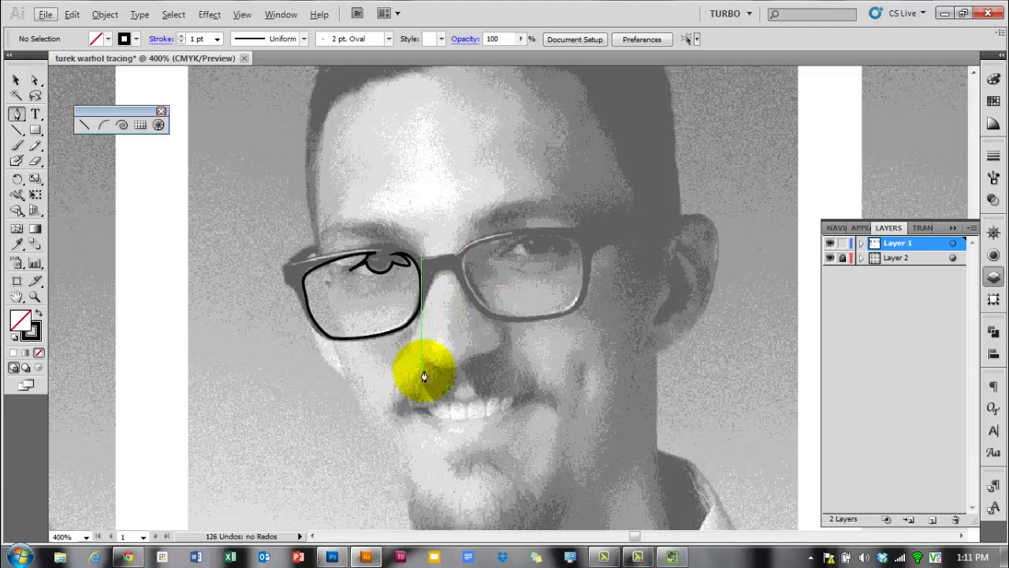
{"action": "scroll", "coordinate": [425, 377], "scroll_direction": "down", "scroll_amount": 2}
{"action": "scroll", "coordinate": [426, 379], "scroll_direction": "up", "scroll_amount": 2}
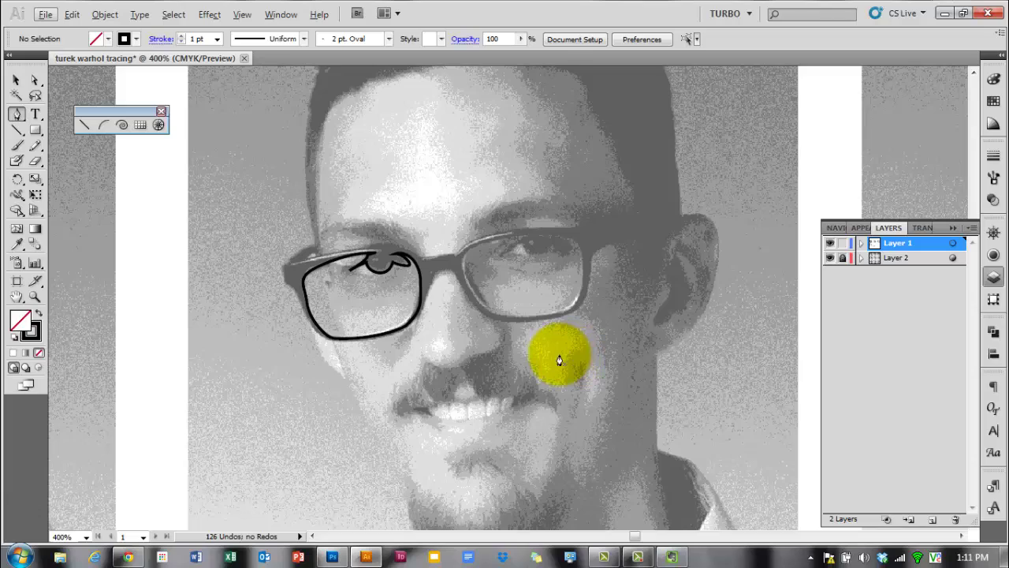
{"action": "scroll", "coordinate": [562, 359], "scroll_direction": "down", "scroll_amount": 2}
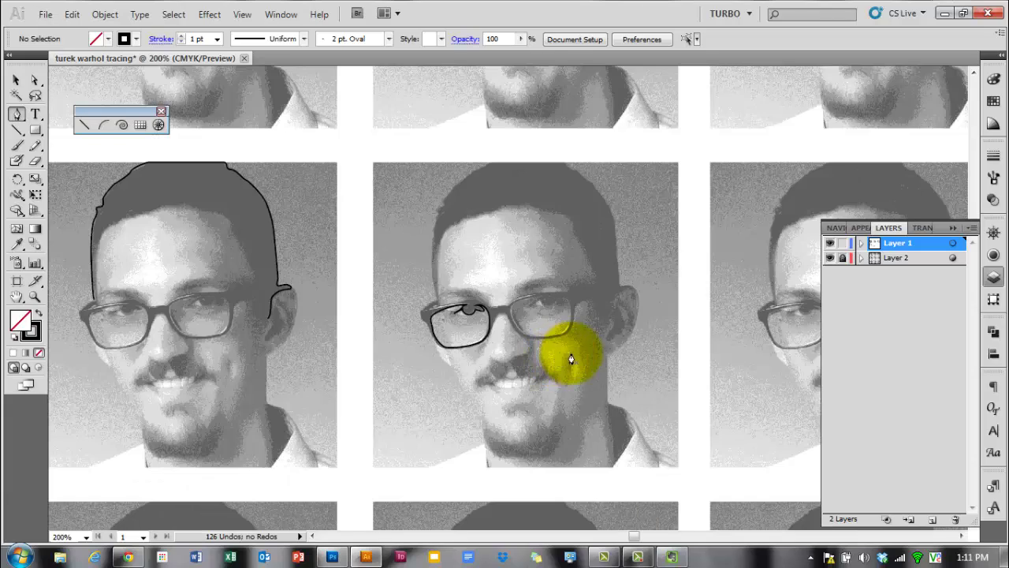
{"action": "key", "text": "space"}
{"action": "left_click_drag", "start_coordinate": [570, 354], "coordinate": [516, 349]}
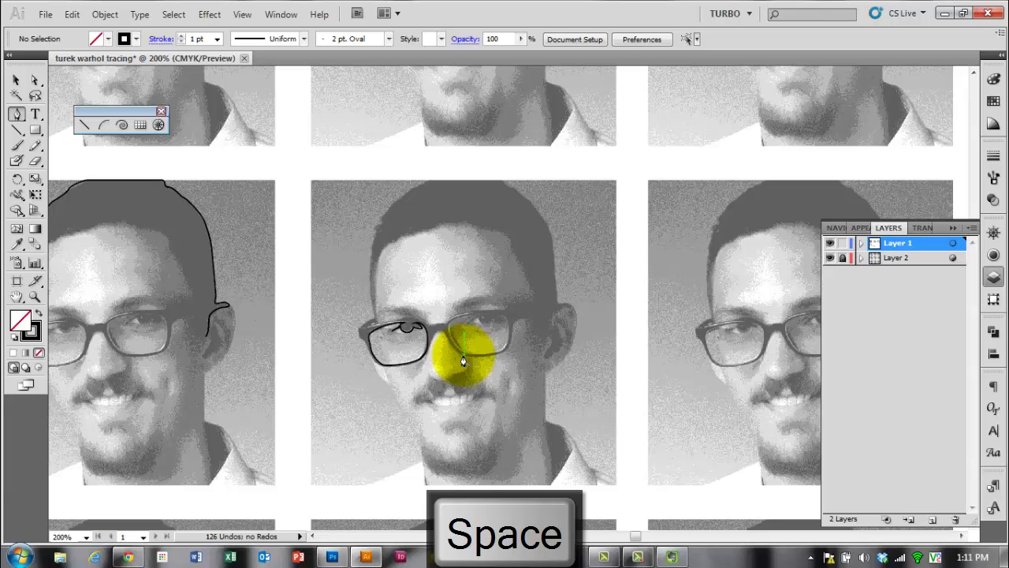
{"action": "left_click", "coordinate": [131, 557]}
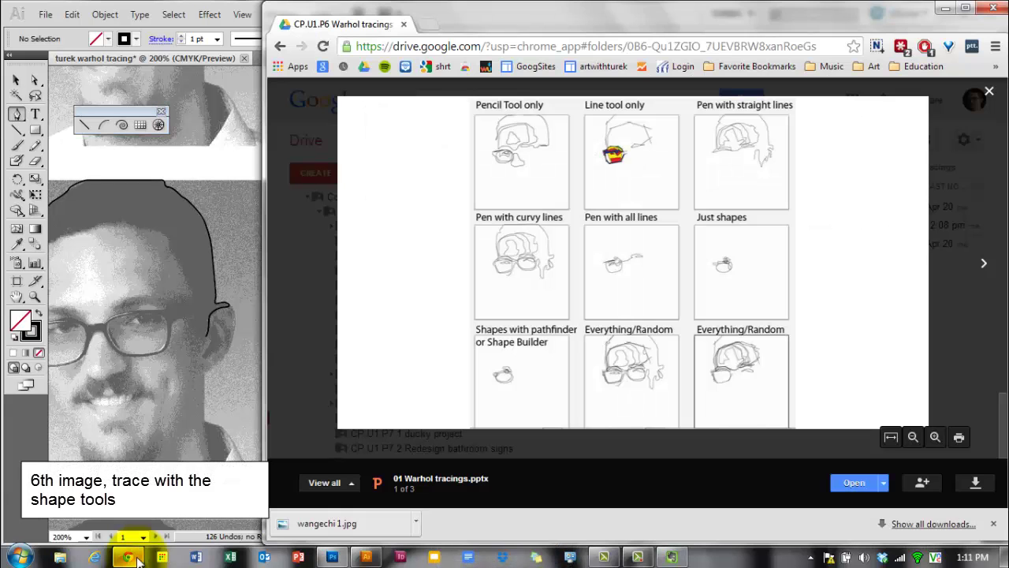
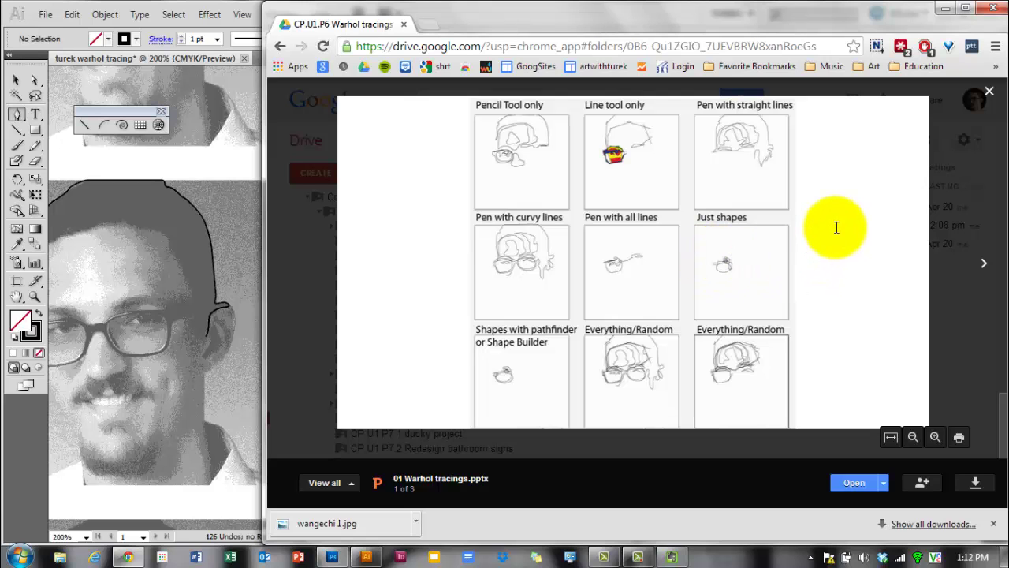
Step: Switch back to Illustrator and detach the shape tools as a floating toolbar for tracing the sixth portrait
{"action": "left_click", "coordinate": [946, 8]}
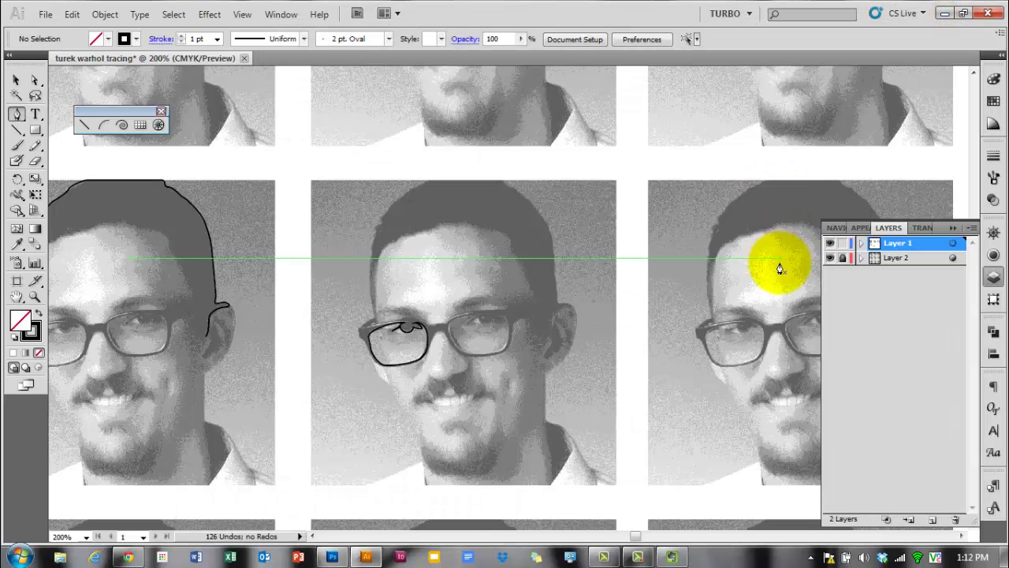
{"action": "key", "text": "space"}
{"action": "left_click_drag", "start_coordinate": [759, 286], "coordinate": [532, 268]}
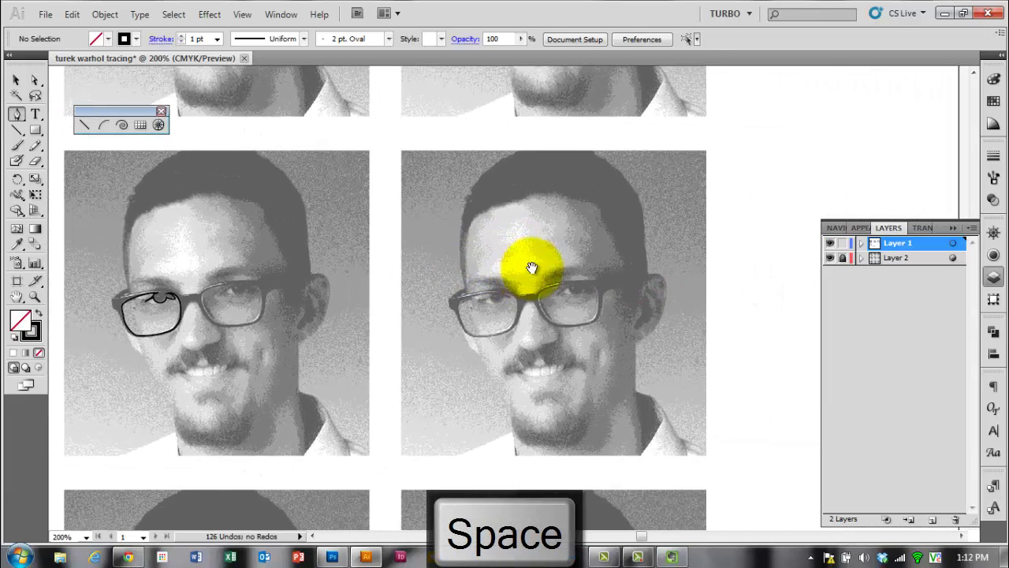
{"action": "left_click", "coordinate": [555, 312], "text": "ctrl"}
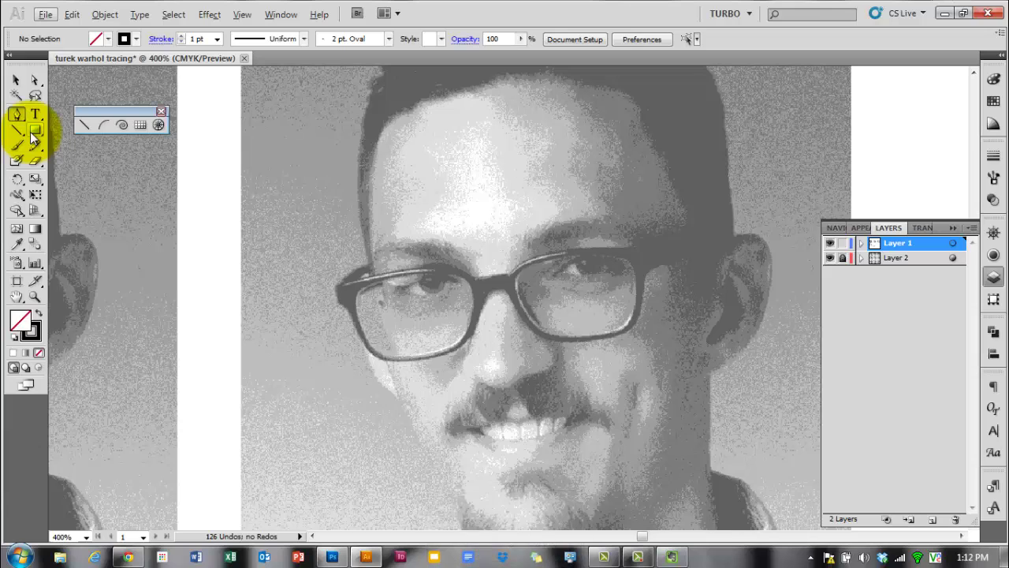
{"action": "left_click_drag", "start_coordinate": [34, 131], "coordinate": [164, 175]}
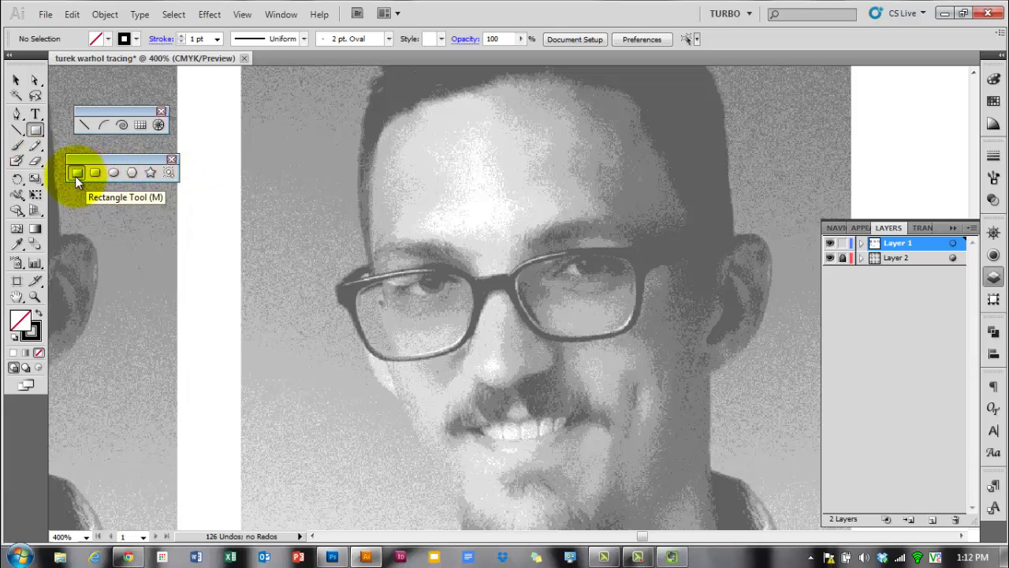
Step: Draw an ellipse about 0.15 × 0.08 in on the sixth portrait's right-hand eye and one over its lens, stretched to about 0.53 × 0.40 in
{"action": "left_click", "coordinate": [113, 173]}
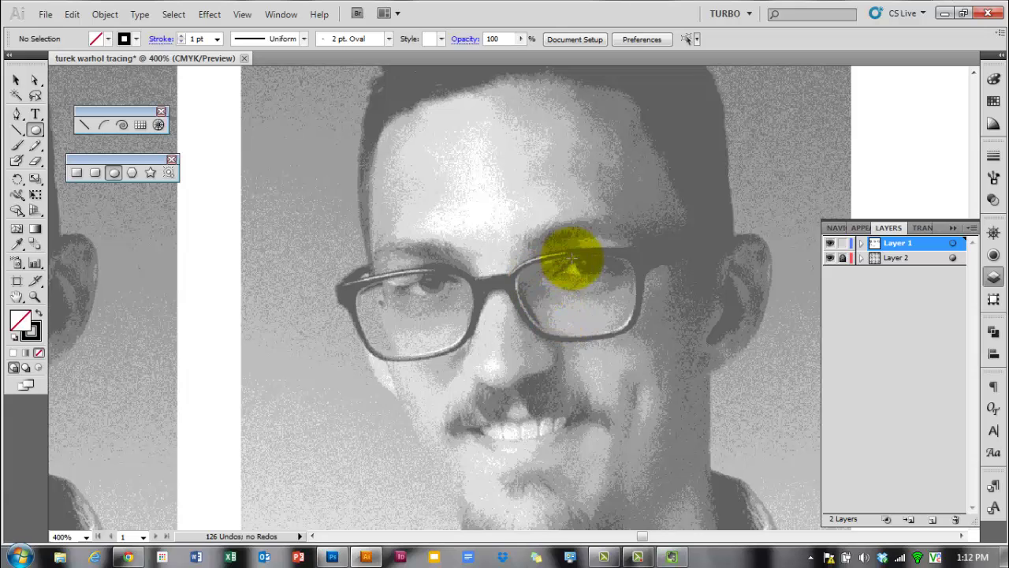
{"action": "left_click_drag", "start_coordinate": [577, 261], "coordinate": [609, 278]}
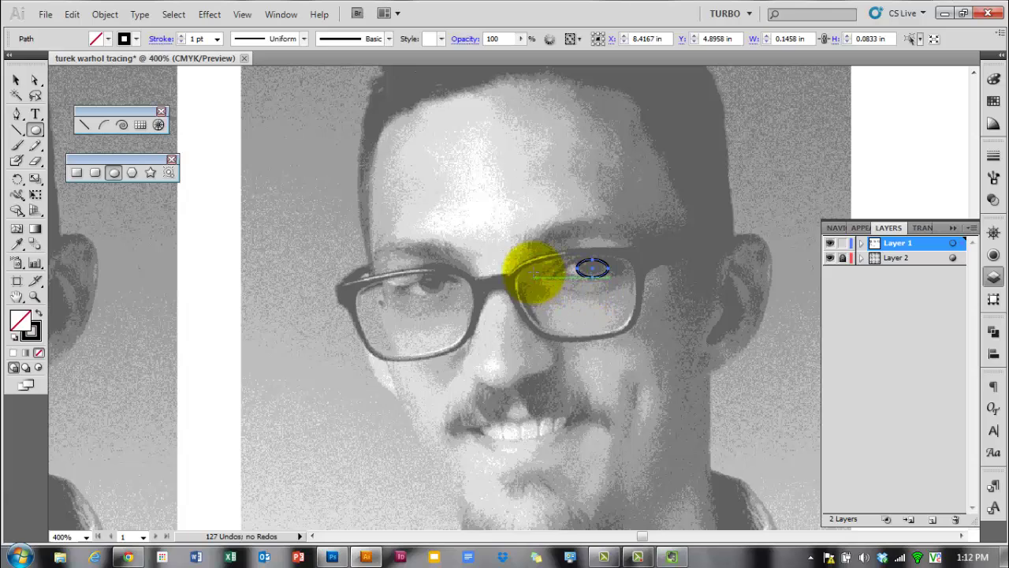
{"action": "mouse_move", "coordinate": [519, 271]}
{"action": "left_mouse_down"}
{"action": "mouse_move", "coordinate": [587, 335]}
{"action": "mouse_move", "coordinate": [635, 339]}
{"action": "left_mouse_up"}
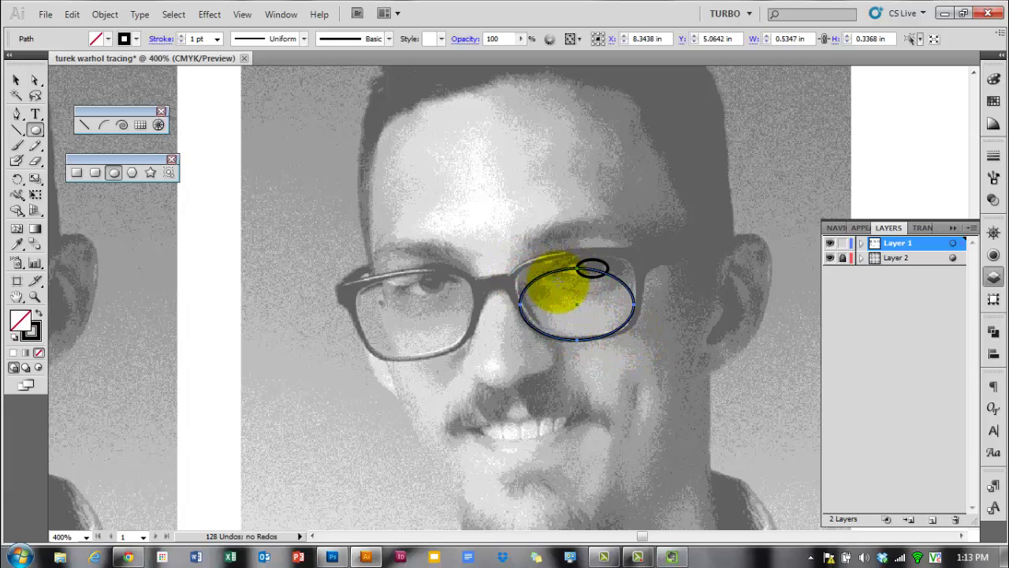
{"action": "key", "text": "v"}
{"action": "left_click_drag", "start_coordinate": [578, 269], "coordinate": [576, 254]}
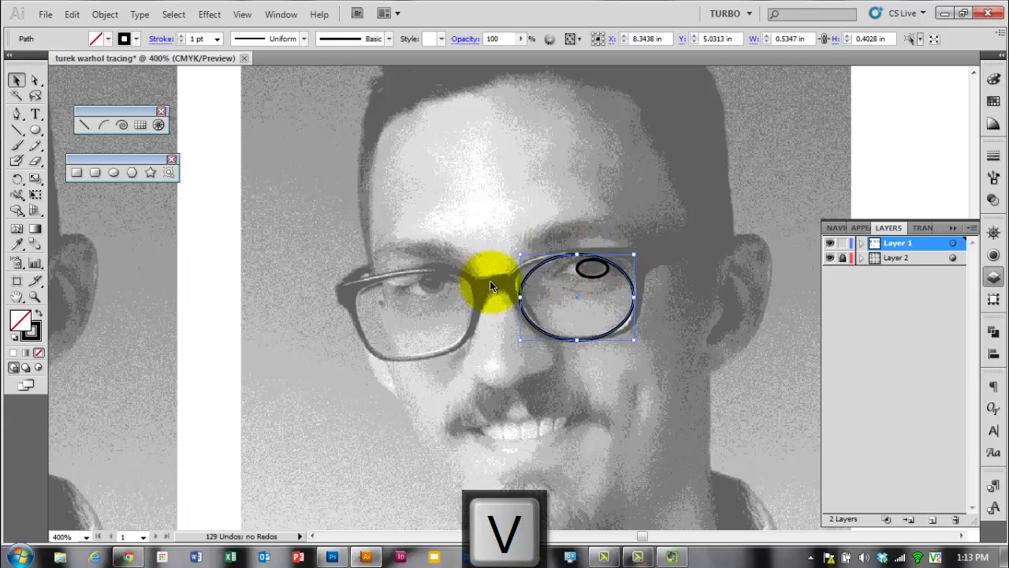
Step: Draw a thin rectangle in the lens ellipse, tilt it to the eyelid's slant, move it up about 0.15 in beside the eye ellipse, and deselect
{"action": "left_click", "coordinate": [77, 172]}
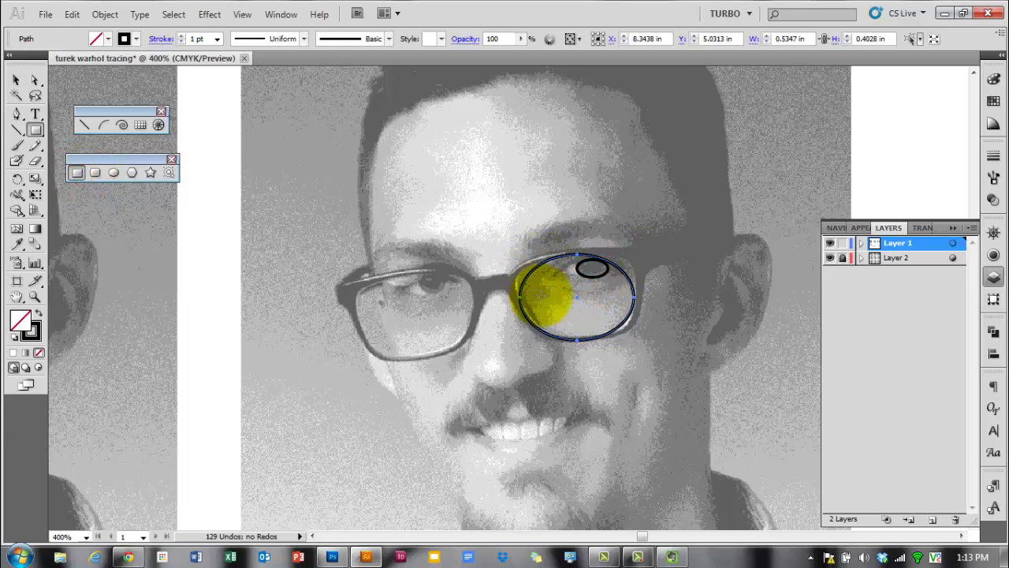
{"action": "left_click_drag", "start_coordinate": [551, 293], "coordinate": [584, 267]}
{"action": "key", "text": "v"}
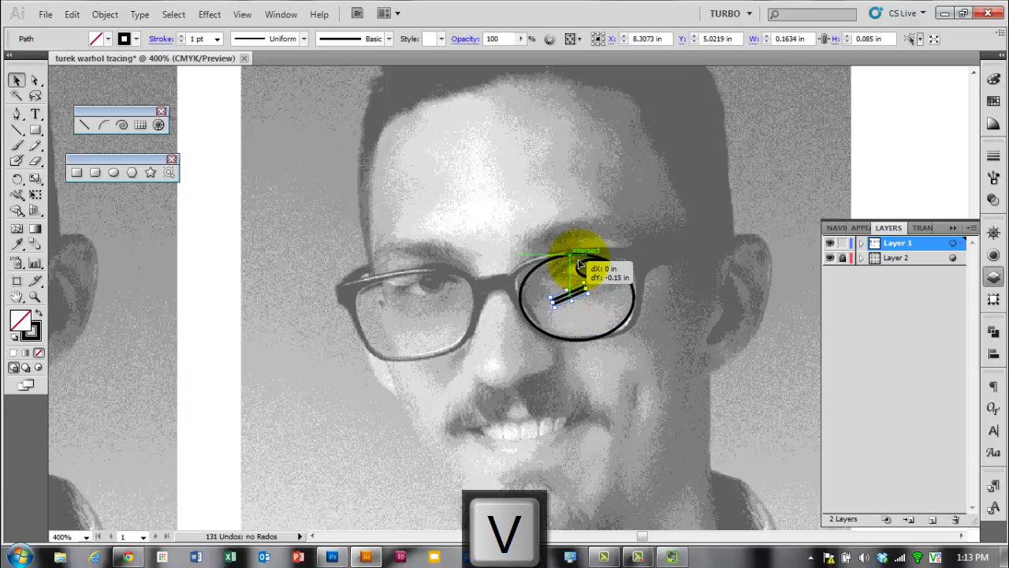
{"action": "left_click", "coordinate": [584, 303]}
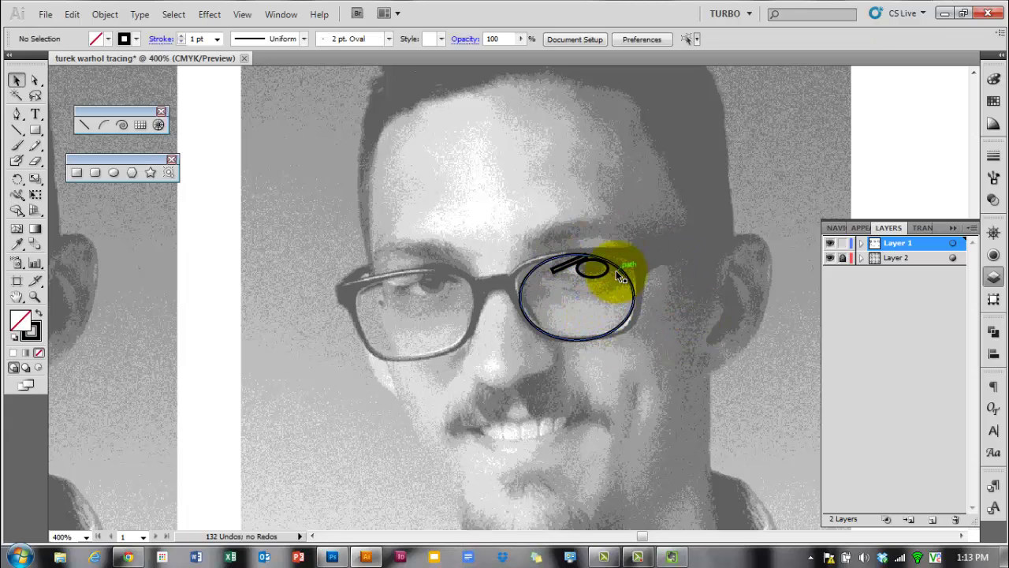
Step: Add a flat ellipse about 0.41 × 0.06 in along the upper glasses frame and a small star overlapping it at the eyebrow
{"action": "scroll", "coordinate": [615, 271], "scroll_direction": "down", "scroll_amount": 2}
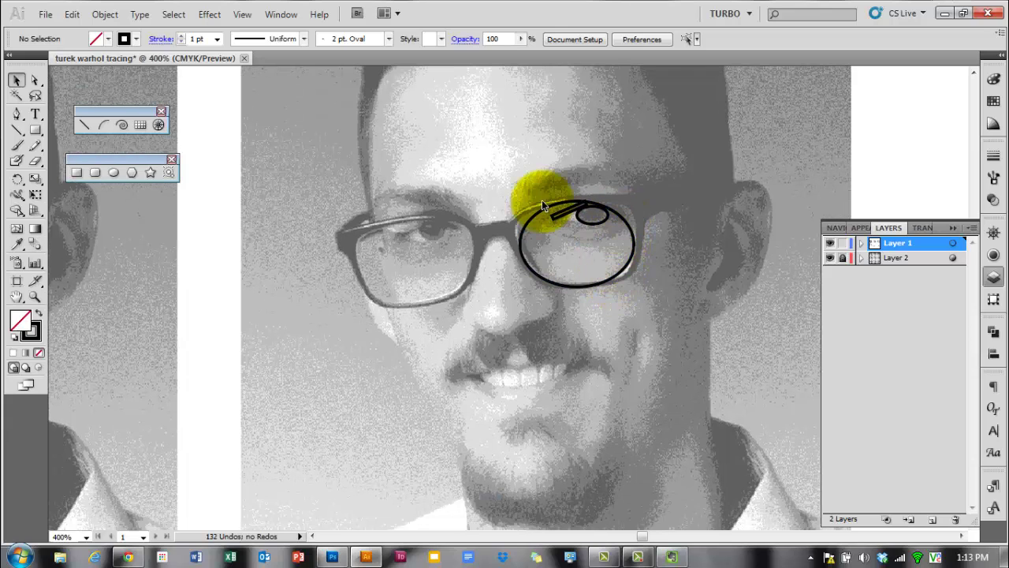
{"action": "left_click", "coordinate": [107, 174]}
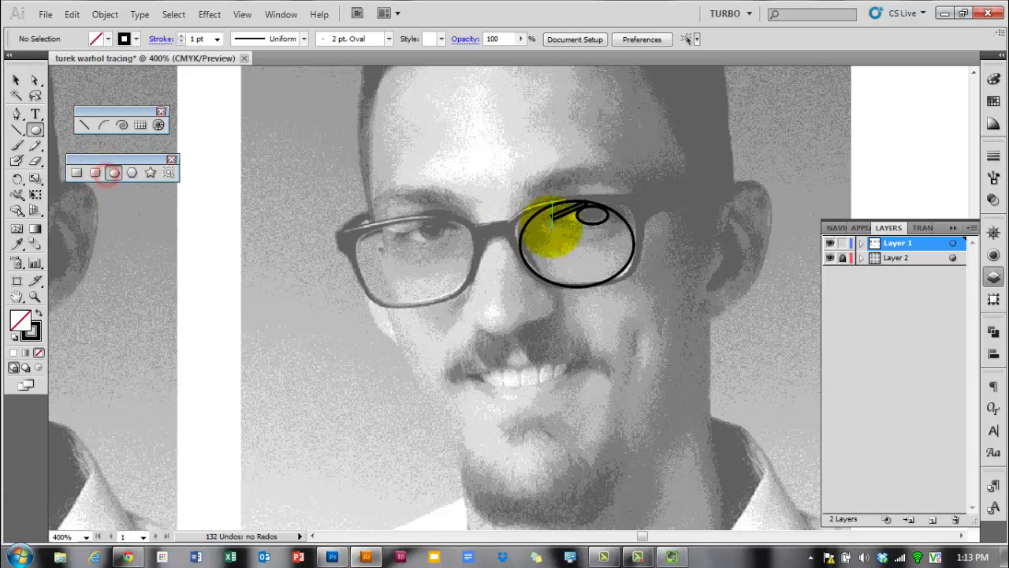
{"action": "left_click_drag", "start_coordinate": [581, 203], "coordinate": [664, 207]}
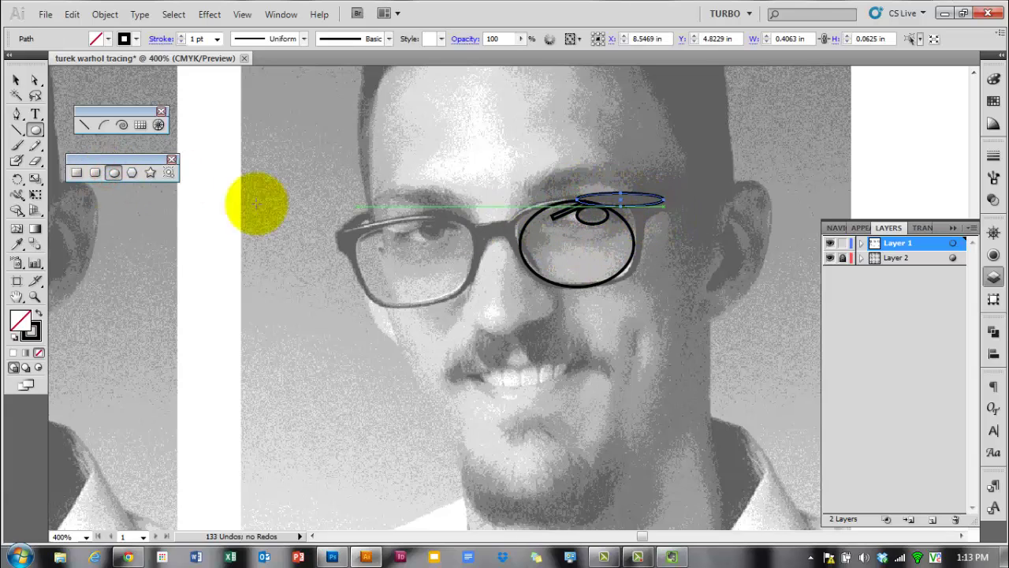
{"action": "left_click", "coordinate": [152, 172]}
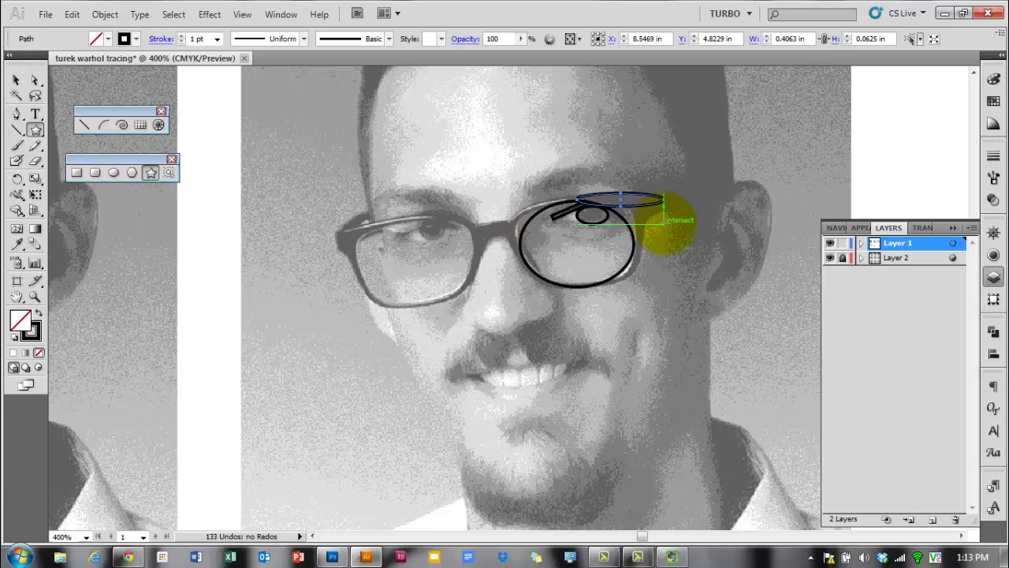
{"action": "mouse_move", "coordinate": [619, 191]}
{"action": "left_mouse_down"}
{"action": "mouse_move", "coordinate": [654, 213]}
{"action": "mouse_move", "coordinate": [642, 203]}
{"action": "mouse_move", "coordinate": [638, 218]}
{"action": "left_mouse_up"}
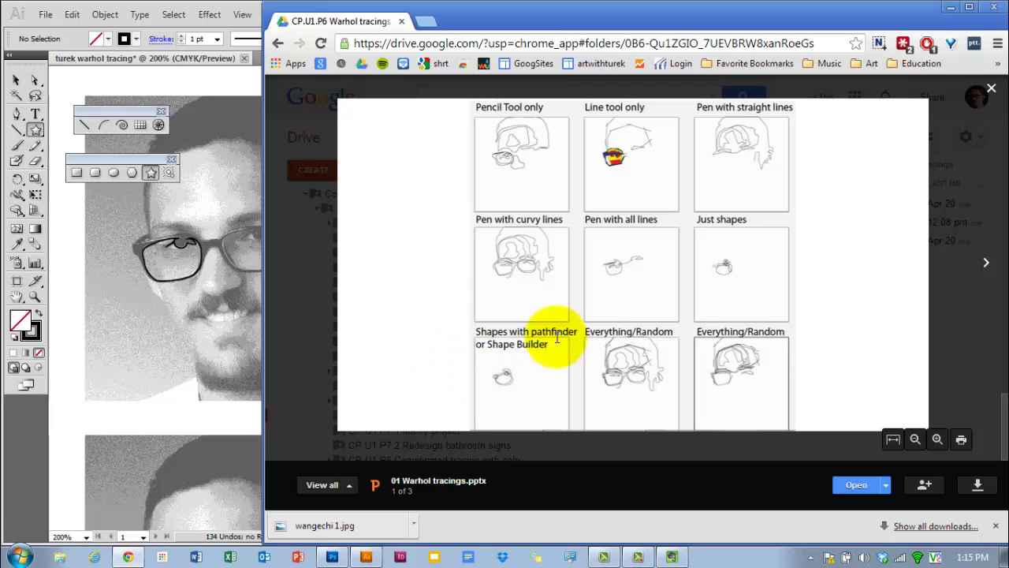
Step: Switch back to Illustrator and detach the Pathfinder options to float over the artwork for the seventh portrait
{"action": "left_click", "coordinate": [950, 7]}
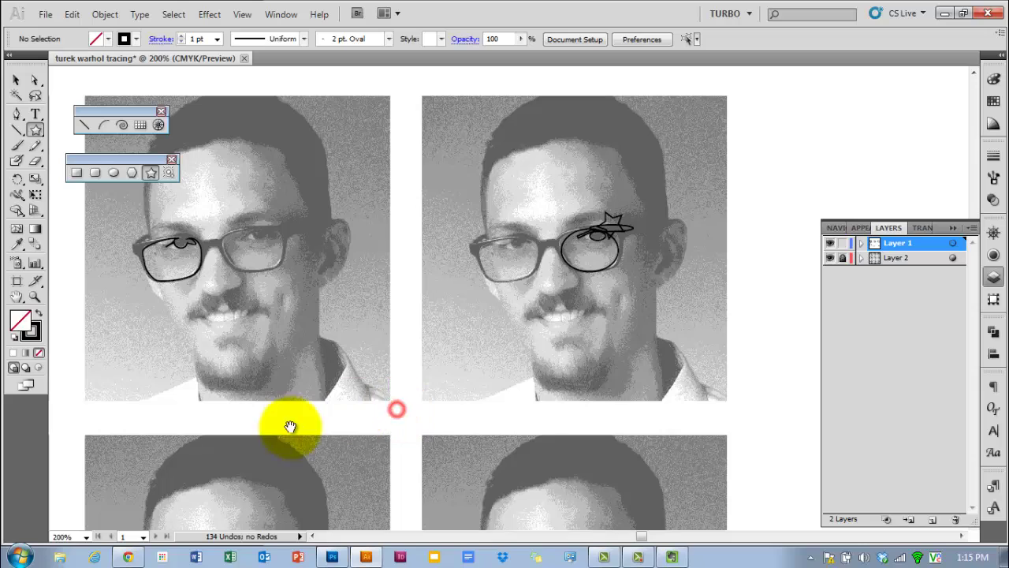
{"action": "key", "text": "space"}
{"action": "left_click_drag", "start_coordinate": [288, 423], "coordinate": [517, 257]}
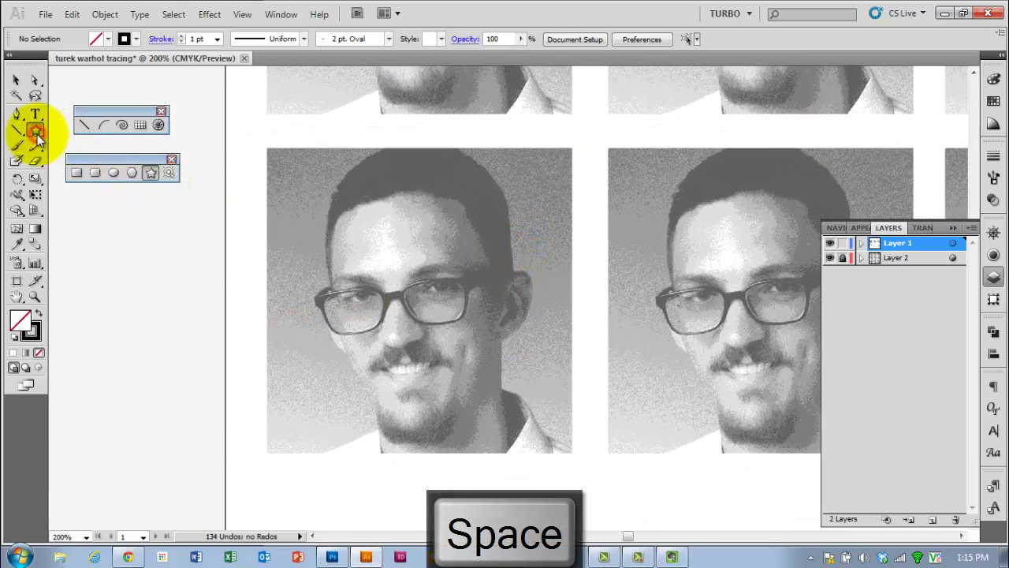
{"action": "left_click_drag", "start_coordinate": [37, 134], "coordinate": [149, 193]}
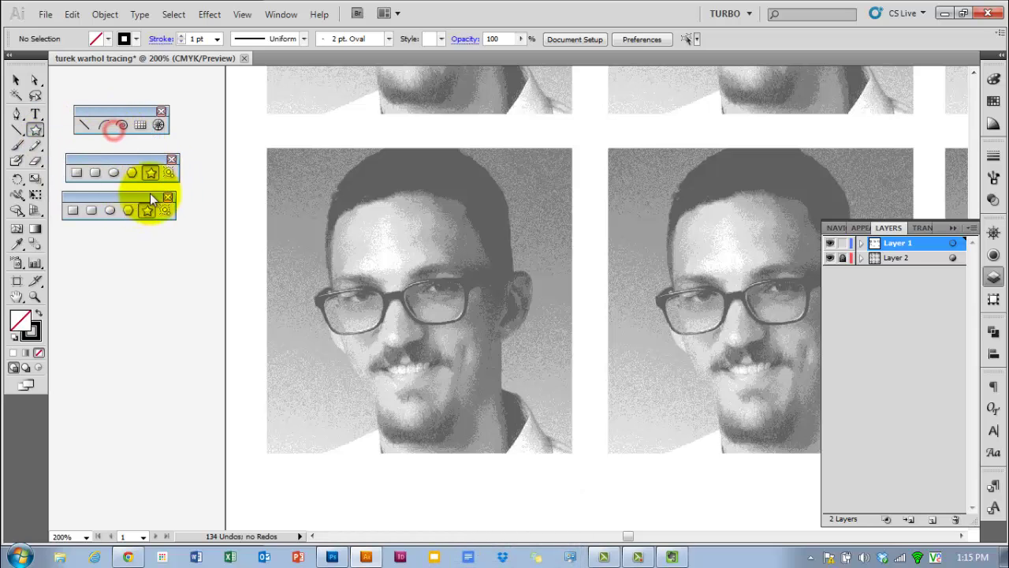
{"action": "left_click", "coordinate": [168, 197]}
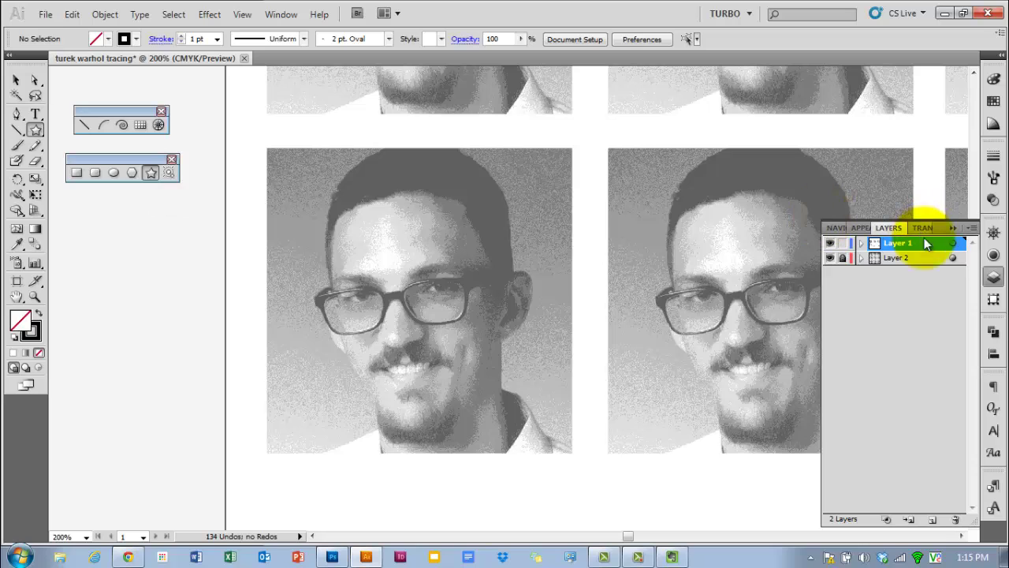
{"action": "left_click", "coordinate": [999, 334]}
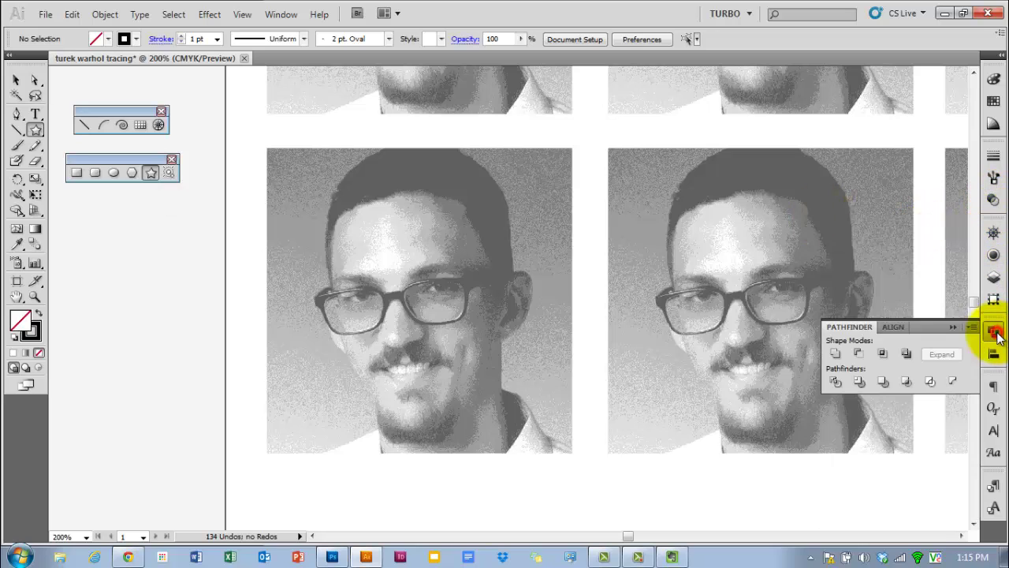
{"action": "left_click", "coordinate": [284, 18]}
{"action": "left_click", "coordinate": [282, 19]}
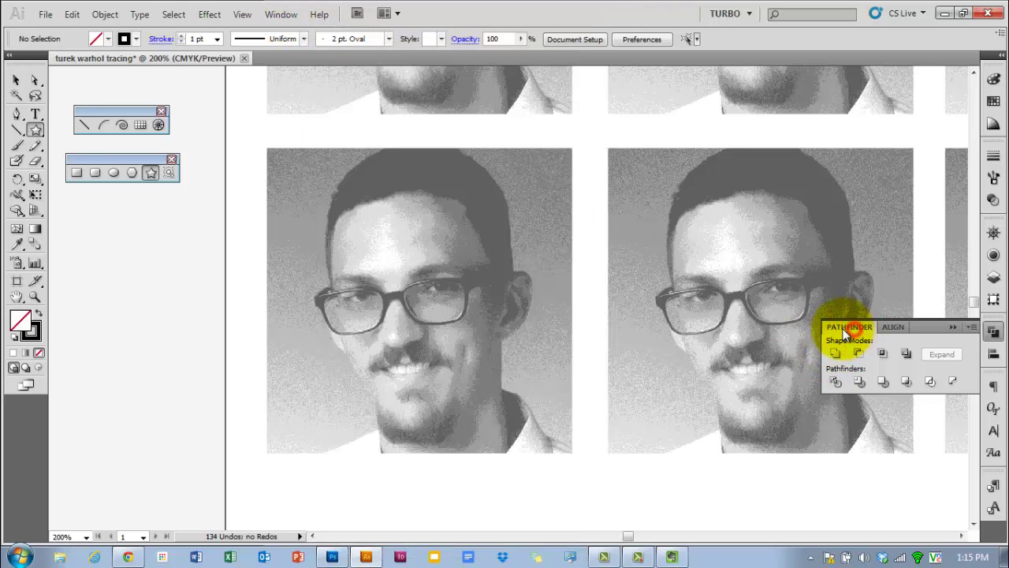
{"action": "left_click_drag", "start_coordinate": [846, 333], "coordinate": [679, 228]}
Step: Cover the seventh portrait's left-hand lens with four overlapping ellipses, including ones about 0.29 × 0.23, 0.49 × 0.20 and 0.36 × 0.30 in
{"action": "left_click", "coordinate": [377, 317], "text": "ctrl"}
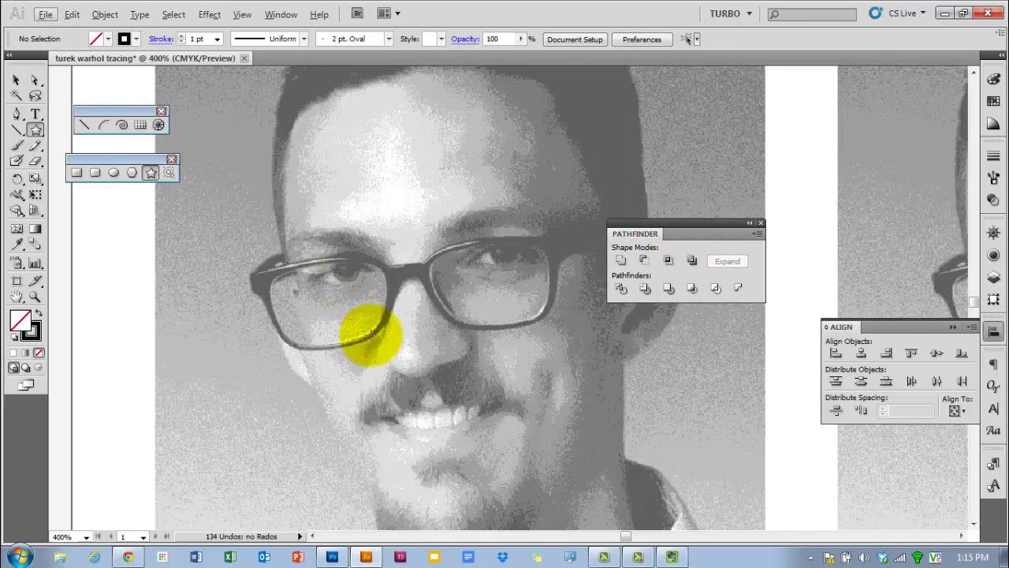
{"action": "left_click", "coordinate": [113, 172]}
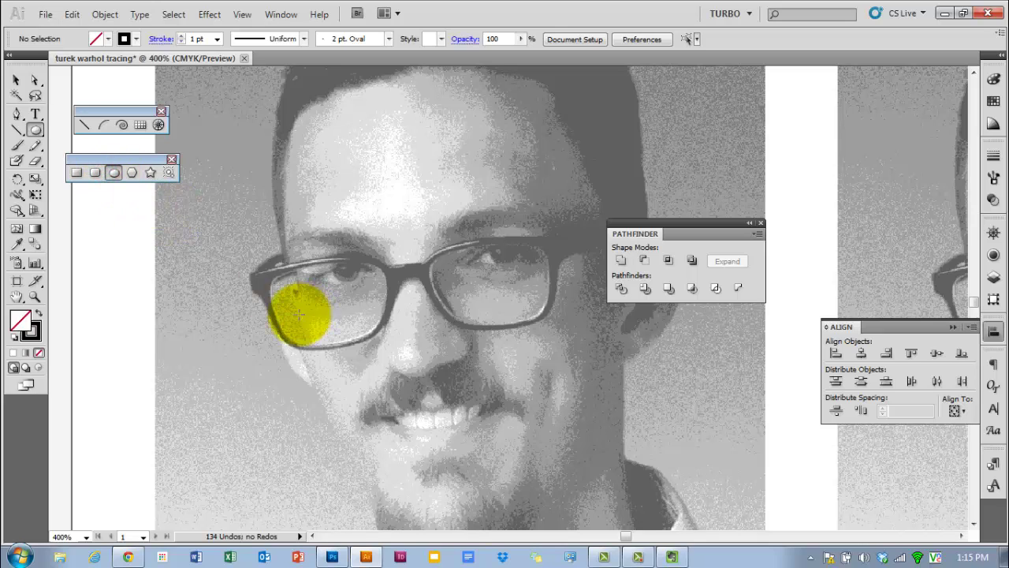
{"action": "left_click_drag", "start_coordinate": [268, 274], "coordinate": [339, 346]}
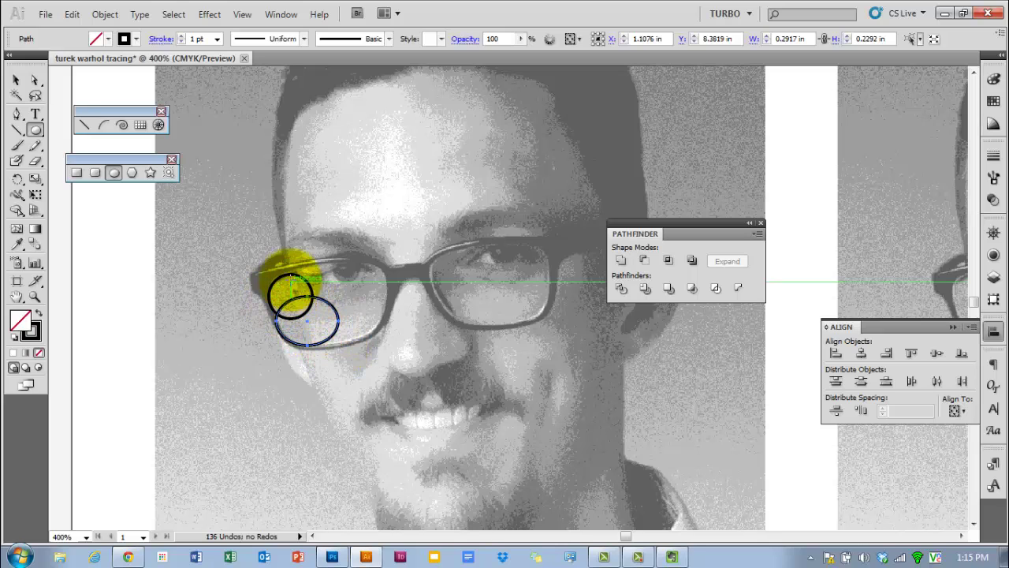
{"action": "left_click_drag", "start_coordinate": [272, 258], "coordinate": [383, 304]}
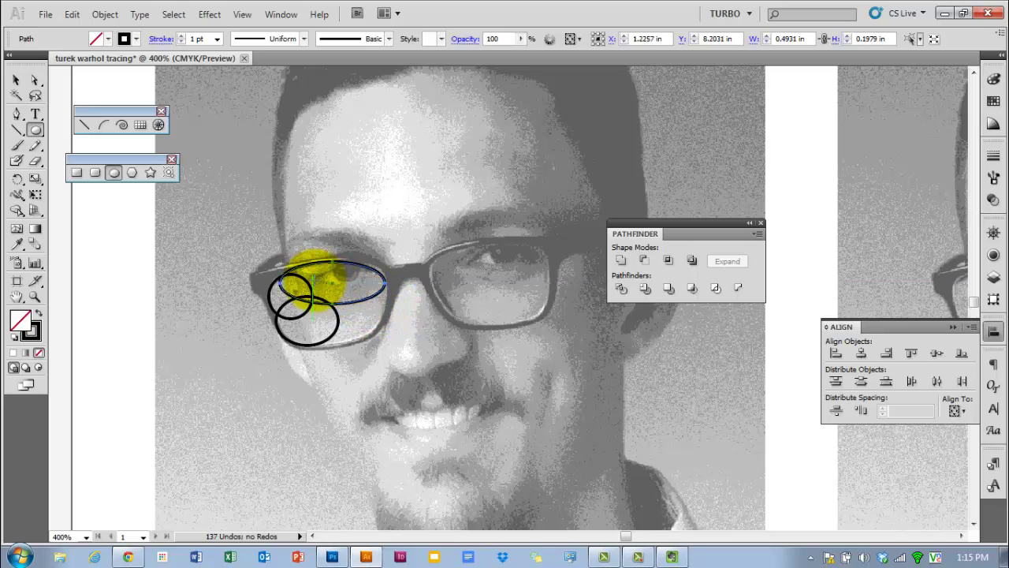
{"action": "left_click_drag", "start_coordinate": [310, 270], "coordinate": [385, 339]}
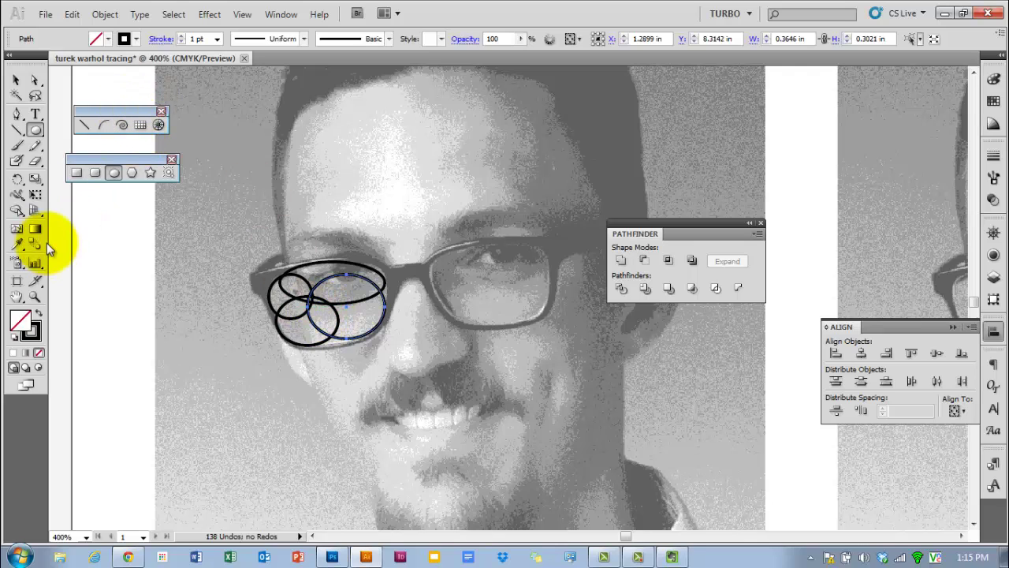
Step: Activate the Shape Builder tool and select all four overlapping lens ellipses
{"action": "left_click", "coordinate": [18, 82]}
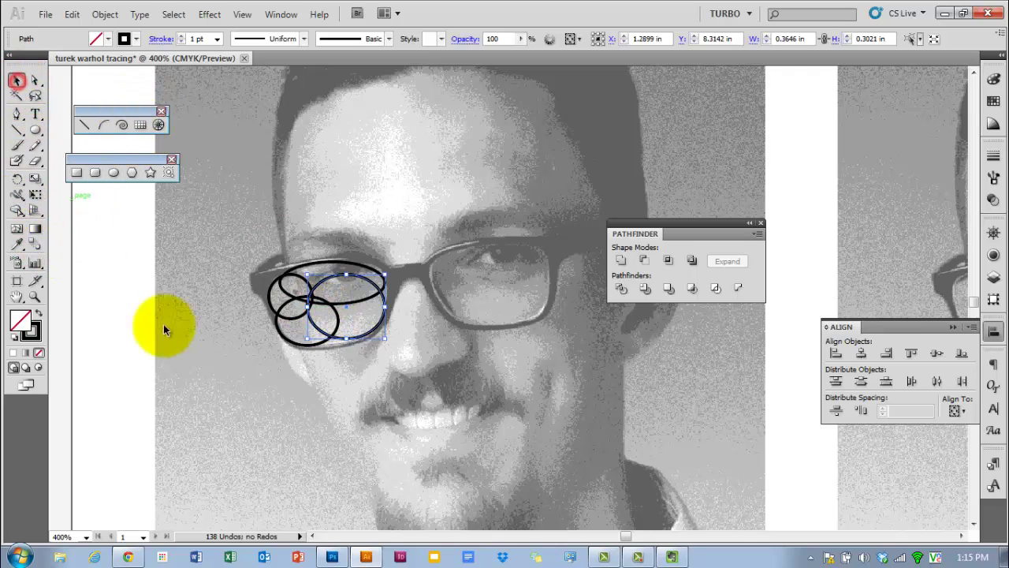
{"action": "left_click", "coordinate": [17, 212]}
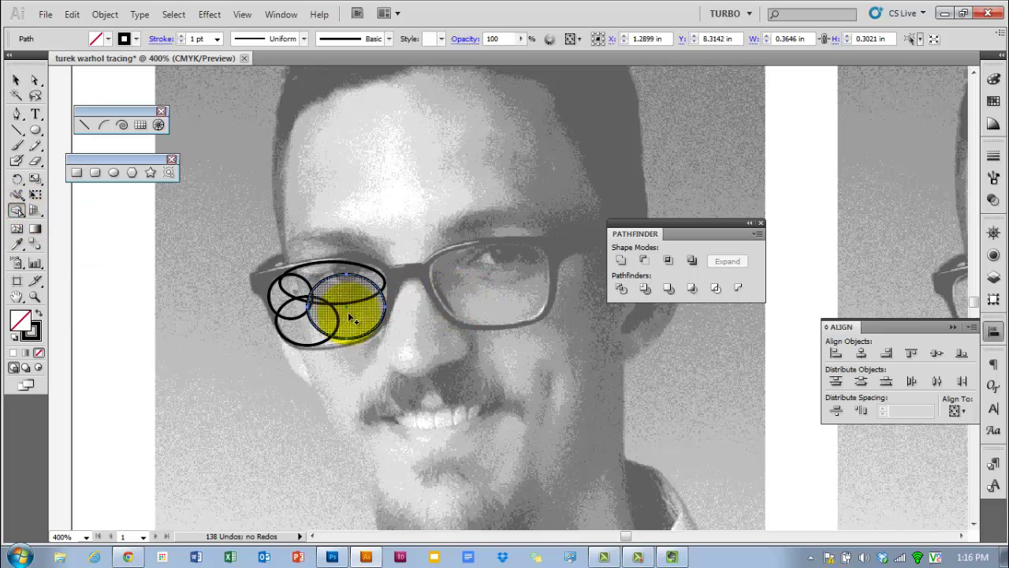
{"action": "left_click_drag", "start_coordinate": [351, 317], "coordinate": [302, 331]}
{"action": "left_click", "coordinate": [377, 345]}
{"action": "left_click_drag", "start_coordinate": [380, 362], "coordinate": [282, 289]}
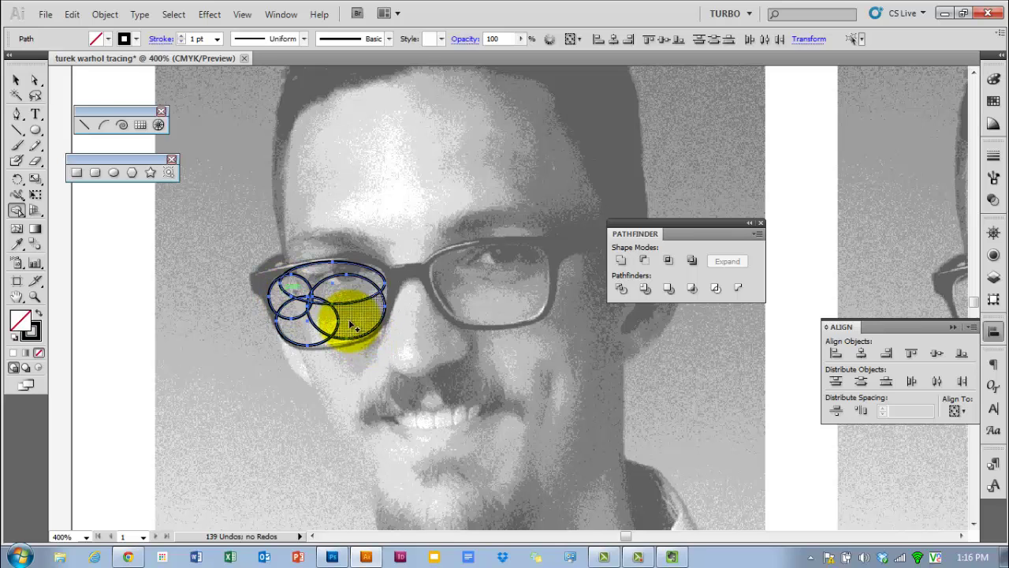
Step: Merge all regions of the four overlapping ellipses into one continuous lens outline with the Shape Builder tool
{"action": "scroll", "coordinate": [353, 325], "scroll_direction": "up", "scroll_amount": 2}
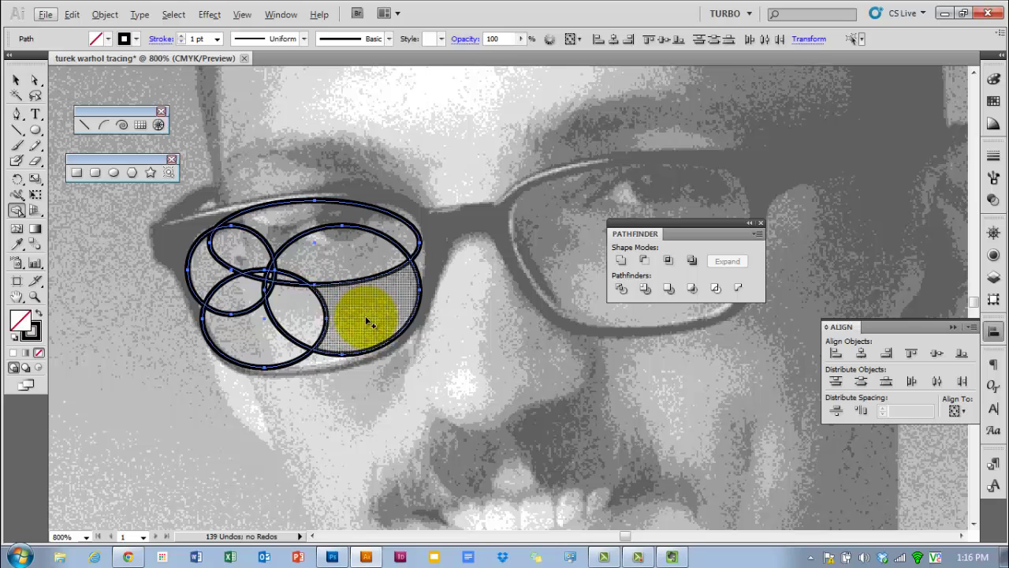
{"action": "left_click_drag", "start_coordinate": [365, 321], "coordinate": [284, 319]}
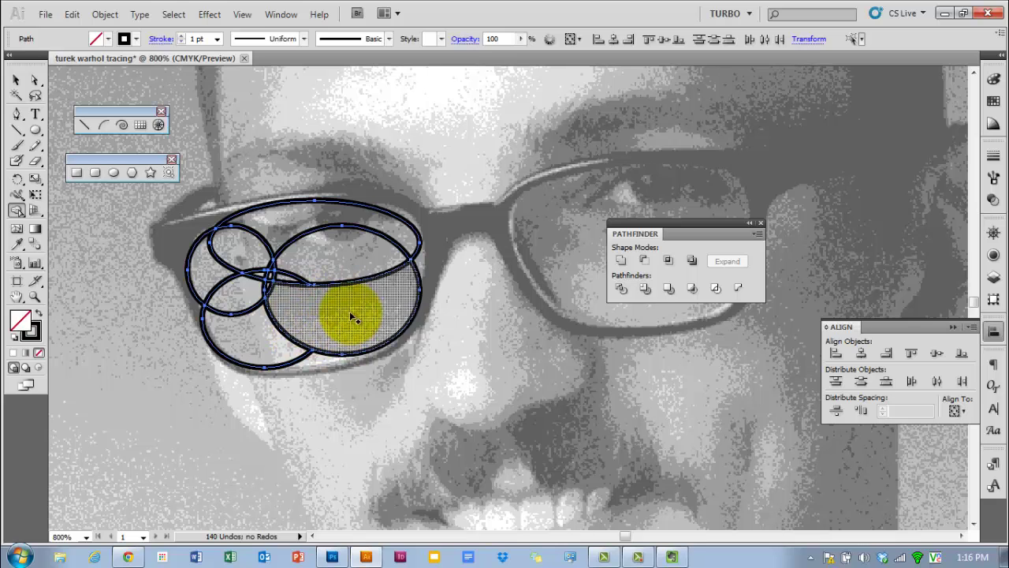
{"action": "mouse_move", "coordinate": [355, 323]}
{"action": "left_mouse_down"}
{"action": "mouse_move", "coordinate": [339, 260]}
{"action": "mouse_move", "coordinate": [305, 314]}
{"action": "mouse_move", "coordinate": [270, 270]}
{"action": "mouse_move", "coordinate": [265, 292]}
{"action": "mouse_move", "coordinate": [277, 294]}
{"action": "mouse_move", "coordinate": [280, 275]}
{"action": "mouse_move", "coordinate": [289, 286]}
{"action": "mouse_move", "coordinate": [293, 252]}
{"action": "mouse_move", "coordinate": [322, 286]}
{"action": "mouse_move", "coordinate": [294, 293]}
{"action": "mouse_move", "coordinate": [293, 284]}
{"action": "mouse_move", "coordinate": [214, 266]}
{"action": "left_mouse_up"}
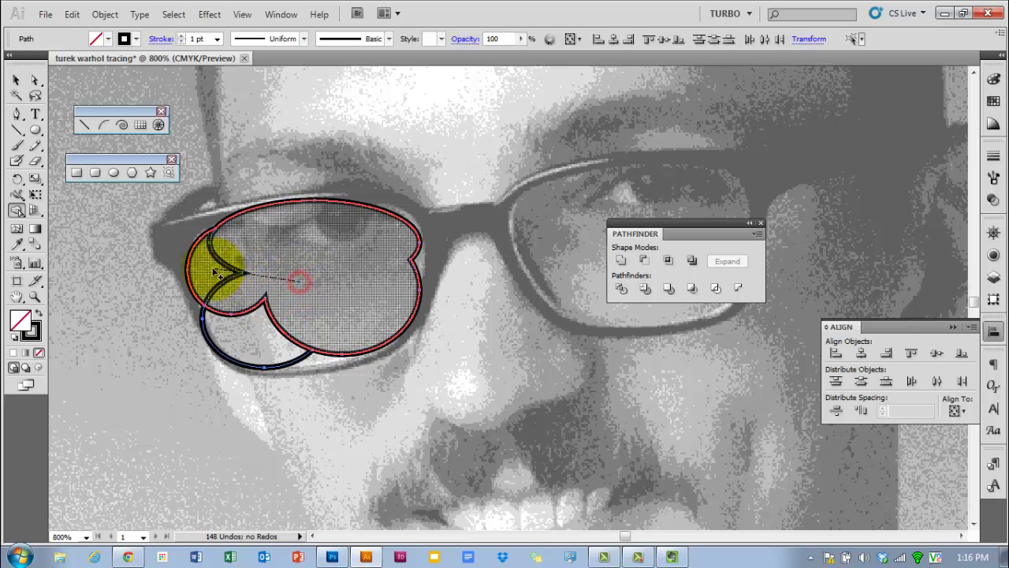
{"action": "left_click_drag", "start_coordinate": [307, 315], "coordinate": [259, 339]}
{"action": "mouse_move", "coordinate": [411, 259]}
{"action": "left_mouse_down"}
{"action": "mouse_move", "coordinate": [360, 297]}
{"action": "mouse_move", "coordinate": [282, 327]}
{"action": "left_mouse_up"}
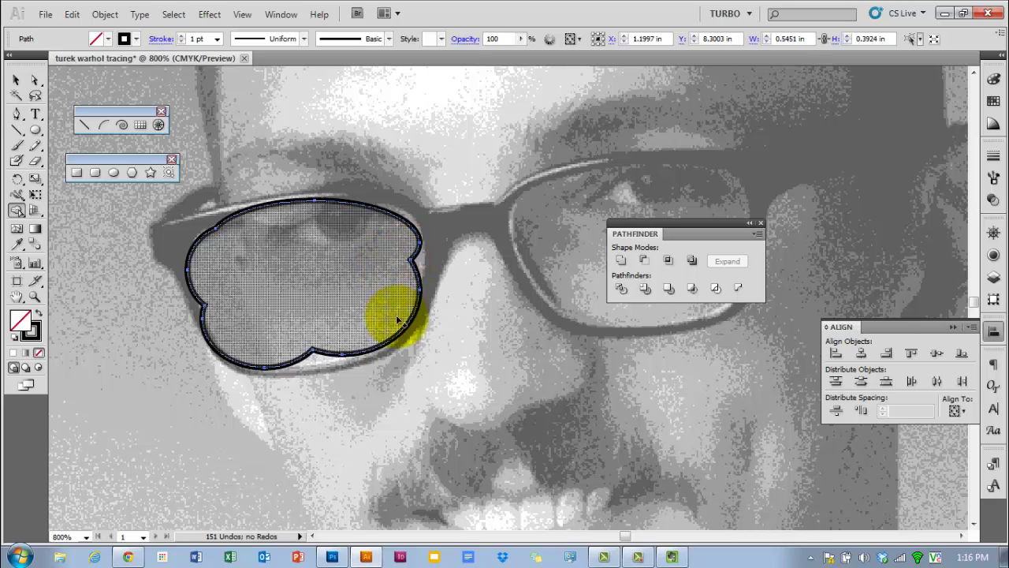
Step: Draw an overlapping thin rectangle, an ellipse of about 0.09 × 0.06 in and a small polygon over the seventh portrait's right-hand eye
{"action": "left_click", "coordinate": [509, 335]}
{"action": "key", "text": "space"}
{"action": "left_click_drag", "start_coordinate": [474, 335], "coordinate": [328, 358]}
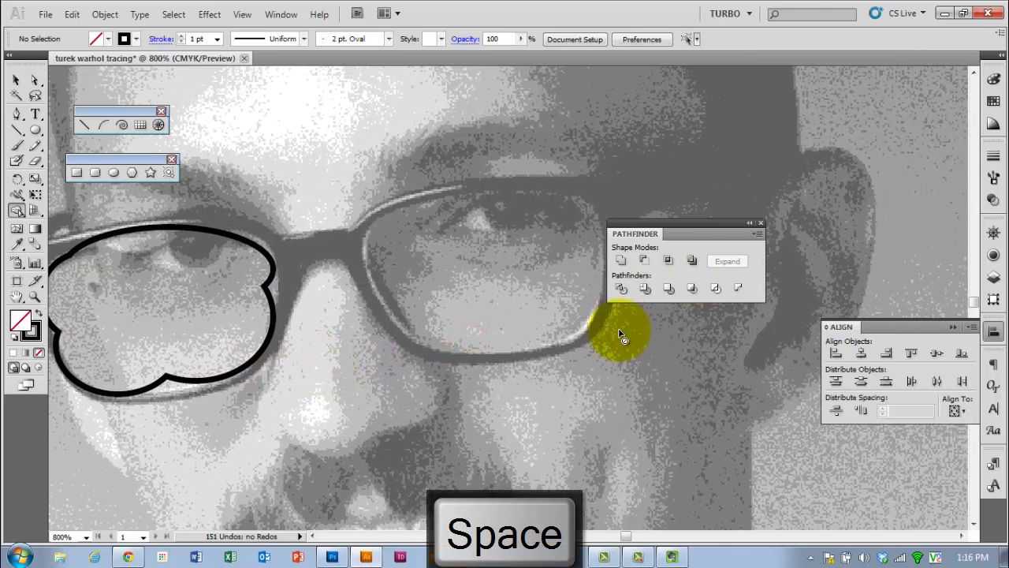
{"action": "left_click", "coordinate": [77, 172]}
{"action": "left_click_drag", "start_coordinate": [489, 193], "coordinate": [578, 207]}
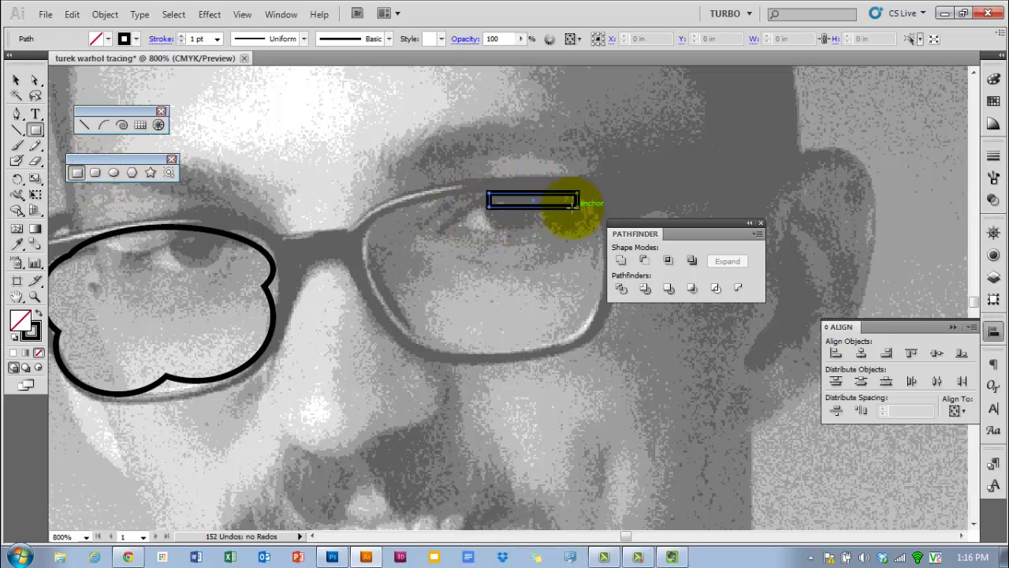
{"action": "left_click", "coordinate": [114, 172]}
{"action": "left_click_drag", "start_coordinate": [490, 193], "coordinate": [534, 223]}
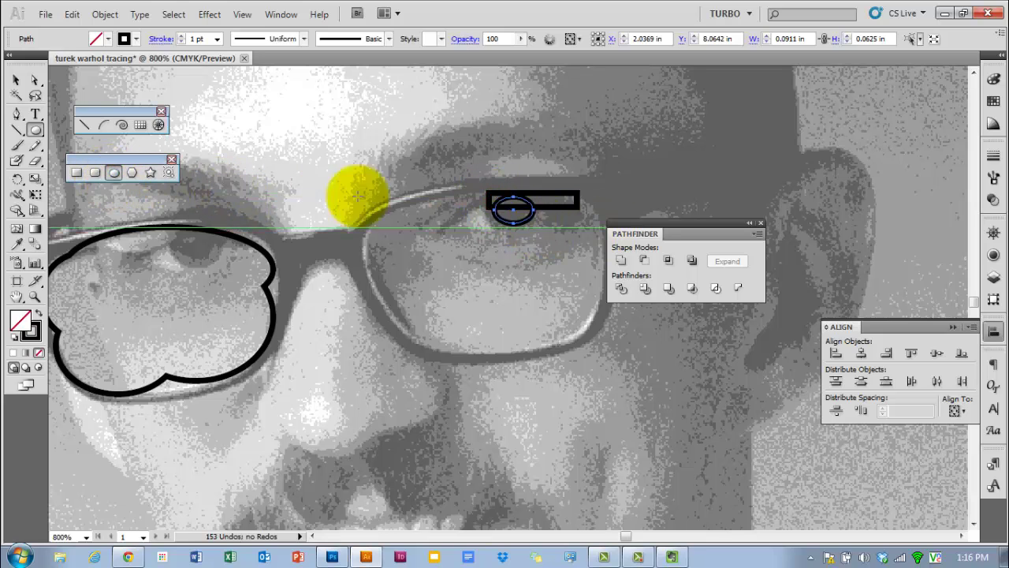
{"action": "left_click", "coordinate": [133, 172]}
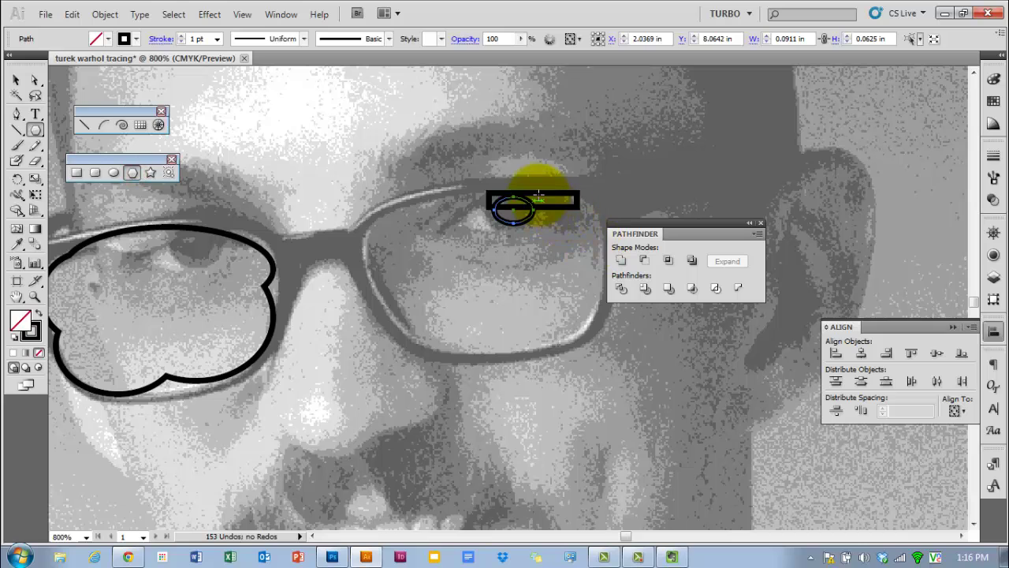
{"action": "left_click_drag", "start_coordinate": [538, 189], "coordinate": [591, 256]}
Step: Tilt the thin rectangle slightly and unite it with the ellipse and polygon into one shape using Pathfinder's Unite mode
{"action": "key", "text": "v"}
{"action": "left_click", "coordinate": [583, 204]}
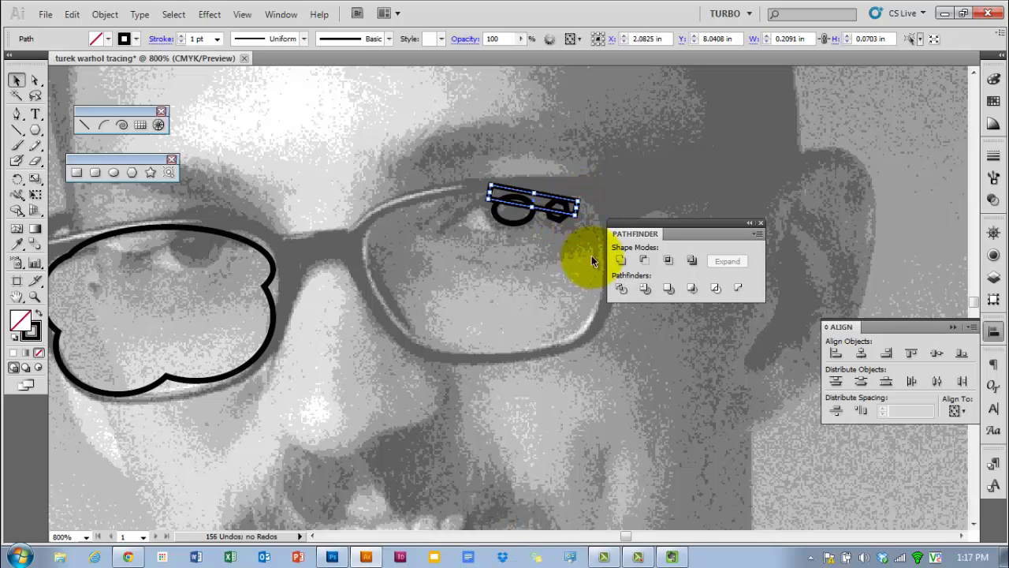
{"action": "left_click", "coordinate": [505, 202], "text": "shift"}
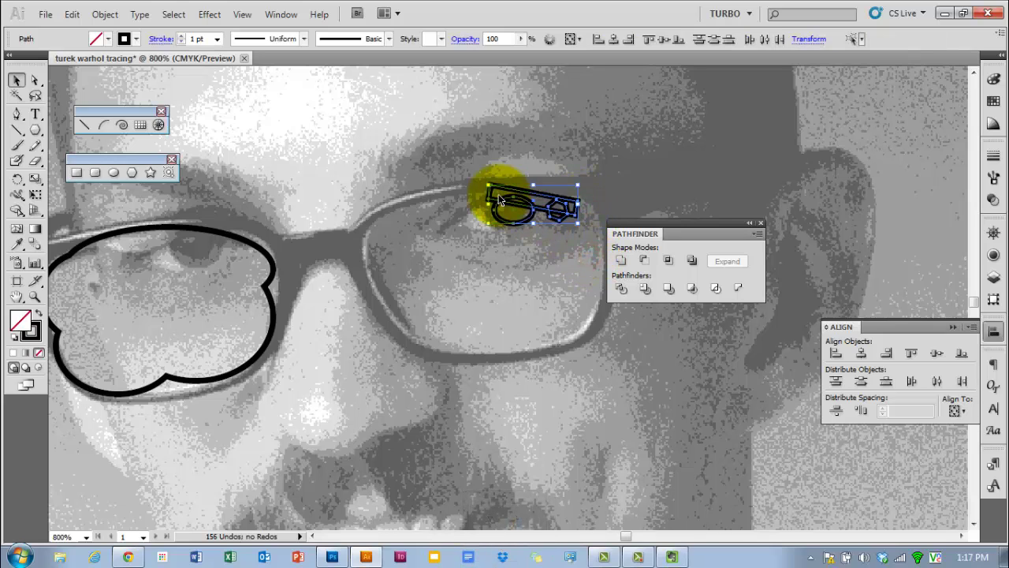
{"action": "left_click", "coordinate": [621, 261]}
{"action": "left_click", "coordinate": [527, 237]}
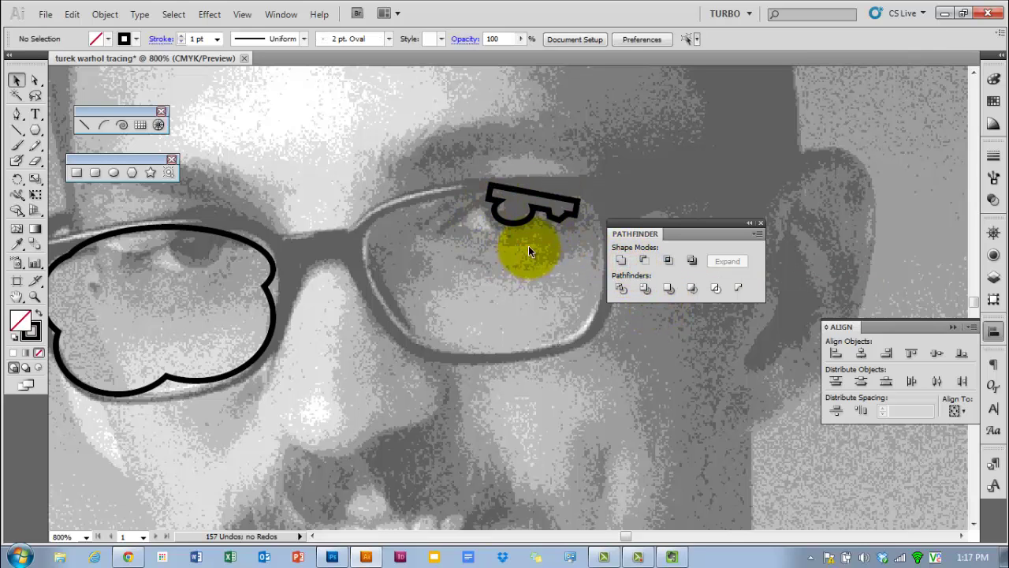
Step: Review the seventh portrait and the Warhol tracings example sheet, closing the sheet's preview and returning to Illustrator
{"action": "scroll", "coordinate": [540, 286], "scroll_direction": "down", "scroll_amount": 1}
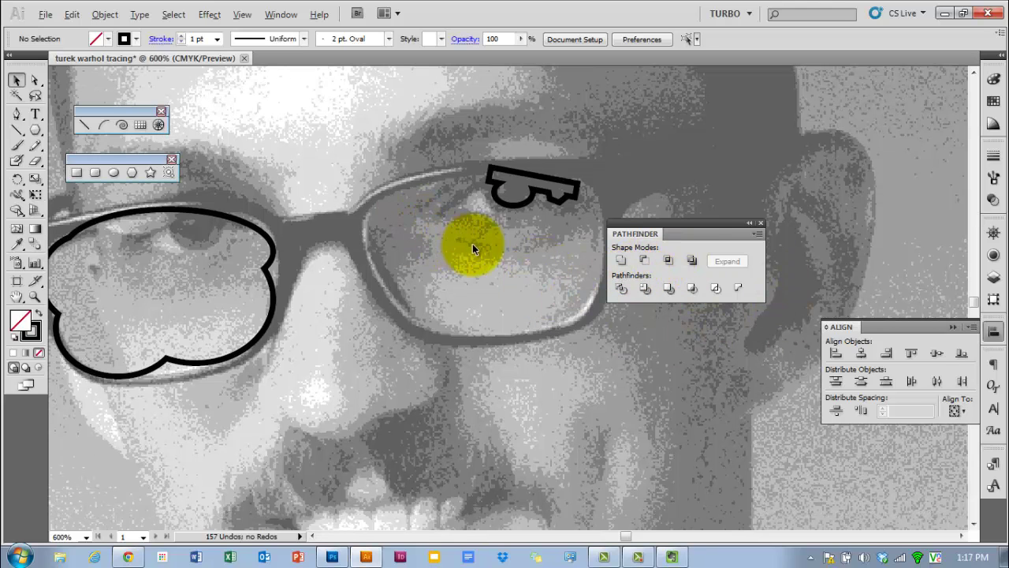
{"action": "scroll", "coordinate": [469, 244], "scroll_direction": "down", "scroll_amount": 2}
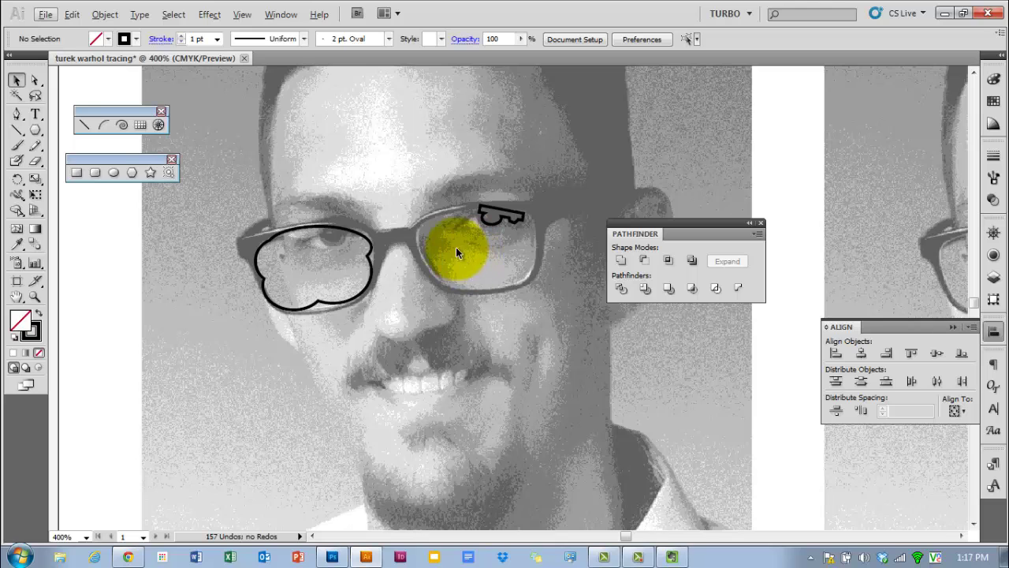
{"action": "key", "text": "space"}
{"action": "left_click_drag", "start_coordinate": [452, 246], "coordinate": [444, 289]}
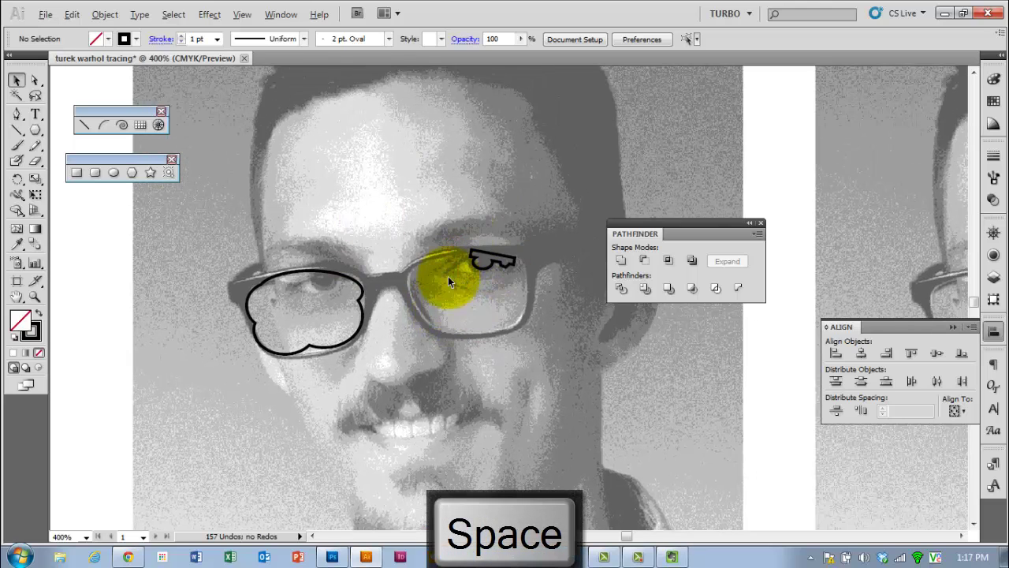
{"action": "scroll", "coordinate": [448, 276], "scroll_direction": "down", "scroll_amount": 1}
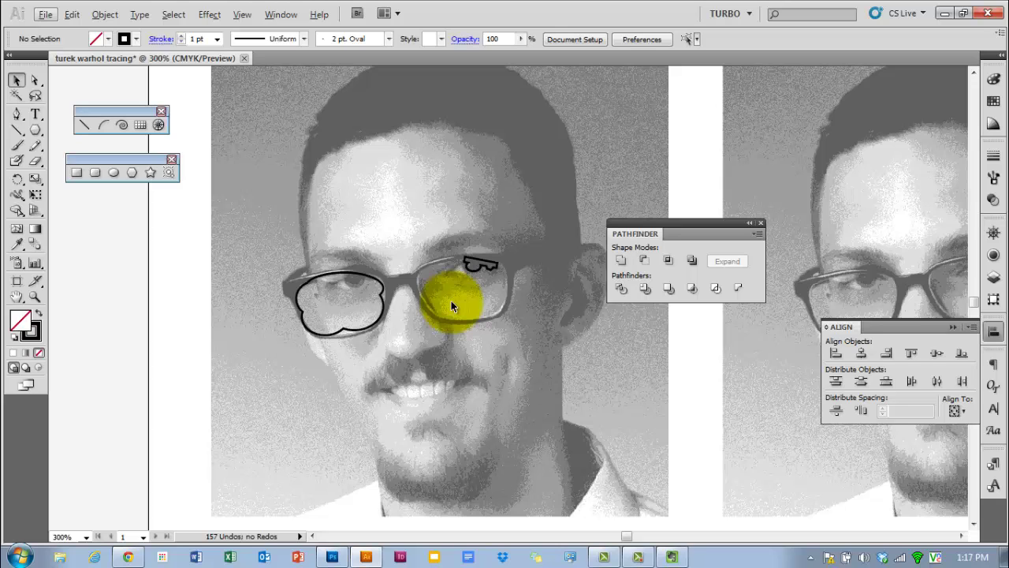
{"action": "key", "text": "space"}
{"action": "left_click_drag", "start_coordinate": [518, 300], "coordinate": [479, 309]}
{"action": "key", "text": "ctrl+minus"}
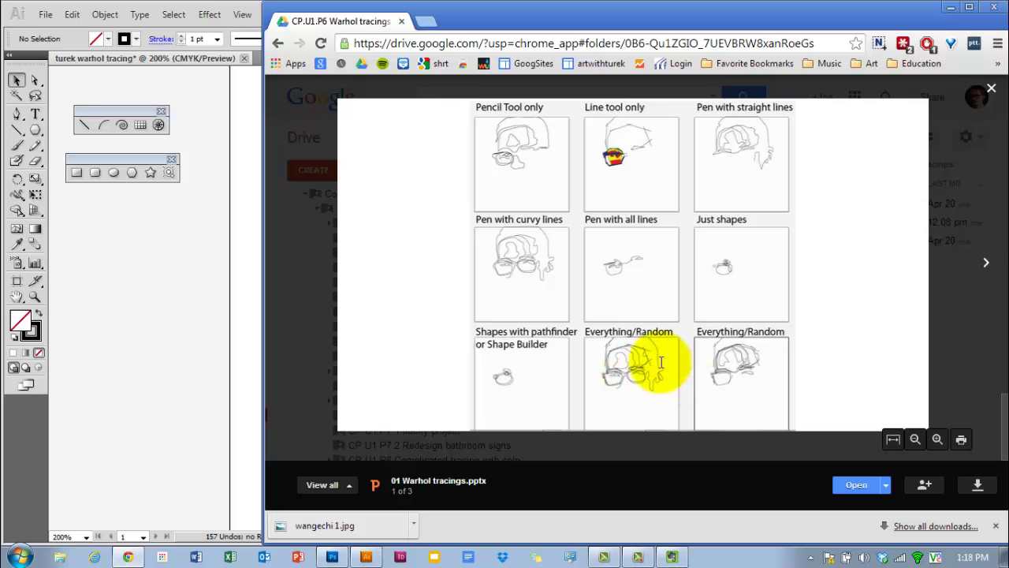
{"action": "left_click", "coordinate": [990, 90]}
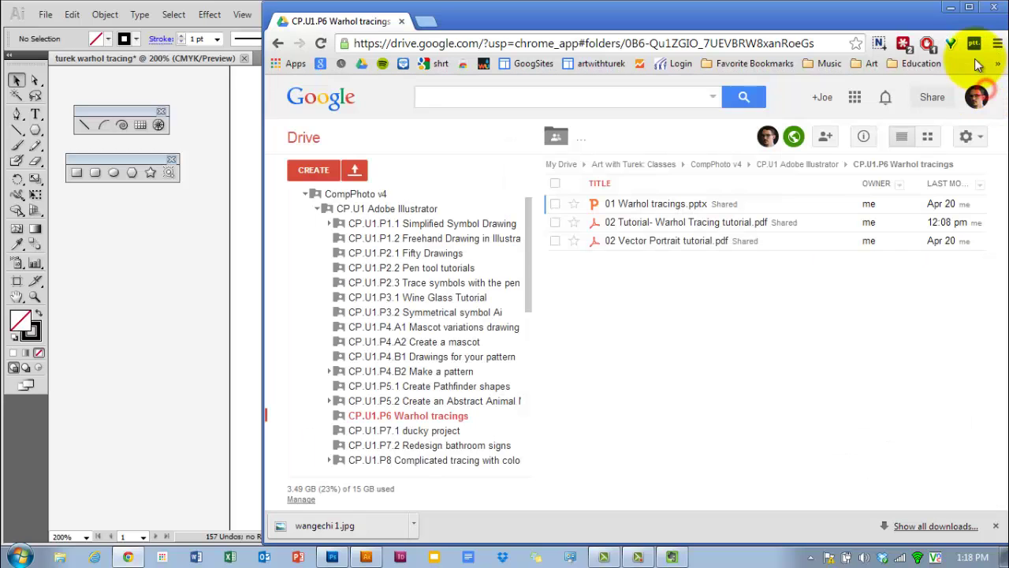
{"action": "left_click", "coordinate": [952, 8]}
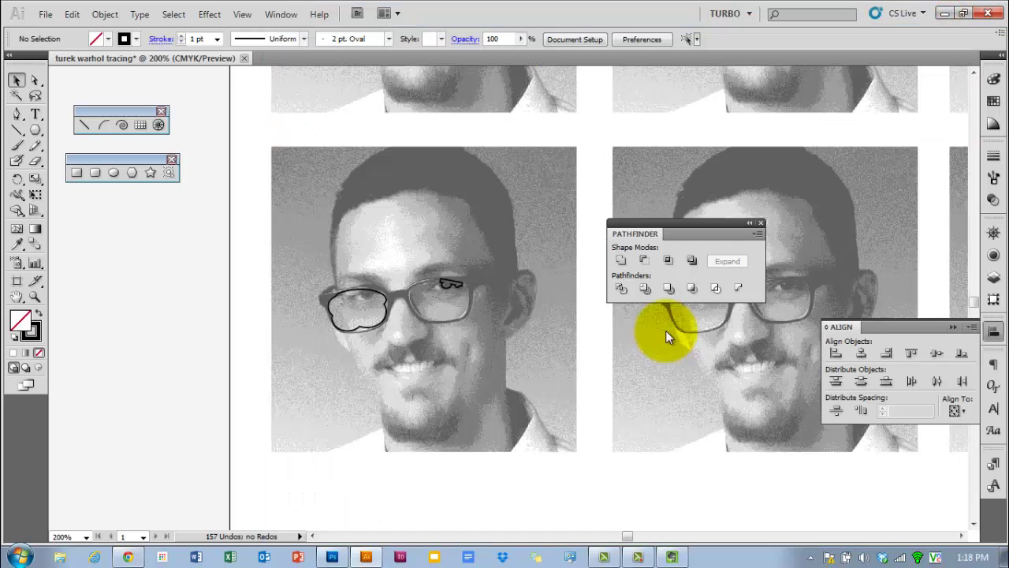
Step: Move the Pathfinder options clear of the portraits and copy the sixth portrait's lens, eye and star shapes onto the eighth portrait
{"action": "left_click", "coordinate": [691, 318], "text": "ctrl+alt"}
{"action": "left_click", "coordinate": [691, 319], "text": "ctrl+alt"}
{"action": "left_click_drag", "start_coordinate": [717, 315], "coordinate": [432, 381]}
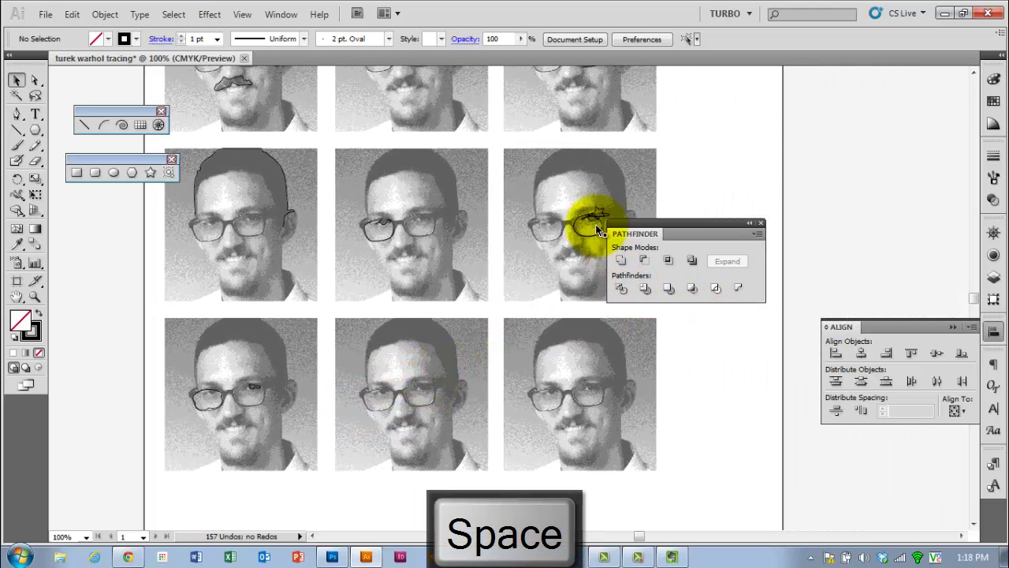
{"action": "left_click_drag", "start_coordinate": [665, 224], "coordinate": [769, 230]}
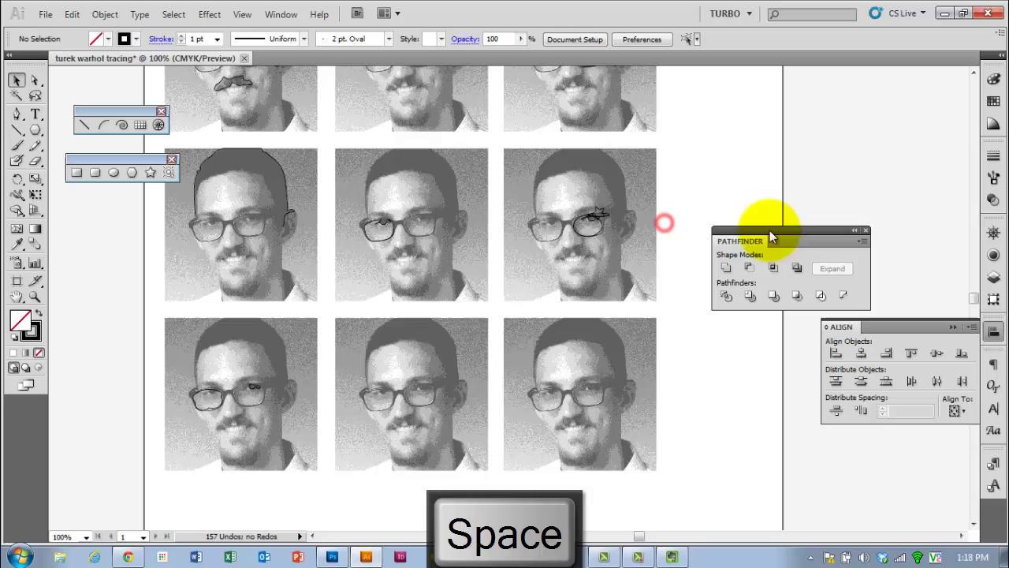
{"action": "left_click", "coordinate": [581, 207], "text": "ctrl"}
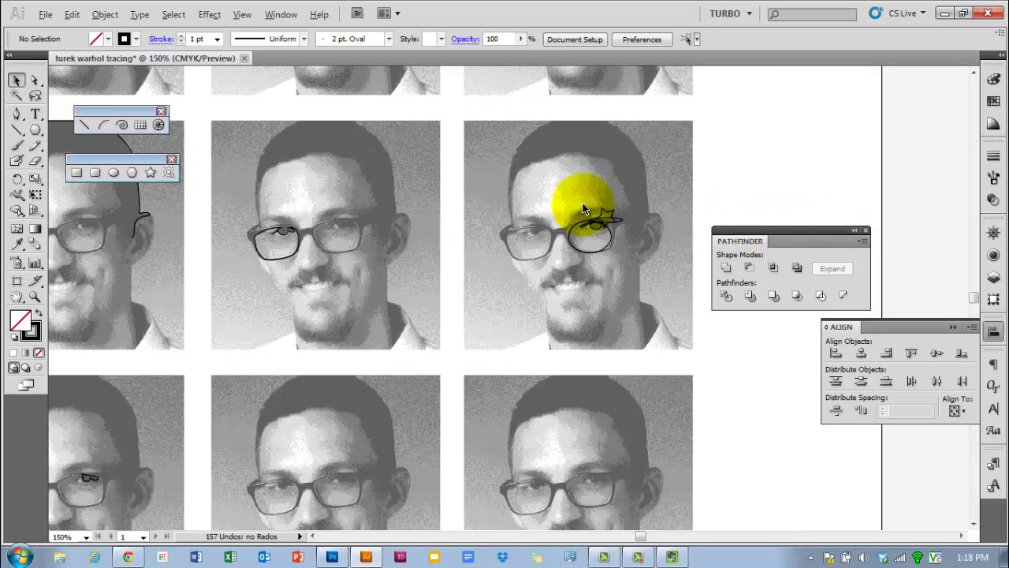
{"action": "left_click", "coordinate": [618, 234]}
{"action": "scroll", "coordinate": [607, 233], "scroll_direction": "down", "scroll_amount": 2}
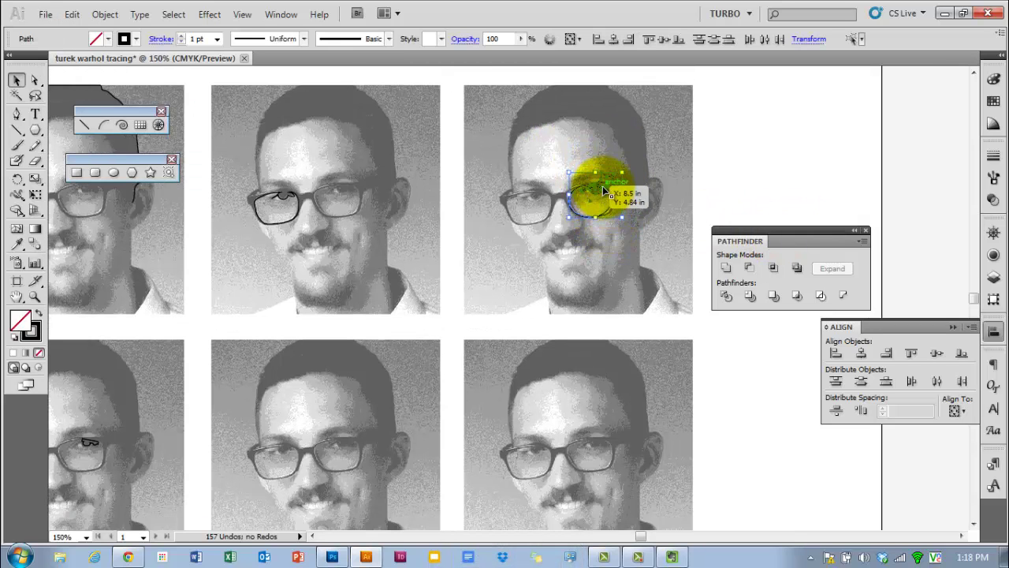
{"action": "left_click_drag", "start_coordinate": [604, 191], "coordinate": [350, 438]}
{"action": "left_click", "coordinate": [333, 358]}
Step: Copy the fifth portrait's left-hand lens and eye outlines onto the same spot on the eighth portrait
{"action": "scroll", "coordinate": [333, 358], "scroll_direction": "down", "scroll_amount": 1}
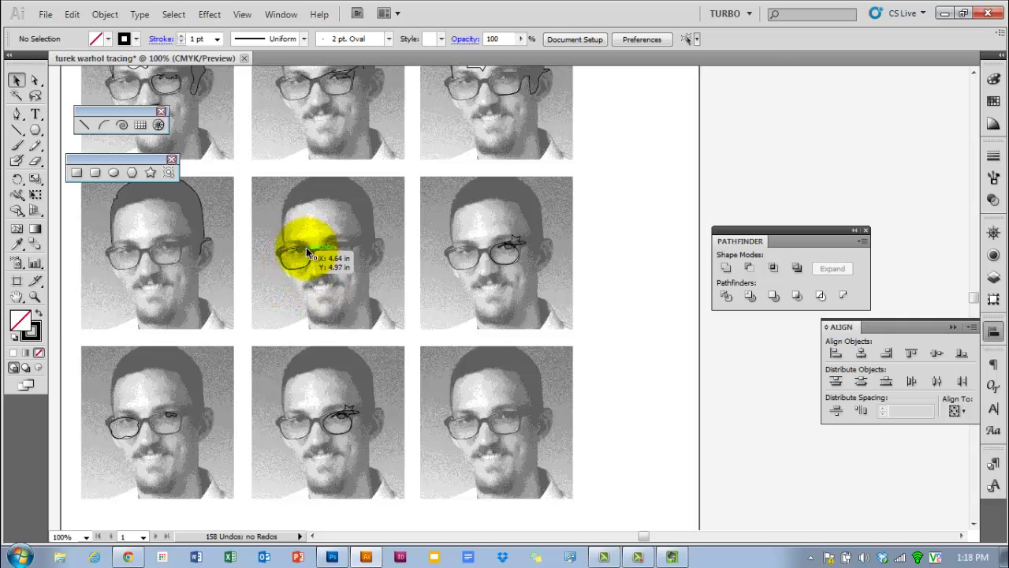
{"action": "left_click_drag", "start_coordinate": [306, 251], "coordinate": [305, 422]}
{"action": "left_click", "coordinate": [307, 426]}
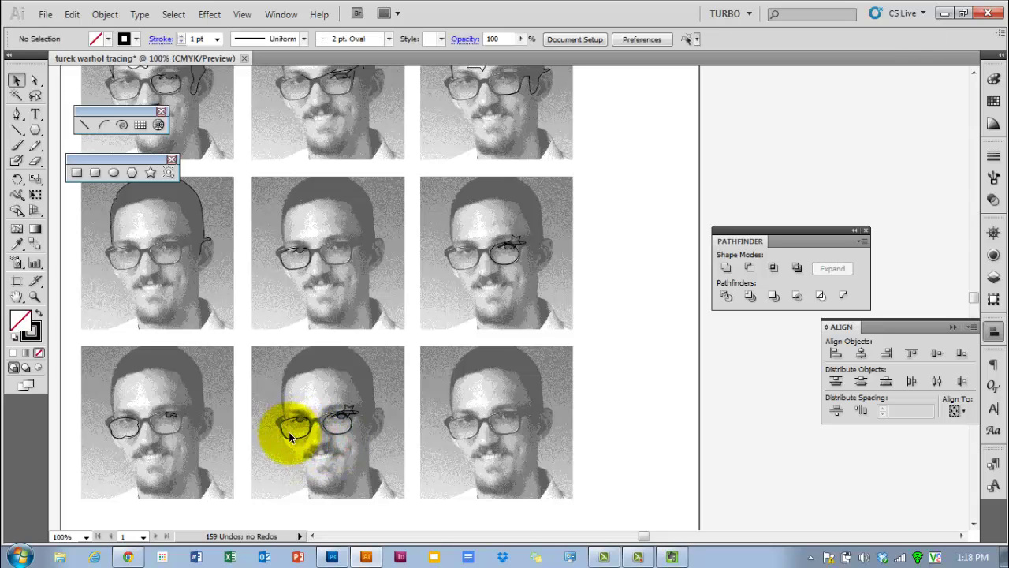
Step: Examine the eighth portrait's combined tracings up close and compare them with the full grid of nine portraits
{"action": "key", "text": "space"}
{"action": "left_click_drag", "start_coordinate": [329, 454], "coordinate": [409, 448]}
{"action": "left_click", "coordinate": [410, 452], "text": "ctrl"}
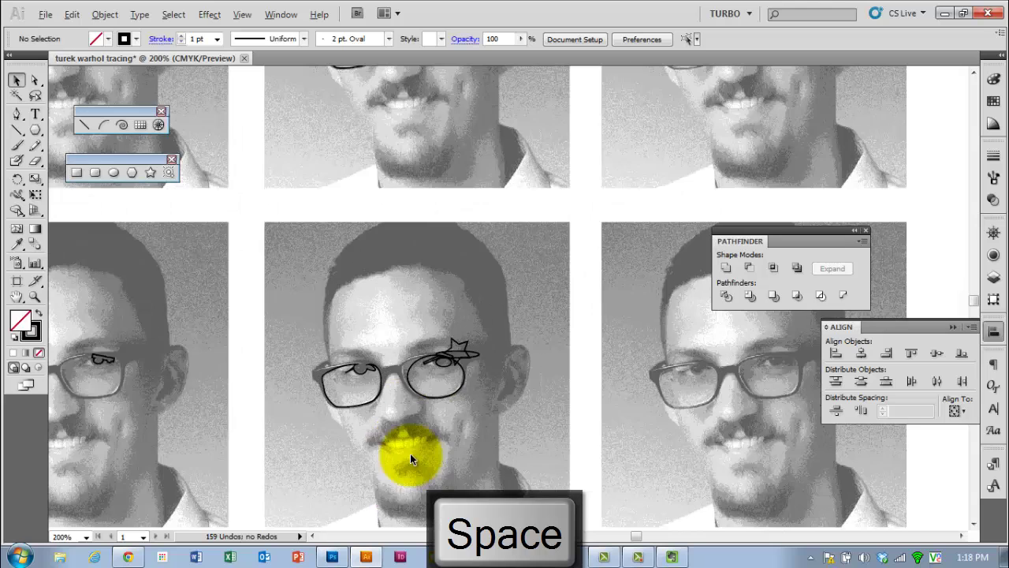
{"action": "left_click_drag", "start_coordinate": [451, 462], "coordinate": [523, 394]}
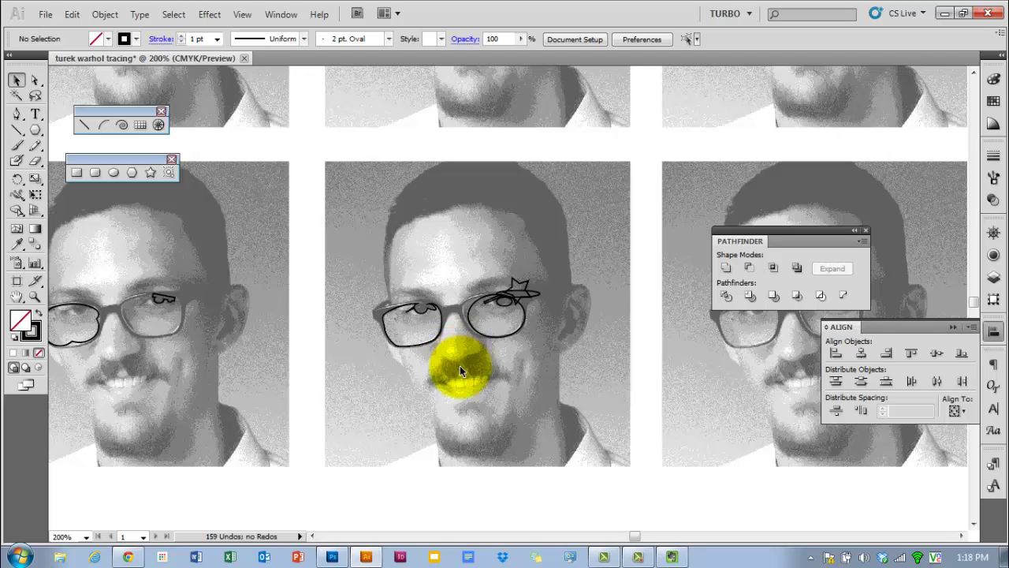
{"action": "left_click", "coordinate": [507, 296]}
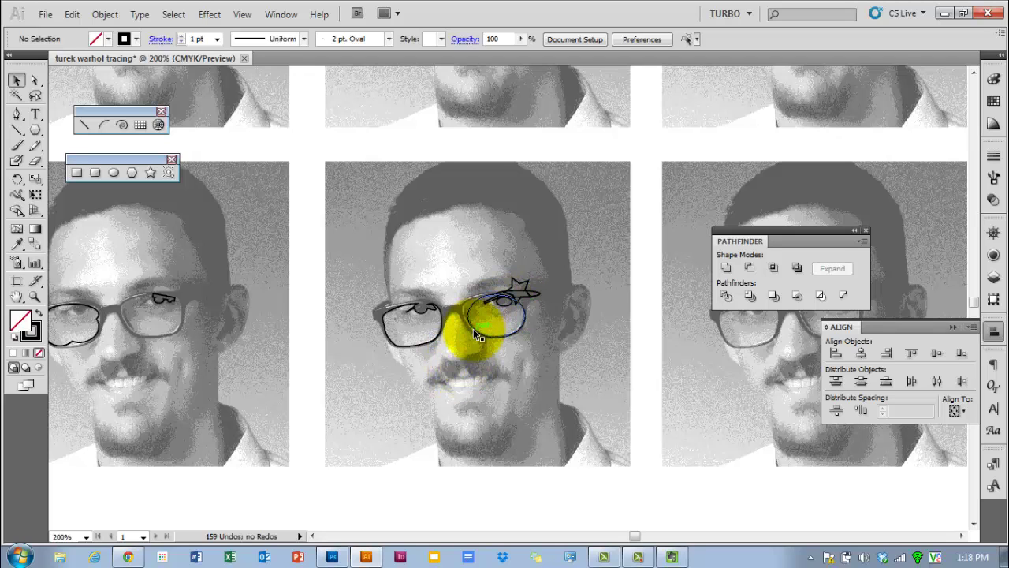
{"action": "key", "text": "ctrl+minus"}
{"action": "key", "text": "space"}
{"action": "left_click_drag", "start_coordinate": [575, 376], "coordinate": [475, 389]}
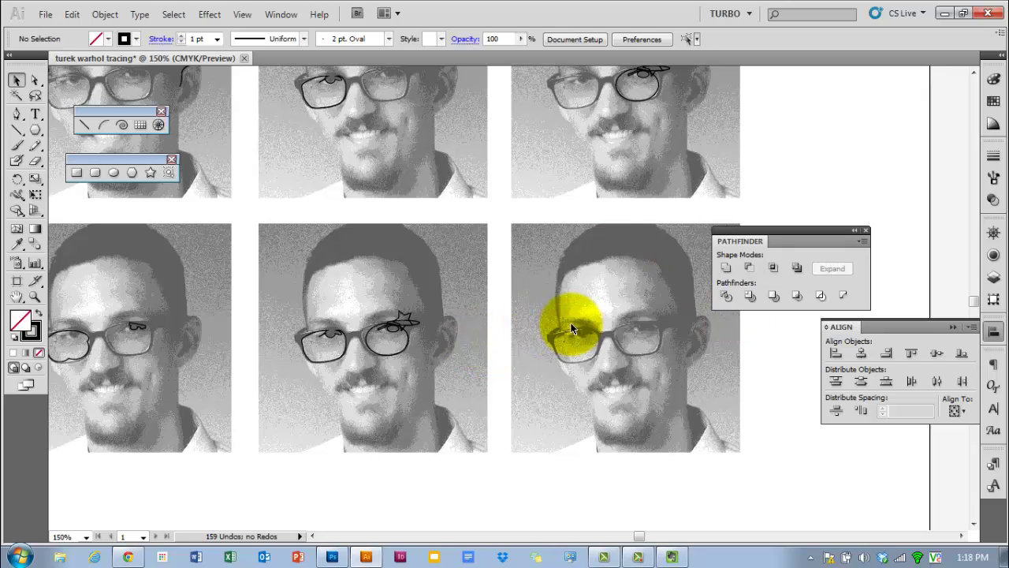
{"action": "scroll", "coordinate": [571, 322], "scroll_direction": "down", "scroll_amount": 1}
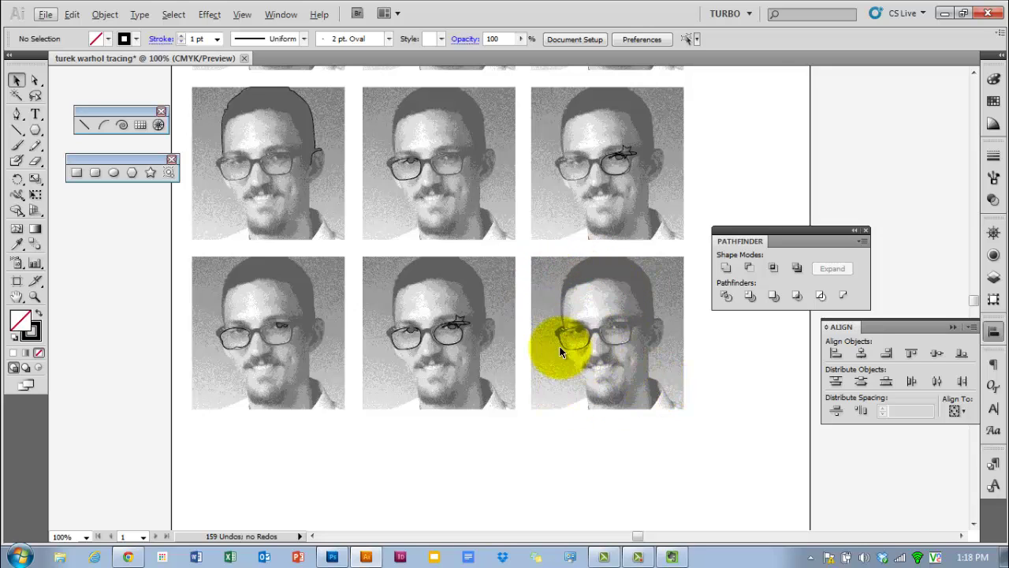
{"action": "scroll", "coordinate": [540, 359], "scroll_direction": "down", "scroll_amount": 1}
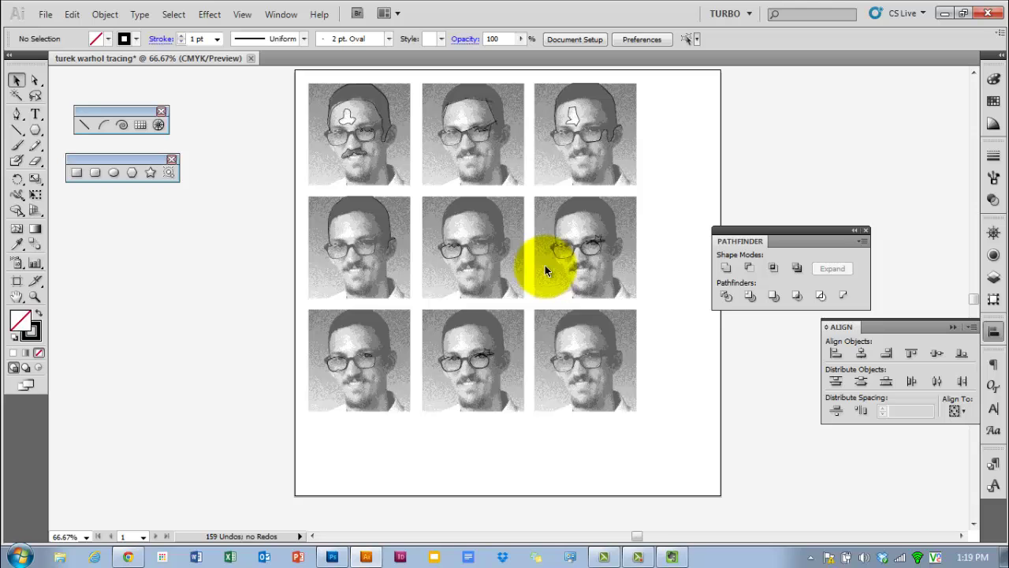
Step: Select all the overlapping straight lines around the second portrait's right-hand lens, eye and ear
{"action": "scroll", "coordinate": [524, 383], "scroll_direction": "up", "scroll_amount": 2}
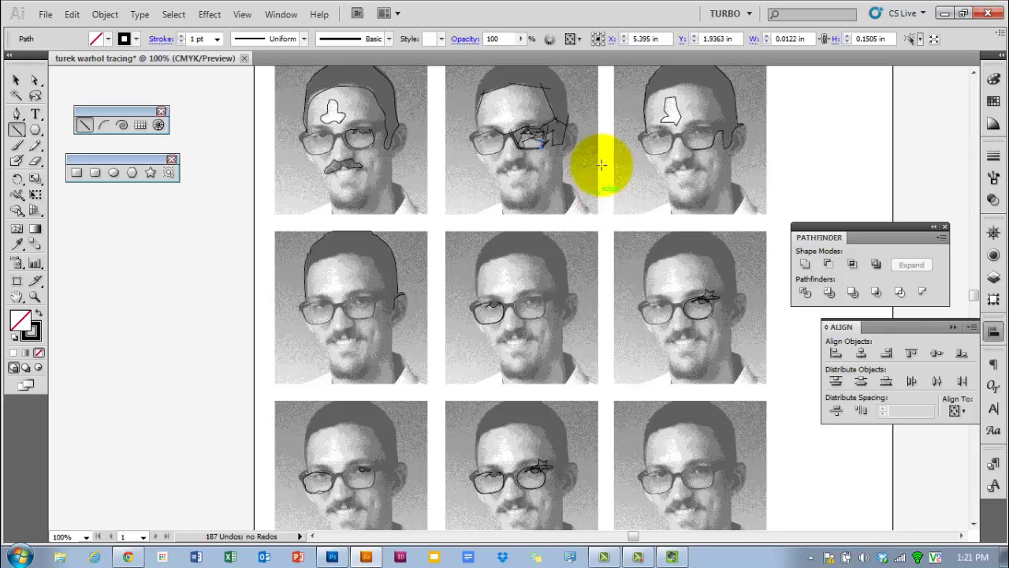
{"action": "scroll", "coordinate": [543, 111], "scroll_direction": "up", "scroll_amount": 4}
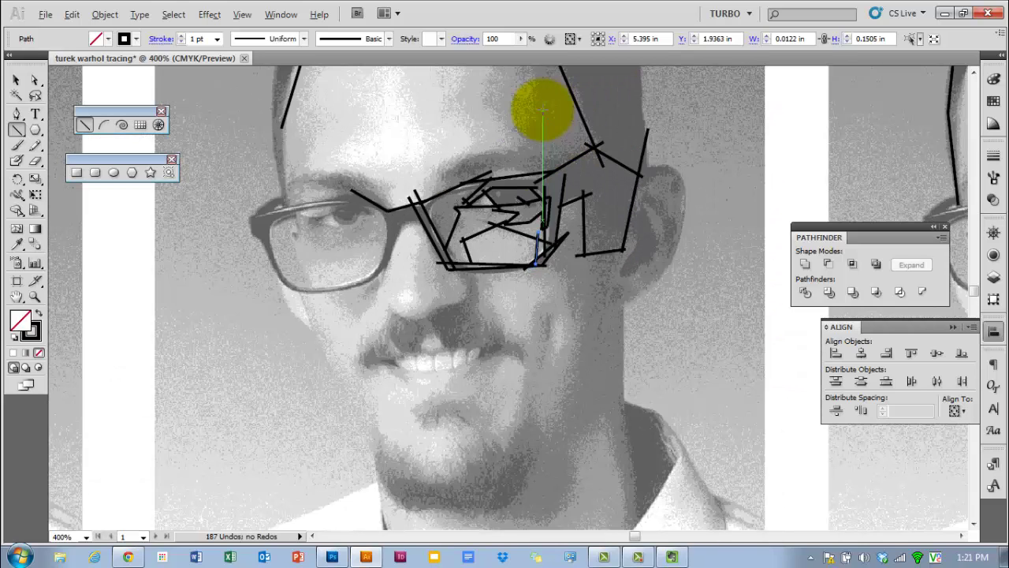
{"action": "scroll", "coordinate": [542, 110], "scroll_direction": "up", "scroll_amount": 2}
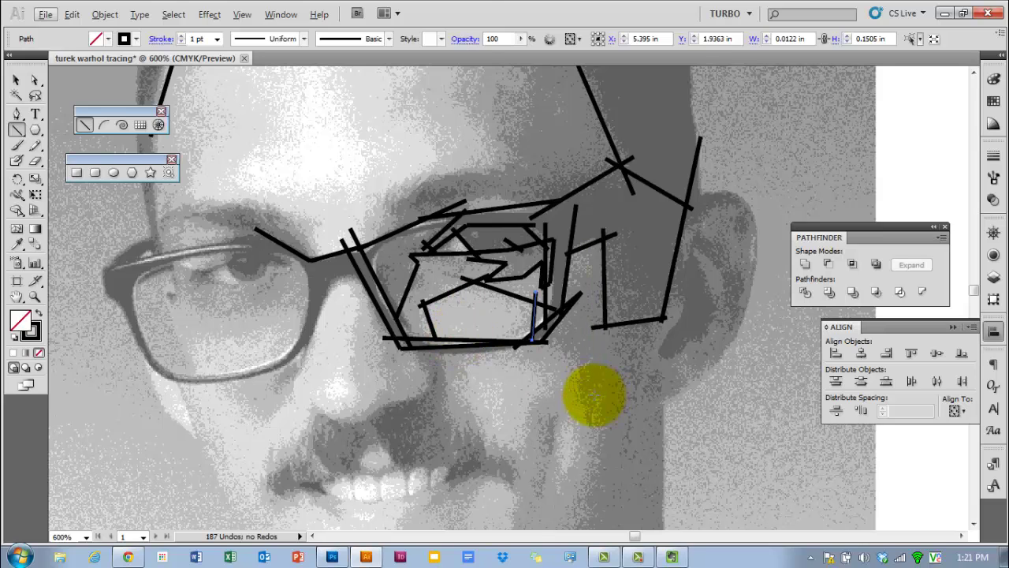
{"action": "key", "text": "alt+v"}
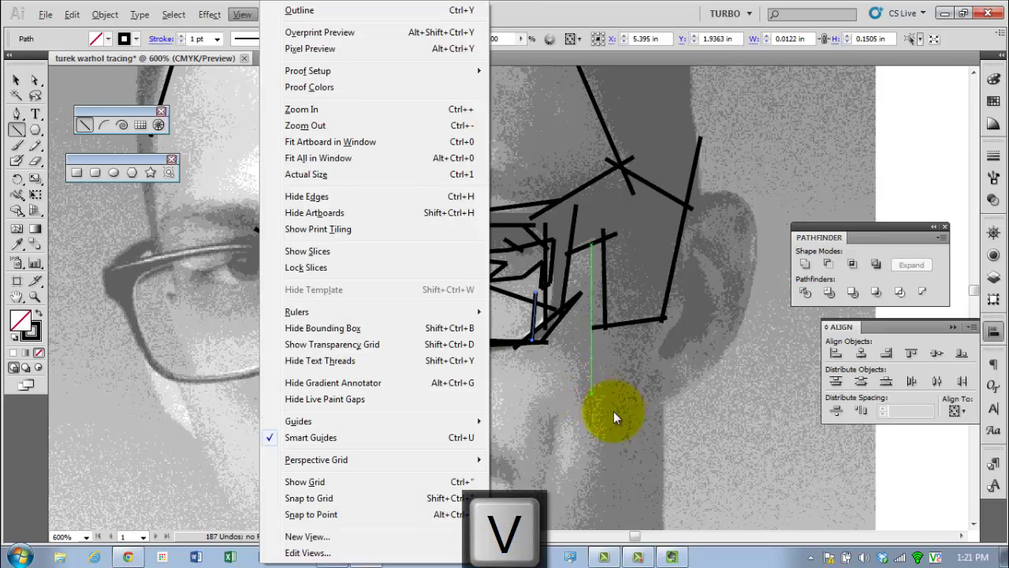
{"action": "left_click", "coordinate": [614, 411]}
{"action": "key", "text": "v"}
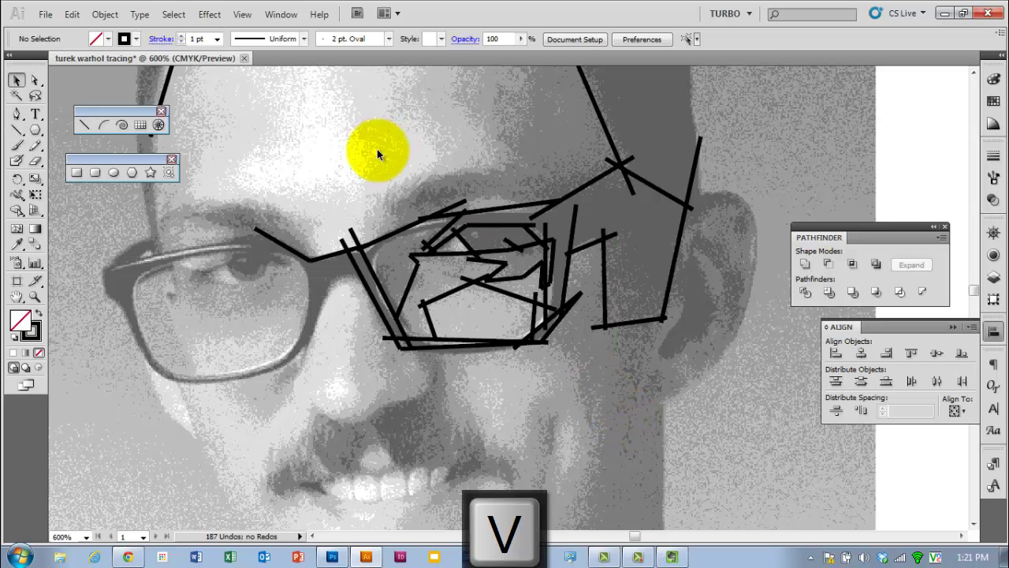
{"action": "left_click_drag", "start_coordinate": [380, 211], "coordinate": [712, 390]}
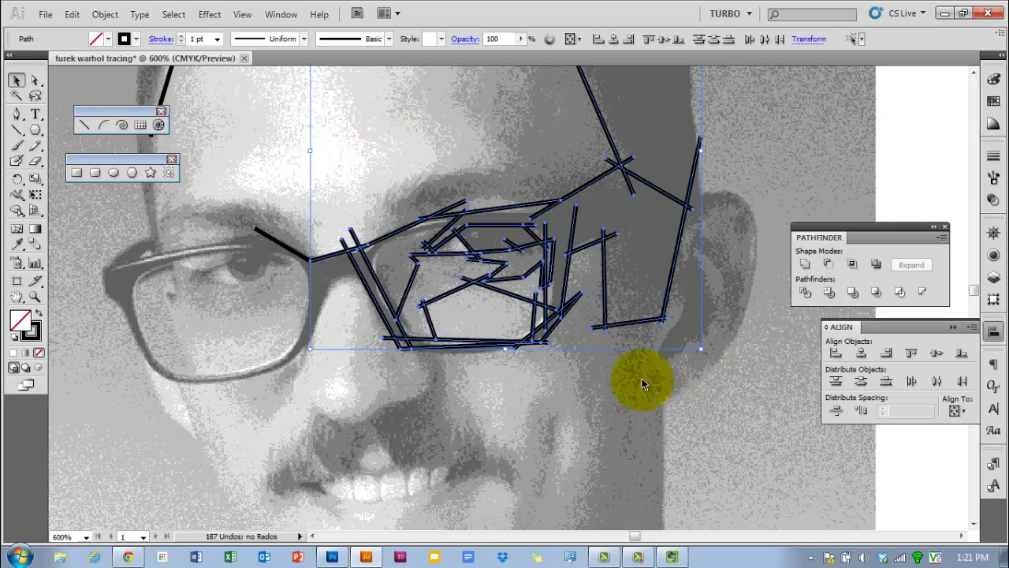
Step: Activate the Live Paint Bucket for the selected lines and place the colour swatches beside the second portrait
{"action": "left_click", "coordinate": [16, 213]}
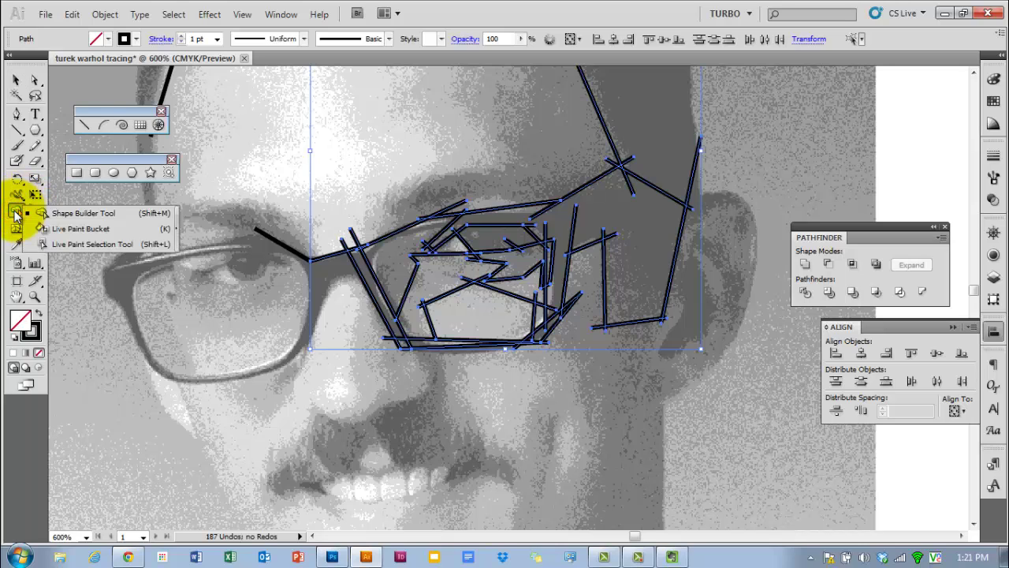
{"action": "left_click", "coordinate": [96, 230]}
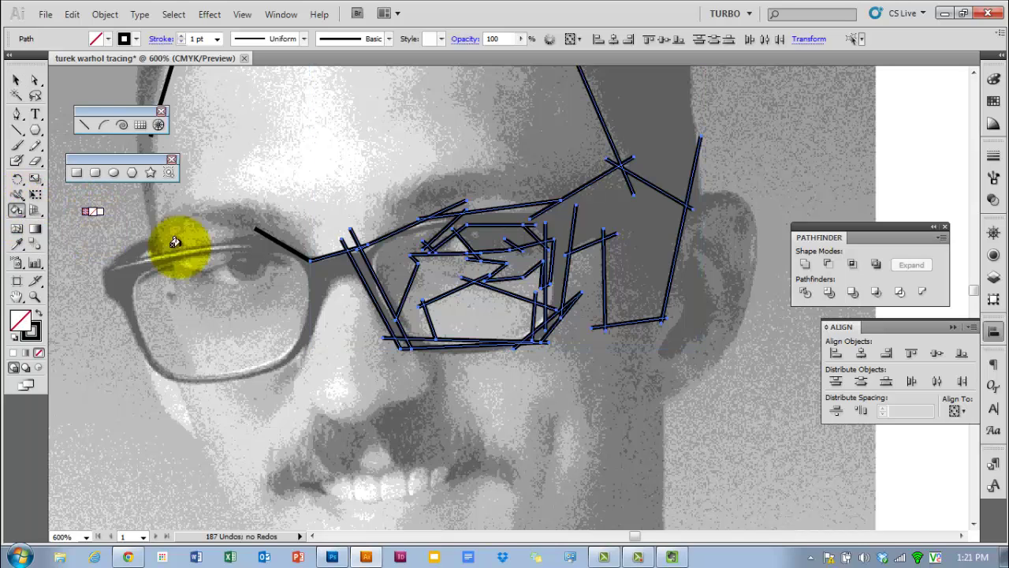
{"action": "left_click", "coordinate": [995, 102]}
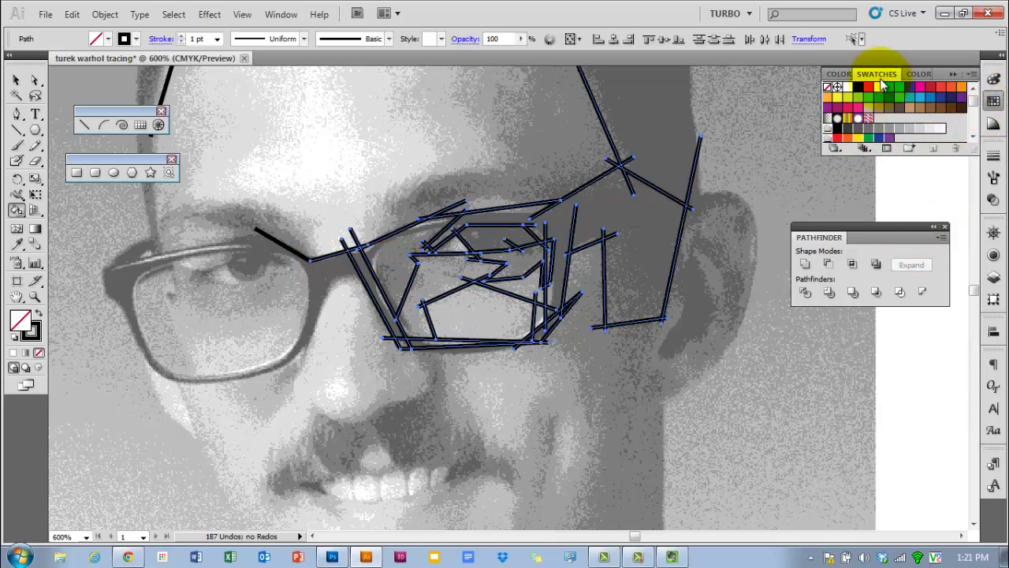
{"action": "left_click_drag", "start_coordinate": [881, 83], "coordinate": [737, 123]}
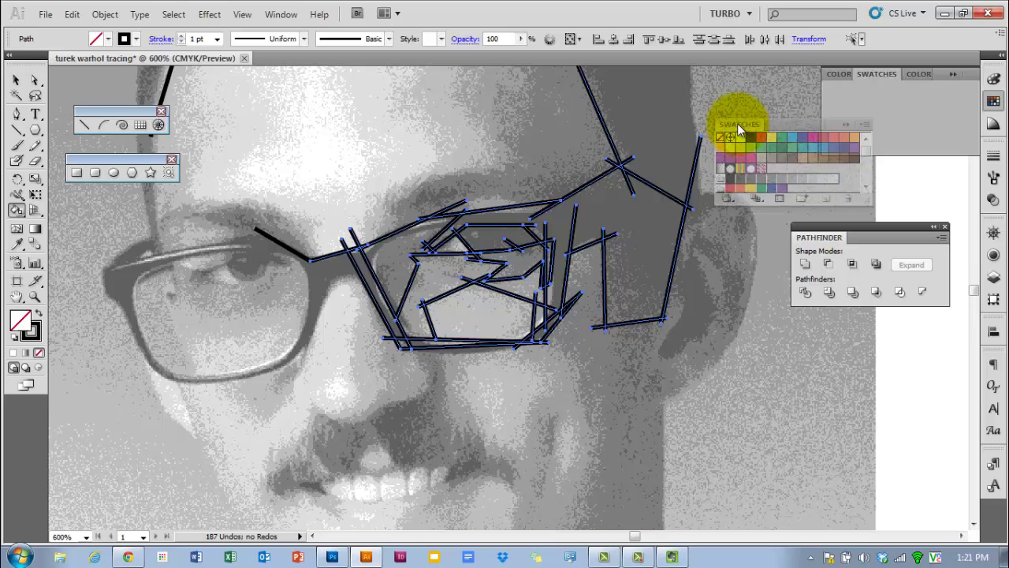
{"action": "left_click", "coordinate": [954, 73]}
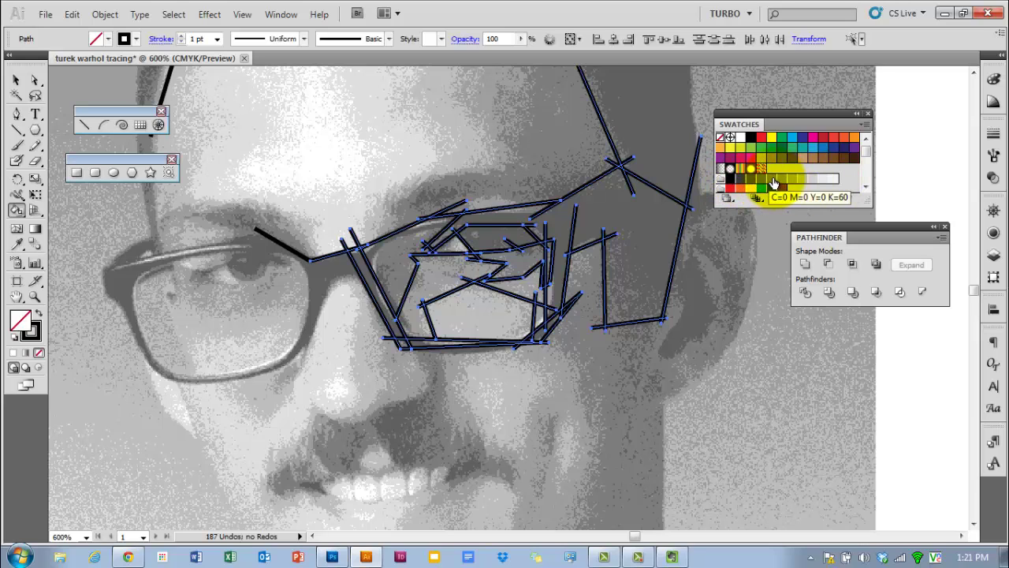
Step: Convert the lines to a Live Paint group by filling the lower pentagon of the right-hand lens with the lightest gray
{"action": "left_click", "coordinate": [824, 178]}
{"action": "left_click", "coordinate": [835, 181]}
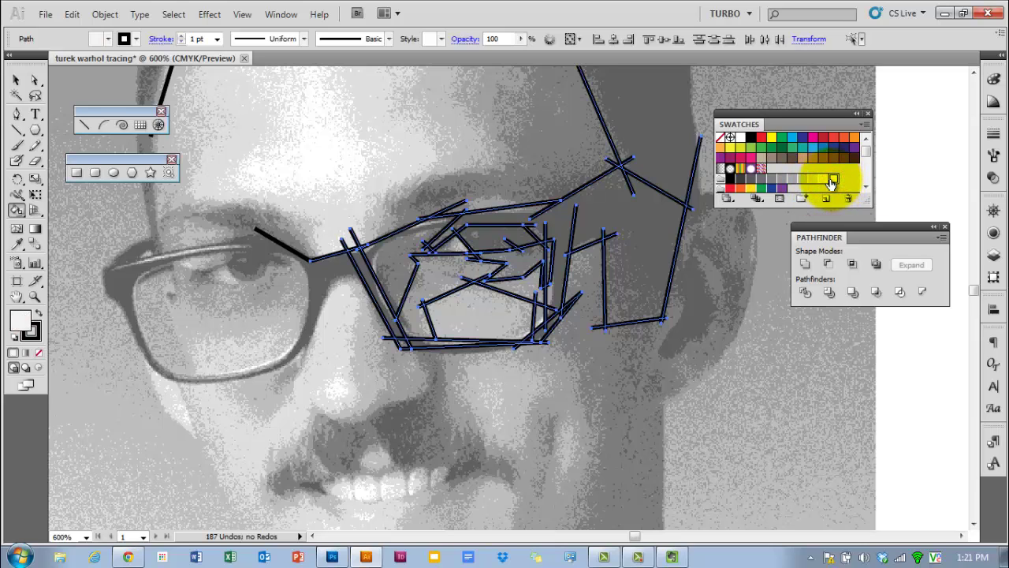
{"action": "left_click_drag", "start_coordinate": [832, 182], "coordinate": [695, 228]}
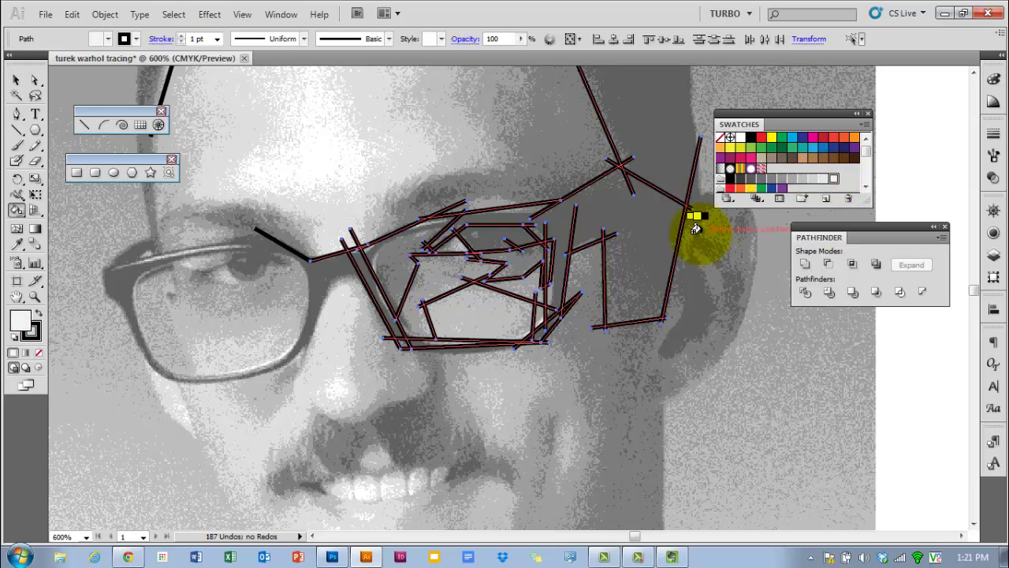
{"action": "left_click", "coordinate": [470, 306]}
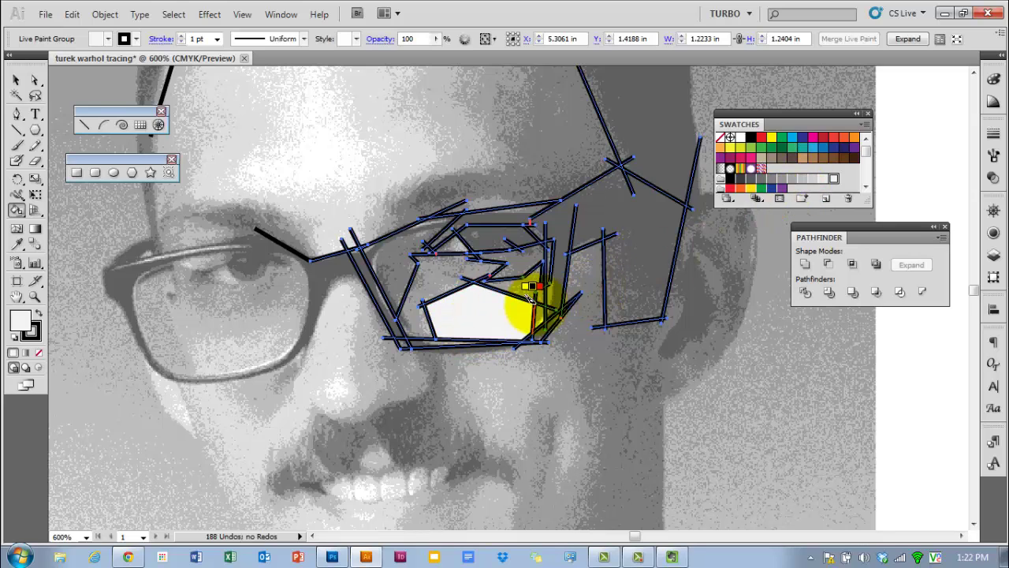
Step: Fill the lens areas around the pentagon with a medium-light gray
{"action": "key", "text": "Left"}
{"action": "key", "text": "Left"}
{"action": "key", "text": "Left"}
{"action": "key", "text": "Left"}
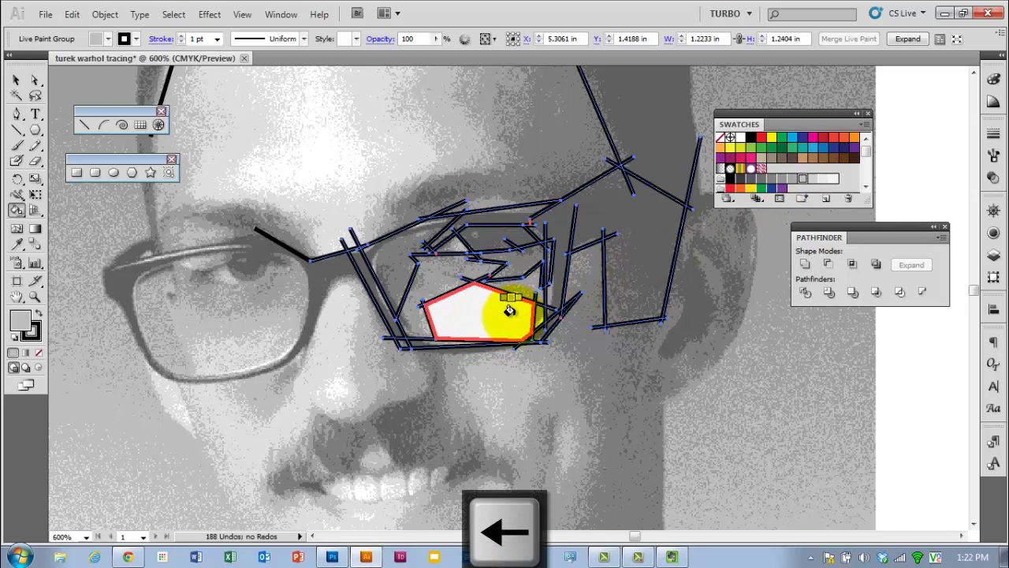
{"action": "left_click", "coordinate": [437, 276]}
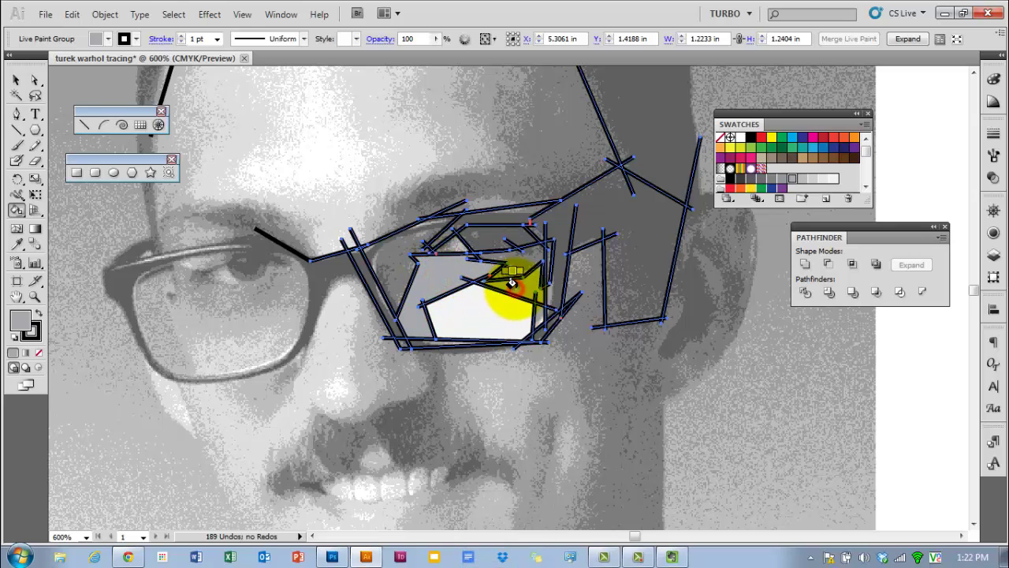
{"action": "left_click", "coordinate": [514, 335]}
Step: Fill the jagged eye shape in the lens with a darker gray and the eyelid shape above it with dark gray
{"action": "scroll", "coordinate": [515, 292], "scroll_direction": "up", "scroll_amount": 1}
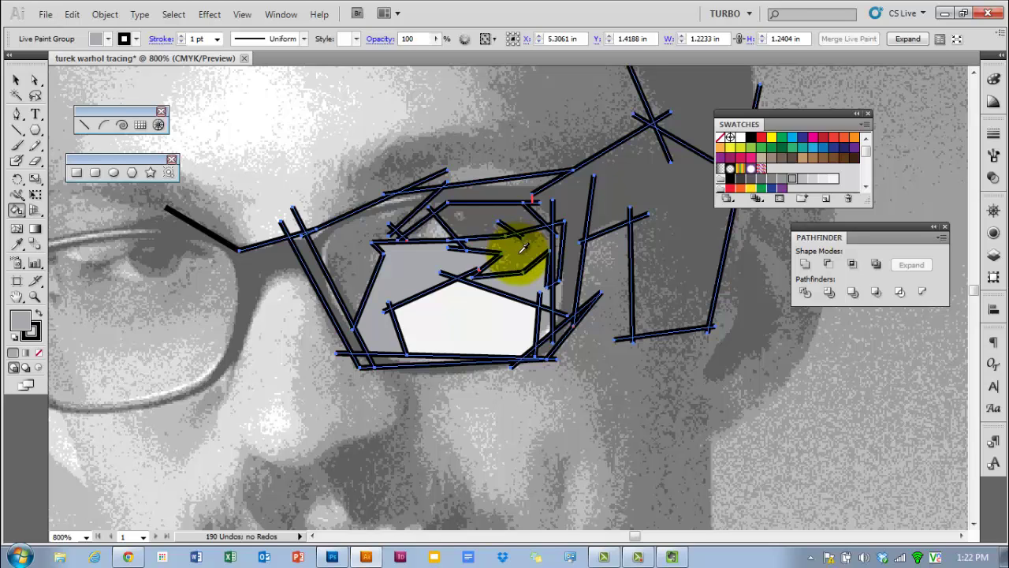
{"action": "key", "text": "slash"}
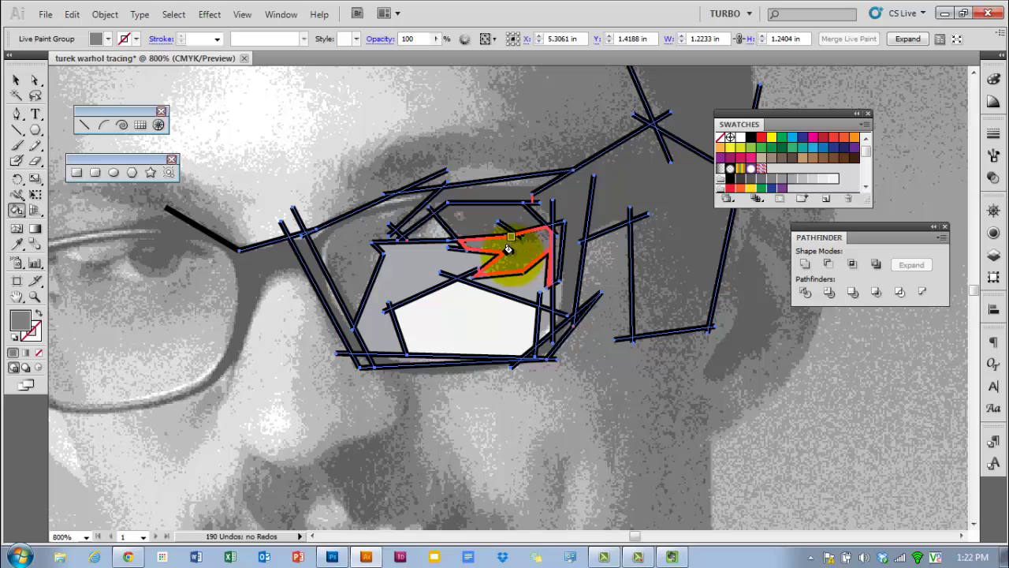
{"action": "left_click", "coordinate": [518, 248]}
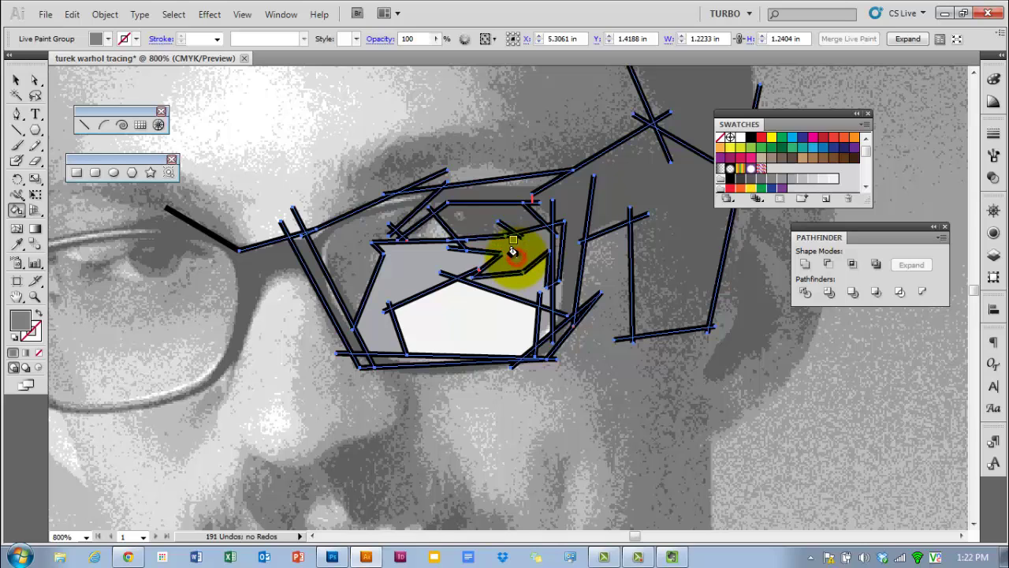
{"action": "left_click", "coordinate": [475, 213]}
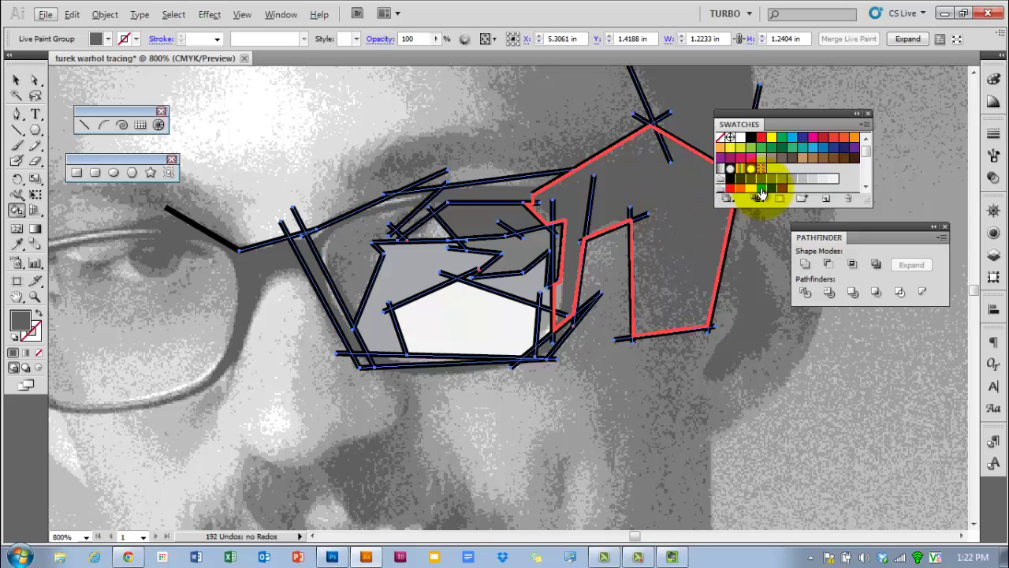
{"action": "left_click", "coordinate": [485, 213]}
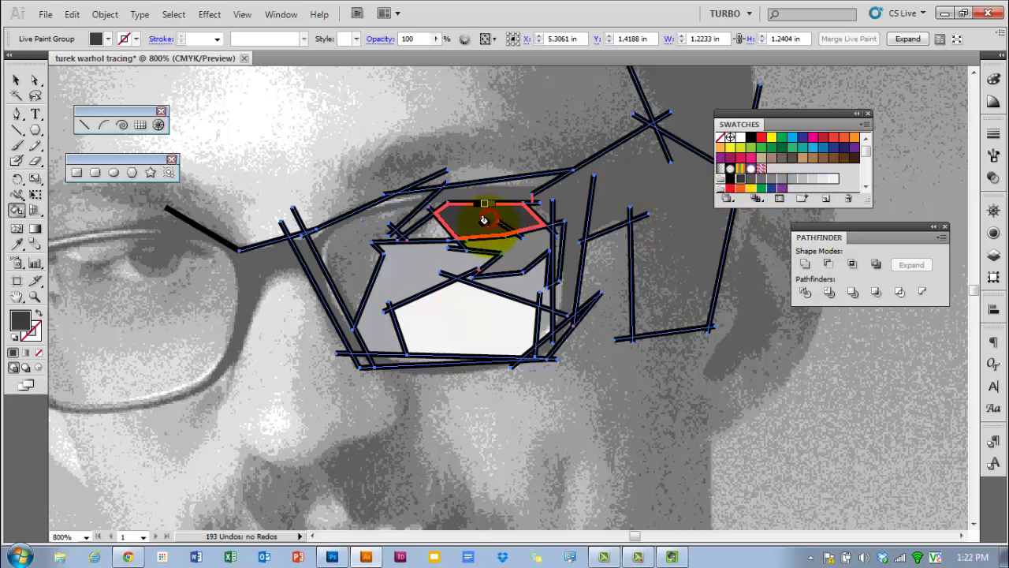
Step: Fill the sideburn and the upper, side and lower parts of the right-hand glasses frame with black
{"action": "left_click", "coordinate": [642, 192]}
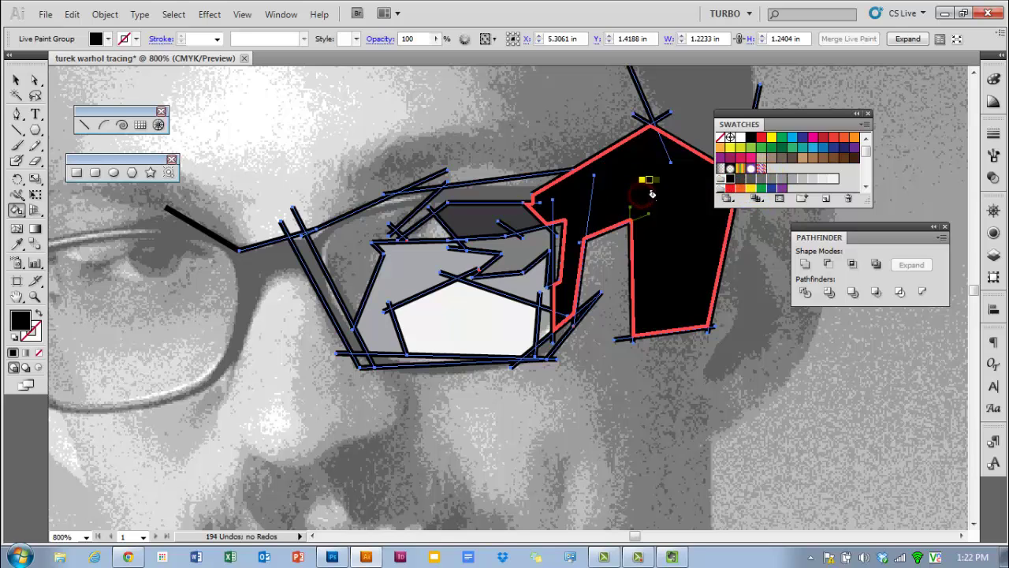
{"action": "left_click", "coordinate": [501, 186]}
{"action": "left_click", "coordinate": [330, 298]}
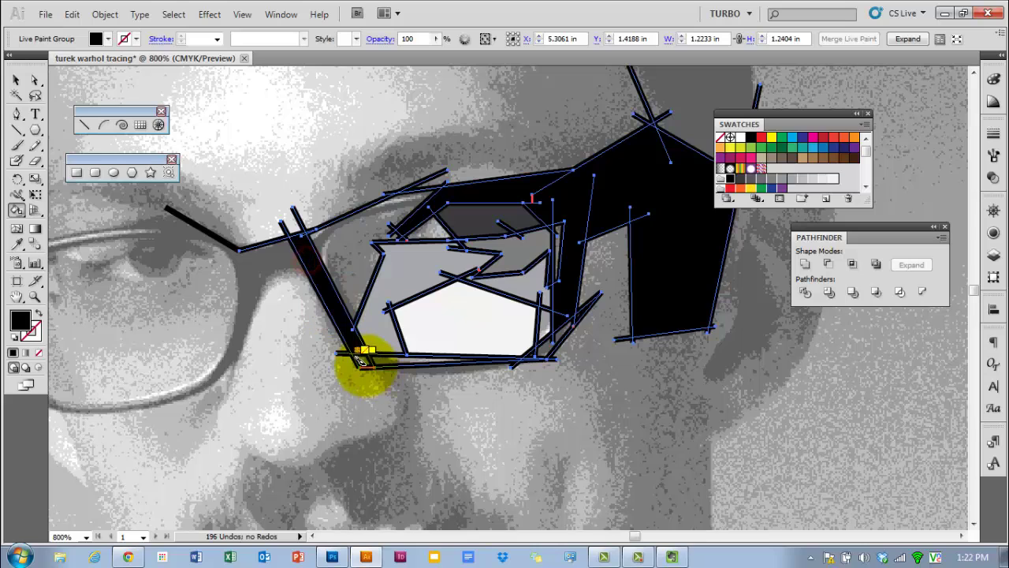
{"action": "left_click", "coordinate": [548, 352]}
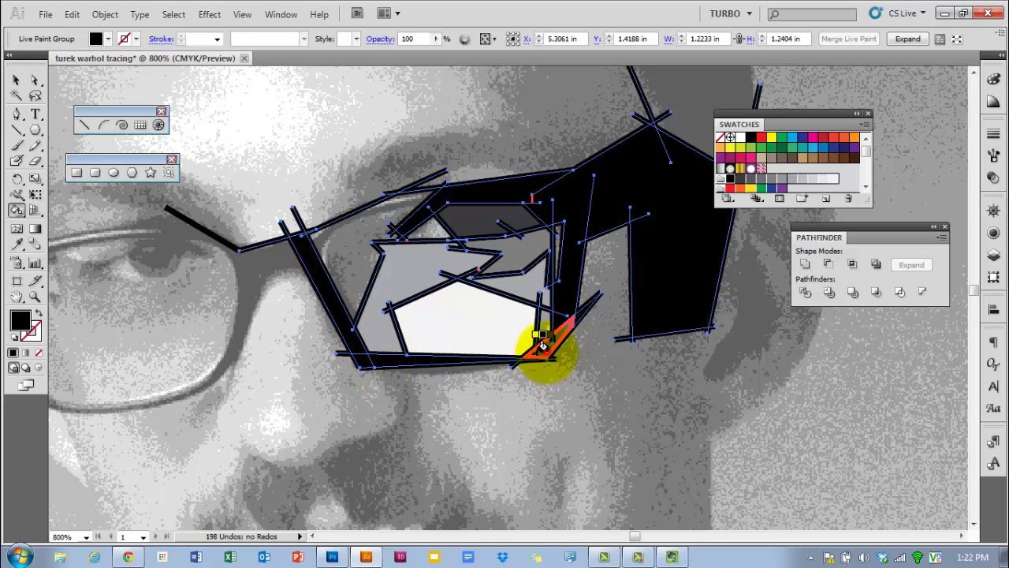
{"action": "left_click", "coordinate": [638, 317]}
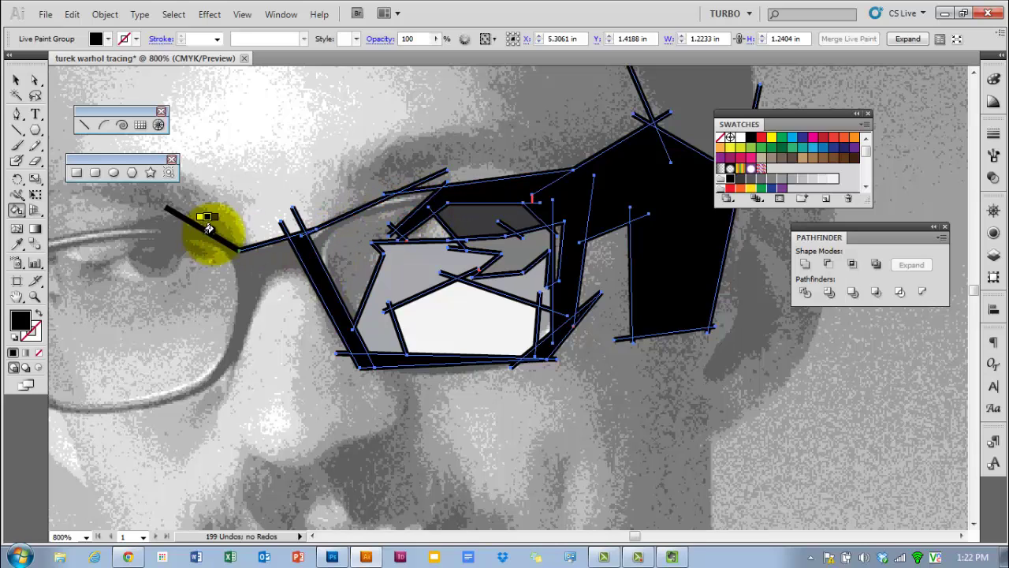
Step: Draw a straight line about 0.3 in wide along the underside of the glasses frame to close the open upper lens corner
{"action": "left_click", "coordinate": [85, 128]}
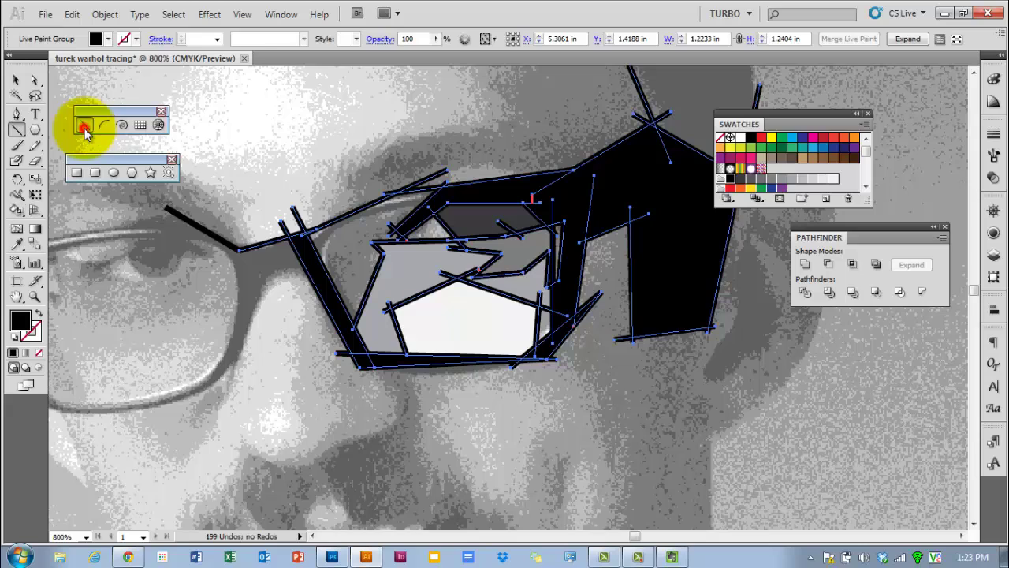
{"action": "scroll", "coordinate": [288, 282], "scroll_direction": "down", "scroll_amount": 2}
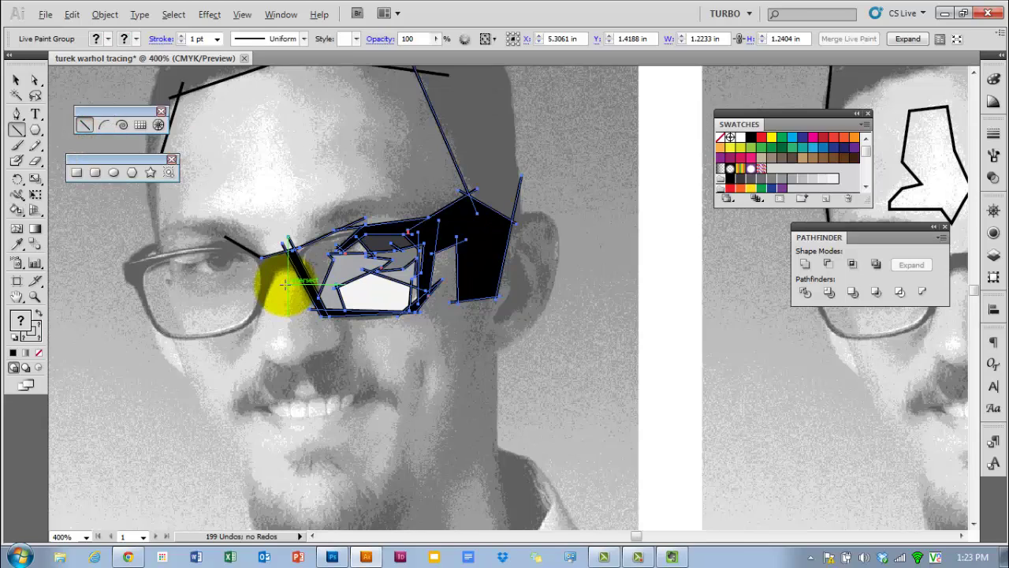
{"action": "scroll", "coordinate": [285, 284], "scroll_direction": "down", "scroll_amount": 2}
{"action": "key", "text": "space"}
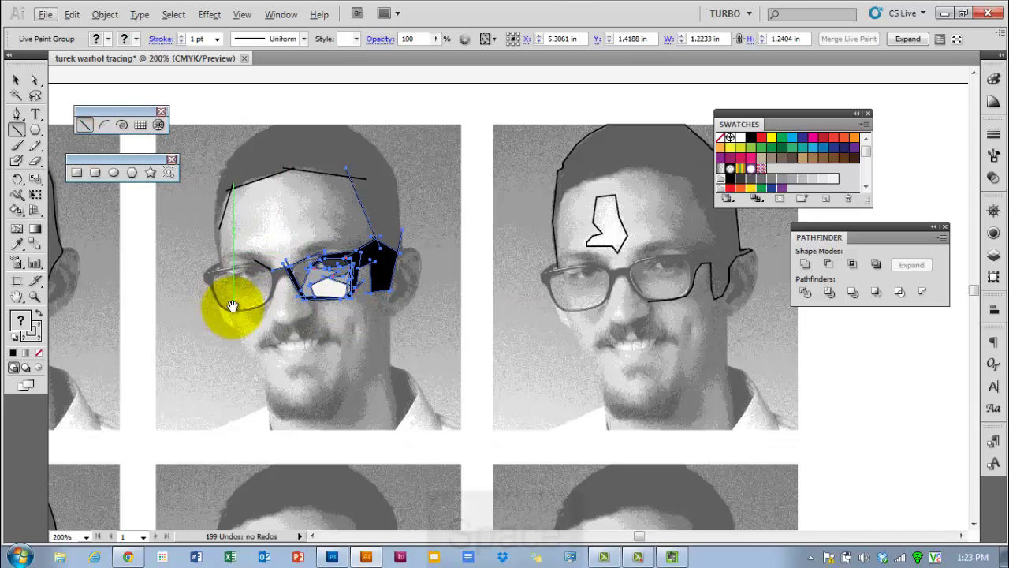
{"action": "left_click_drag", "start_coordinate": [232, 306], "coordinate": [371, 338]}
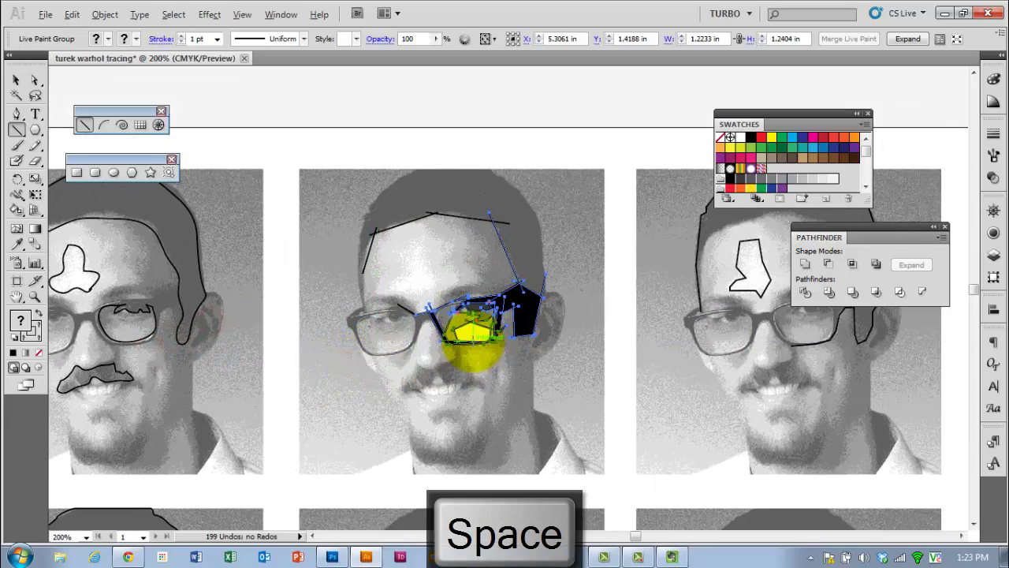
{"action": "scroll", "coordinate": [473, 331], "scroll_direction": "up", "scroll_amount": 4}
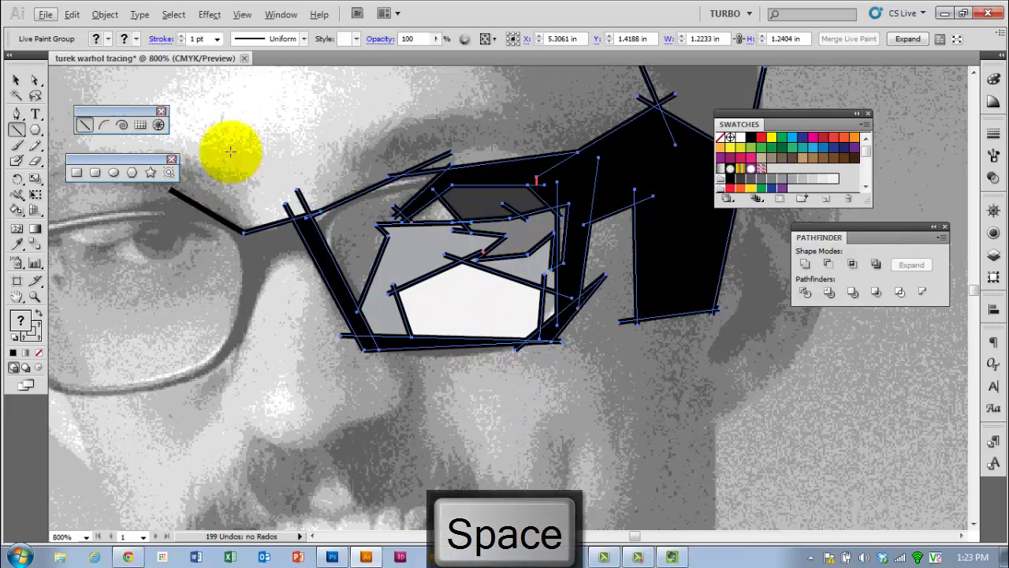
{"action": "left_click_drag", "start_coordinate": [308, 232], "coordinate": [432, 167]}
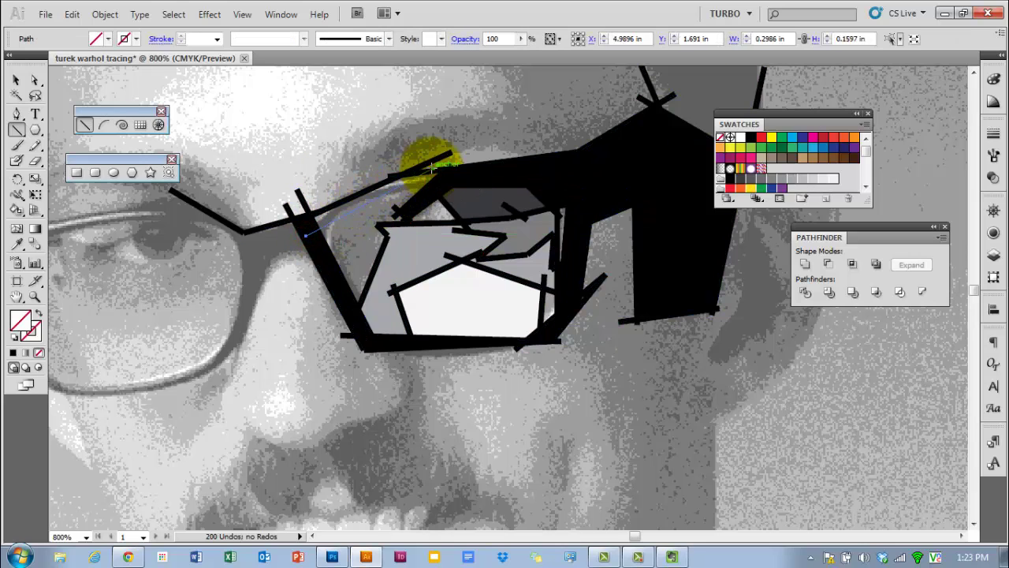
Step: Merge the new straight line into the Live Paint group of the right-hand lens
{"action": "key", "text": "v"}
{"action": "left_click_drag", "start_coordinate": [329, 144], "coordinate": [608, 264]}
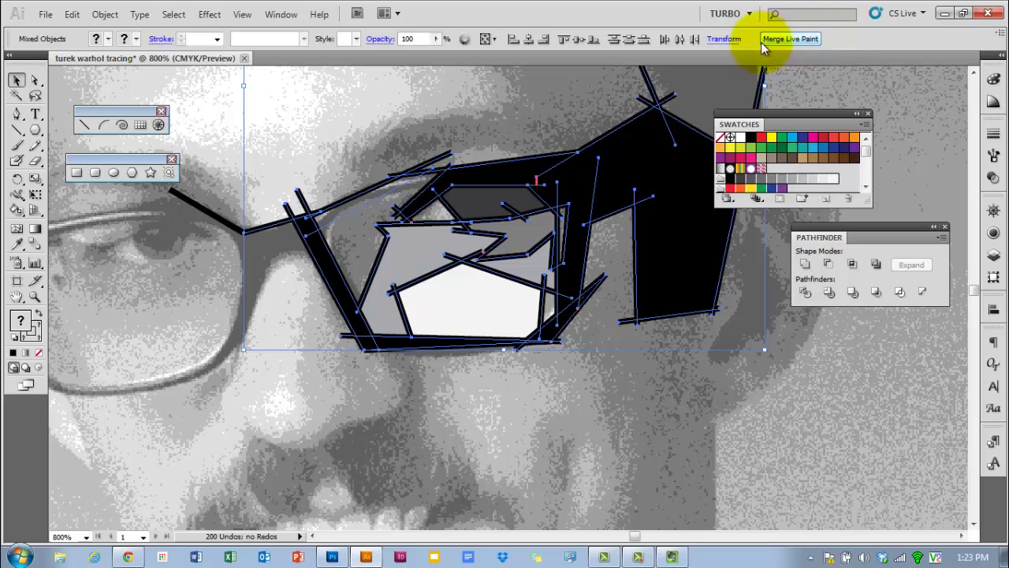
{"action": "left_click", "coordinate": [802, 40]}
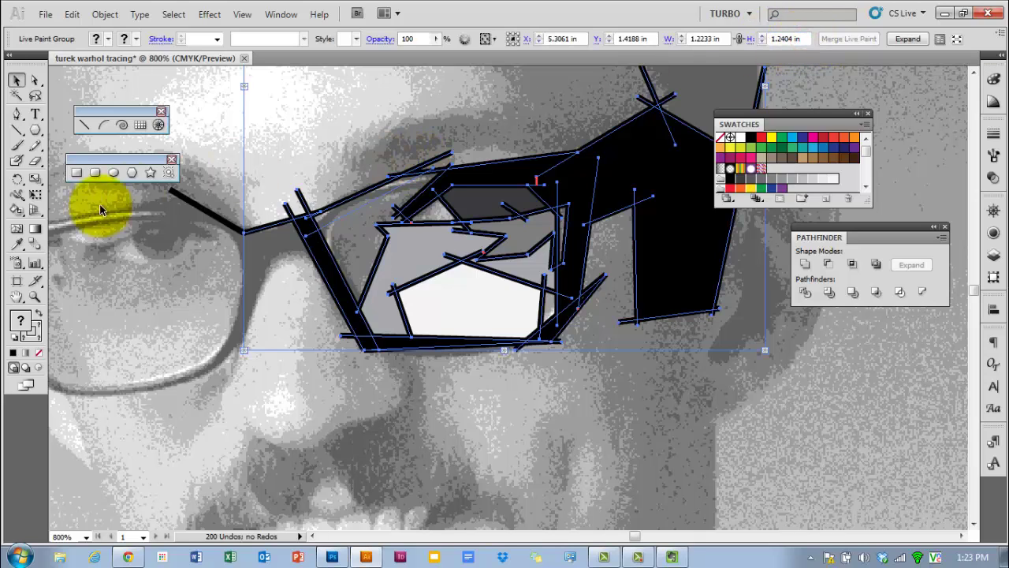
Step: Fill the newly closed upper lens area with the K=60 gray and the frame strip above it with black, and deselect the group
{"action": "left_click", "coordinate": [17, 210]}
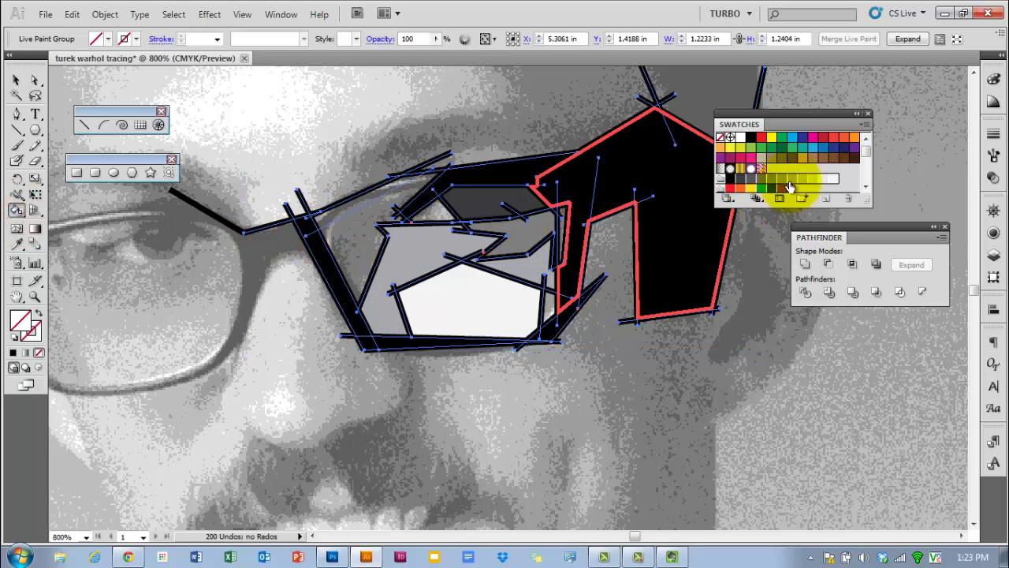
{"action": "left_click", "coordinate": [792, 180]}
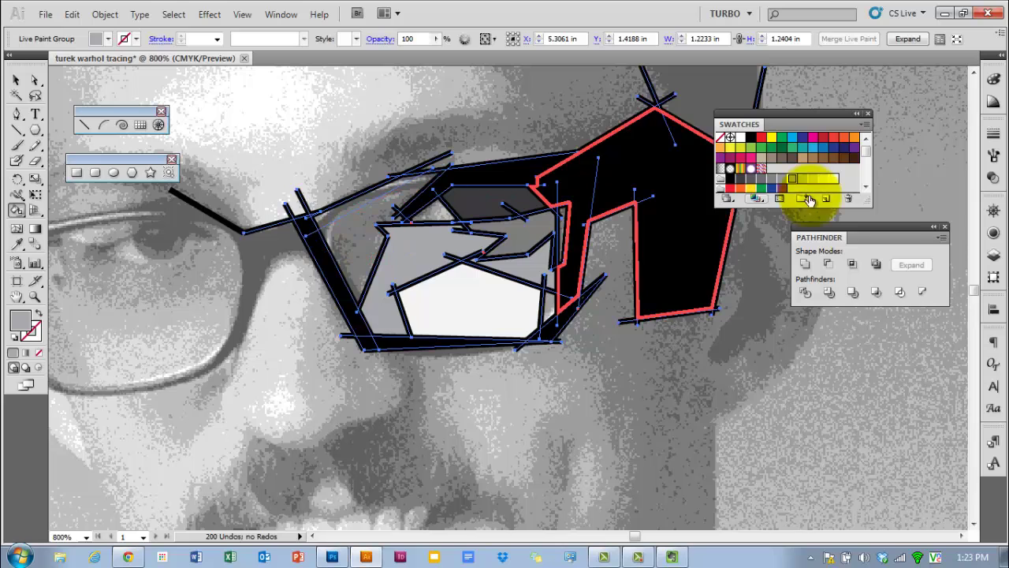
{"action": "left_click", "coordinate": [772, 179]}
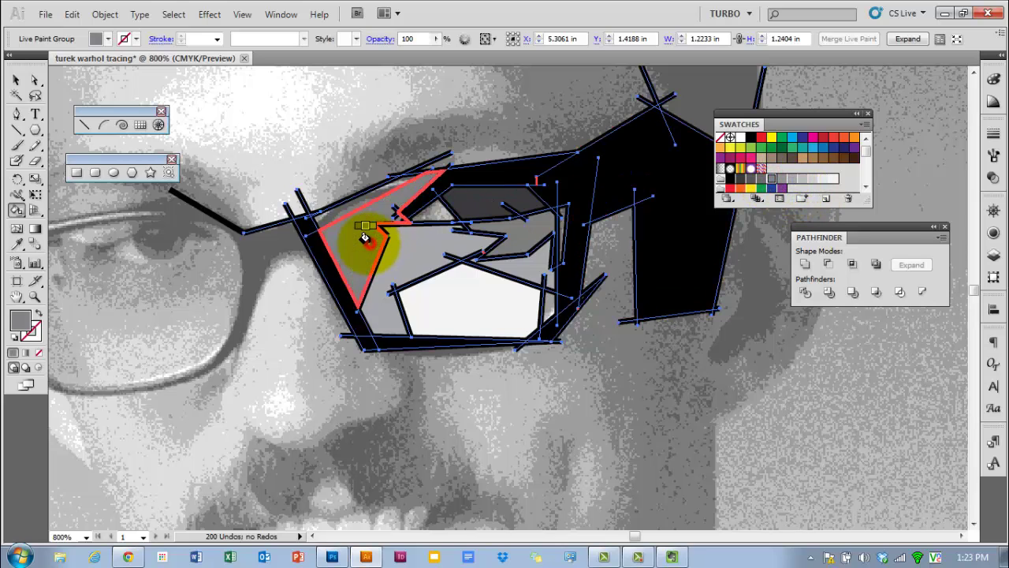
{"action": "left_click", "coordinate": [751, 141]}
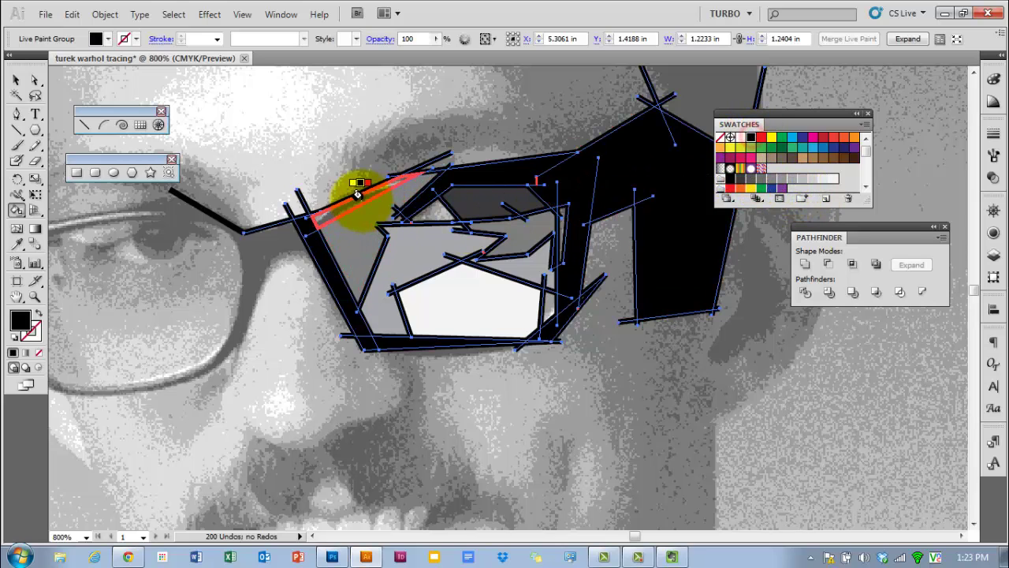
{"action": "left_click", "coordinate": [362, 256]}
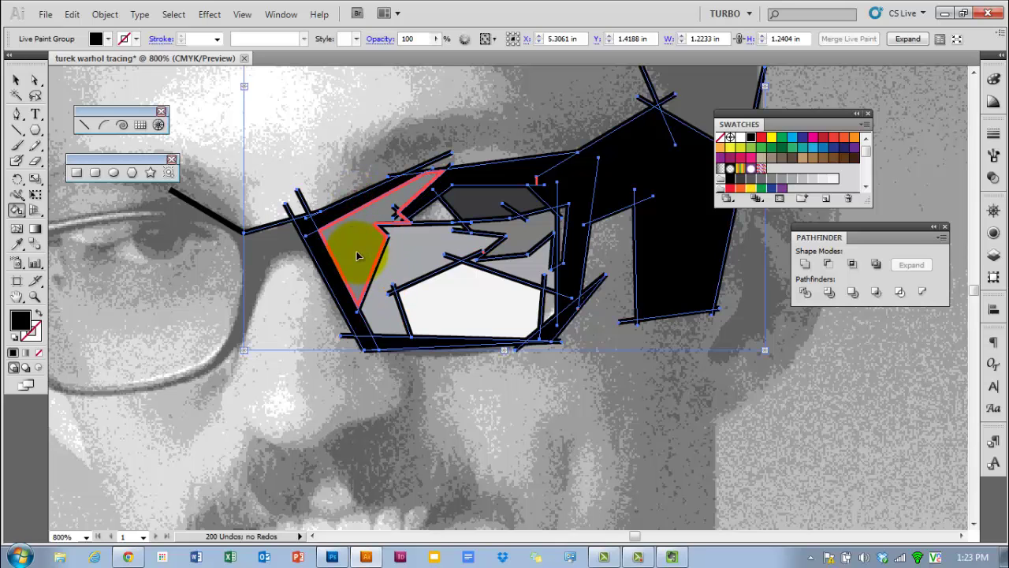
{"action": "left_click", "coordinate": [316, 326]}
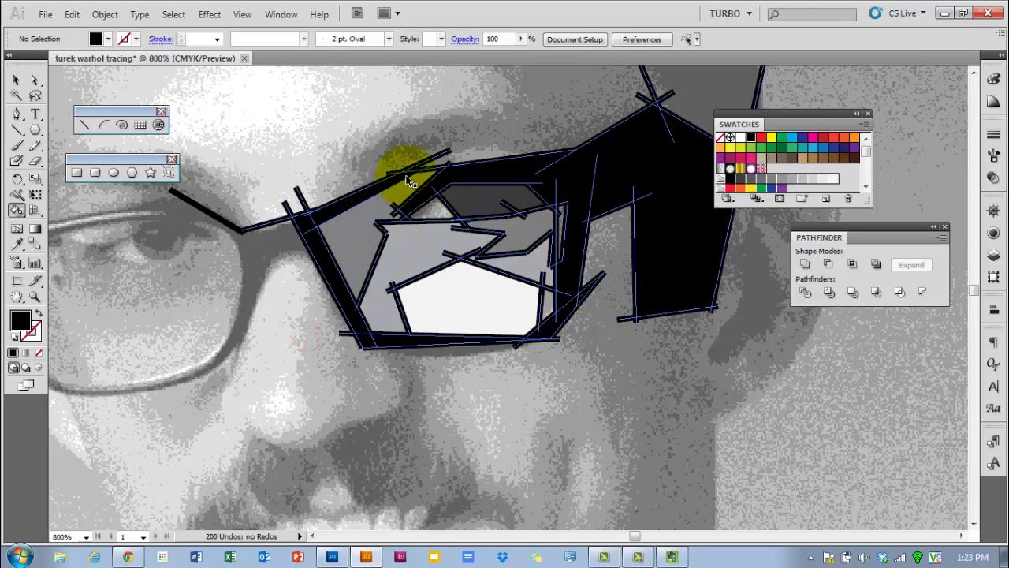
{"action": "left_click", "coordinate": [371, 197]}
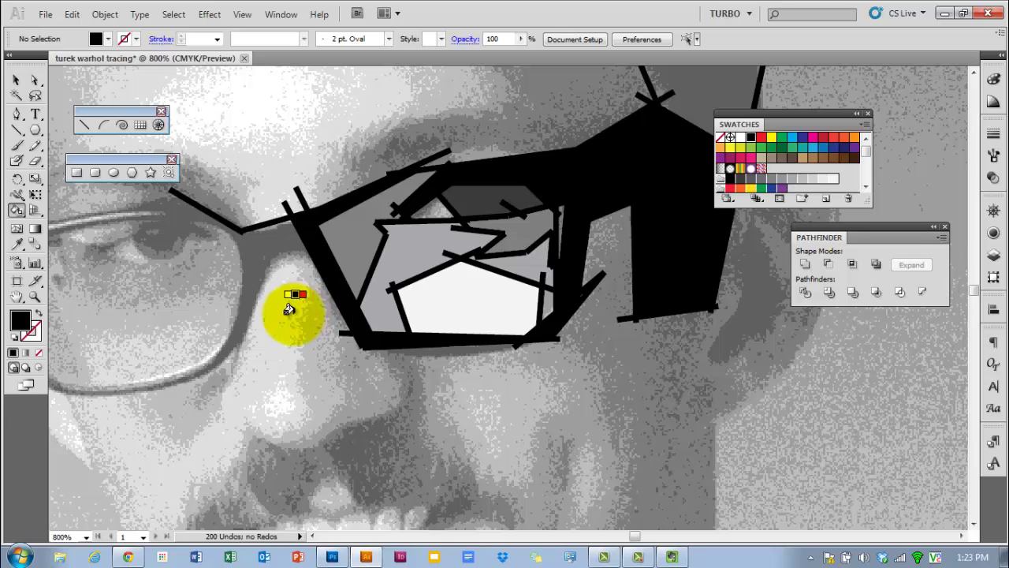
{"action": "scroll", "coordinate": [318, 272], "scroll_direction": "down", "scroll_amount": 1}
{"action": "scroll", "coordinate": [319, 275], "scroll_direction": "down", "scroll_amount": 1}
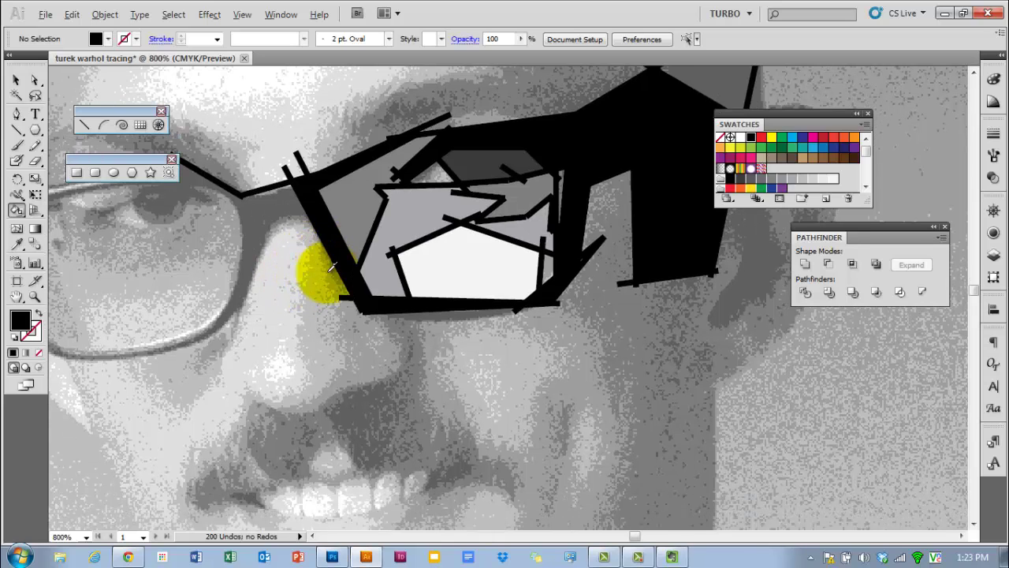
Step: Fill the small triangle at the top of the second portrait's traced lens with light gray using Live Paint
{"action": "key", "text": "alt"}
{"action": "scroll", "coordinate": [326, 281], "scroll_direction": "up", "scroll_amount": 3}
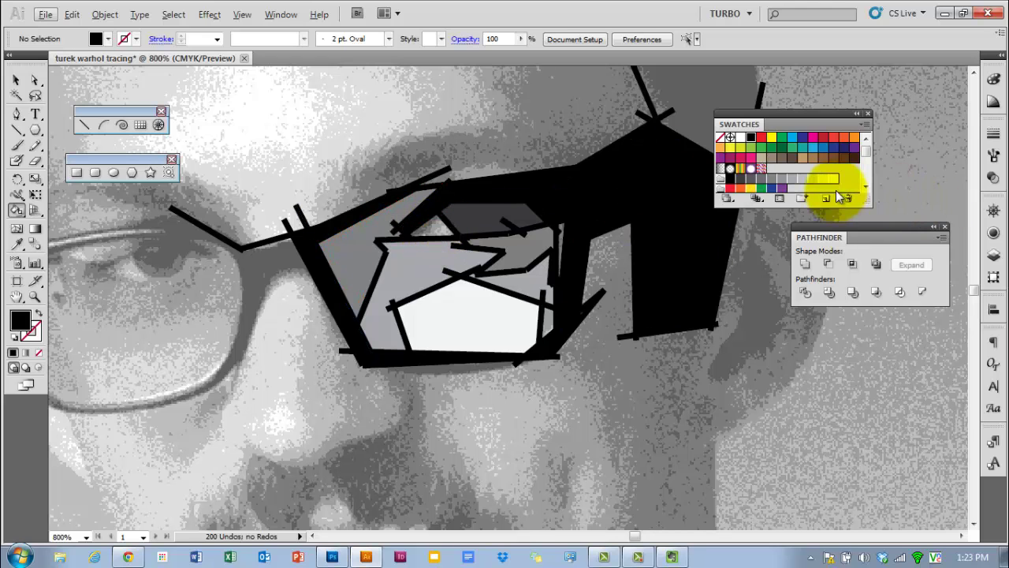
{"action": "left_click", "coordinate": [813, 180]}
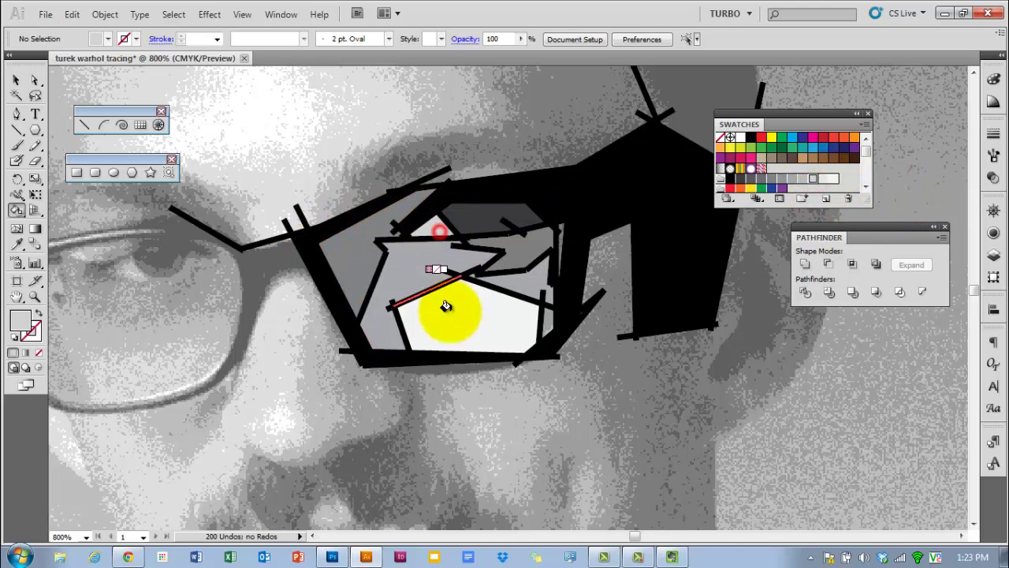
Step: Select the forehead highlight shape on the third portrait and fill it with the K=5 gray
{"action": "scroll", "coordinate": [461, 314], "scroll_direction": "down", "scroll_amount": 2}
{"action": "scroll", "coordinate": [461, 314], "scroll_direction": "down", "scroll_amount": 1}
{"action": "key", "text": "space"}
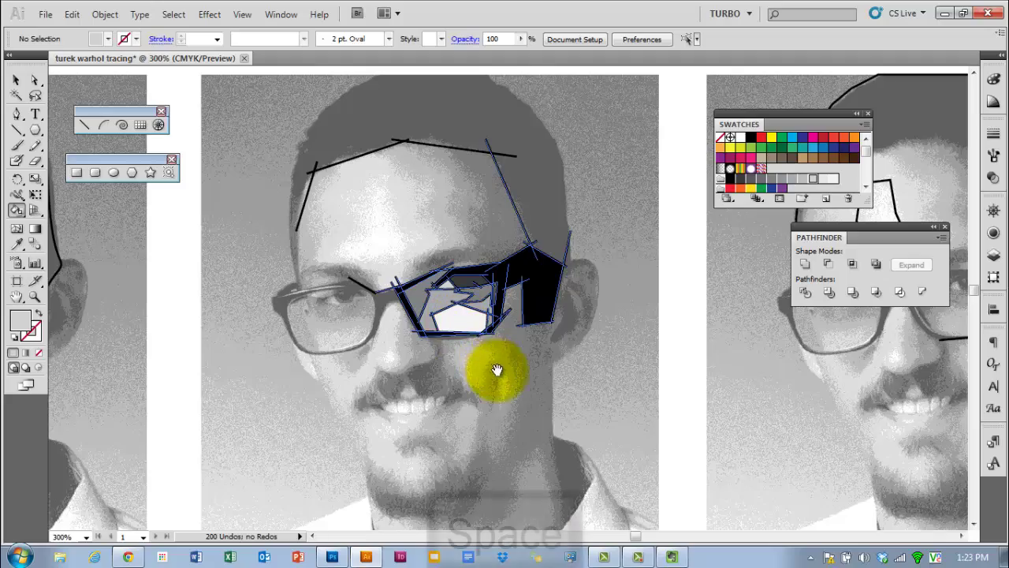
{"action": "mouse_move", "coordinate": [500, 365]}
{"action": "left_mouse_down"}
{"action": "mouse_move", "coordinate": [534, 408]}
{"action": "mouse_move", "coordinate": [470, 334]}
{"action": "mouse_move", "coordinate": [354, 329]}
{"action": "mouse_move", "coordinate": [192, 361]}
{"action": "left_mouse_up"}
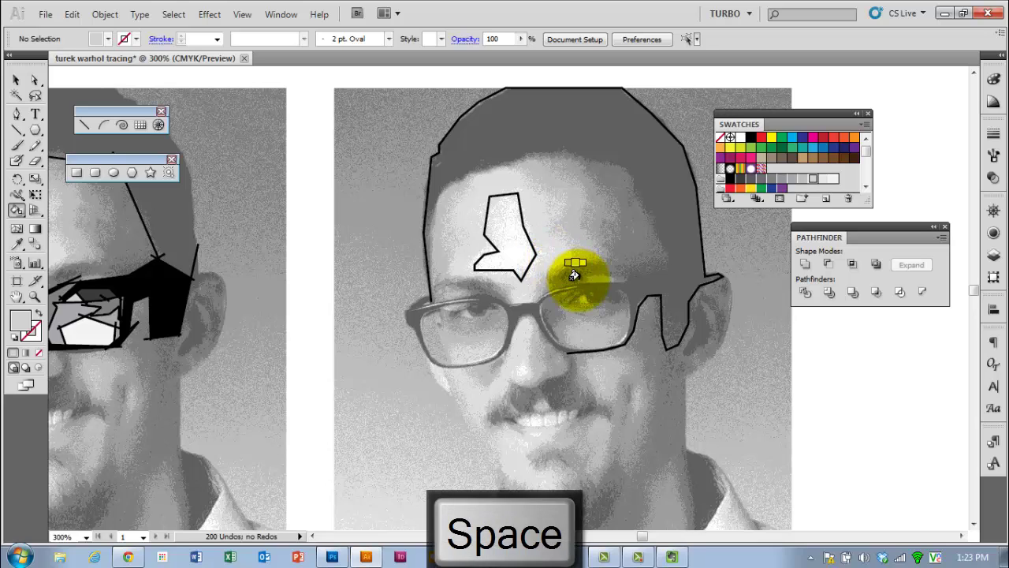
{"action": "key", "text": "v"}
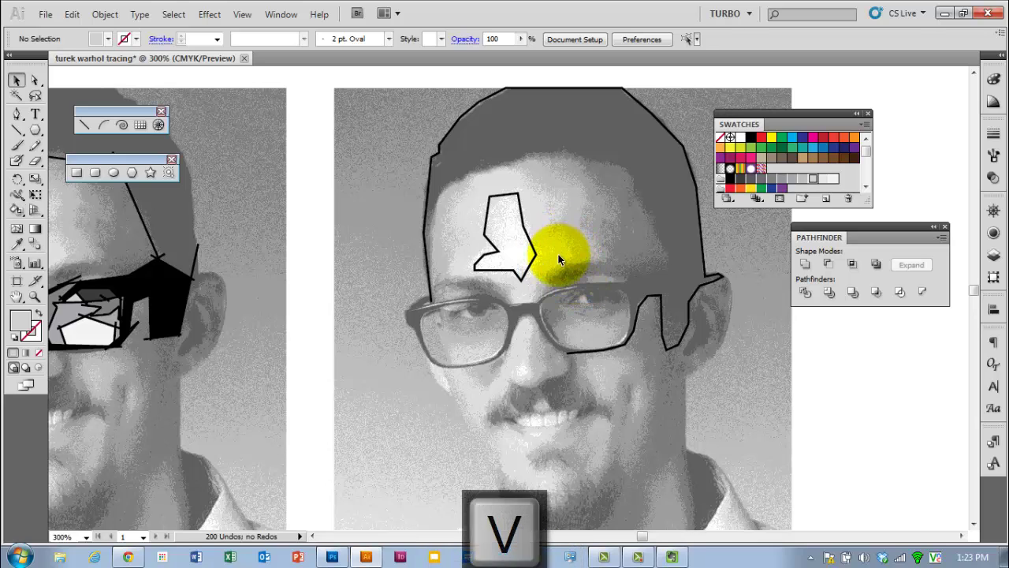
{"action": "left_click", "coordinate": [514, 244]}
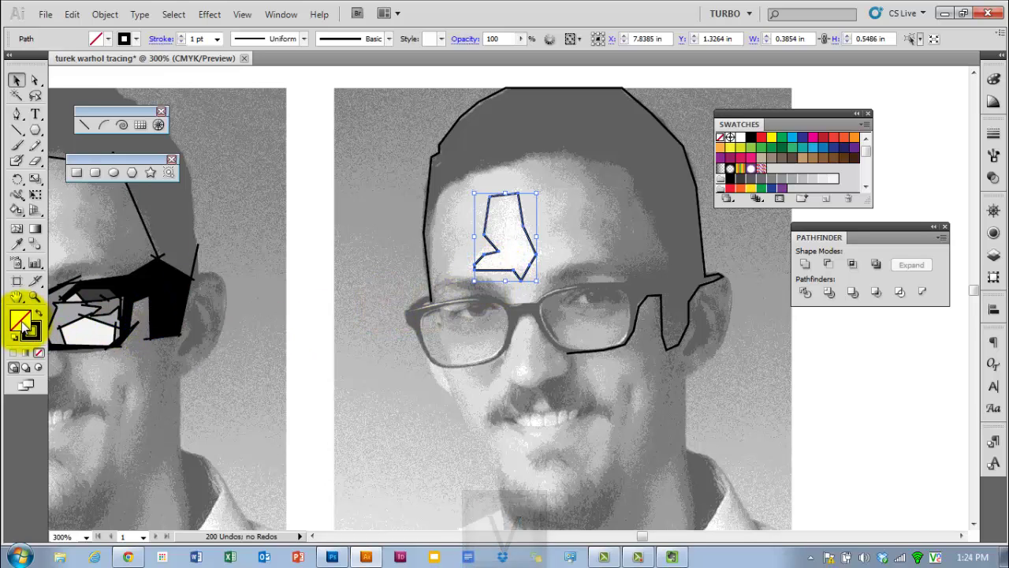
{"action": "left_click", "coordinate": [832, 181]}
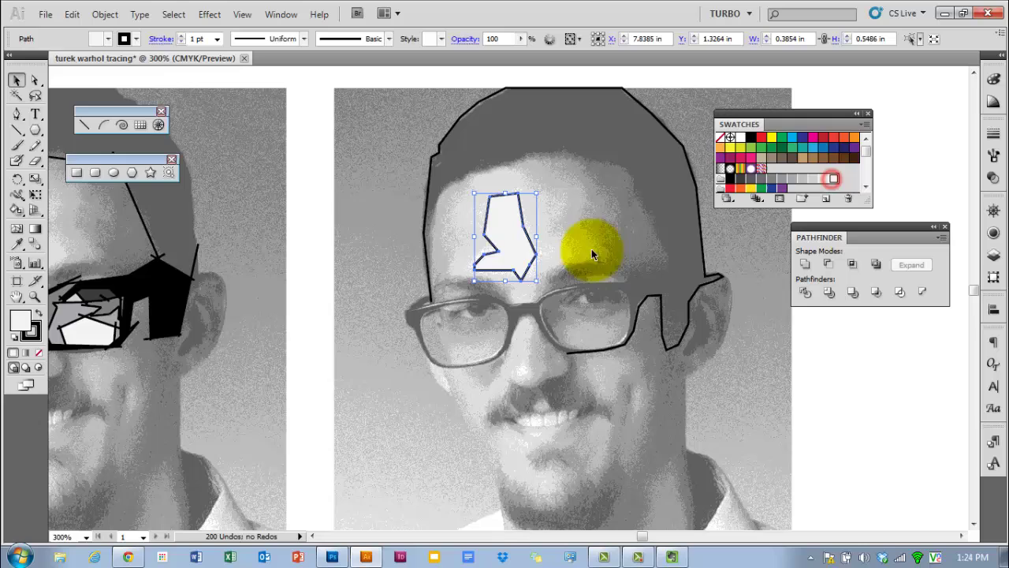
Step: Remove the stroke from the third portrait's forehead highlight shape and deselect it
{"action": "left_click", "coordinate": [31, 332]}
{"action": "left_click", "coordinate": [38, 353]}
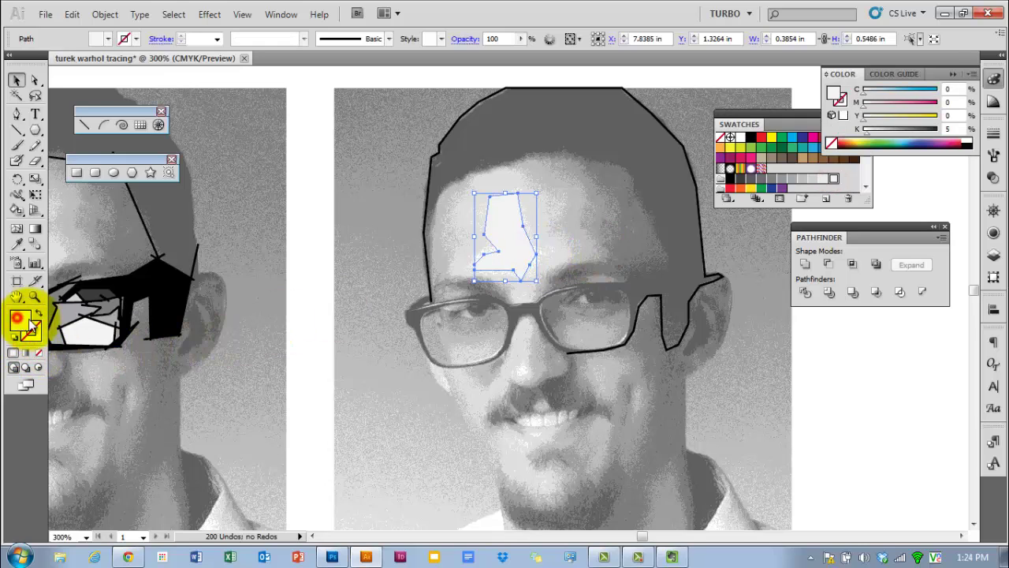
{"action": "left_click", "coordinate": [573, 270]}
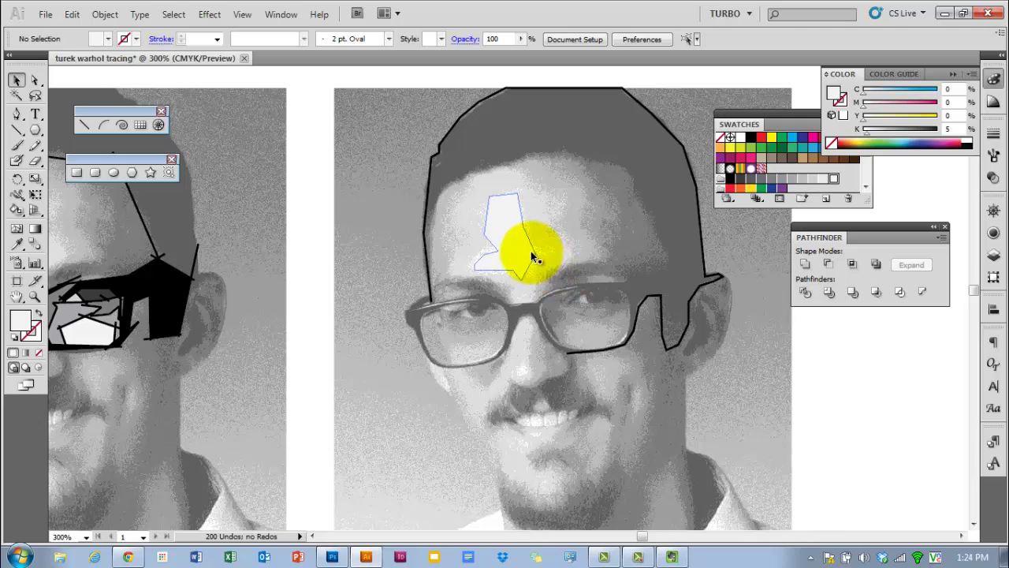
{"action": "left_click", "coordinate": [531, 252]}
{"action": "left_click", "coordinate": [556, 252]}
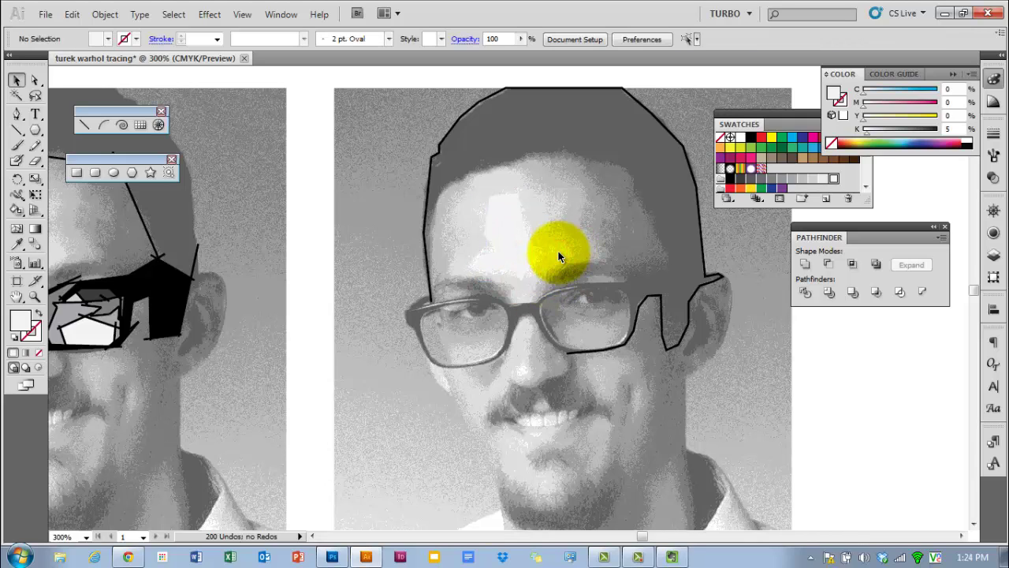
{"action": "scroll", "coordinate": [559, 251], "scroll_direction": "down", "scroll_amount": 1}
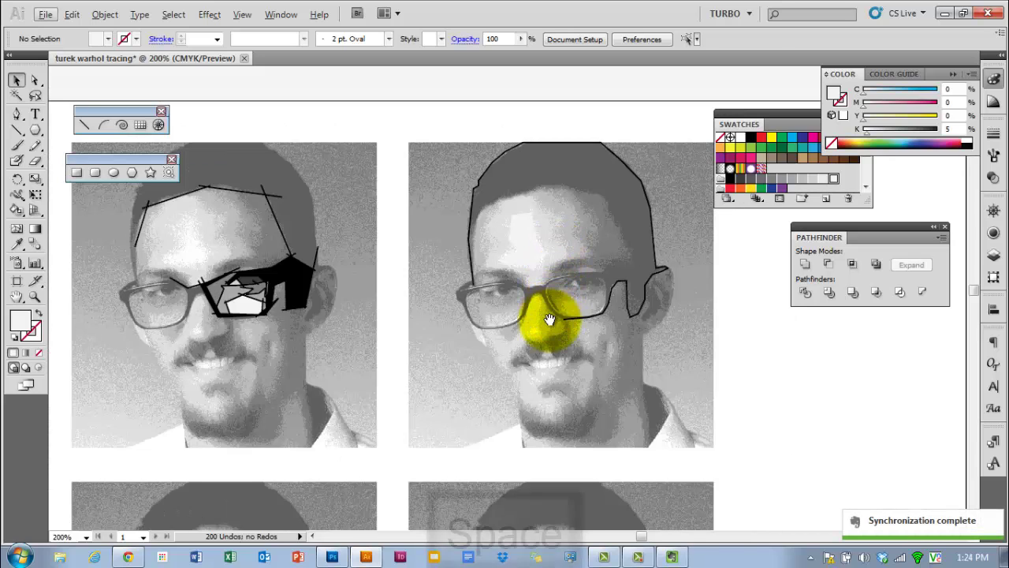
{"action": "left_click_drag", "start_coordinate": [547, 320], "coordinate": [568, 325]}
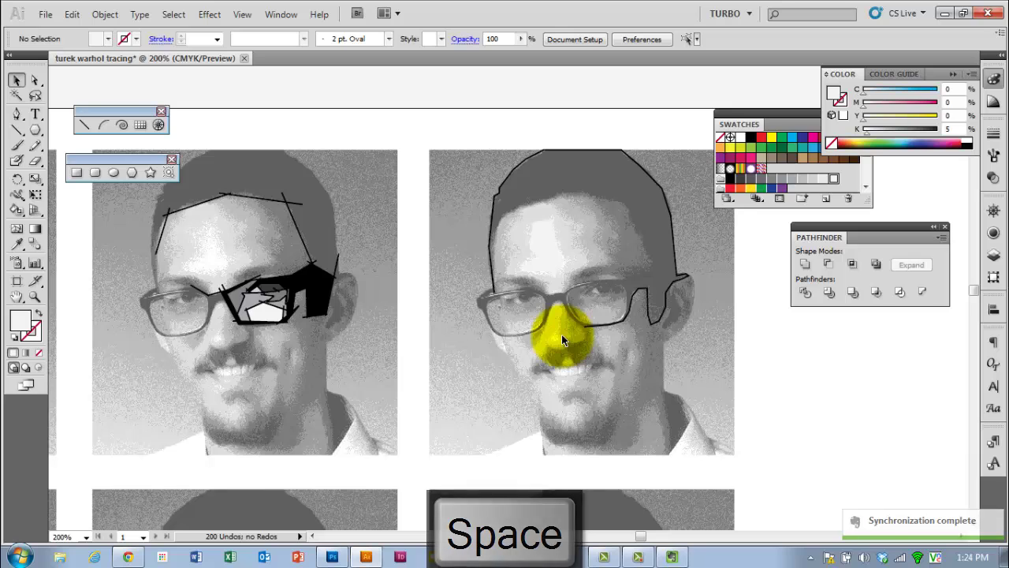
{"action": "left_click", "coordinate": [639, 294]}
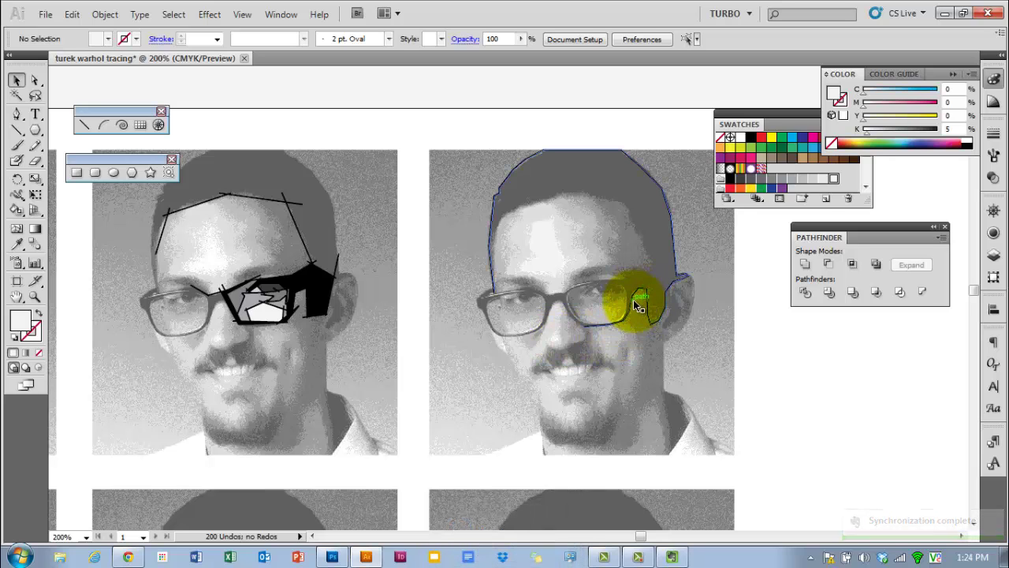
{"action": "scroll", "coordinate": [639, 304], "scroll_direction": "up", "scroll_amount": 1}
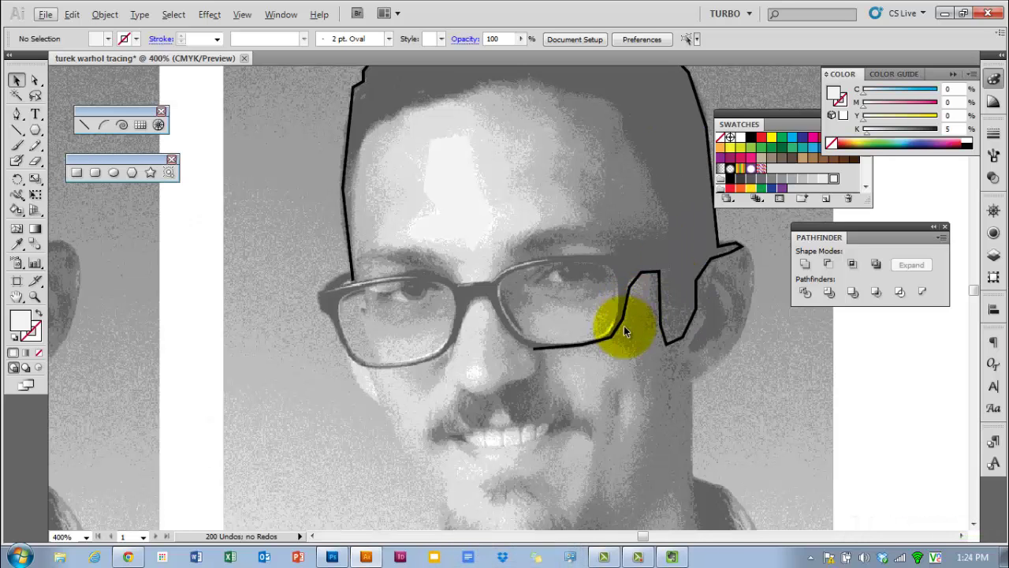
Step: Enlarge the swatch list and Live Paint the second portrait's large lower lens shape and small upper triangle yellow (C=0 M=10 Y=95 K=0)
{"action": "scroll", "coordinate": [624, 326], "scroll_direction": "down", "scroll_amount": 2}
{"action": "left_click_drag", "start_coordinate": [295, 336], "coordinate": [466, 341]}
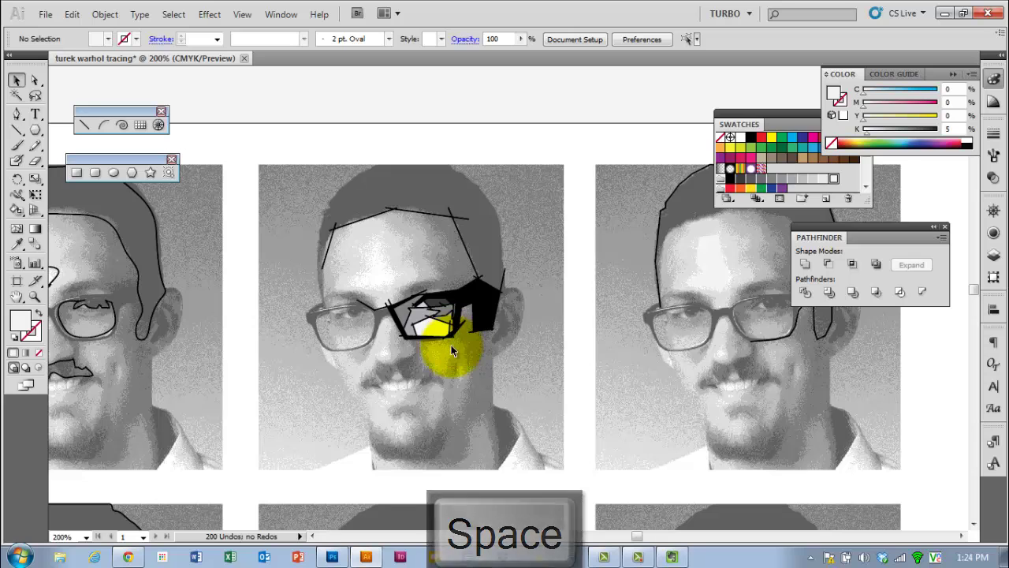
{"action": "scroll", "coordinate": [451, 344], "scroll_direction": "up", "scroll_amount": 2}
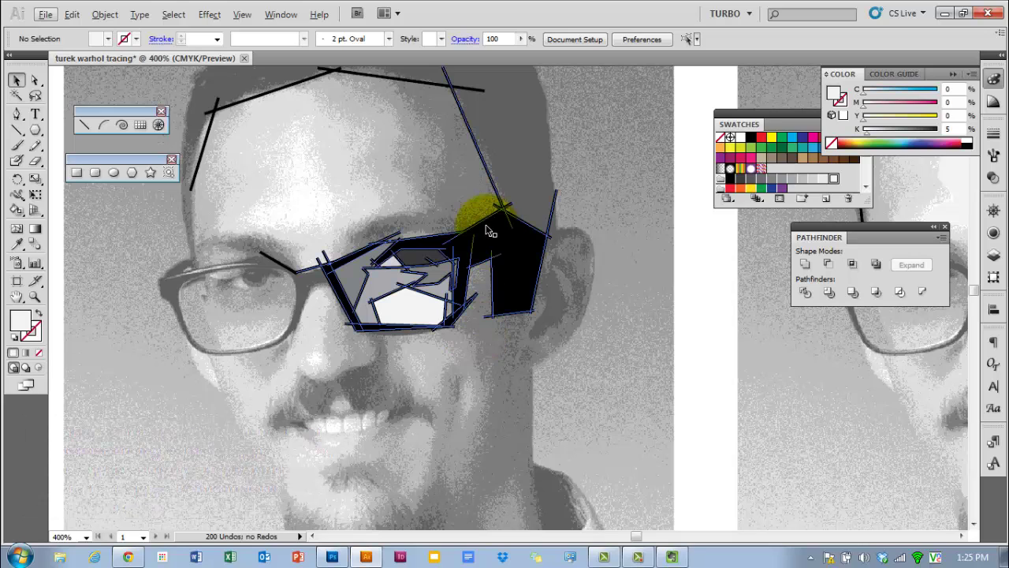
{"action": "left_click", "coordinate": [17, 210]}
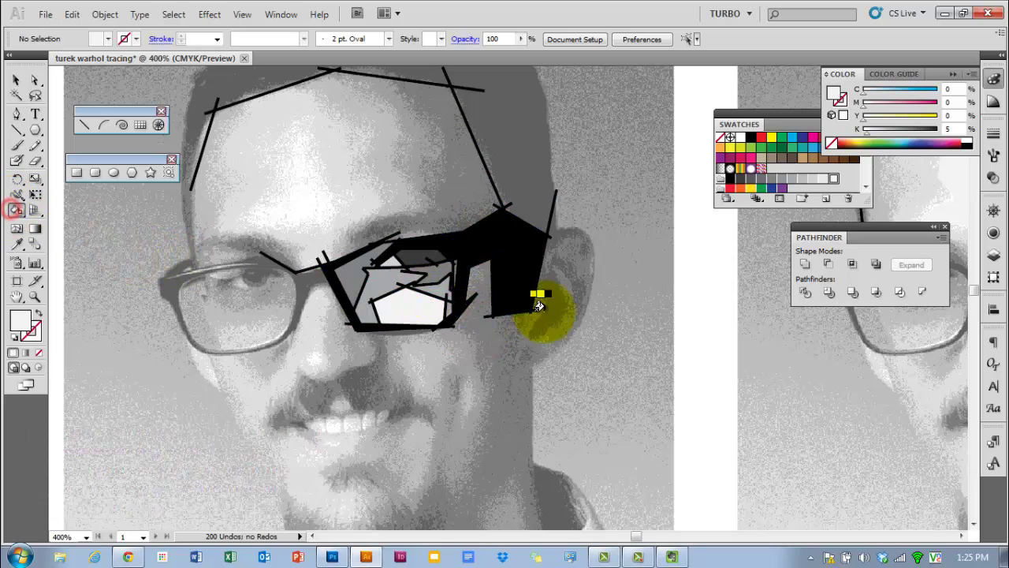
{"action": "left_click_drag", "start_coordinate": [871, 205], "coordinate": [870, 227]}
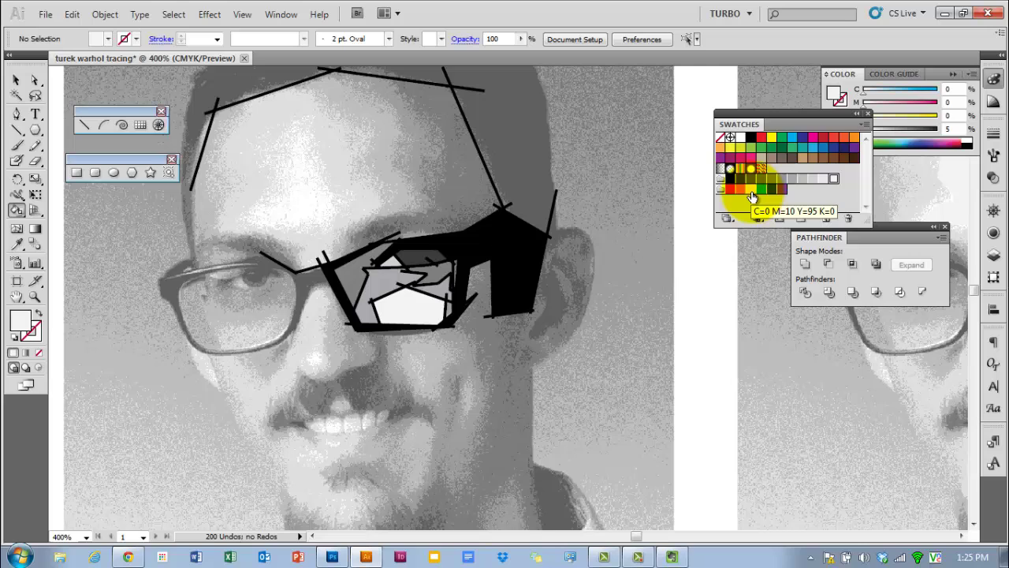
{"action": "left_click", "coordinate": [752, 194]}
{"action": "left_click", "coordinate": [406, 313]}
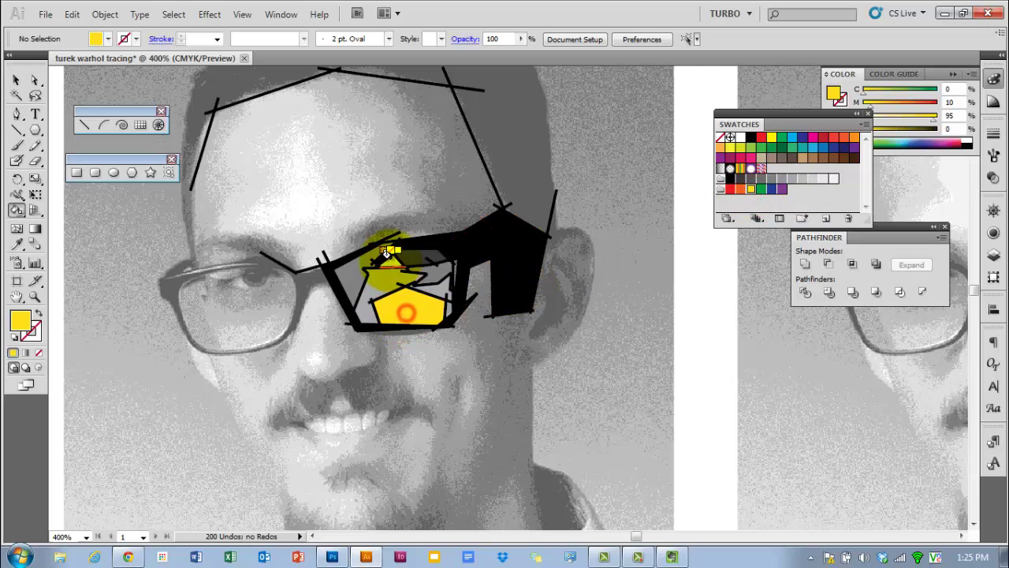
{"action": "left_click", "coordinate": [394, 256]}
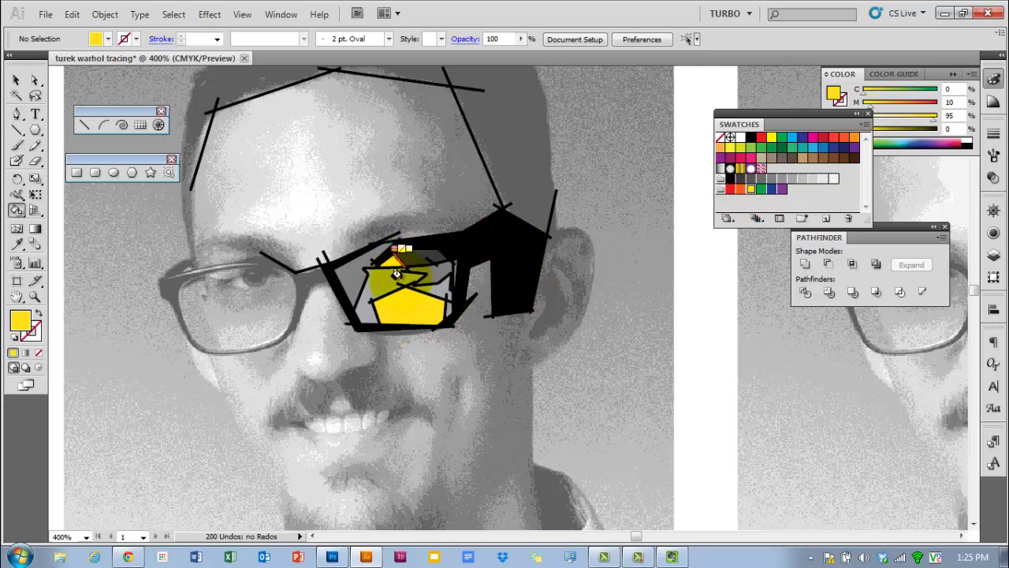
Step: Fill the lens areas around the yellow shape with orange (M=75 Y=100), and the nose-side and jagged upper lens areas with red (M=100 Y=100)
{"action": "left_click", "coordinate": [741, 189]}
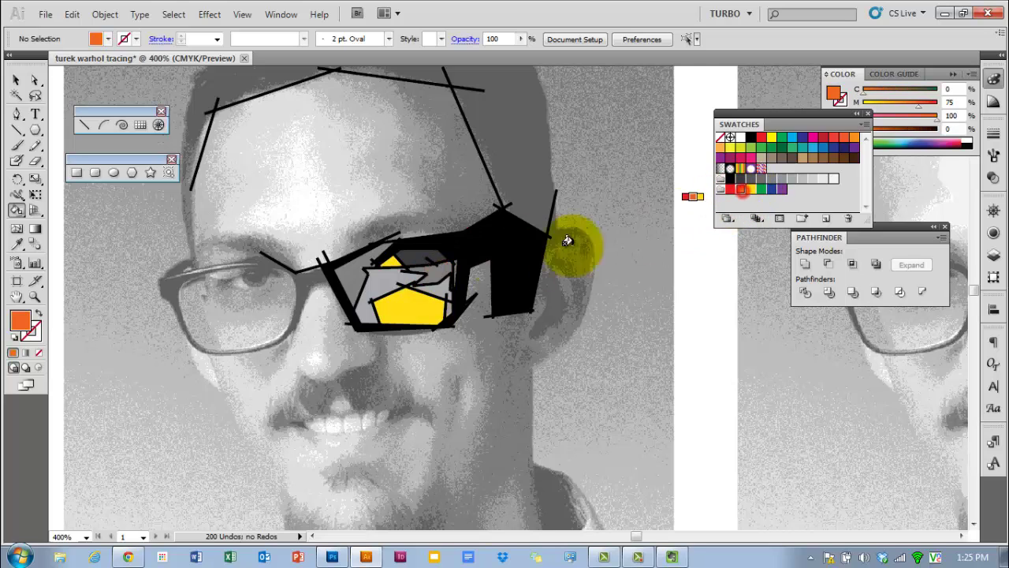
{"action": "left_click", "coordinate": [441, 288]}
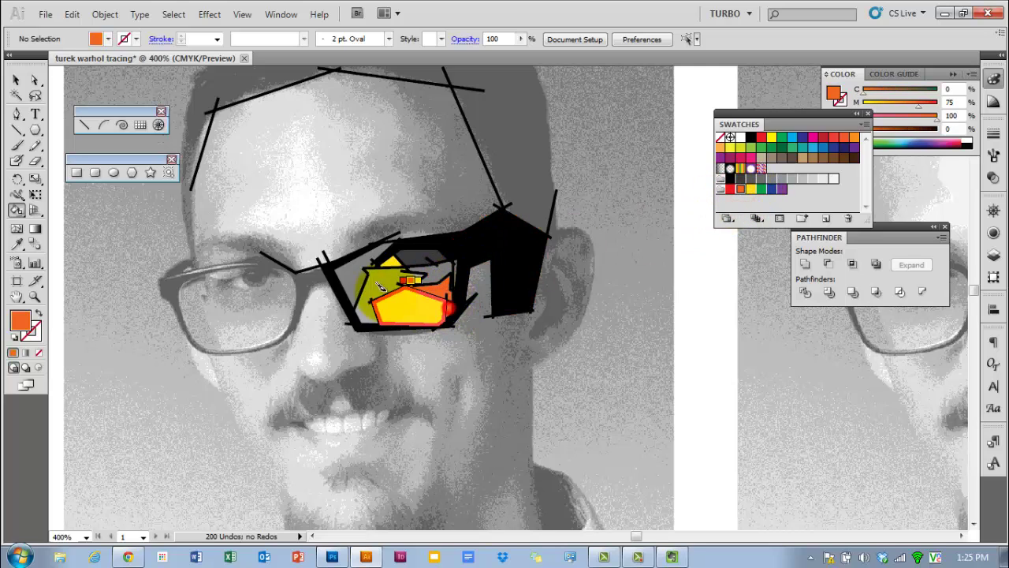
{"action": "left_click", "coordinate": [382, 288]}
{"action": "left_click", "coordinate": [730, 189]}
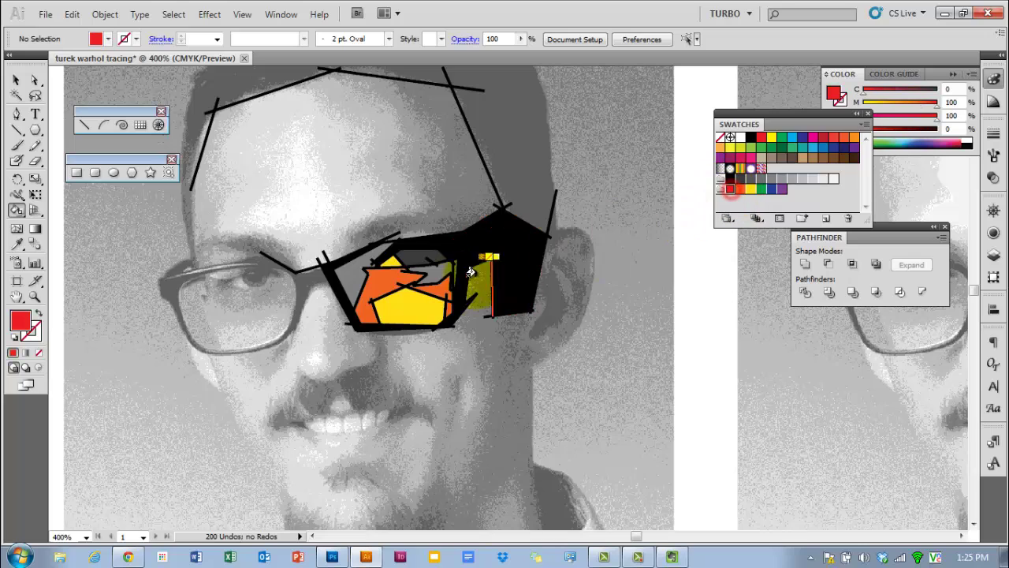
{"action": "left_click", "coordinate": [433, 272]}
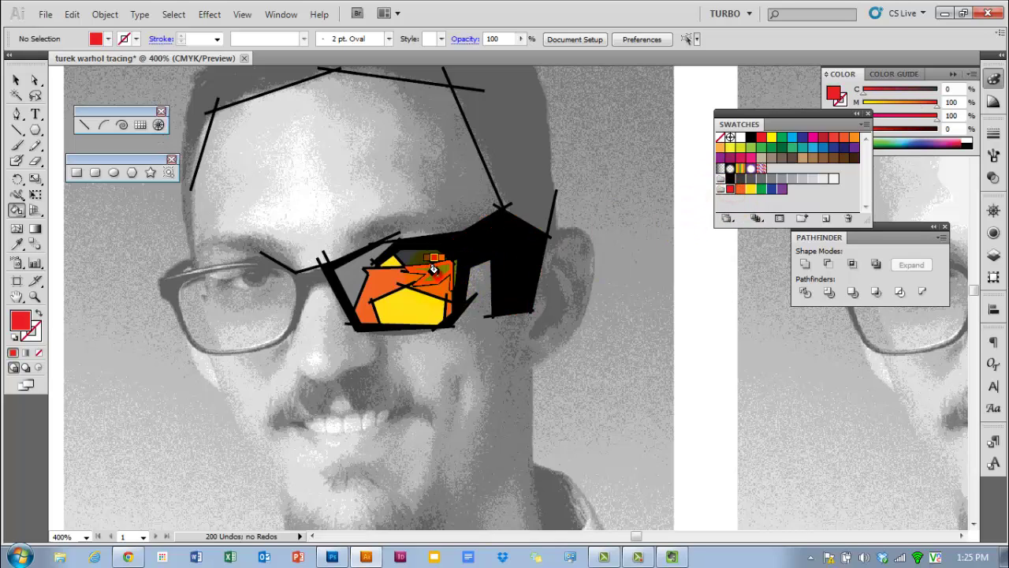
{"action": "left_click", "coordinate": [345, 266]}
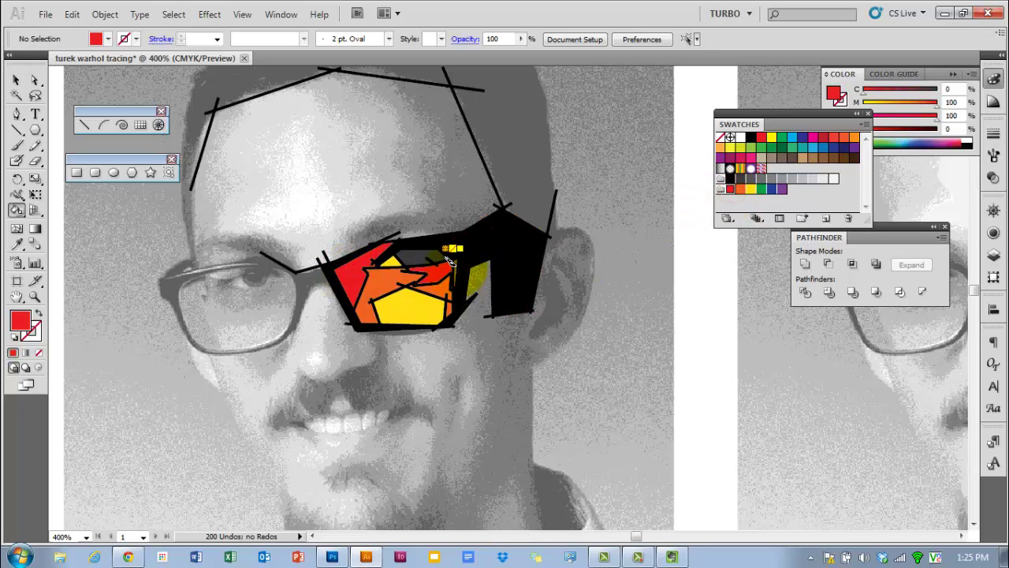
Step: Fill the sideburn shape and the upper glasses frame strip with purple (C=60 M=90)
{"action": "left_click", "coordinate": [782, 190]}
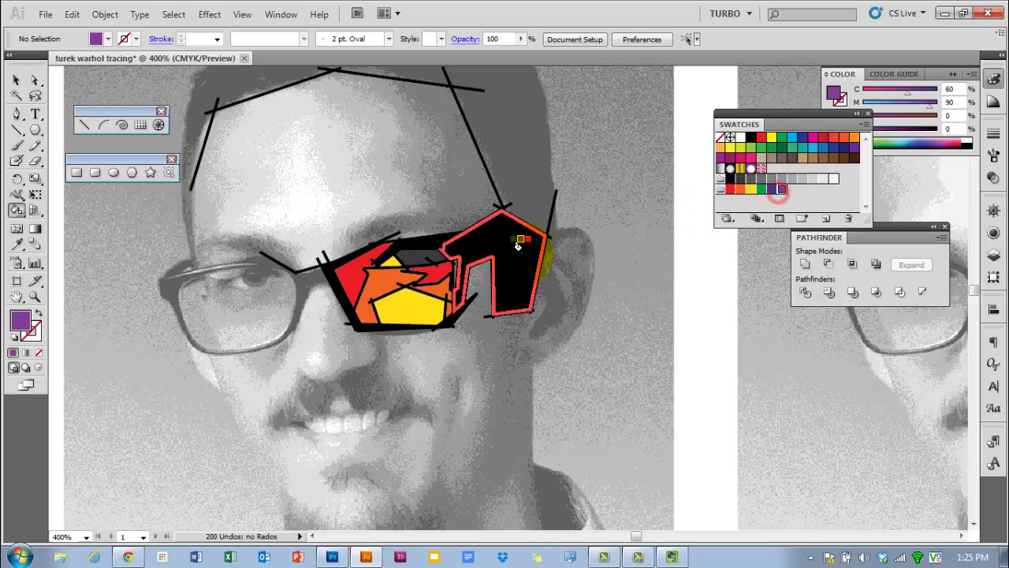
{"action": "left_click", "coordinate": [489, 235]}
{"action": "left_click", "coordinate": [434, 244]}
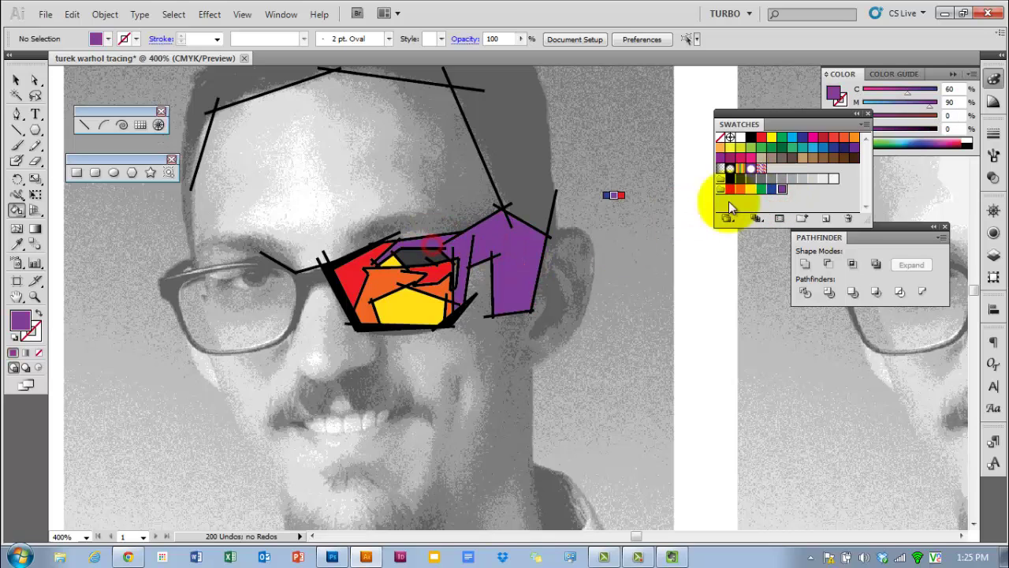
Step: Fill the dark upper lens area and the frame's remaining black lower, corner, nose-side and brow strips with blue (C=100 M=90)
{"action": "left_click", "coordinate": [772, 189]}
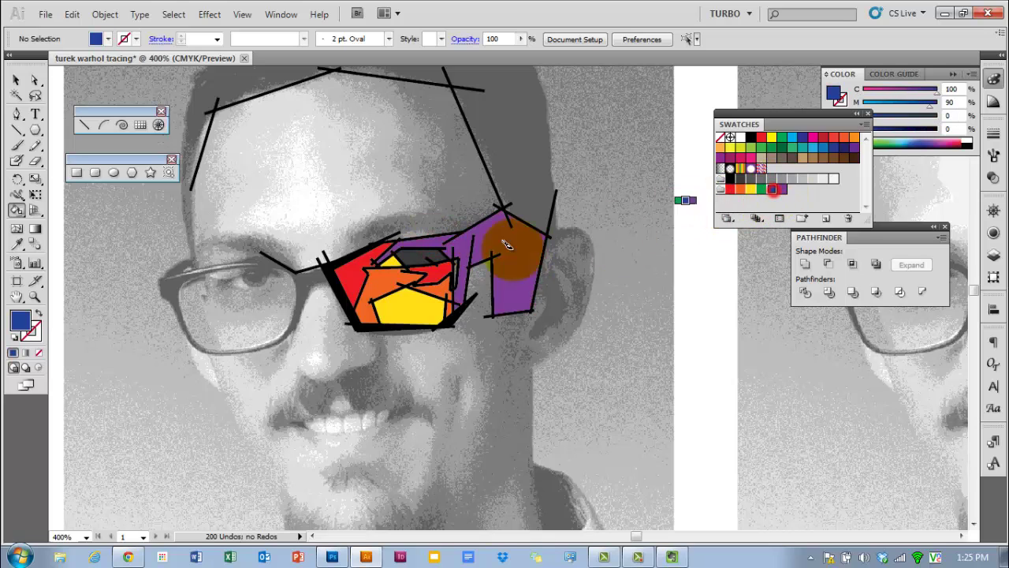
{"action": "left_click", "coordinate": [410, 252]}
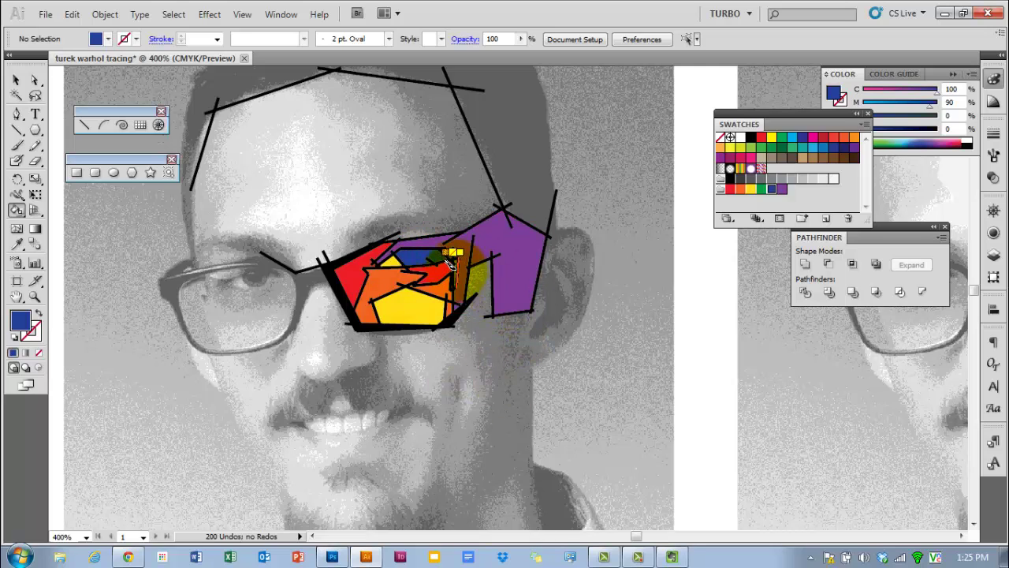
{"action": "left_click", "coordinate": [450, 264]}
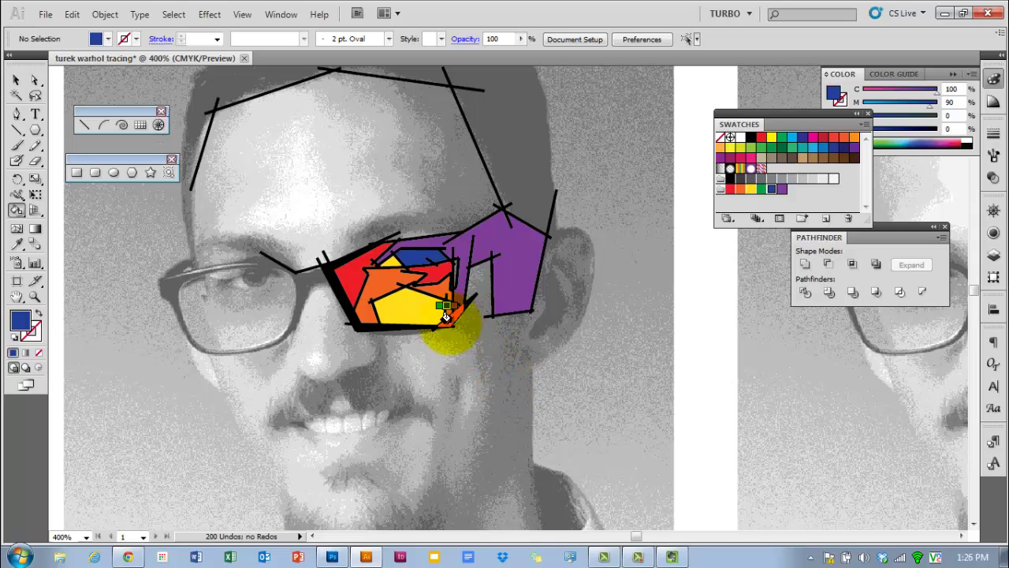
{"action": "left_click", "coordinate": [446, 317]}
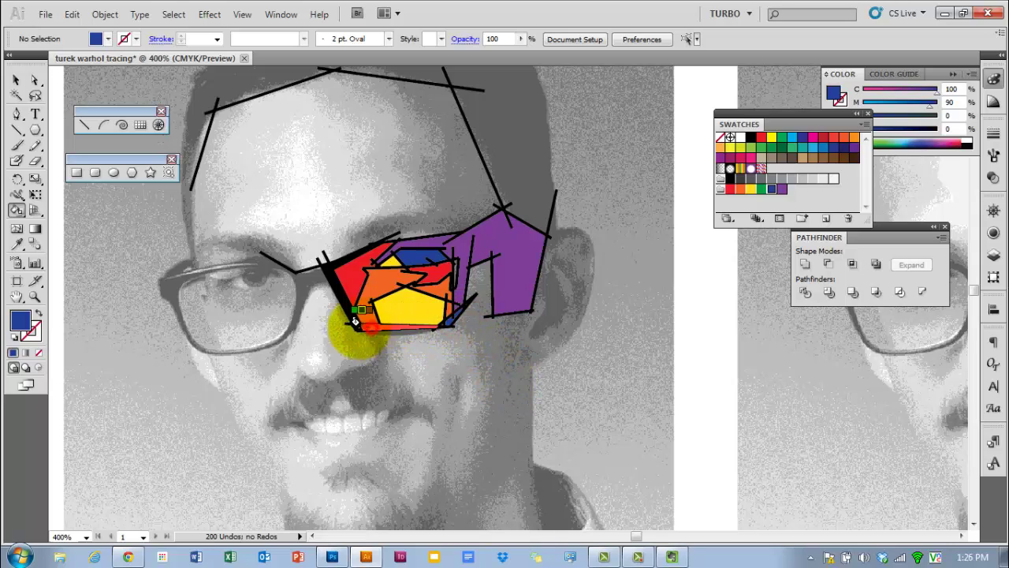
{"action": "left_click", "coordinate": [347, 310]}
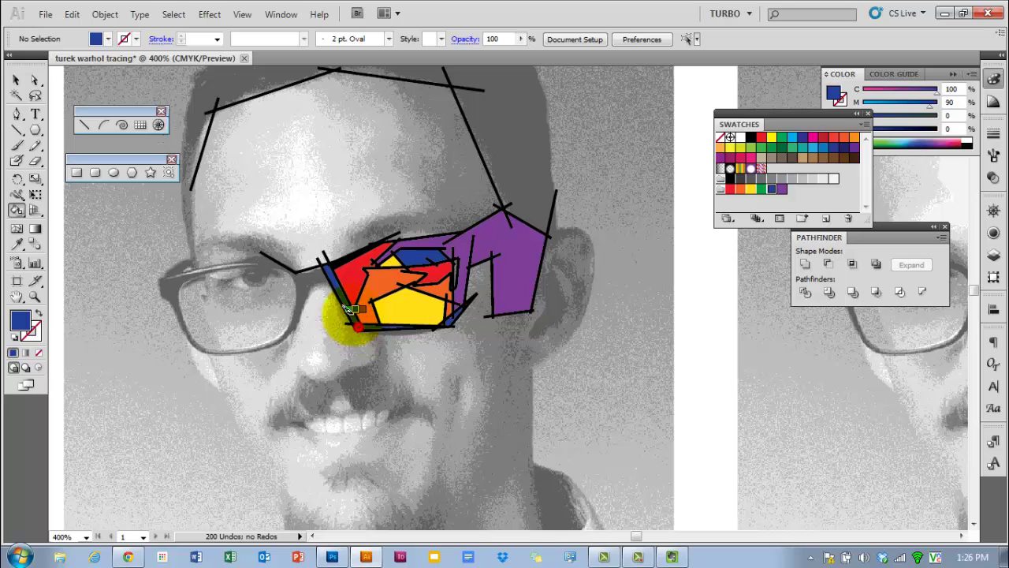
{"action": "left_click", "coordinate": [333, 259]}
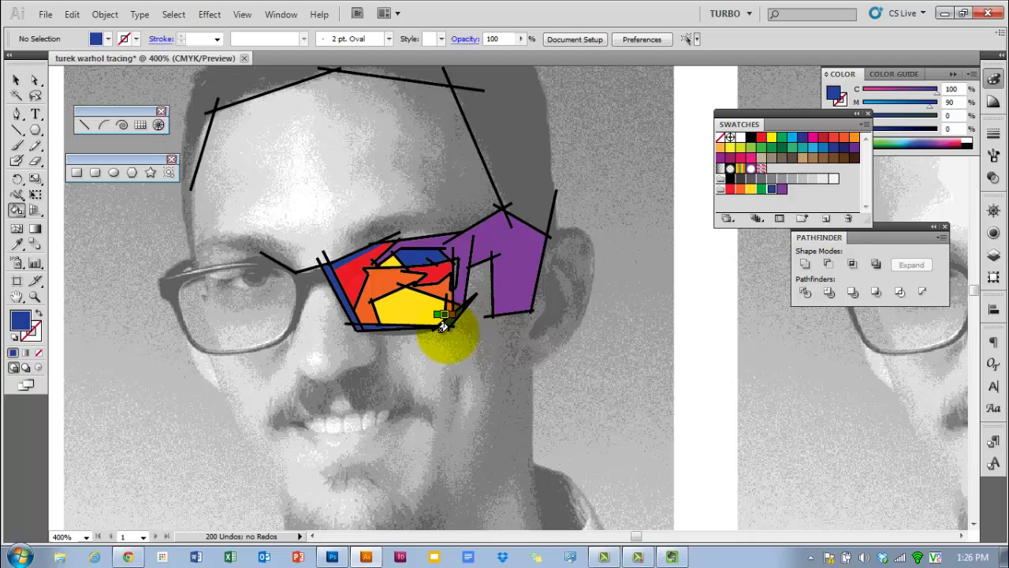
{"action": "scroll", "coordinate": [440, 387], "scroll_direction": "down", "scroll_amount": 2}
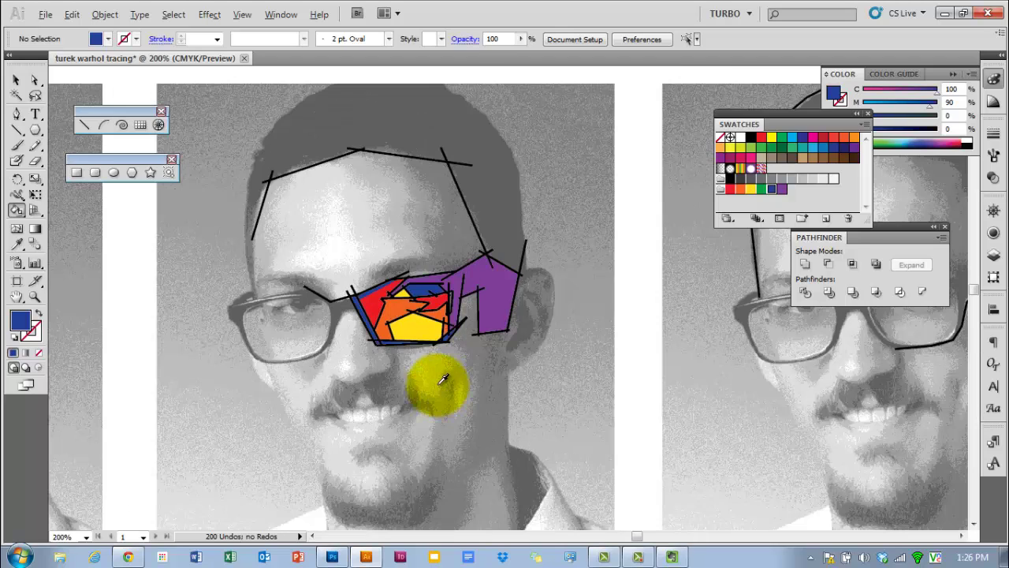
{"action": "key", "text": "space"}
{"action": "left_click_drag", "start_coordinate": [429, 384], "coordinate": [497, 338]}
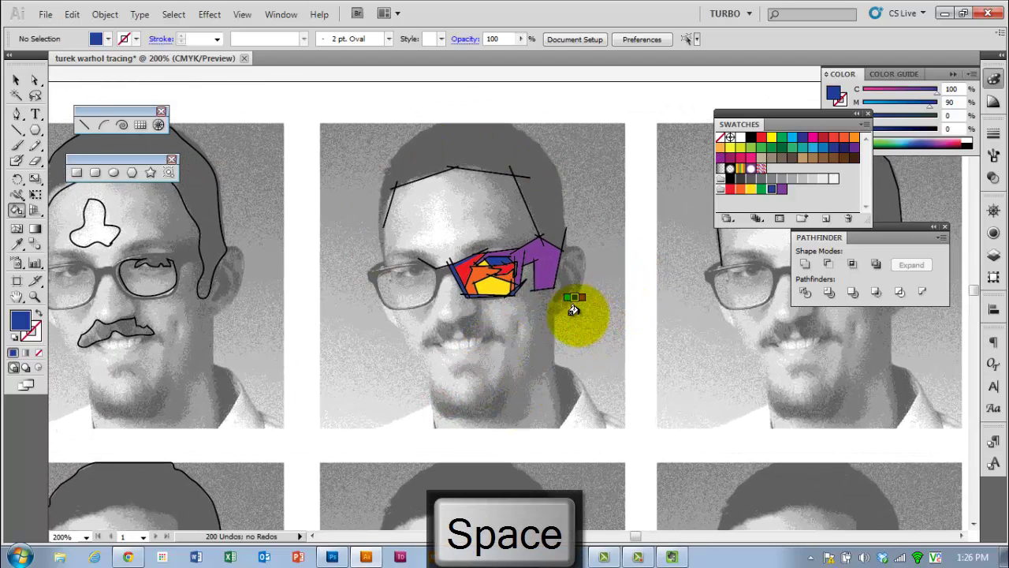
{"action": "left_click_drag", "start_coordinate": [499, 345], "coordinate": [508, 347]}
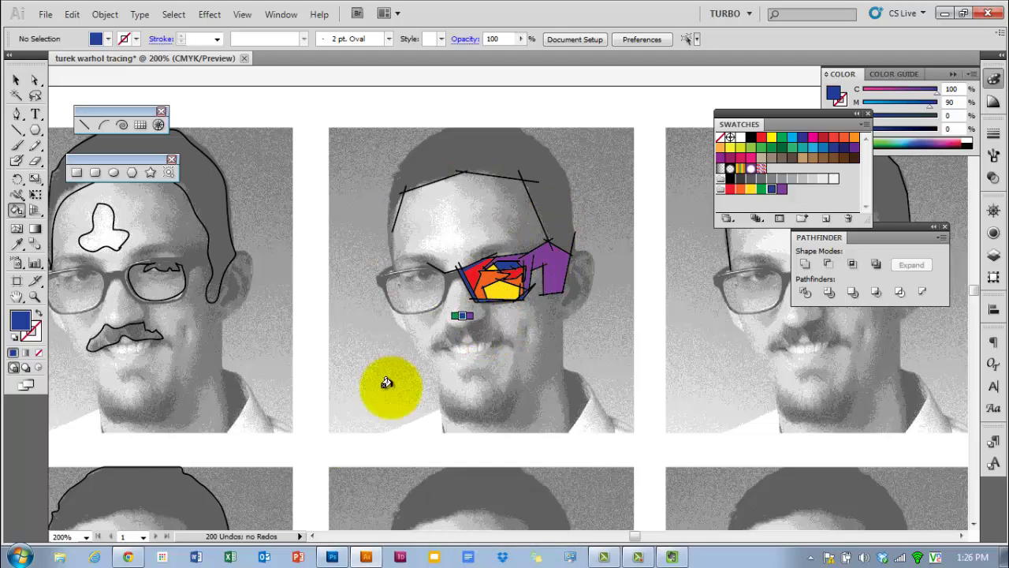
{"action": "left_click", "coordinate": [128, 557]}
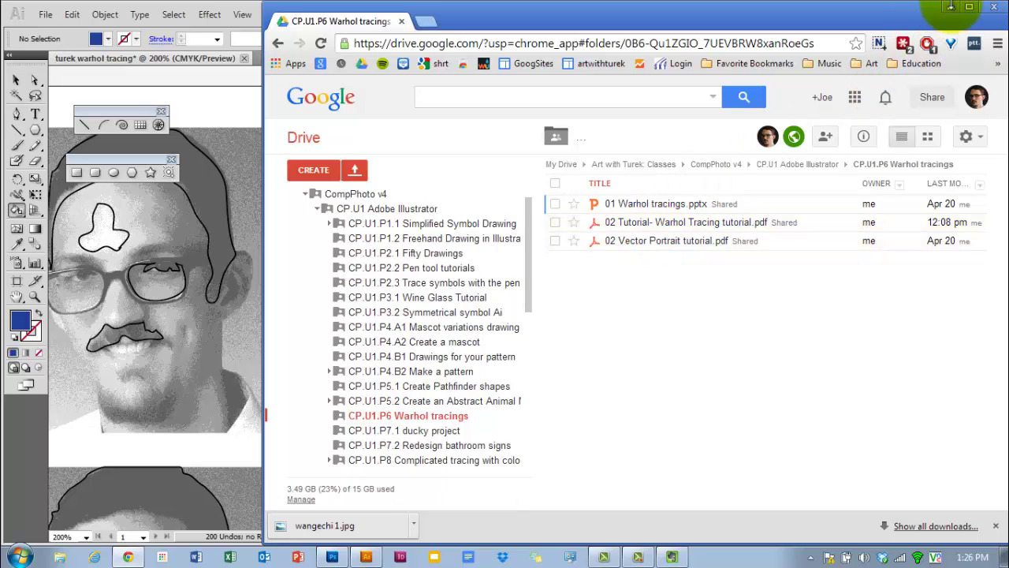
{"action": "key", "text": "alt+Tab"}
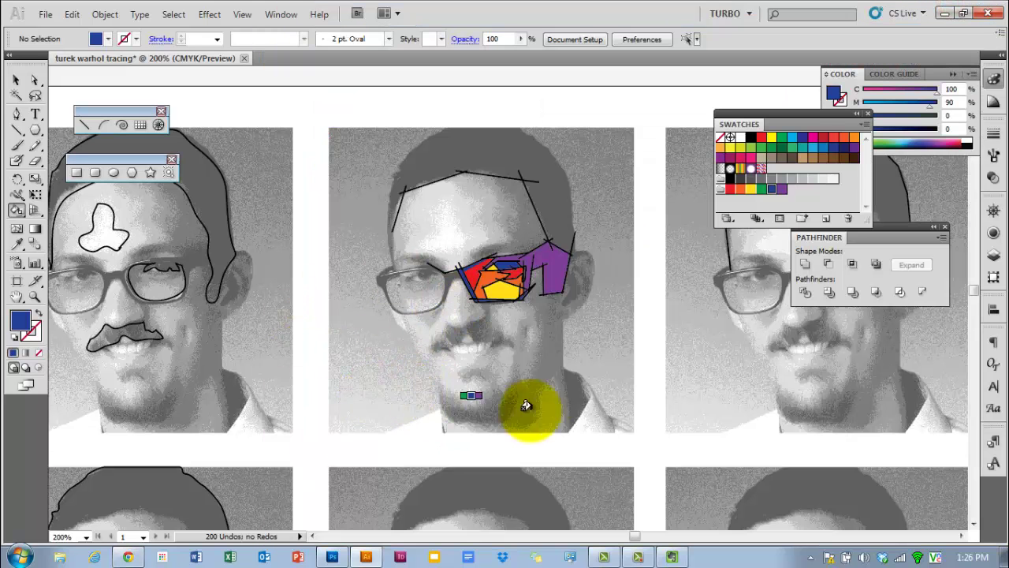
{"action": "key", "text": "space"}
{"action": "left_click_drag", "start_coordinate": [444, 401], "coordinate": [475, 293]}
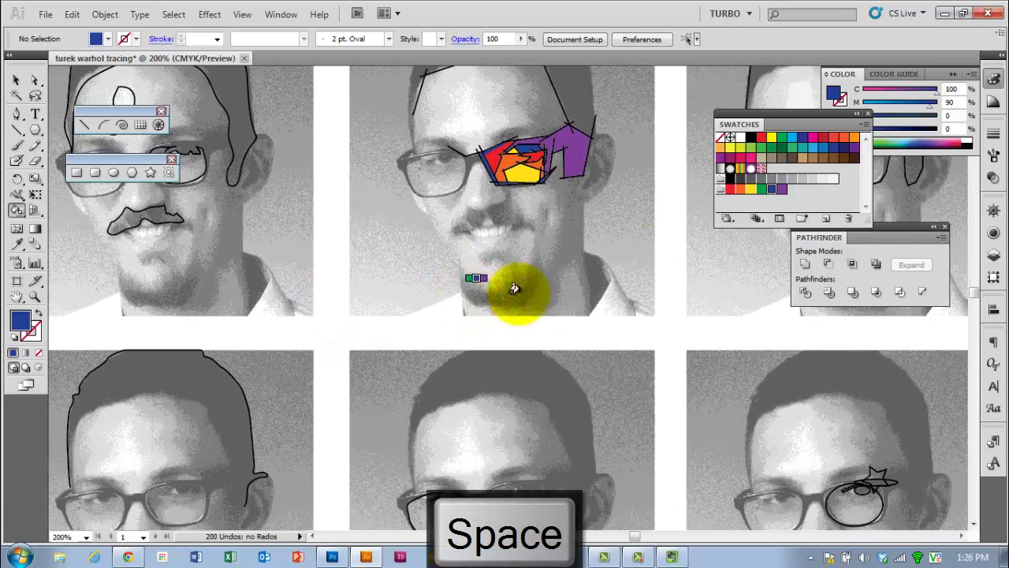
{"action": "left_click_drag", "start_coordinate": [597, 219], "coordinate": [590, 305]}
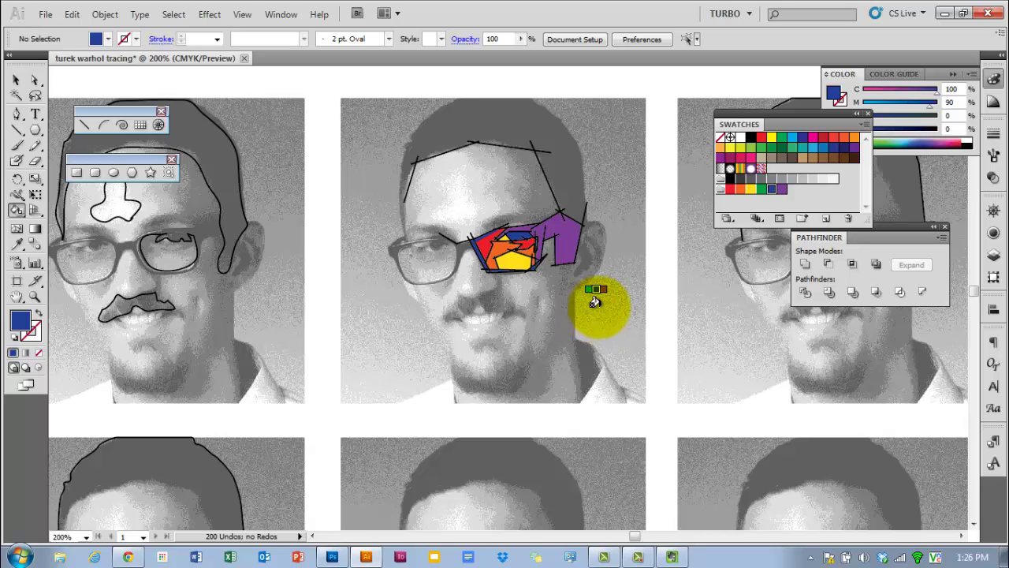
{"action": "left_click", "coordinate": [588, 301], "text": "ctrl+alt"}
{"action": "left_click_drag", "start_coordinate": [607, 328], "coordinate": [575, 247]}
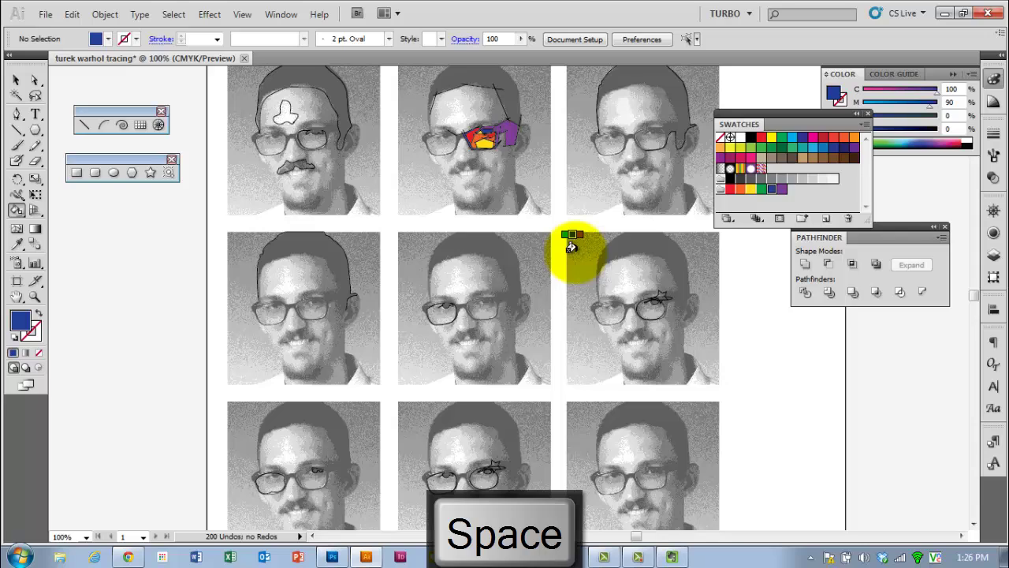